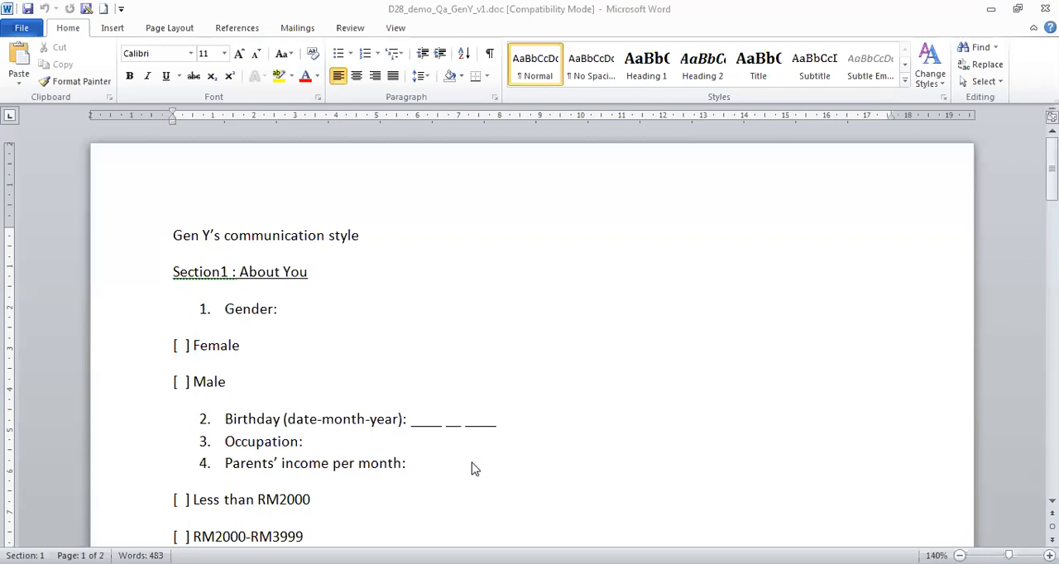
# Look through the Gen Y communication style questionnaire from the About You section to the study and working style items.
pyautogui.scroll(-5, 418, 430)
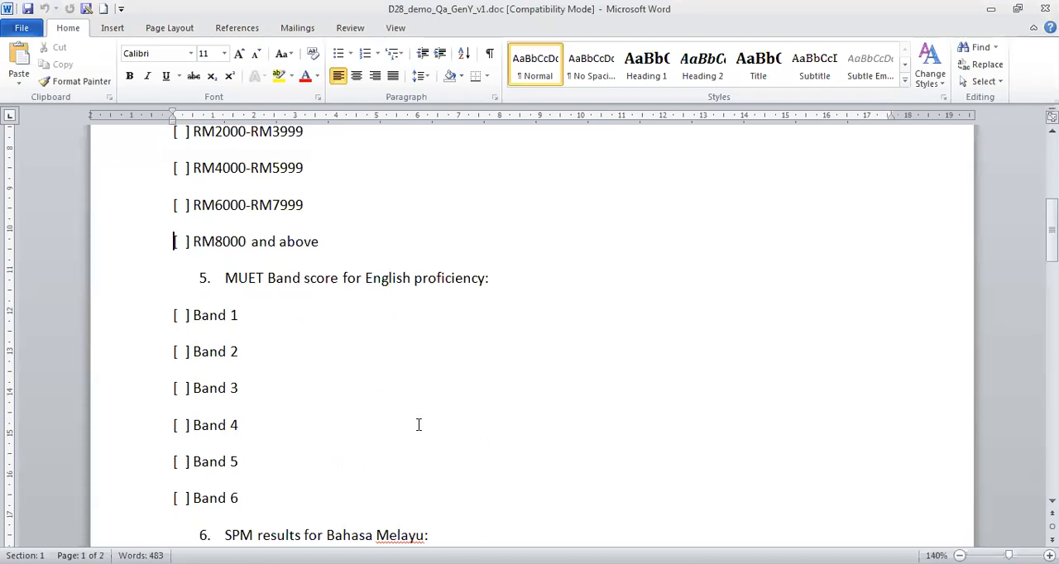
pyautogui.scroll(-5, 419, 425)
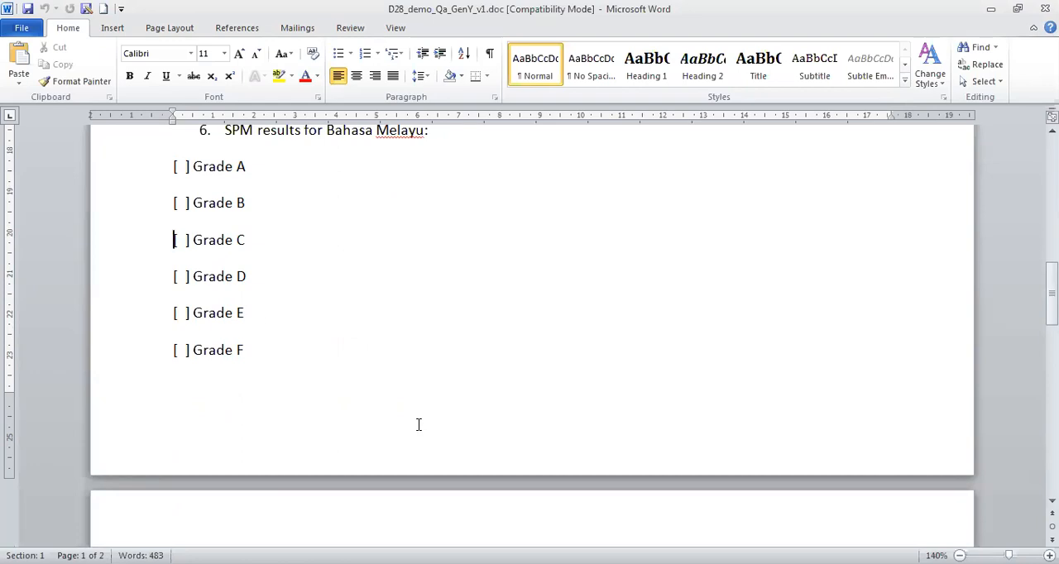
pyautogui.hotkey('ctrl', 'pagedown')
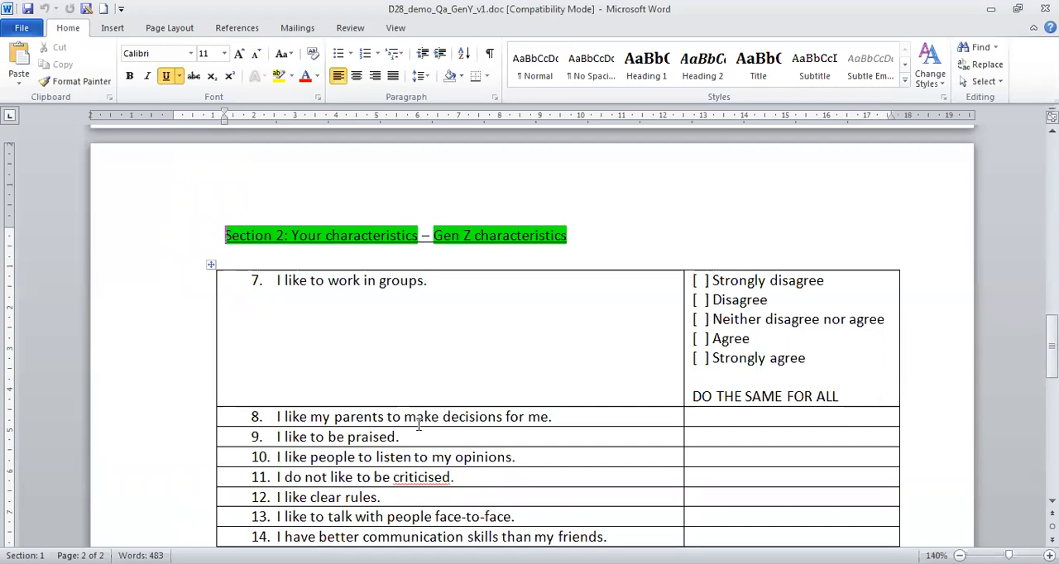
pyautogui.press('Down')
pyautogui.press('Down')
pyautogui.press('Down')
pyautogui.press('Down')
pyautogui.press('Down')
pyautogui.press('Down')
pyautogui.press('Down')
pyautogui.press('Down')
pyautogui.press('Down')
pyautogui.press('Down')
pyautogui.press('Down')
pyautogui.press('Down')
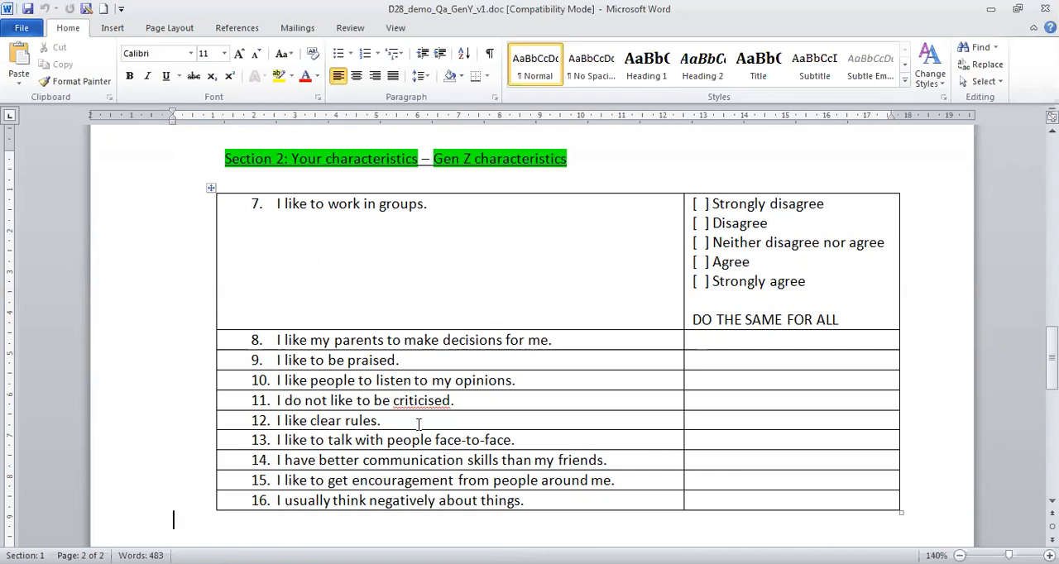
pyautogui.press('pagedown')
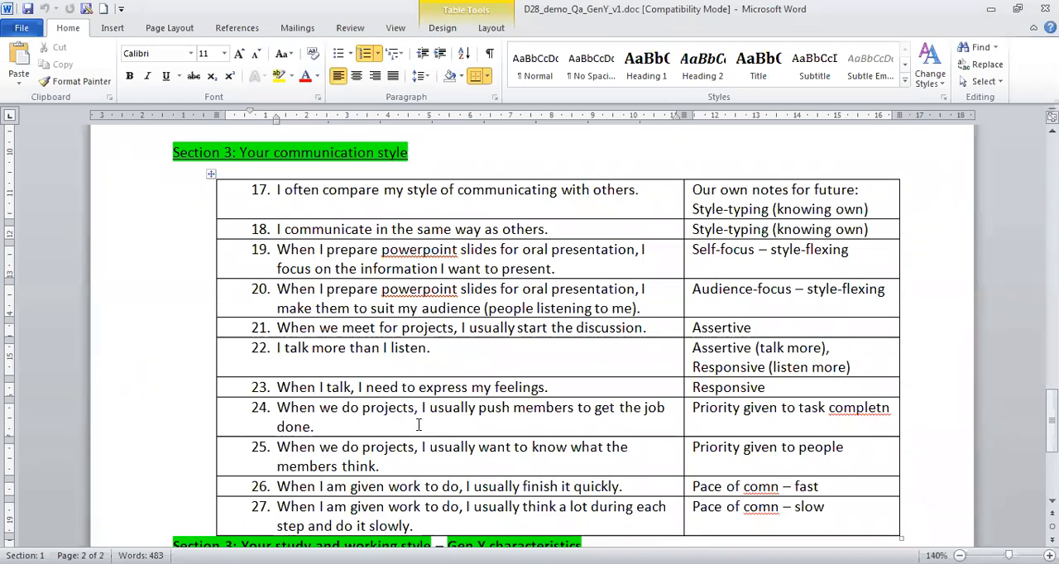
pyautogui.hotkey('ctrl', 'End')
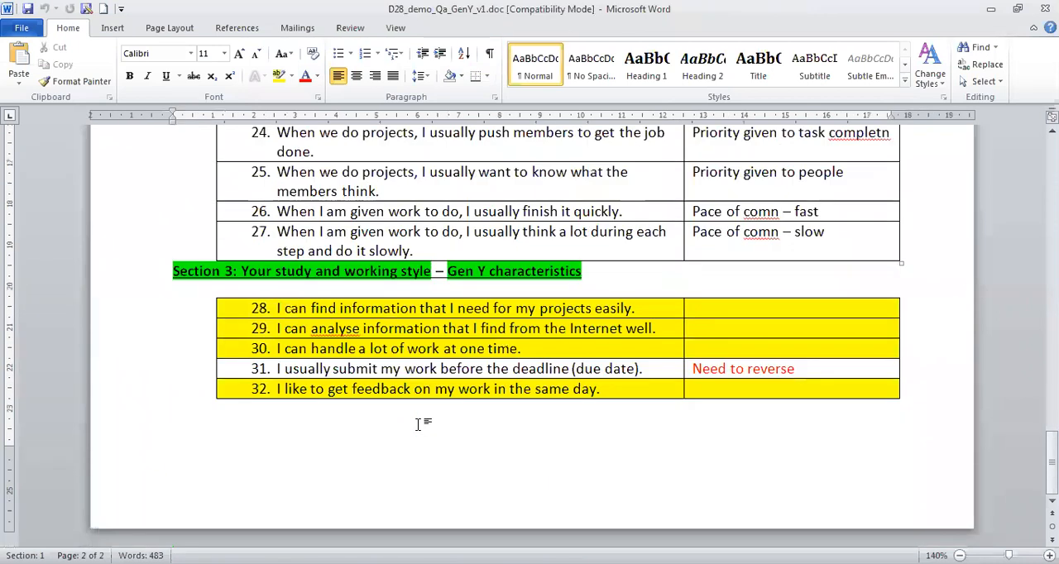
# Renumber the "Your study and working style" heading as Section 4.
pyautogui.press('Up')
pyautogui.press('Up')
pyautogui.press('Up')
pyautogui.press('Up')
pyautogui.press('Up')
pyautogui.press('Up')
pyautogui.press('Up')
pyautogui.press('Up')
pyautogui.press('Down')
pyautogui.hotkey('ctrl', 'Right')
pyautogui.press('Right')
pyautogui.press('BackSpace')
pyautogui.write('4')
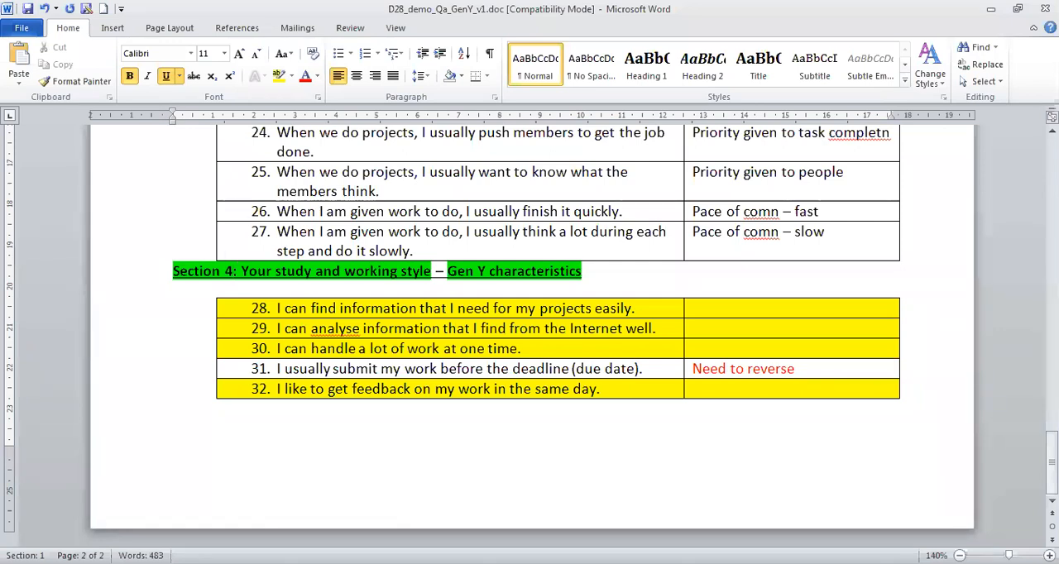
pyautogui.hotkey('ctrl', 'End')
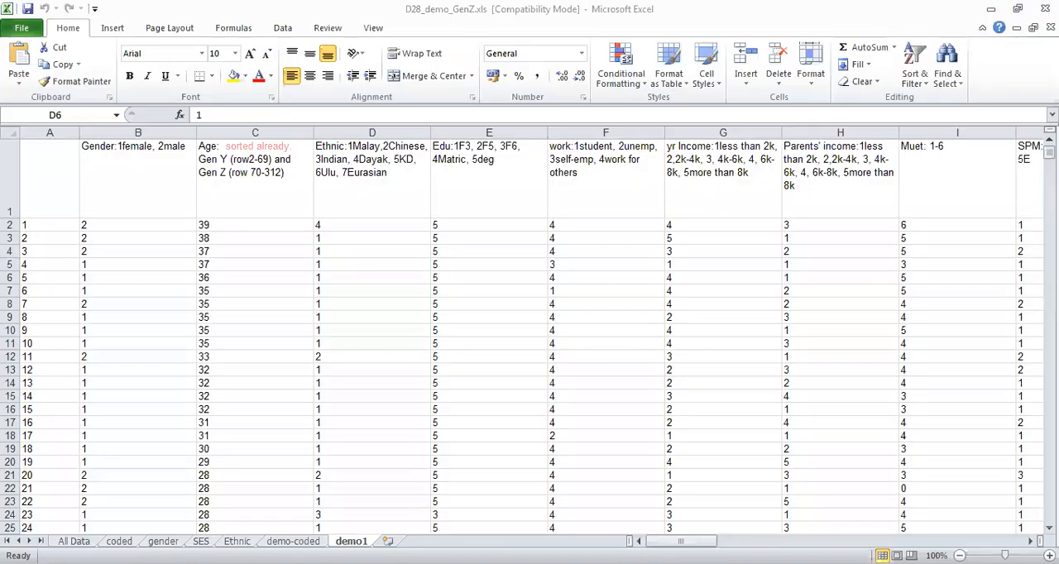
# Switch to the D28_demo_GenZ.xls workbook in Excel and examine the All Data sheet's columns from demographics to the last survey item.
pyautogui.click(73, 541)
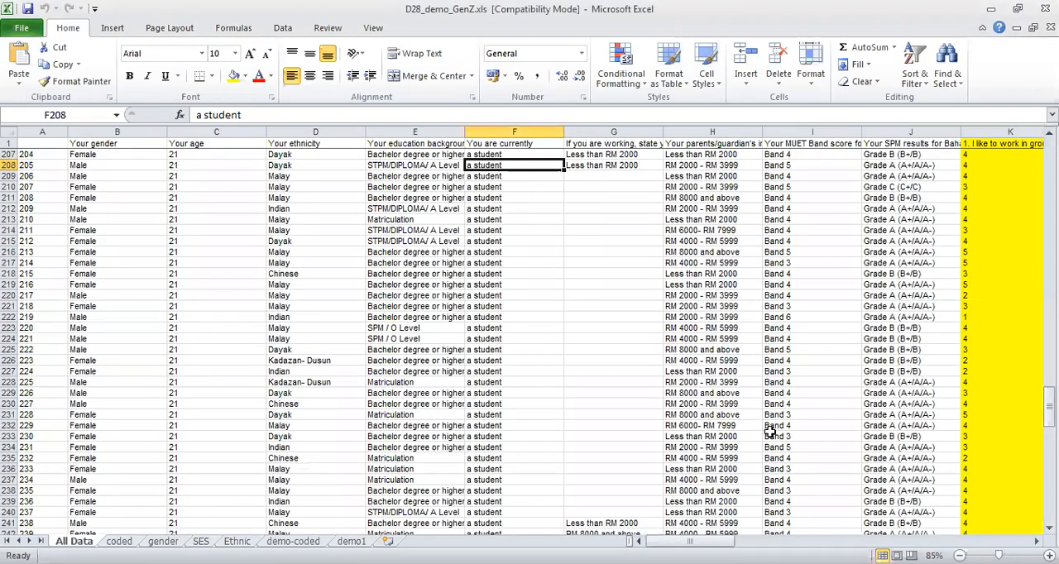
pyautogui.moveTo(1049, 405); pyautogui.dragTo(1048, 158)
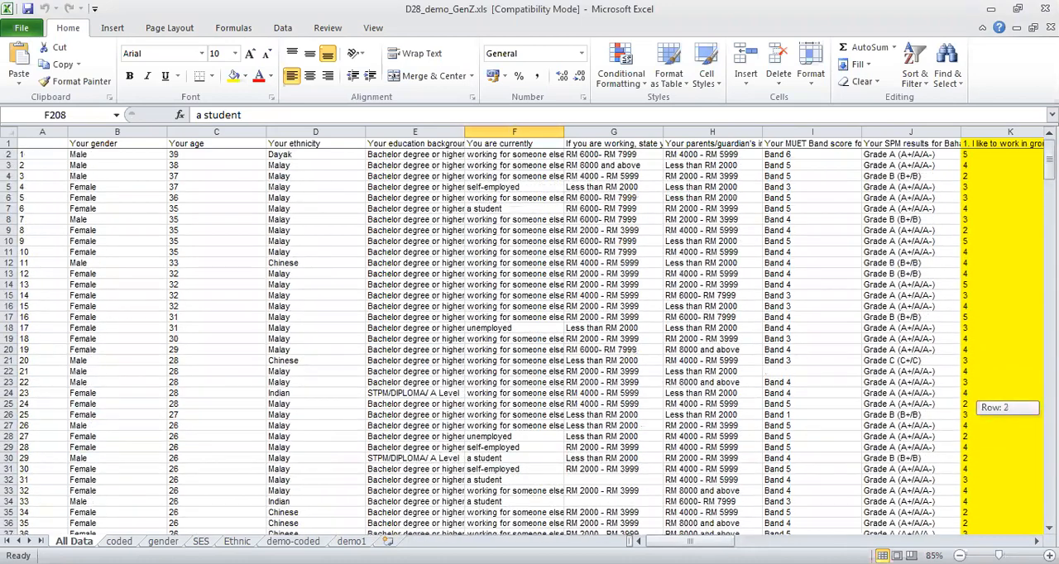
pyautogui.click(817, 402)
pyautogui.press('Right')
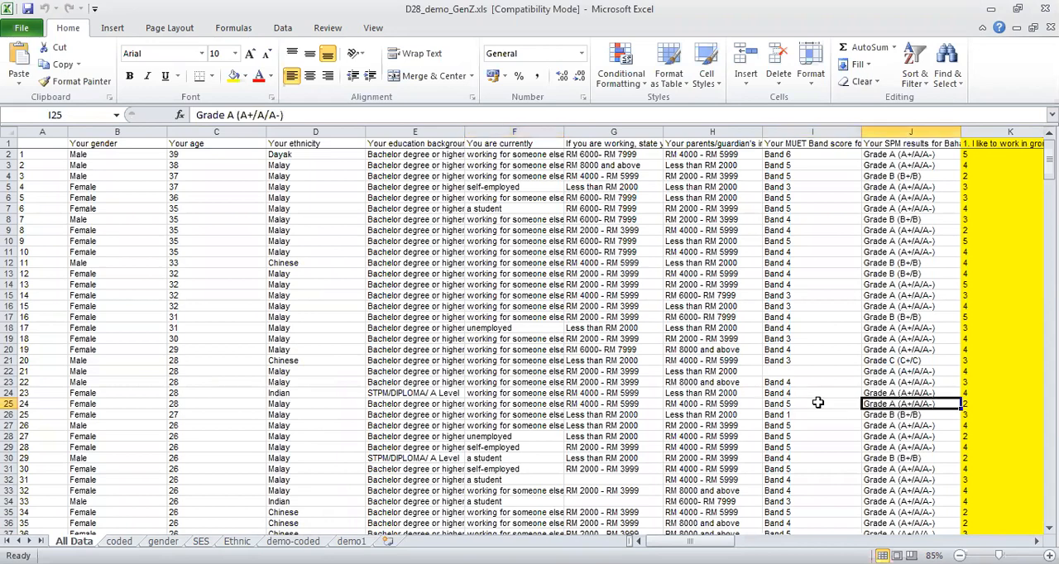
pyautogui.press('Right')
pyautogui.press('Right')
pyautogui.press('Right')
pyautogui.press('Right')
pyautogui.press('Right')
pyautogui.press('Right')
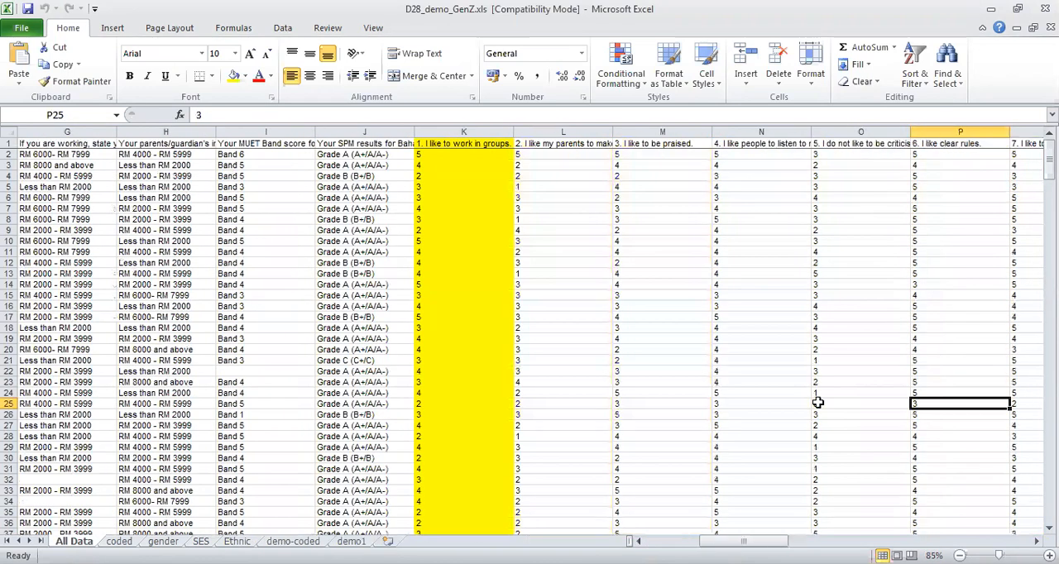
pyautogui.press('Right')
pyautogui.press('Right')
pyautogui.press('Right')
pyautogui.press('Right')
pyautogui.press('Right')
pyautogui.press('Right')
pyautogui.press('Right')
pyautogui.press('Right')
pyautogui.press('Right')
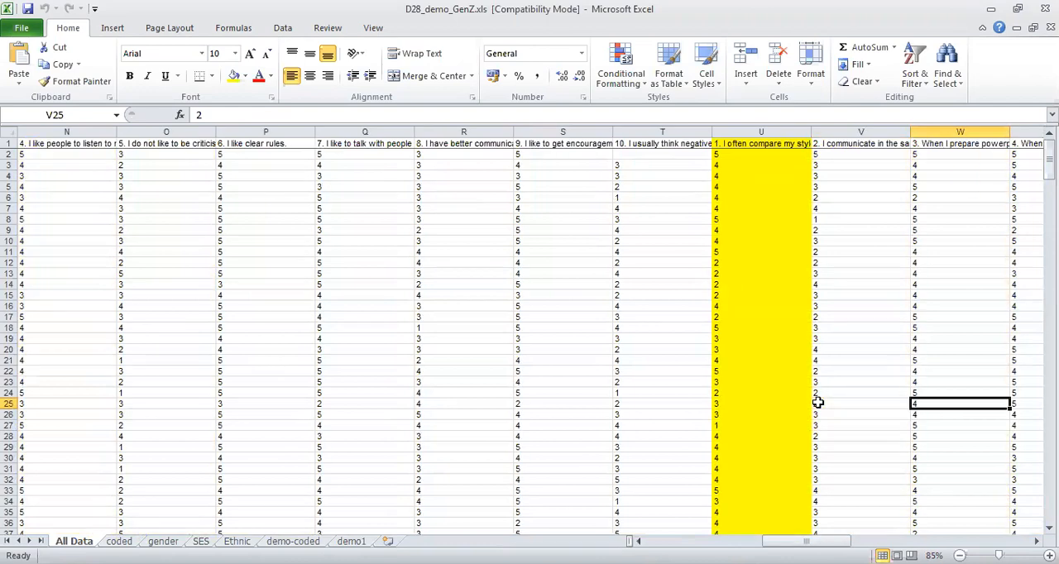
pyautogui.press('Right')
pyautogui.press('Right')
pyautogui.press('Right')
pyautogui.press('Right')
pyautogui.press('Right')
pyautogui.press('Right')
pyautogui.press('Right')
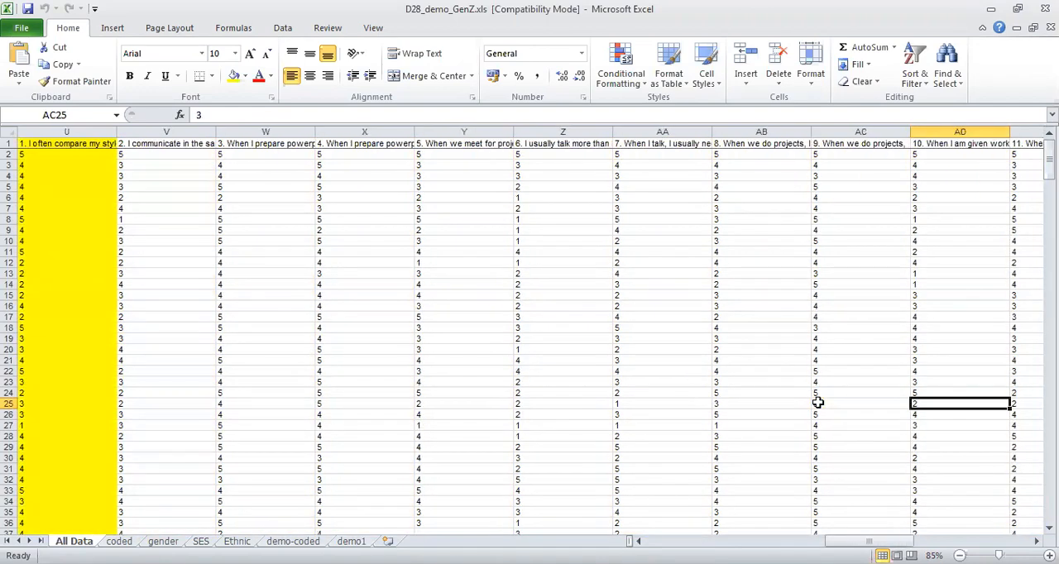
pyautogui.press('Right')
pyautogui.press('Right')
pyautogui.press('Right')
pyautogui.press('Right')
pyautogui.press('Right')
pyautogui.press('Right')
pyautogui.press('Right')
pyautogui.press('Right')
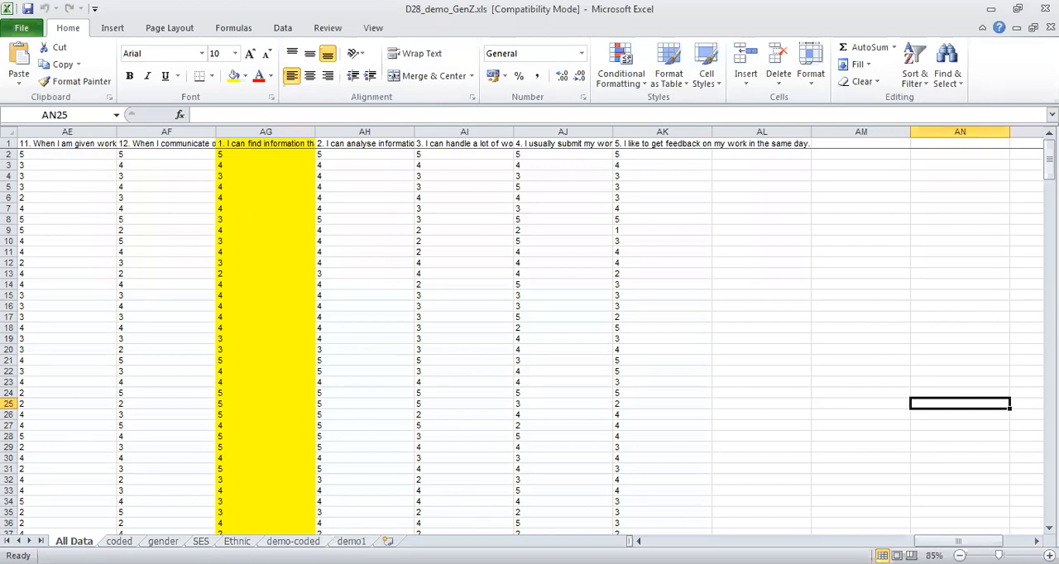
# Open the demo1 sheet and examine how the demographic answers are coded, particularly the gender header in B1.
pyautogui.click(351, 541)
pyautogui.click(327, 424)
pyautogui.press('Left')
pyautogui.press('Up')
pyautogui.press('Up')
pyautogui.press('Up')
pyautogui.press('Up')
pyautogui.press('Up')
pyautogui.press('Up')
pyautogui.press('Up')
pyautogui.press('Up')
pyautogui.press('Up')
pyautogui.press('Up')
pyautogui.press('Up')
pyautogui.press('Up')
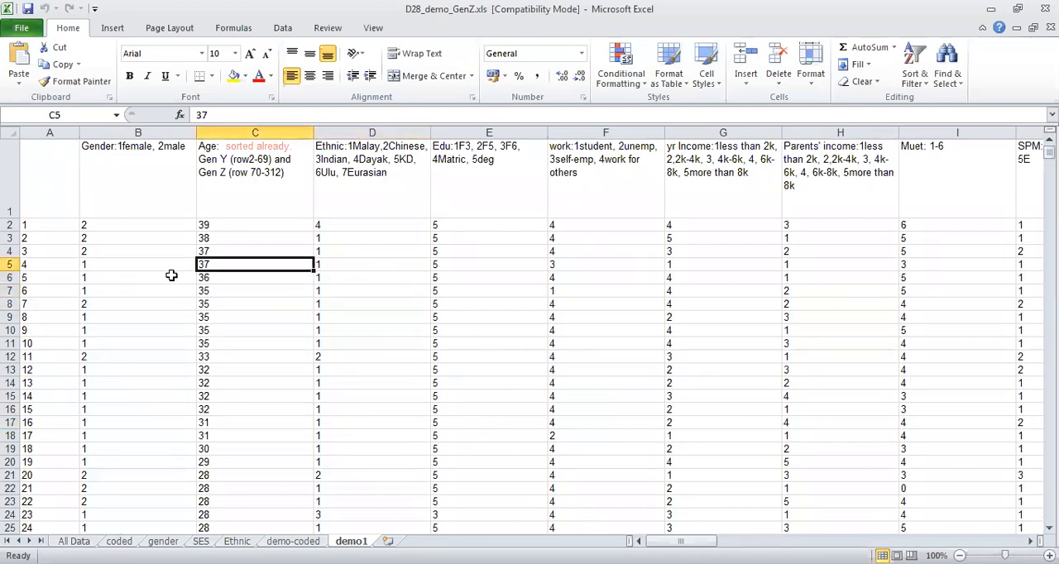
pyautogui.click(153, 179)
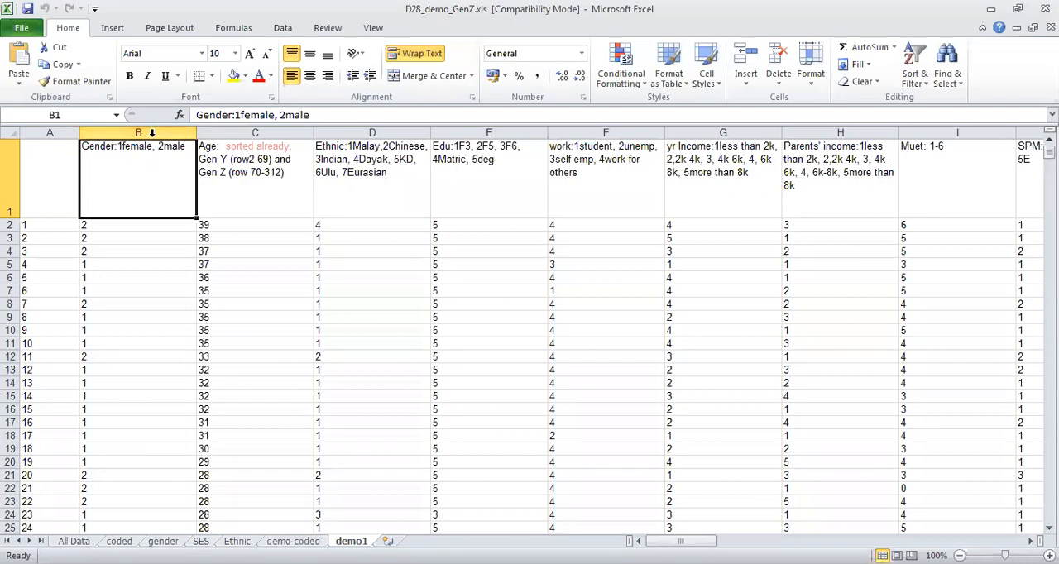
# Set up a replacement of "female" with 1 for the whole Gender column, and close it without applying.
pyautogui.click(152, 133)
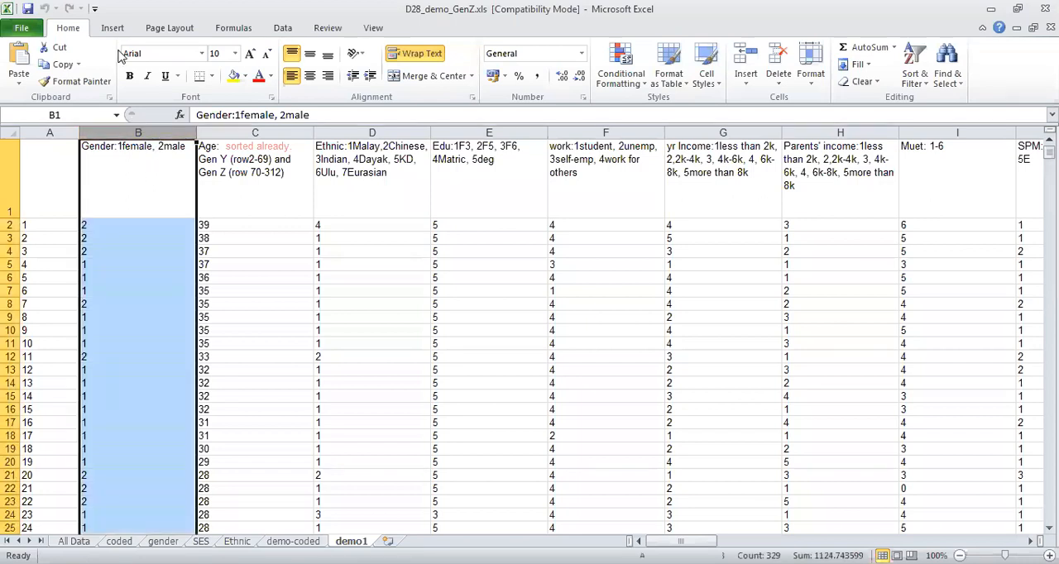
pyautogui.press('alt')
pyautogui.press('f')
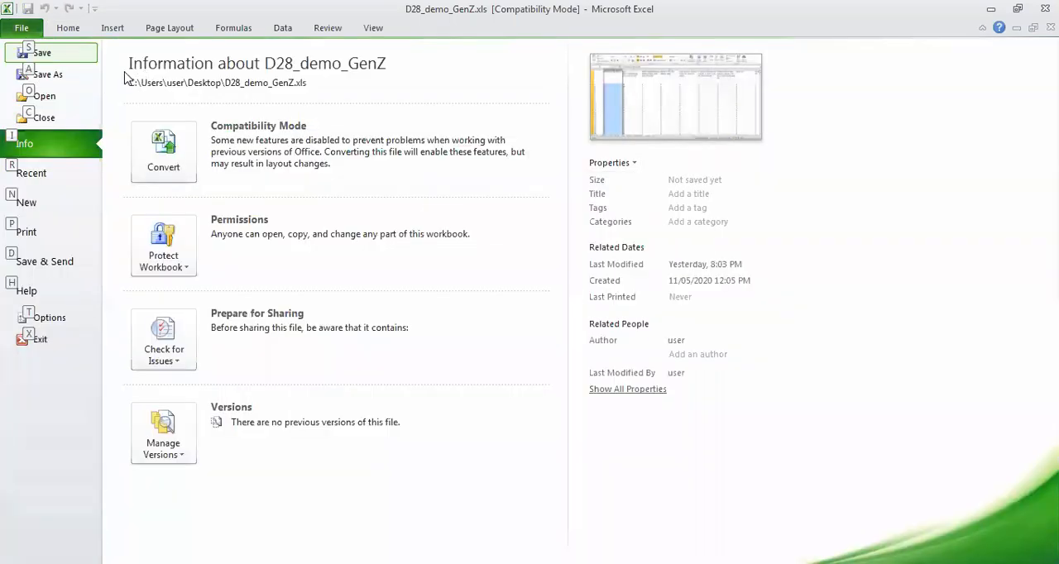
pyautogui.press('Escape')
pyautogui.hotkey('ctrl', 'f')
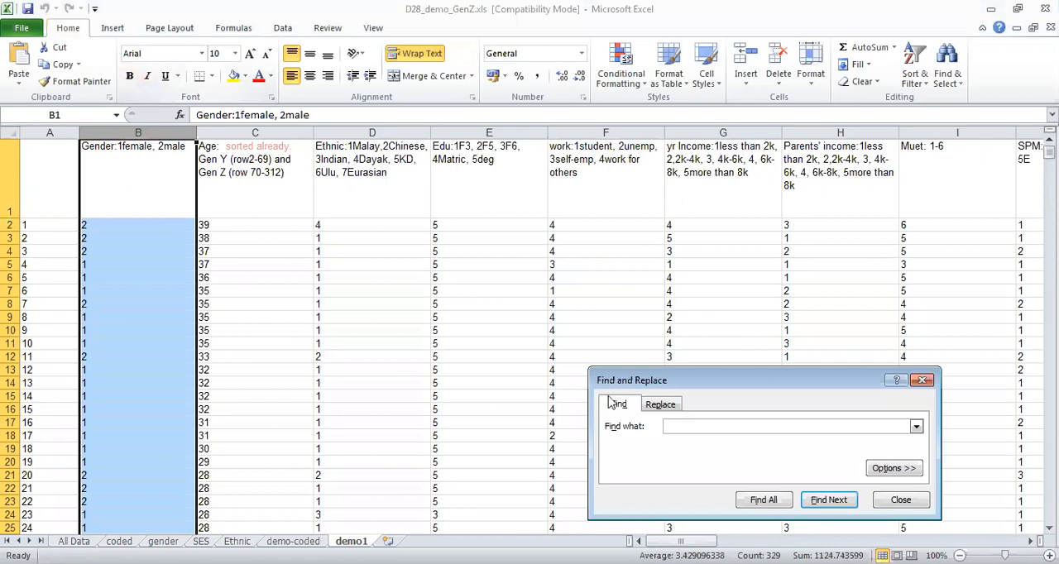
pyautogui.write('female')
pyautogui.click(659, 404)
pyautogui.write('1')
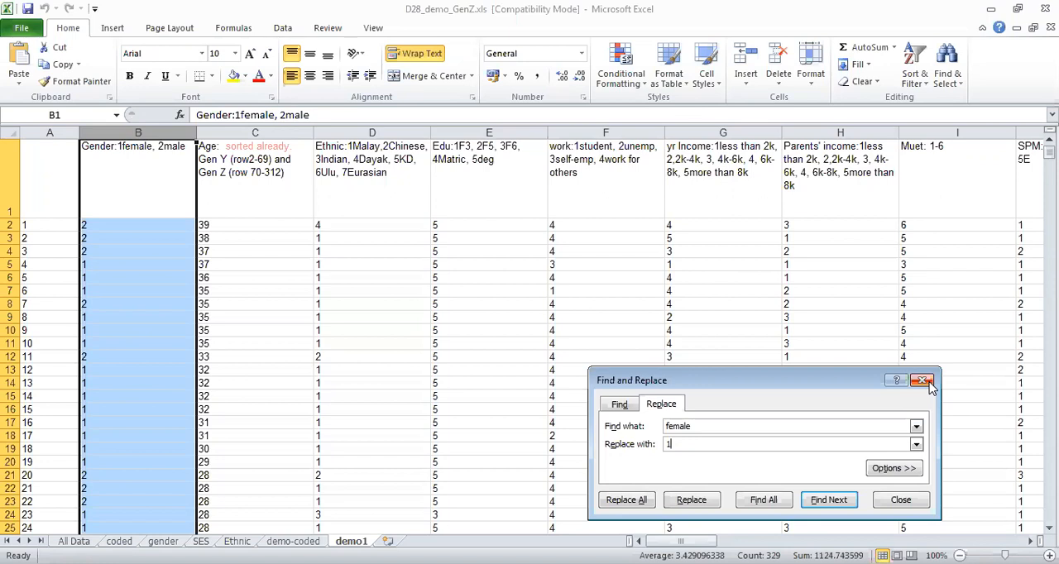
pyautogui.click(896, 508)
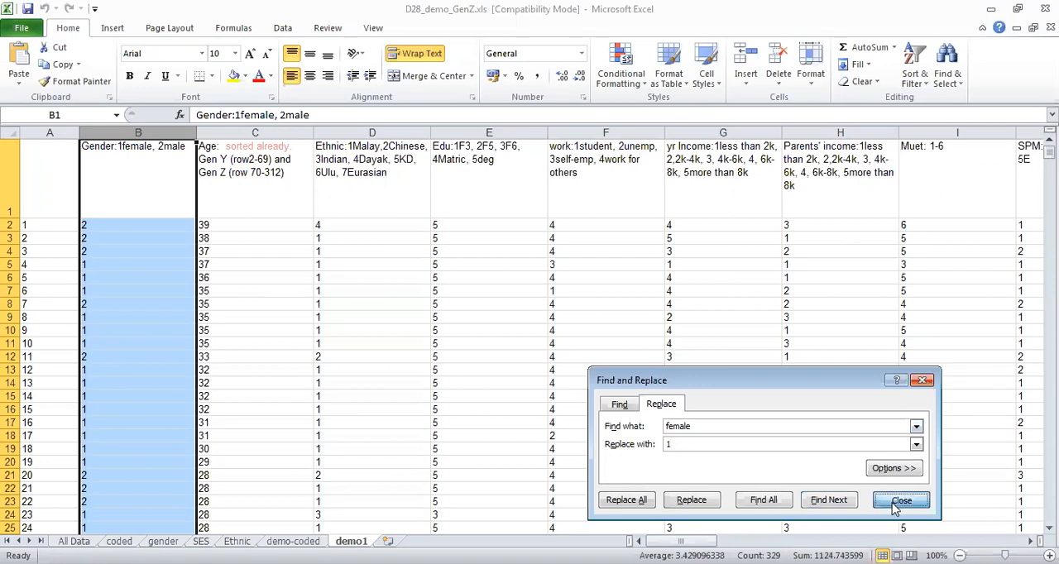
# Examine the Gen Z, communication style and Gen Y item columns across the demo1 sheet.
pyautogui.click(764, 366)
pyautogui.press('Right')
pyautogui.press('Right')
pyautogui.press('Right')
pyautogui.press('Right')
pyautogui.press('Right')
pyautogui.press('Right')
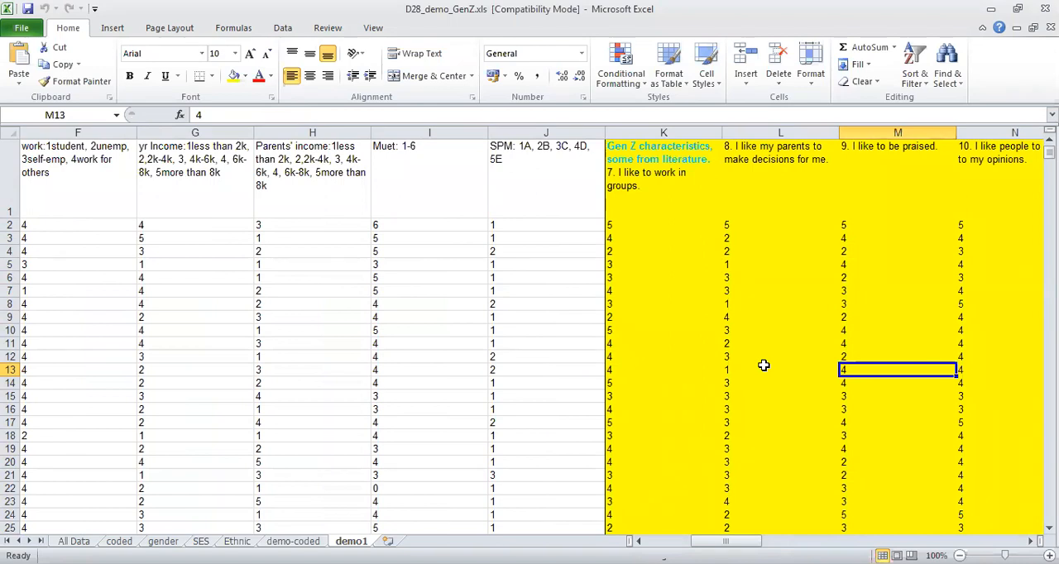
pyautogui.hotkey('ctrl', 'Right')
pyautogui.press('Right')
pyautogui.press('Left')
pyautogui.press('Left')
pyautogui.press('Left')
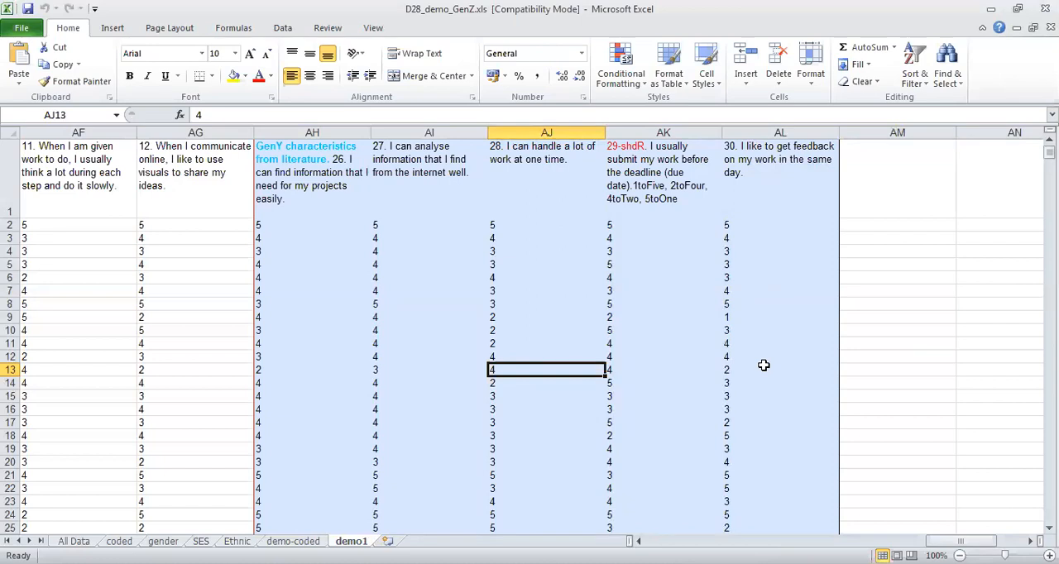
# Select the scores of item 29 about submitting work before the deadline, cells AK2 to AK312.
pyautogui.click(664, 130)
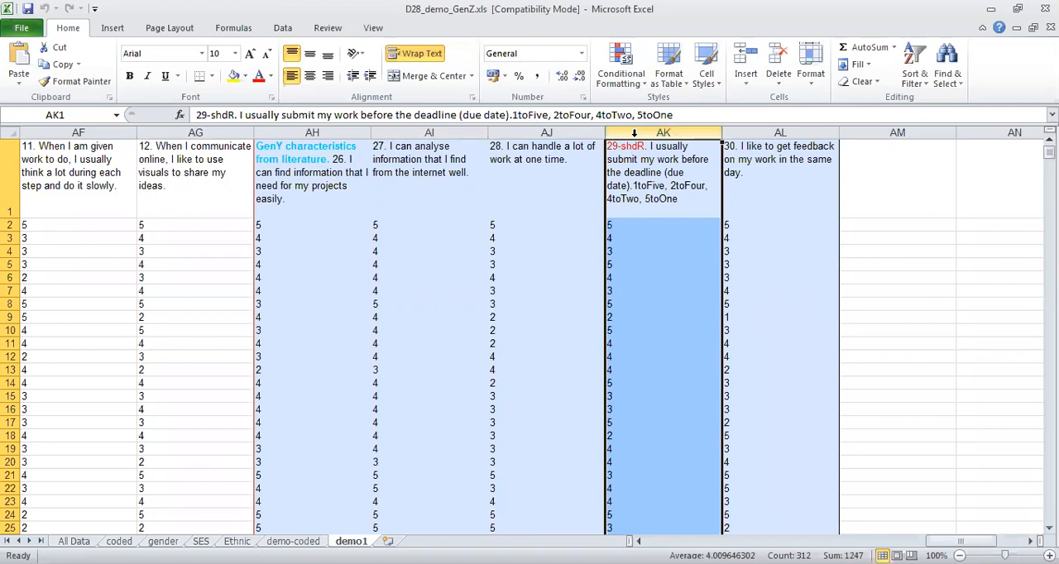
pyautogui.click(640, 219)
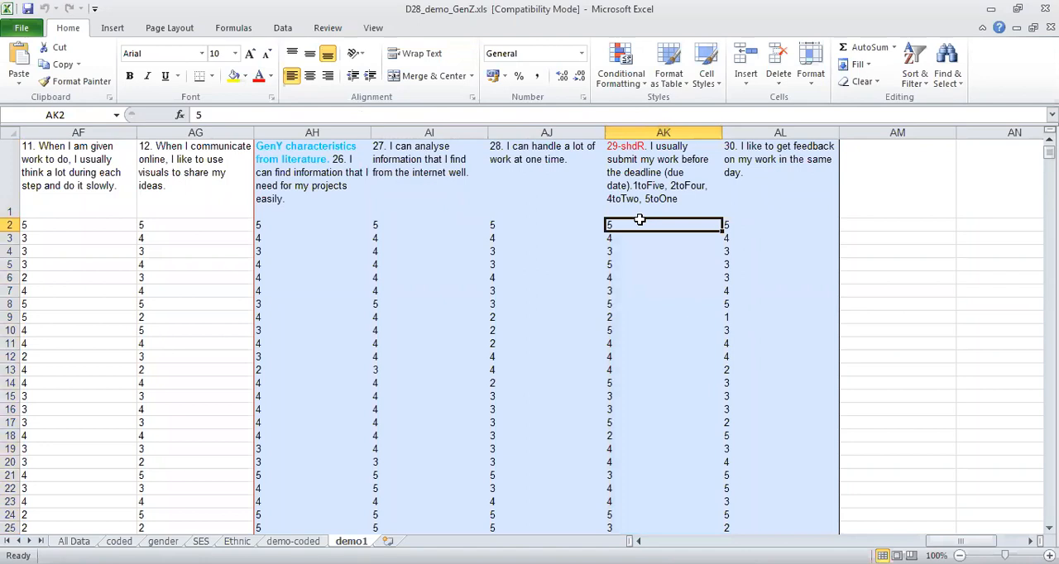
pyautogui.press('pagedown')
pyautogui.press('pagedown')
pyautogui.press('pagedown')
pyautogui.press('pagedown')
pyautogui.press('pagedown')
pyautogui.press('pagedown')
pyautogui.press('pagedown')
pyautogui.press('pagedown')
pyautogui.press('pagedown')
pyautogui.press('pagedown')
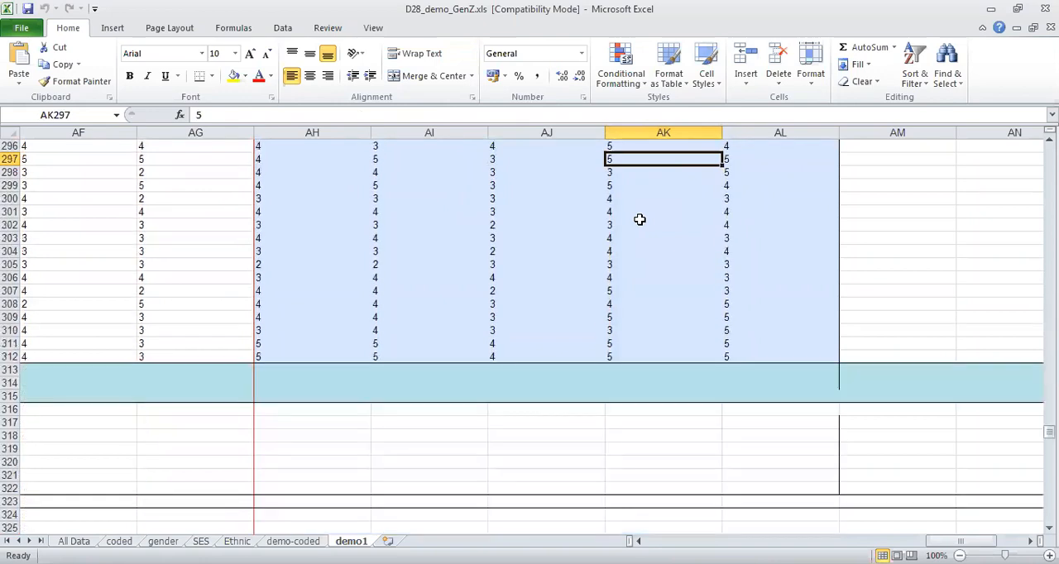
pyautogui.moveTo(626, 357); pyautogui.dragTo(625, 224)
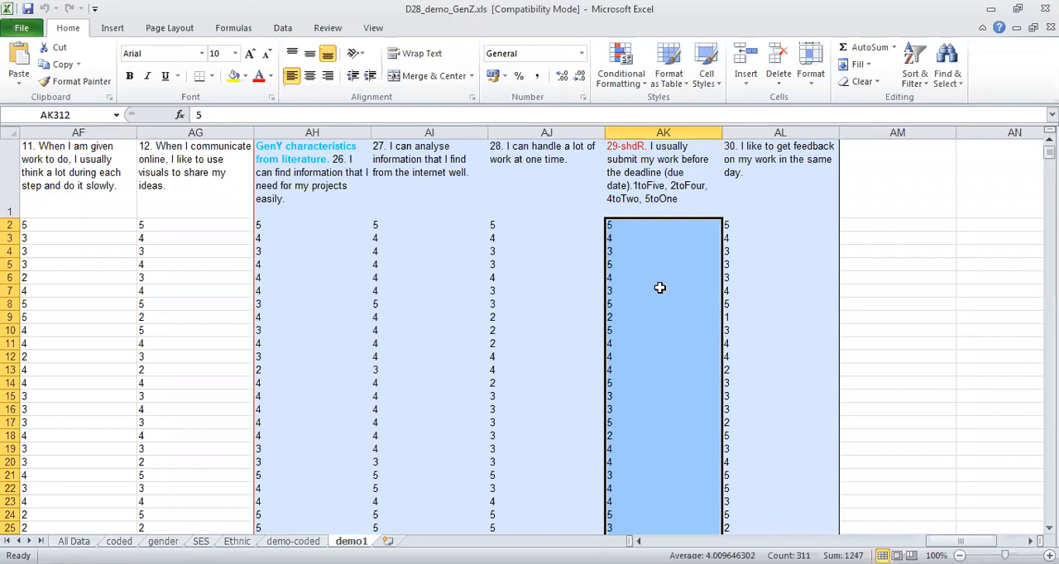
# Replace every 1 with "five" in the selected item 29 scores.
pyautogui.click(1049, 556)
pyautogui.click(1050, 556)
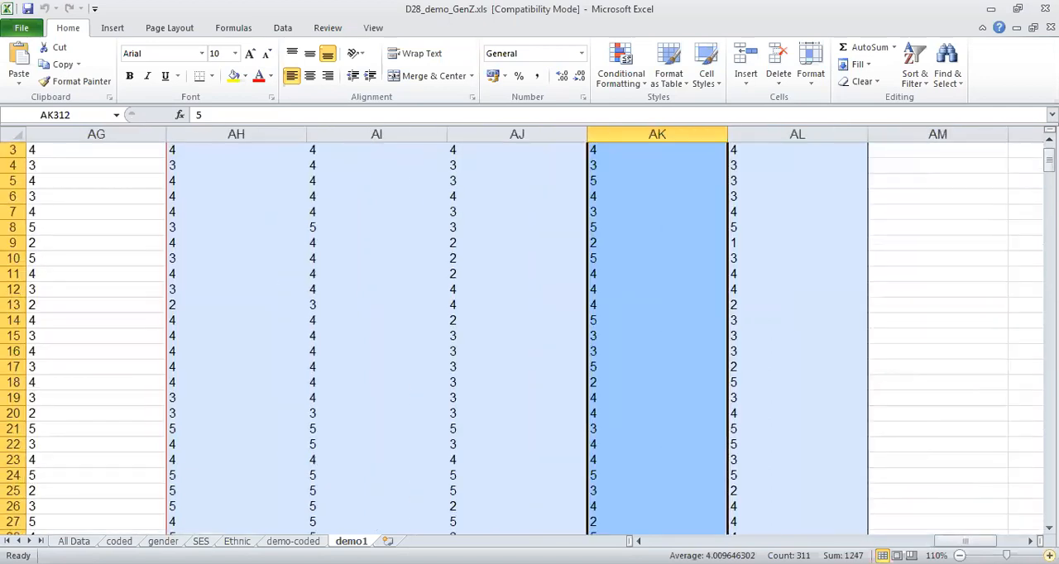
pyautogui.click(1050, 556)
pyautogui.click(1049, 139)
pyautogui.click(1049, 139)
pyautogui.click(1049, 139)
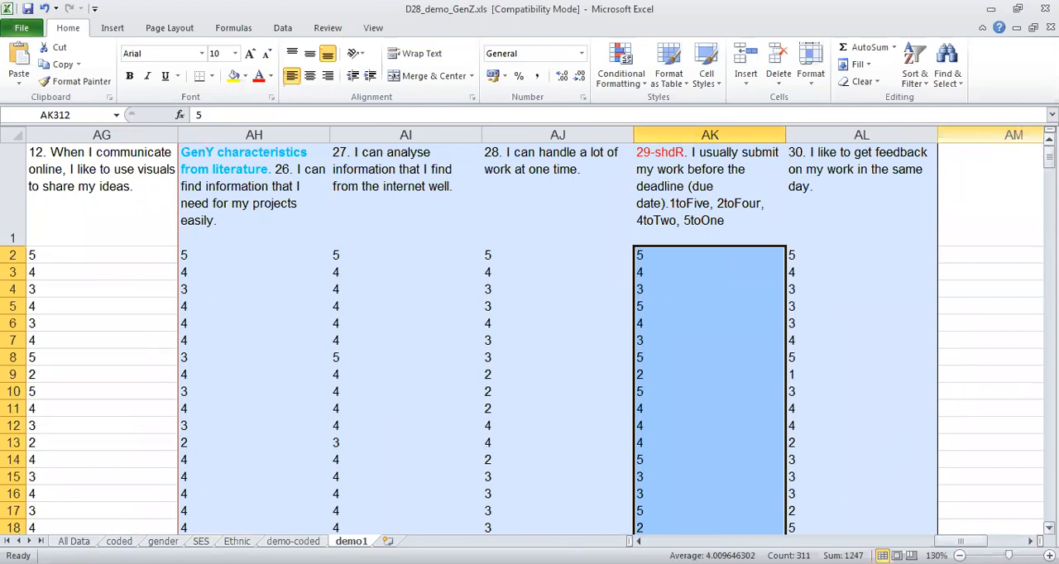
pyautogui.hotkey('alt', 'e')
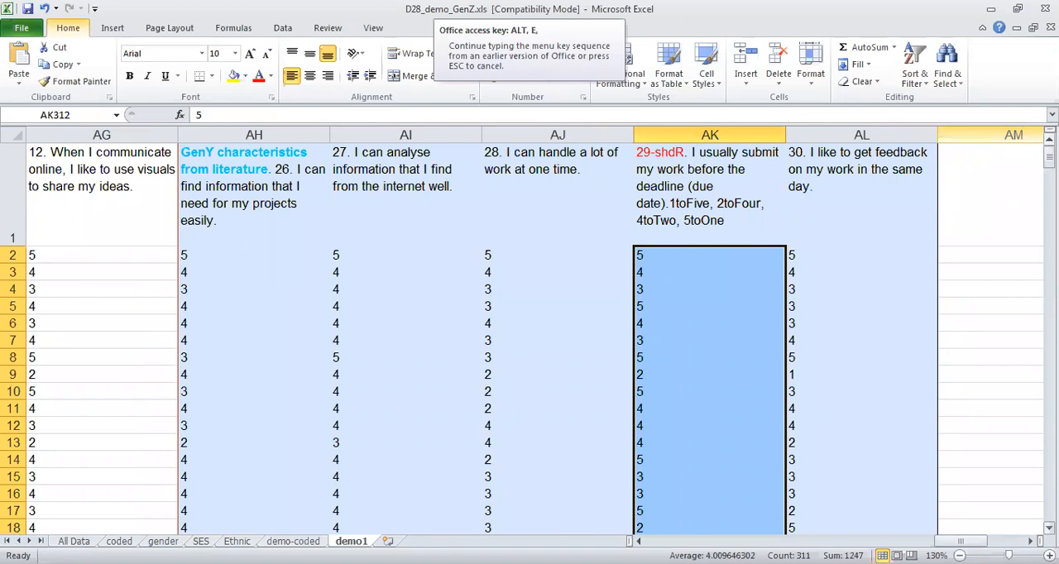
pyautogui.press('f')
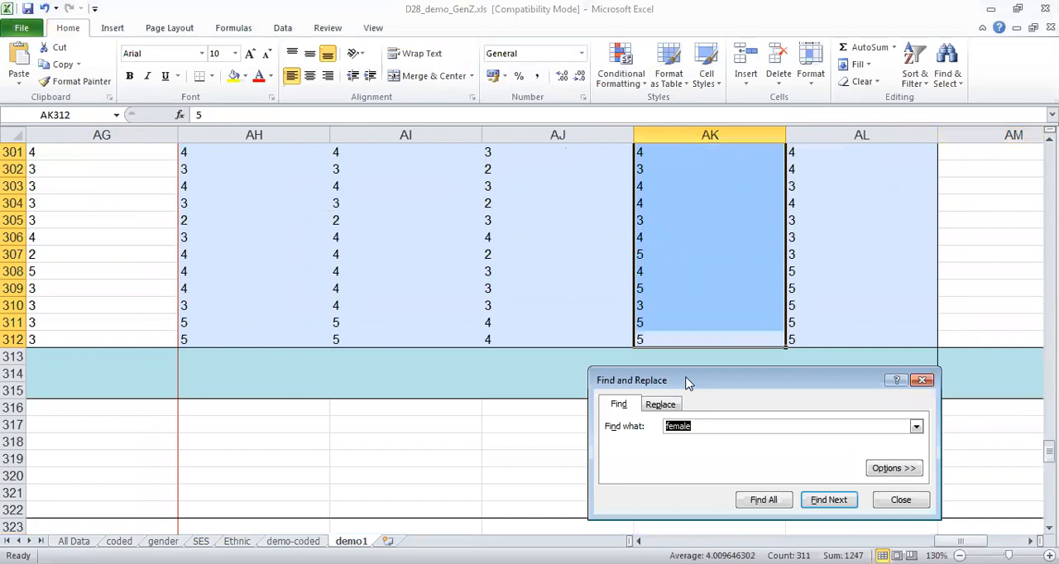
pyautogui.moveTo(686, 383); pyautogui.dragTo(354, 175)
pyautogui.moveTo(1049, 452); pyautogui.dragTo(1049, 155)
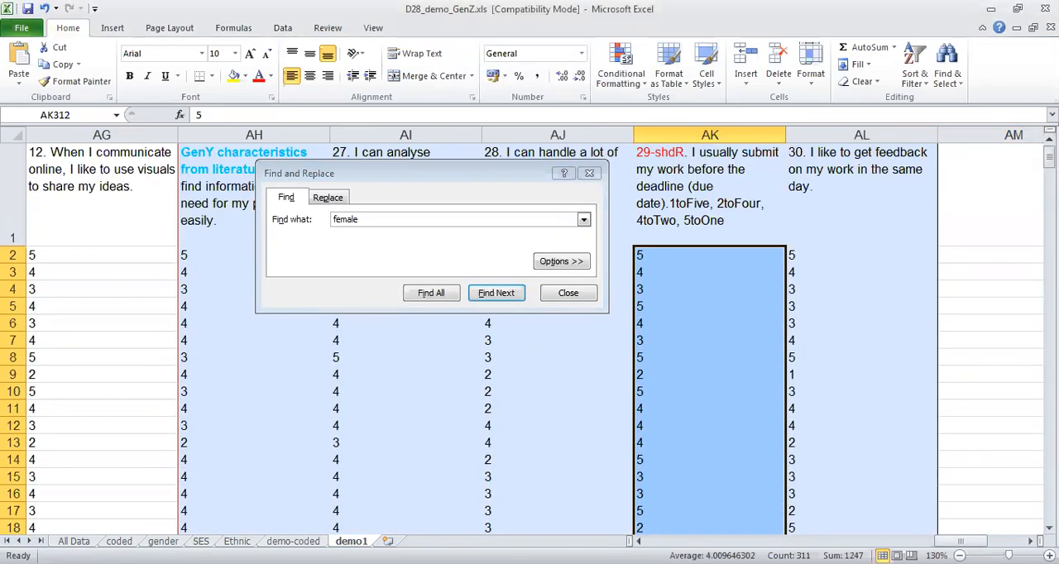
pyautogui.click(369, 219)
pyautogui.write('1')
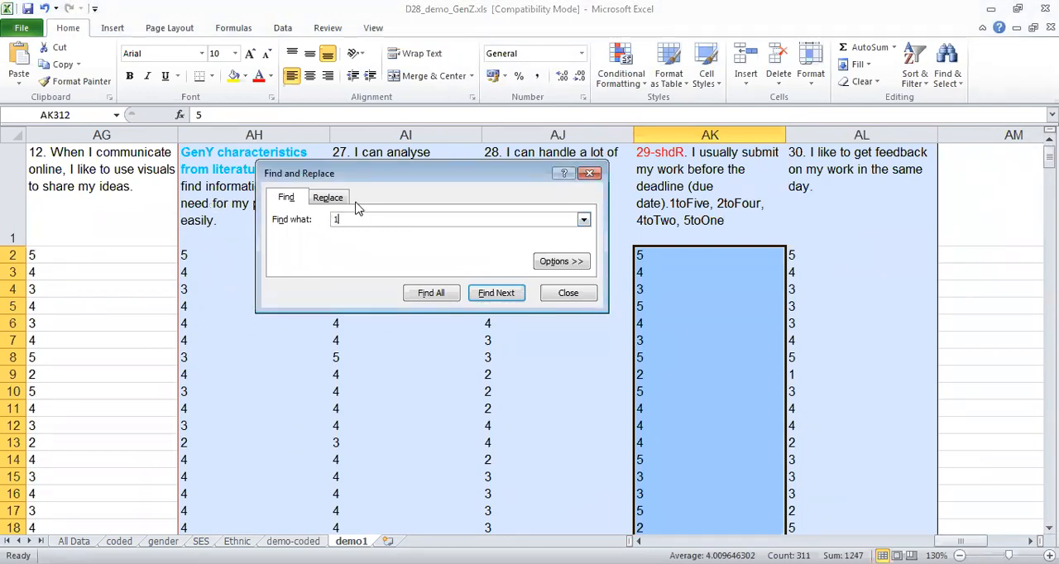
pyautogui.click(330, 198)
pyautogui.write('five')
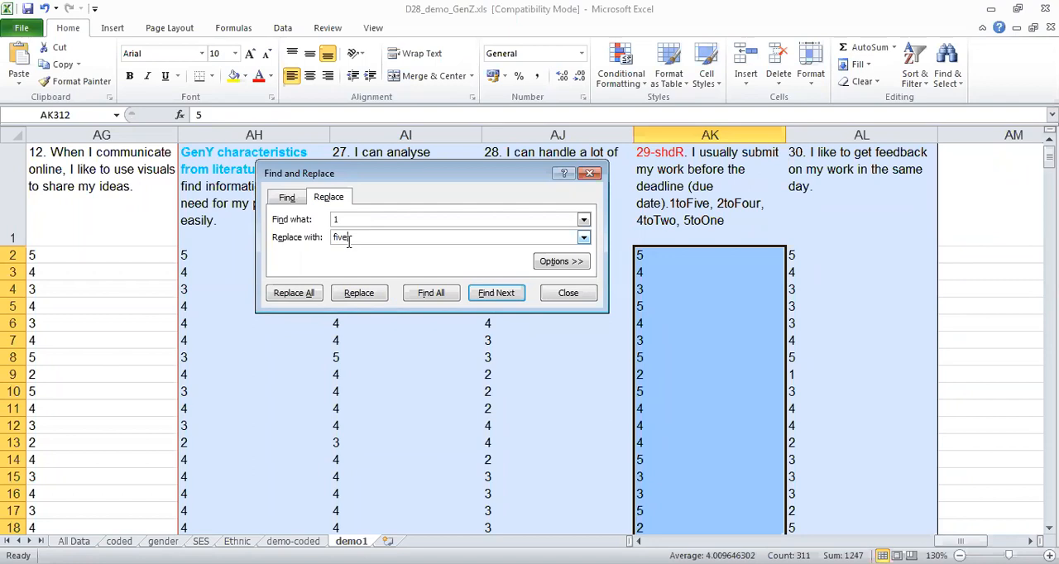
pyautogui.click(294, 295)
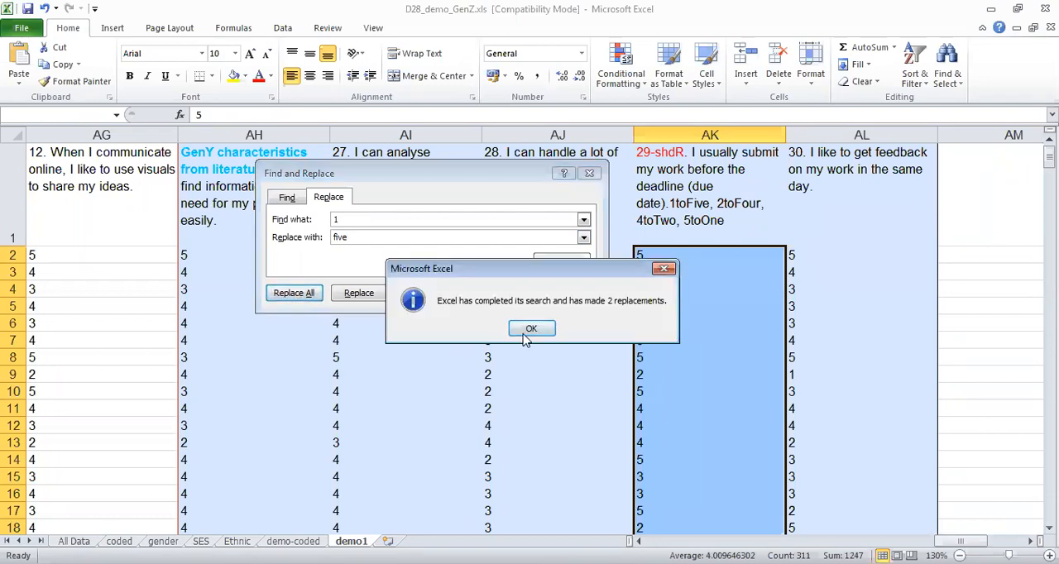
pyautogui.click(531, 330)
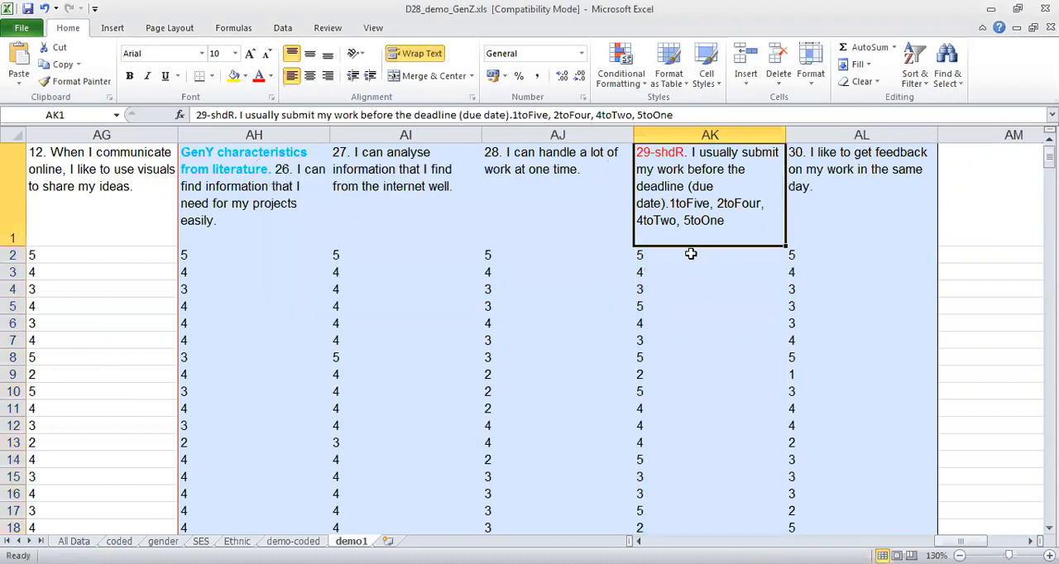
# Reselect the item 29 scores in AK2 to AK312 and run the replacement of 1 with "five" again.
pyautogui.moveTo(690, 254); pyautogui.dragTo(704, 271)
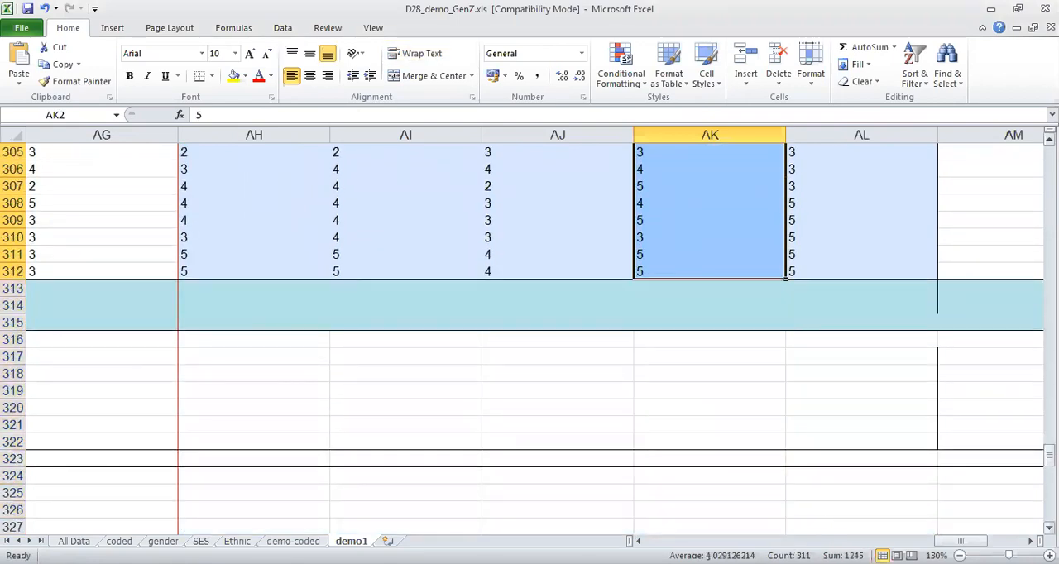
pyautogui.moveTo(1049, 451); pyautogui.dragTo(1026, 139)
pyautogui.hotkey('ctrl', 'h')
pyautogui.hotkey('ctrl', 'f')
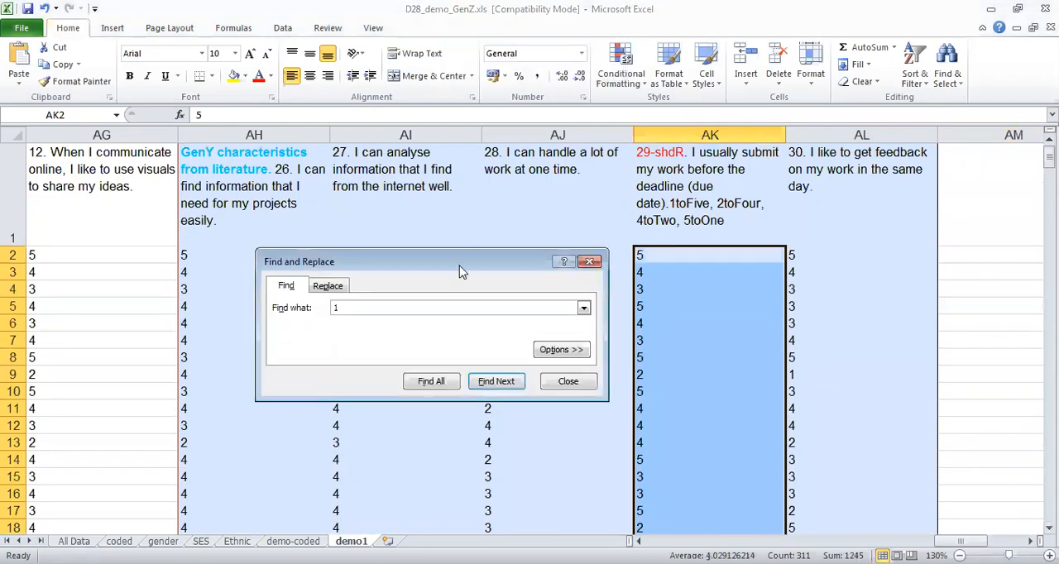
pyautogui.click(331, 286)
pyautogui.click(295, 386)
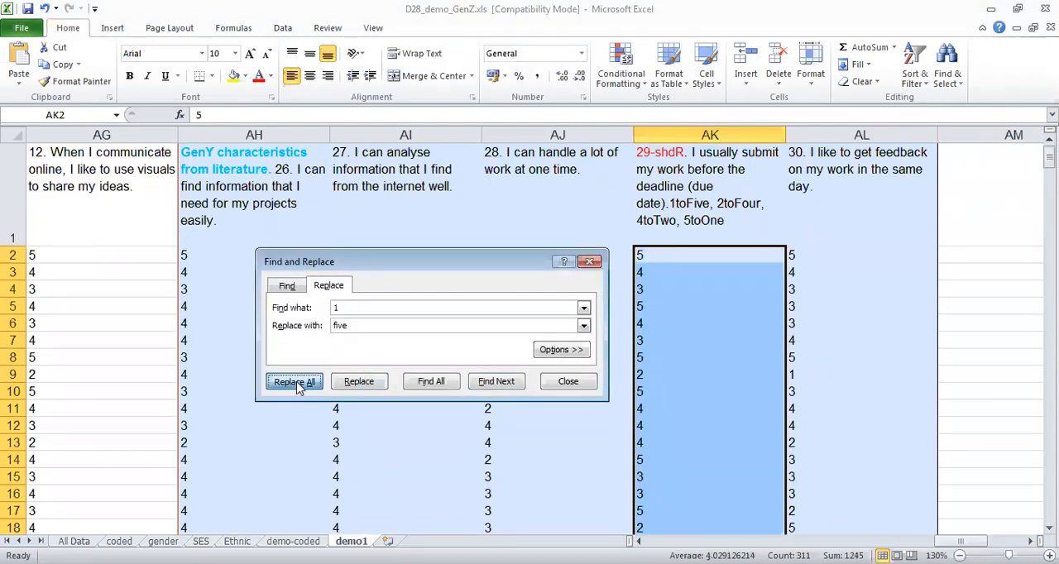
pyautogui.click(536, 331)
# Replace every 2 with "four" in the selected item 29 scores.
pyautogui.click(364, 310)
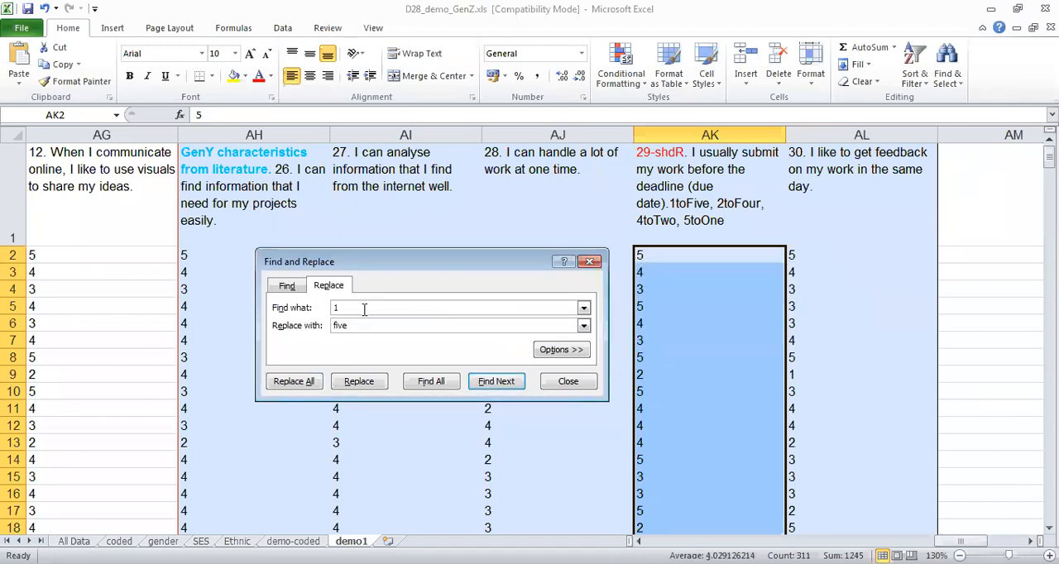
pyautogui.press('BackSpace')
pyautogui.write('2')
pyautogui.moveTo(354, 325); pyautogui.dragTo(275, 321)
pyautogui.write('four')
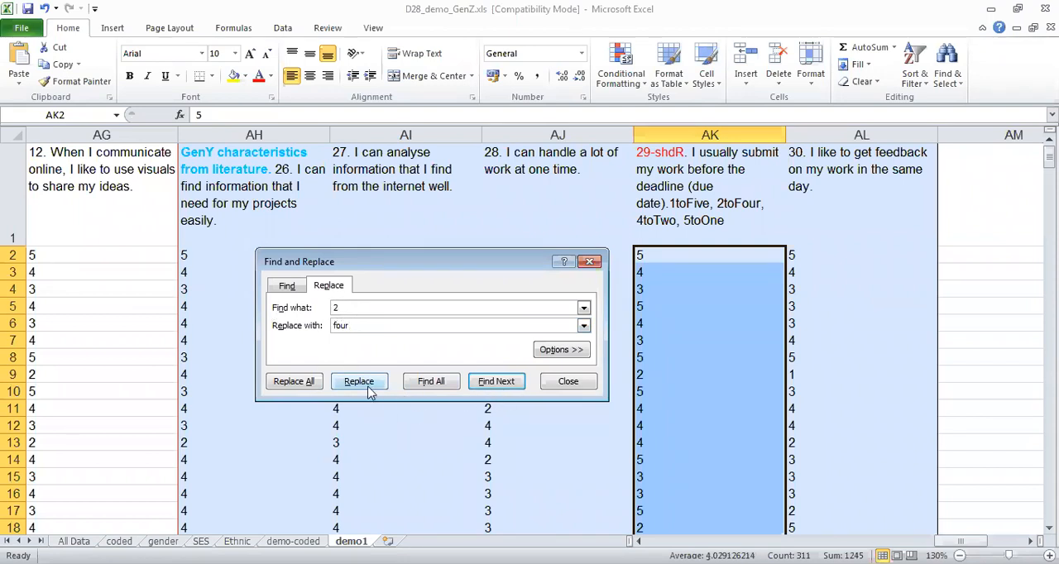
pyautogui.click(313, 388)
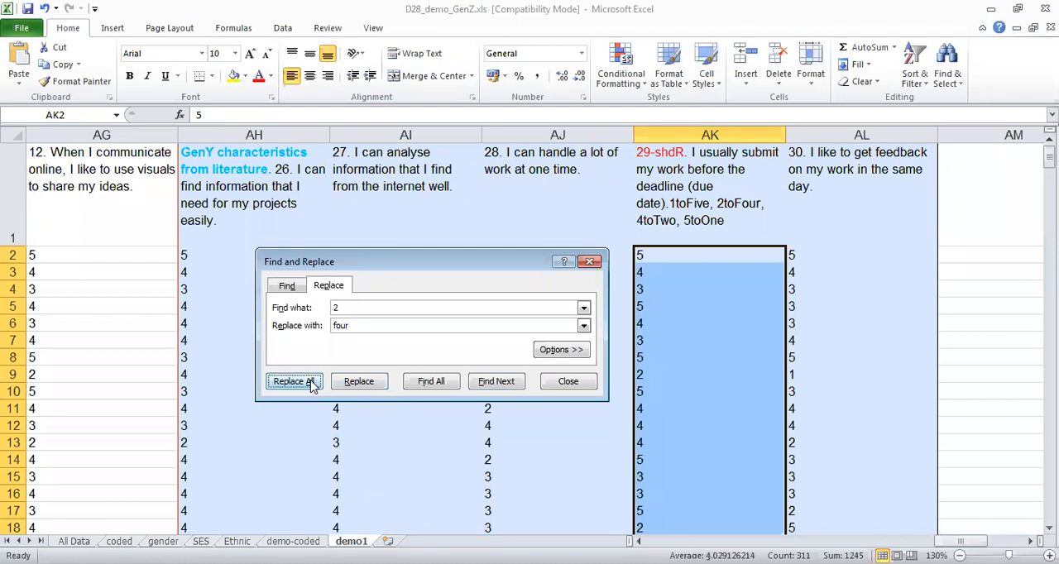
pyautogui.click(543, 335)
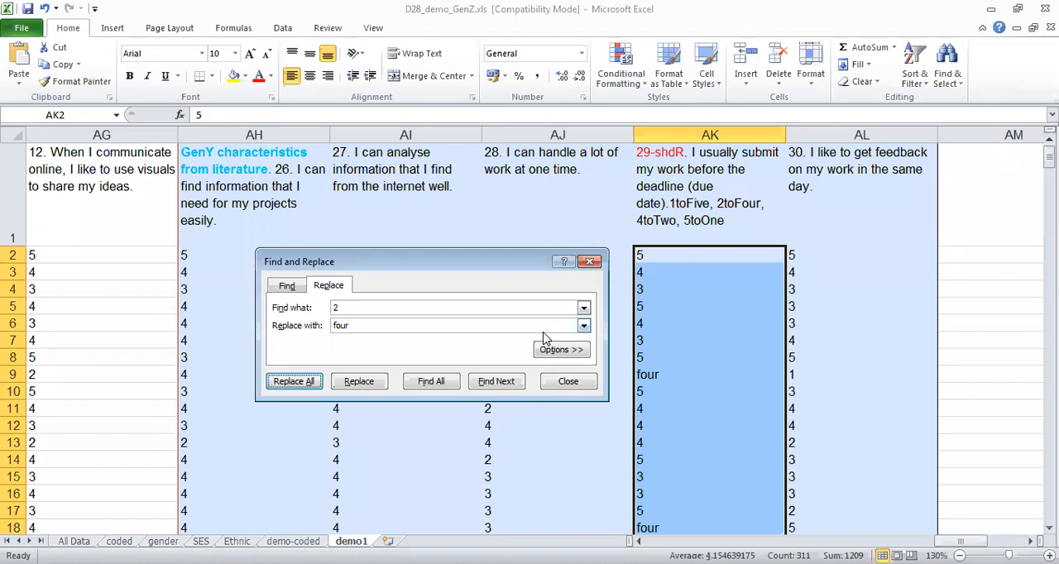
# Replace every 4 with "two" in the selected item 29 scores.
pyautogui.click(396, 307)
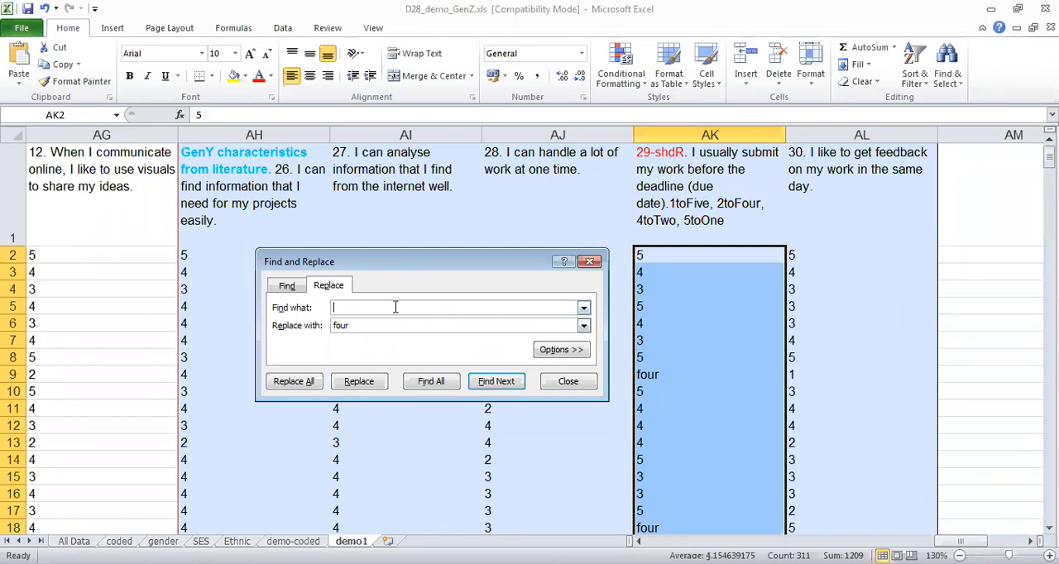
pyautogui.write('4')
pyautogui.doubleClick(363, 327)
pyautogui.write('two')
pyautogui.click(296, 383)
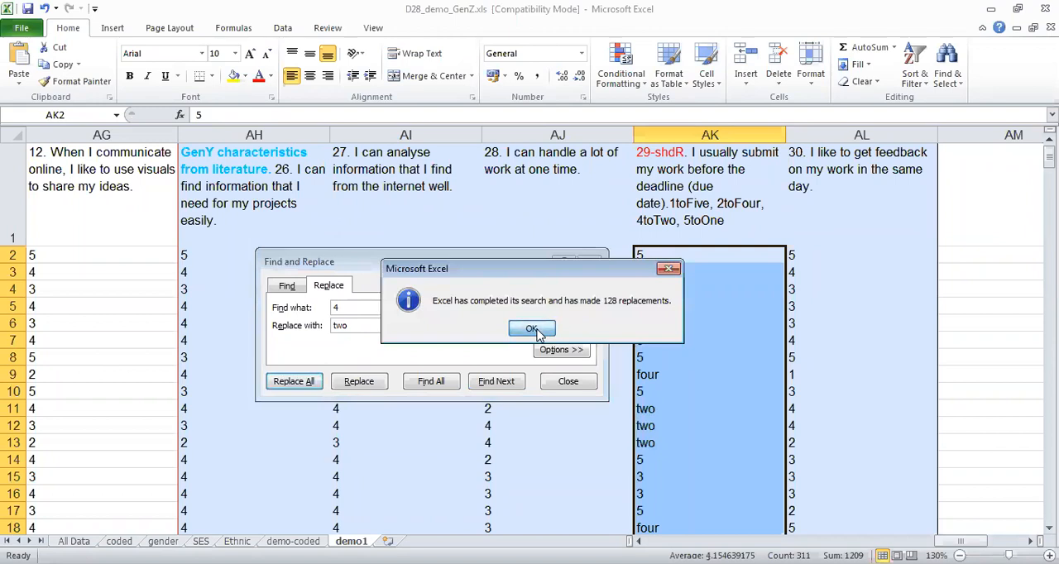
pyautogui.click(537, 333)
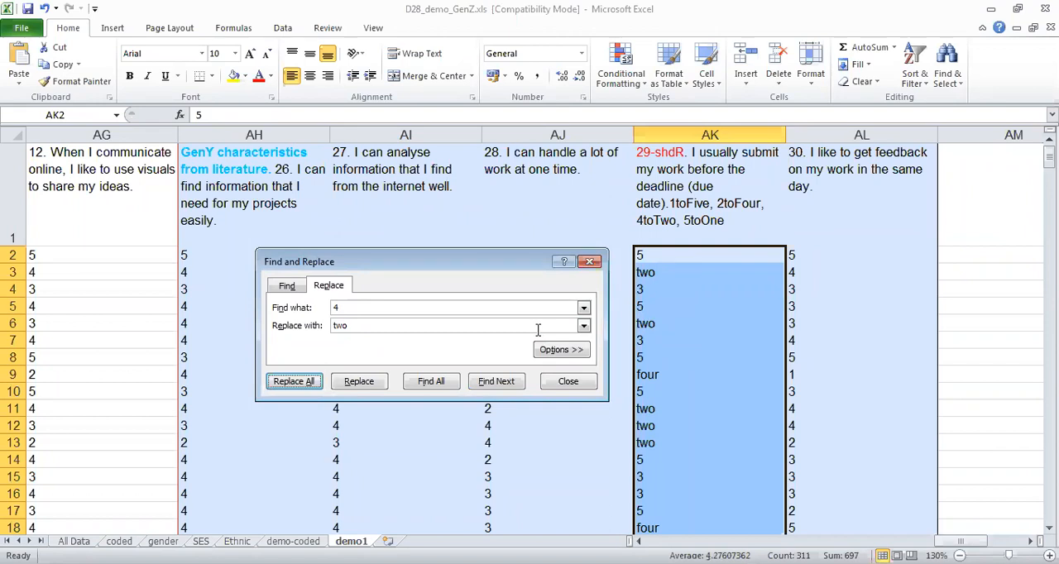
# Replace every 5 with 1 in the selected item 29 scores.
pyautogui.click(395, 307)
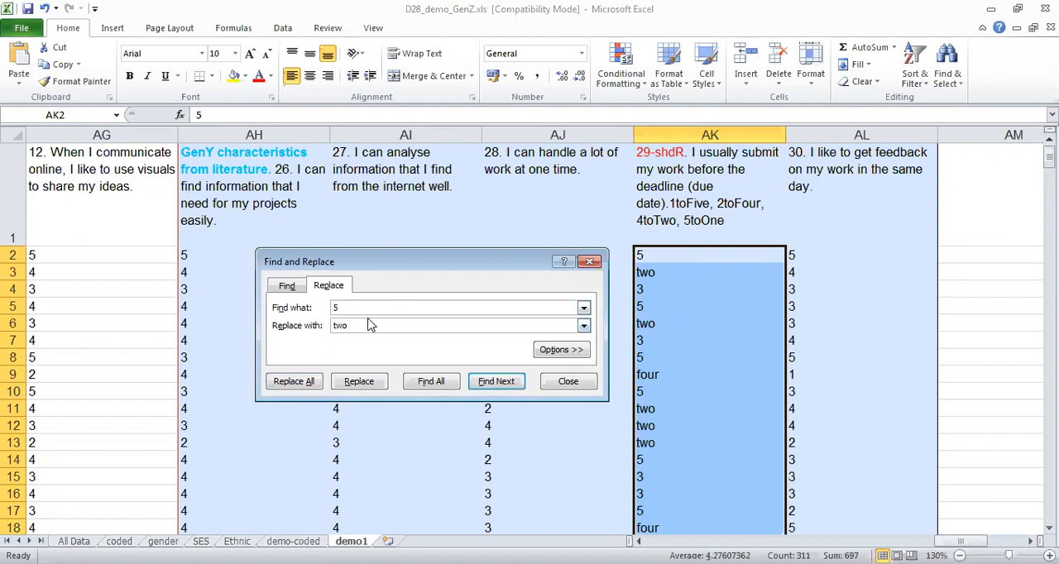
pyautogui.moveTo(366, 326); pyautogui.dragTo(267, 331)
pyautogui.write('1')
pyautogui.click(296, 386)
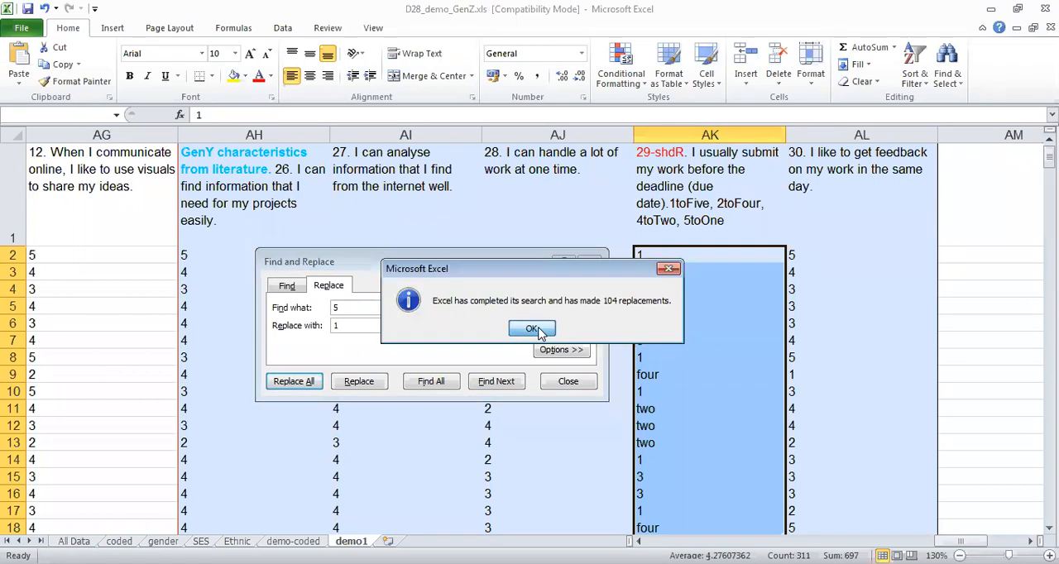
pyautogui.click(532, 329)
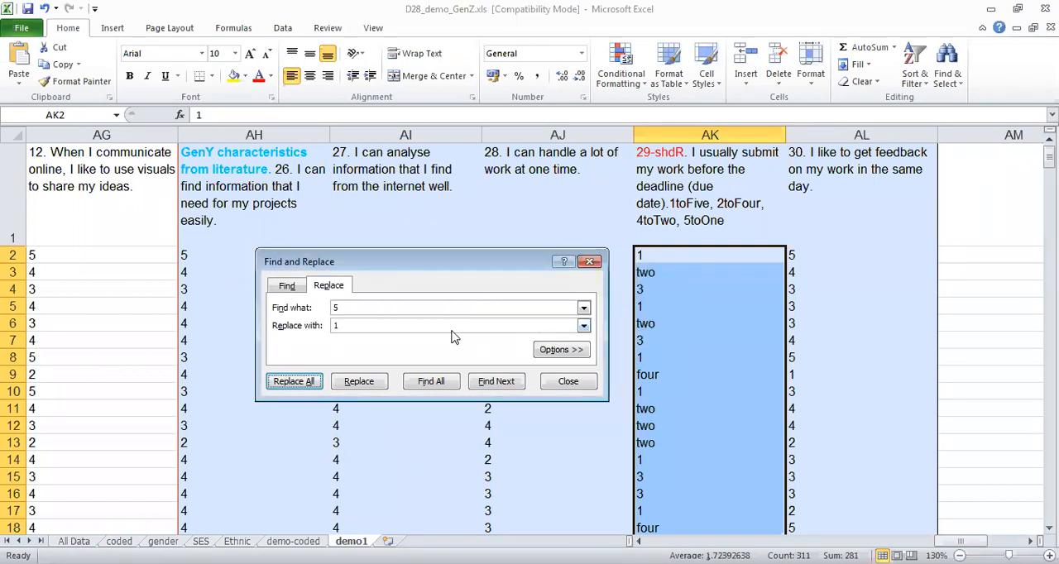
# Convert every "two" in the selected item 29 scores to the number 2.
pyautogui.click(380, 310)
pyautogui.write('two')
pyautogui.click(368, 325)
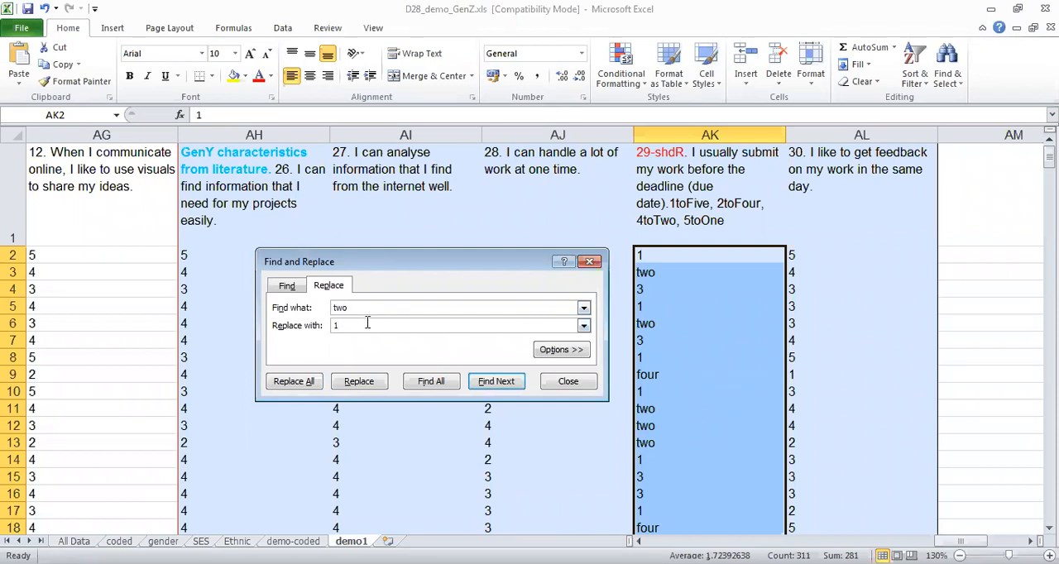
pyautogui.write('2')
pyautogui.click(303, 382)
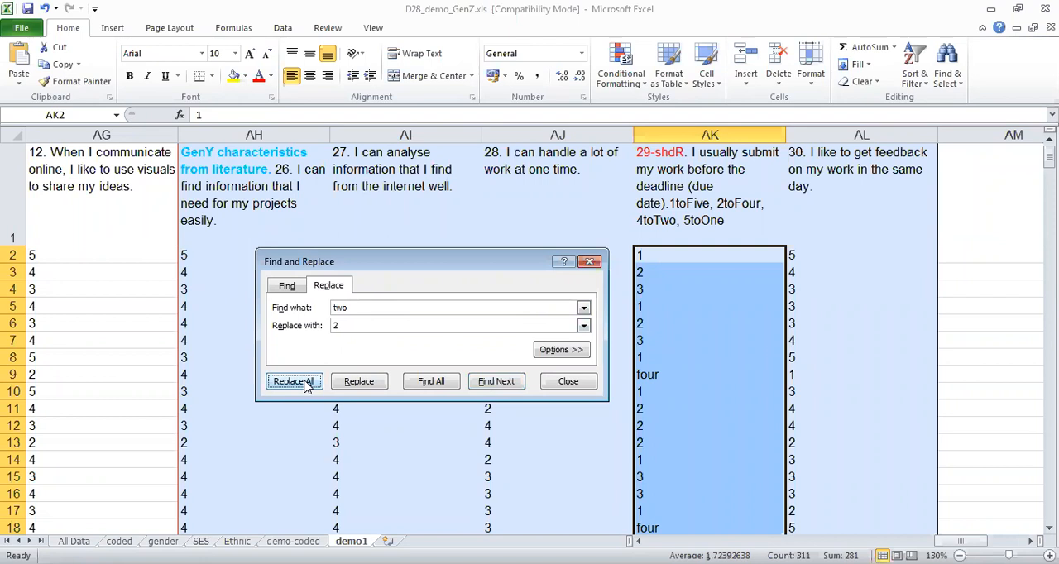
pyautogui.click(530, 328)
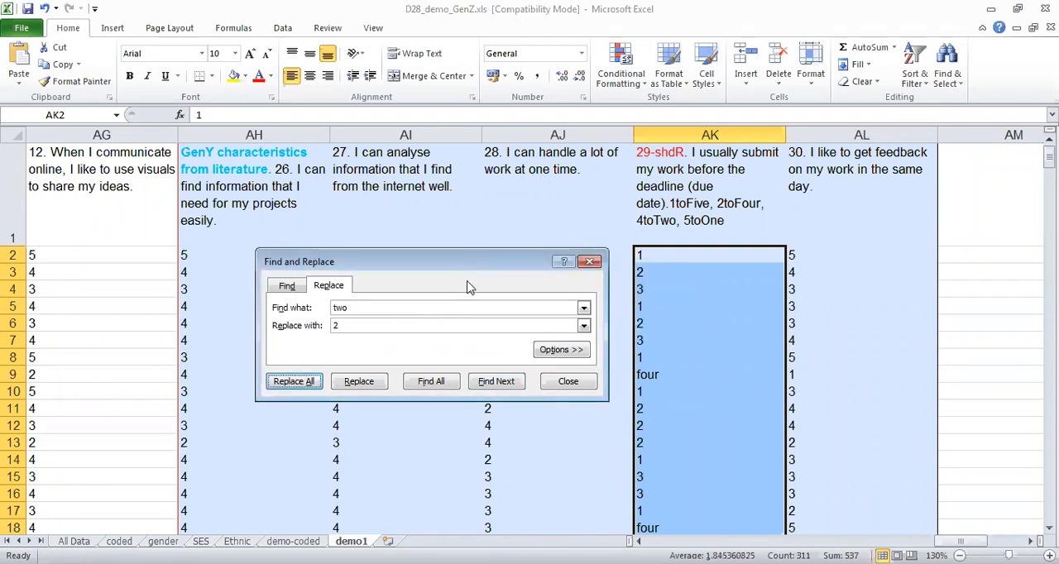
# Convert every "four" in the selected item 29 scores to the number 4, and close the find and replace dialog.
pyautogui.moveTo(400, 306); pyautogui.dragTo(300, 308)
pyautogui.write('four')
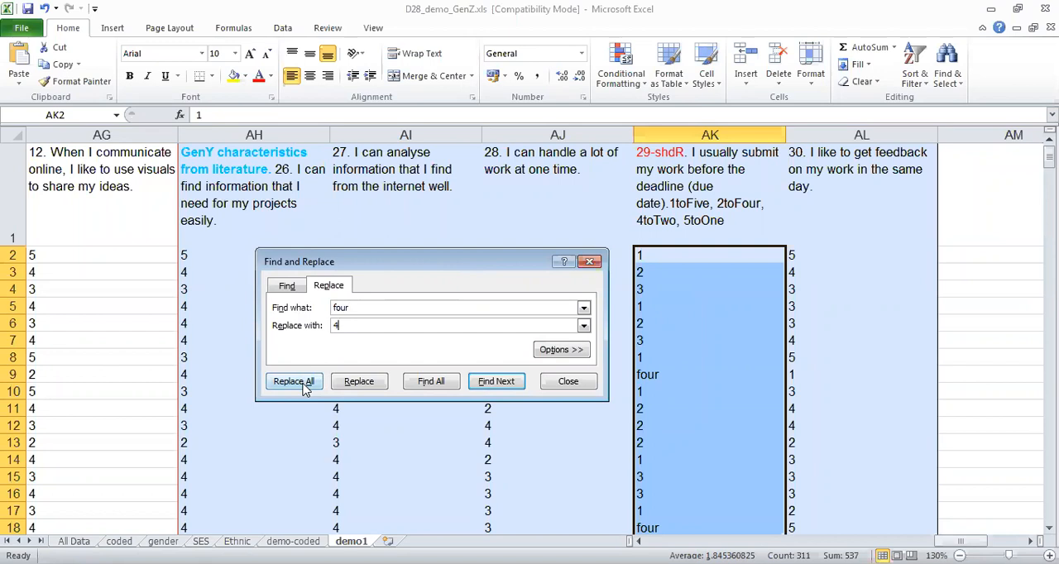
pyautogui.click(304, 387)
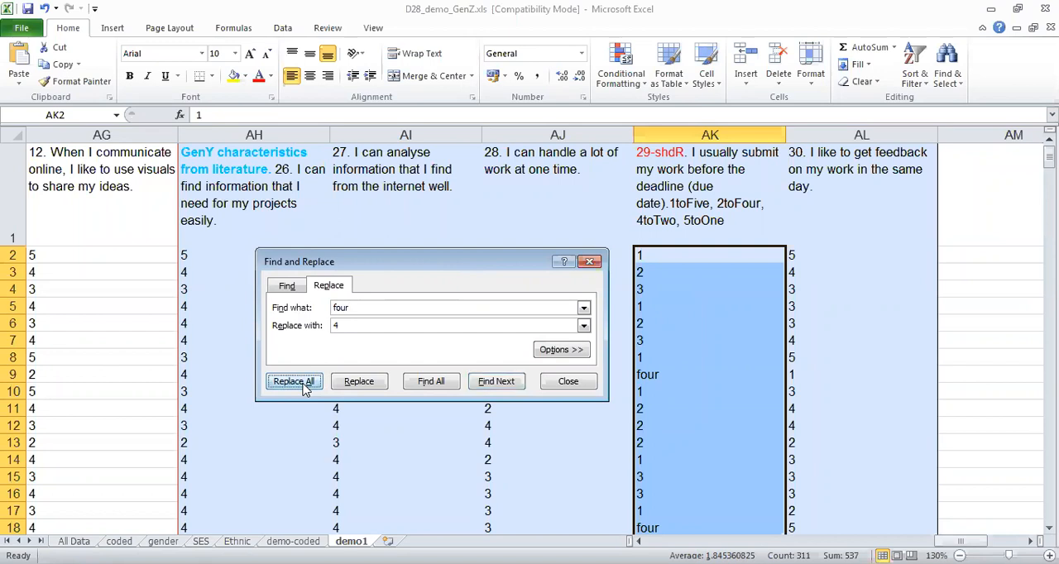
pyautogui.click(530, 330)
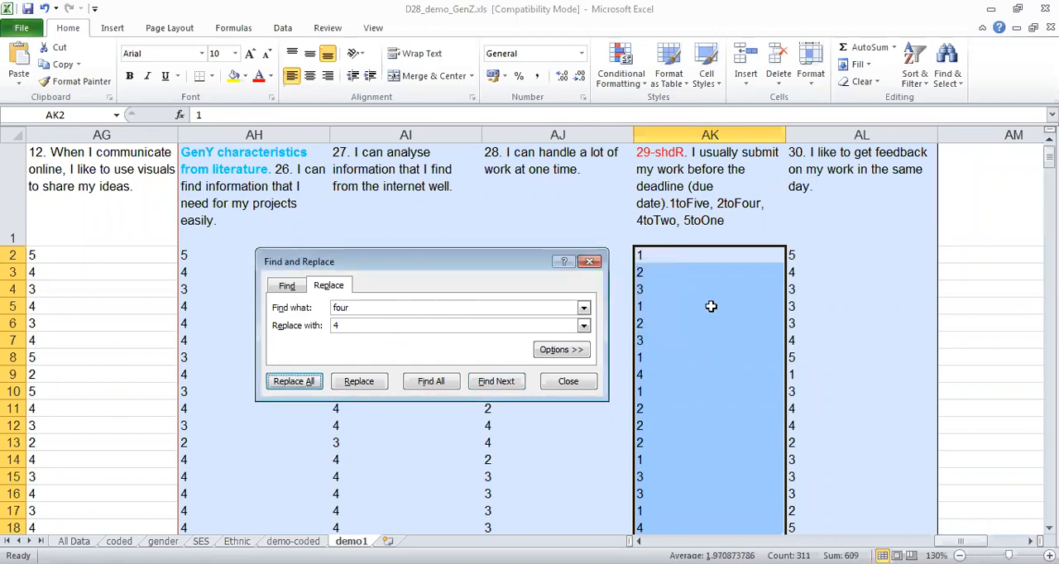
pyautogui.click(709, 307)
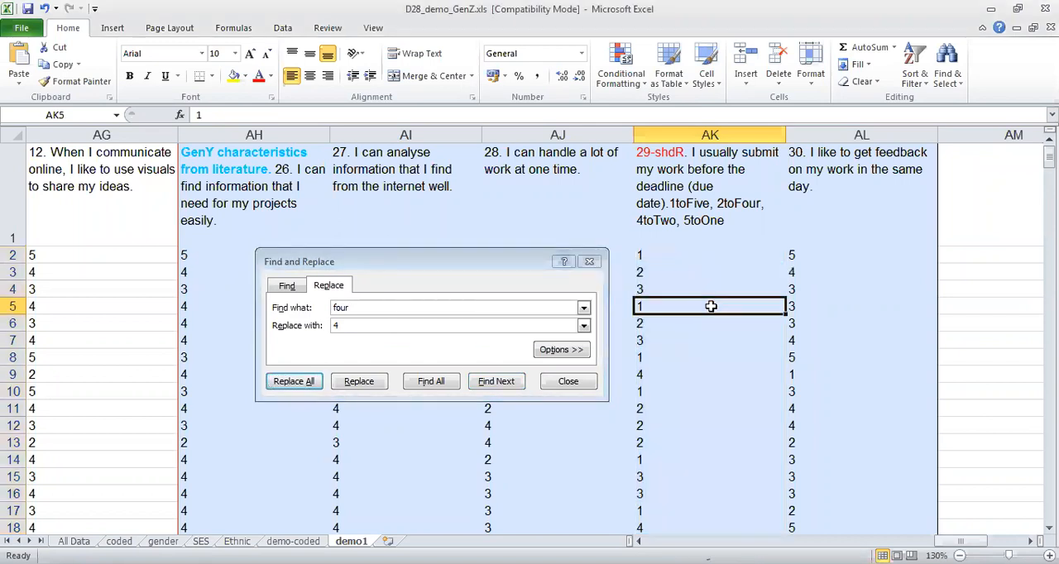
pyautogui.click(591, 262)
# Overwrite the "five" entries of item 29 in cells AK72 and AK79 with the number 5.
pyautogui.moveTo(1049, 158); pyautogui.dragTo(1048, 226)
pyautogui.click(646, 171)
pyautogui.write('5')
pyautogui.press('Return')
pyautogui.press('Down')
pyautogui.press('Down')
pyautogui.press('Down')
pyautogui.press('Down')
pyautogui.press('Down')
pyautogui.press('Down')
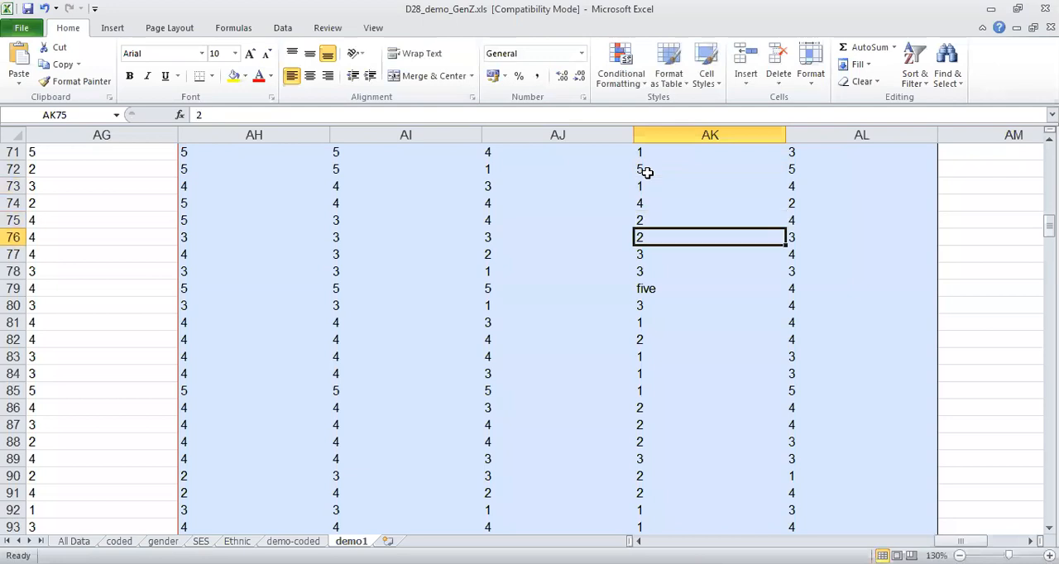
pyautogui.write('5')
pyautogui.press('Return')
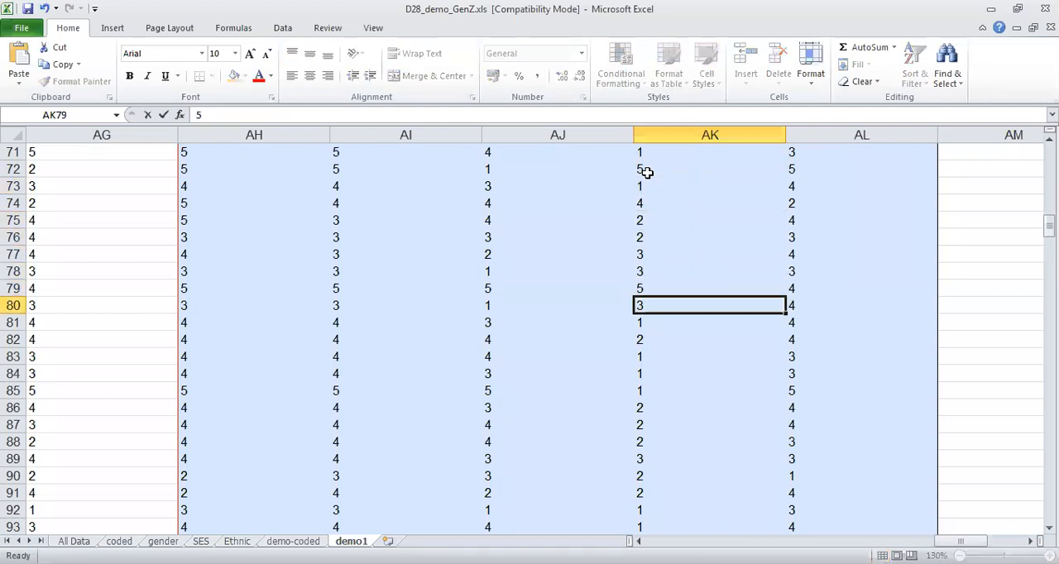
# Enter the heading "mean score for Gen Y characteristics" in cell AM1, beside the item 30 column.
pyautogui.press('pageup')
pyautogui.press('pageup')
pyautogui.press('pageup')
pyautogui.scroll(1, 646, 171)
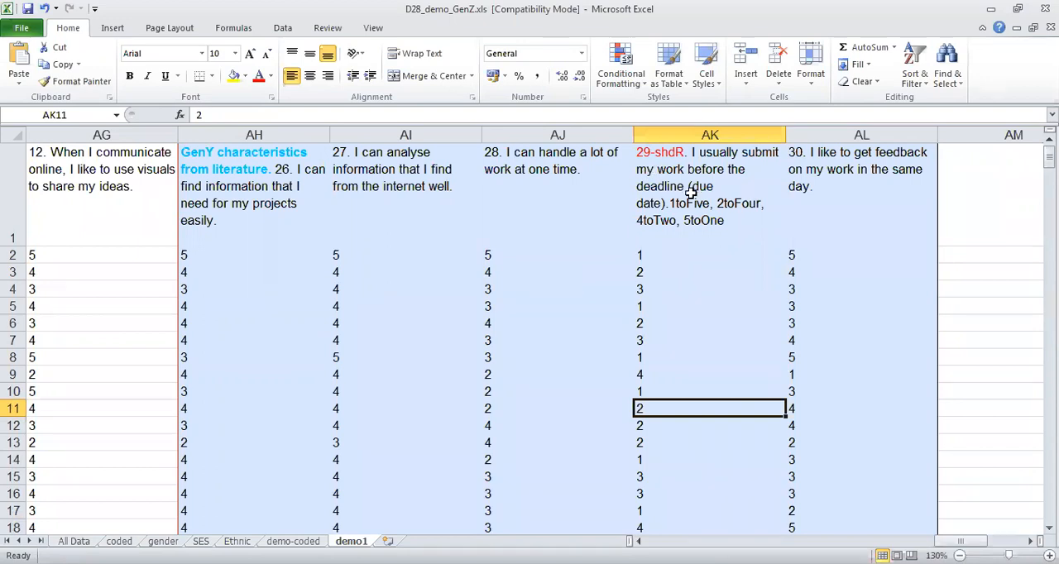
pyautogui.click(985, 135)
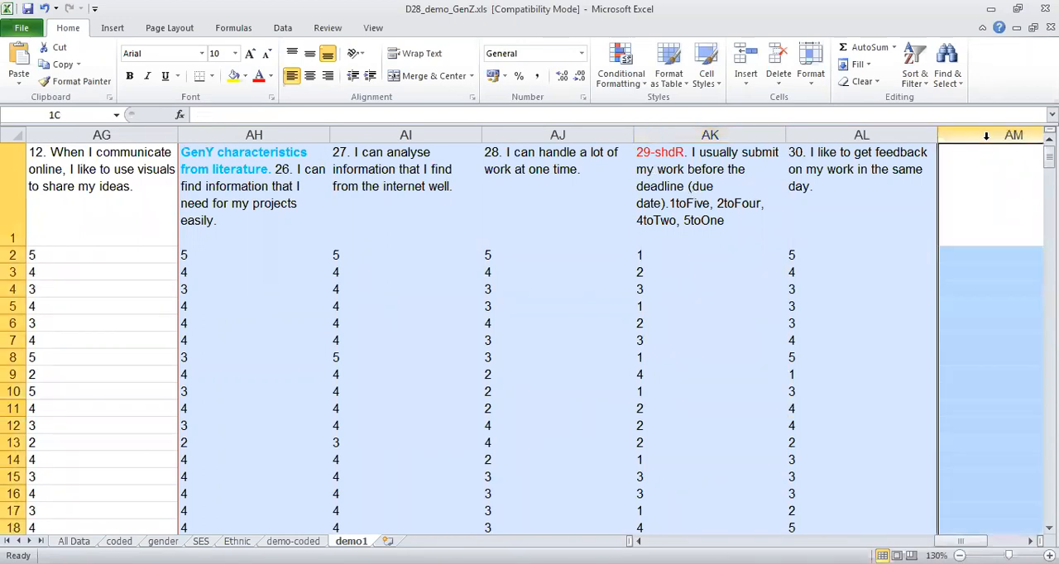
pyautogui.click(956, 189)
pyautogui.write('me')
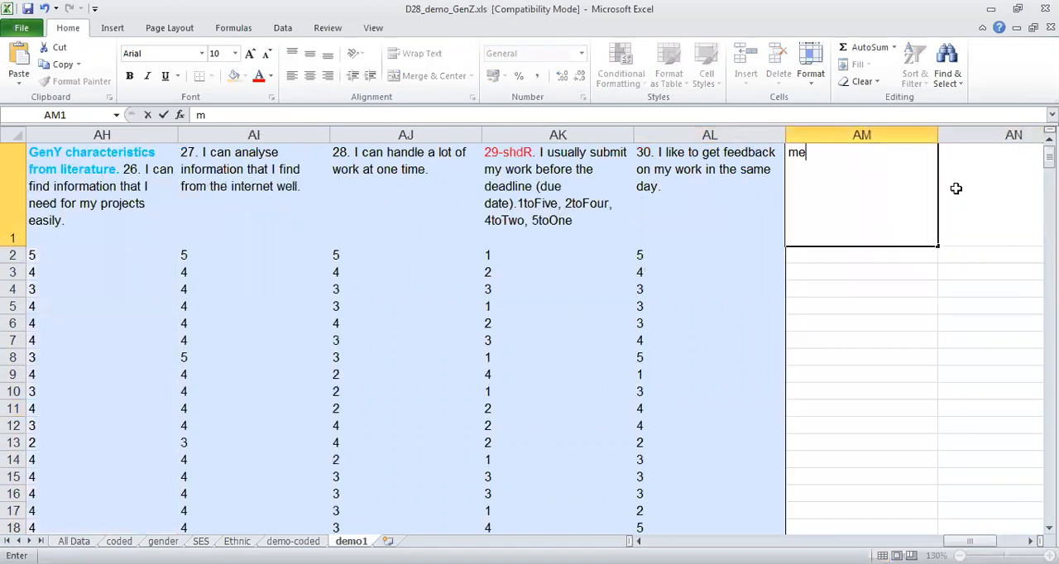
pyautogui.write('an score for Ge')
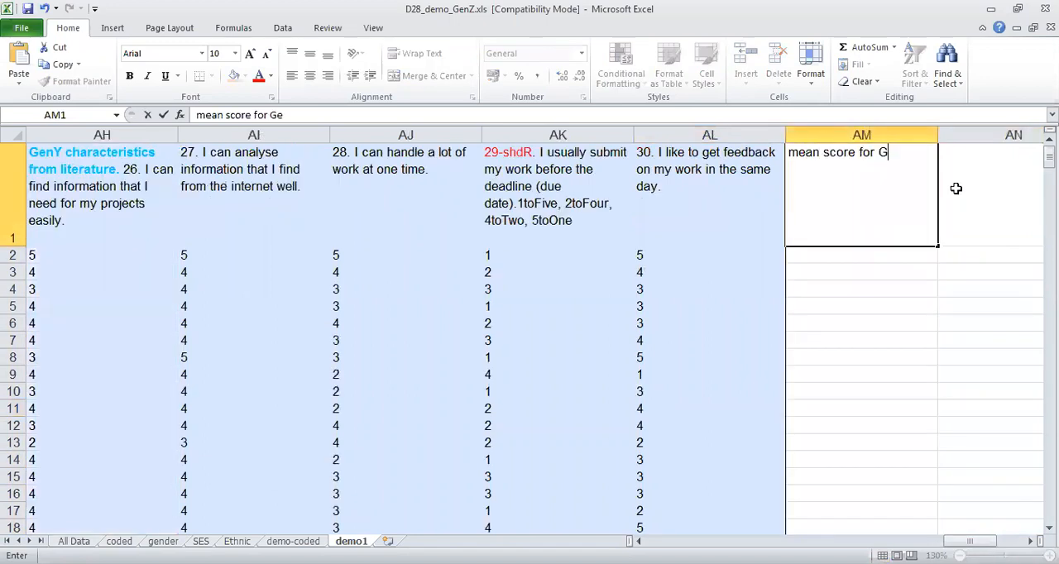
pyautogui.write('n Y characteristi')
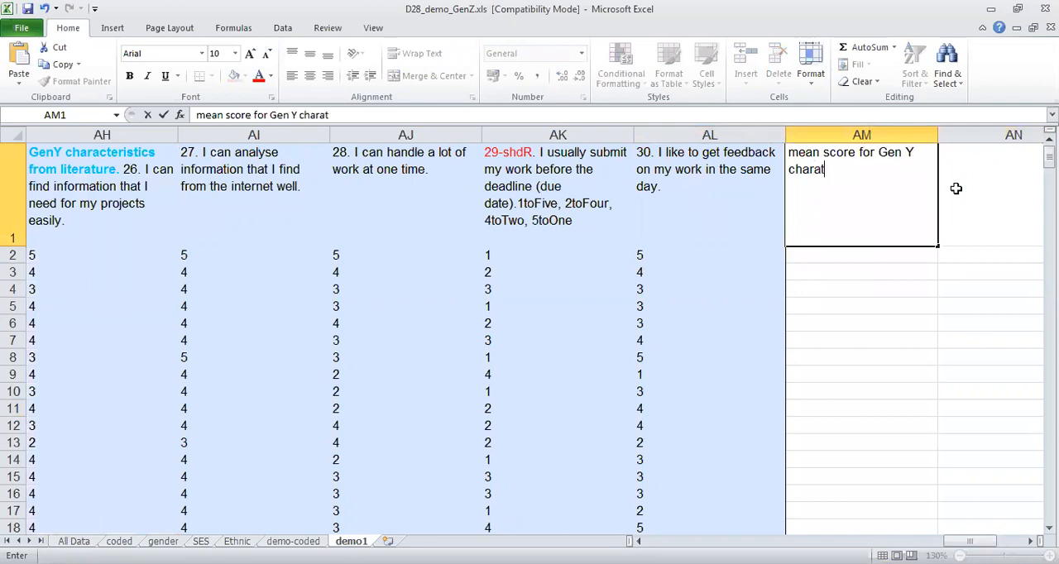
pyautogui.write('cs')
pyautogui.press('Return')
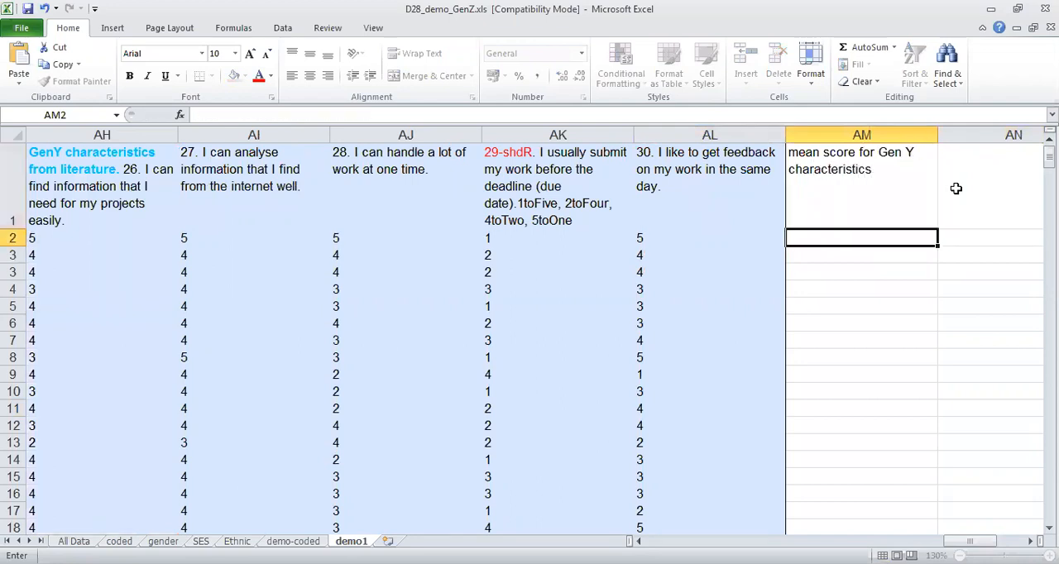
pyautogui.press('Up')
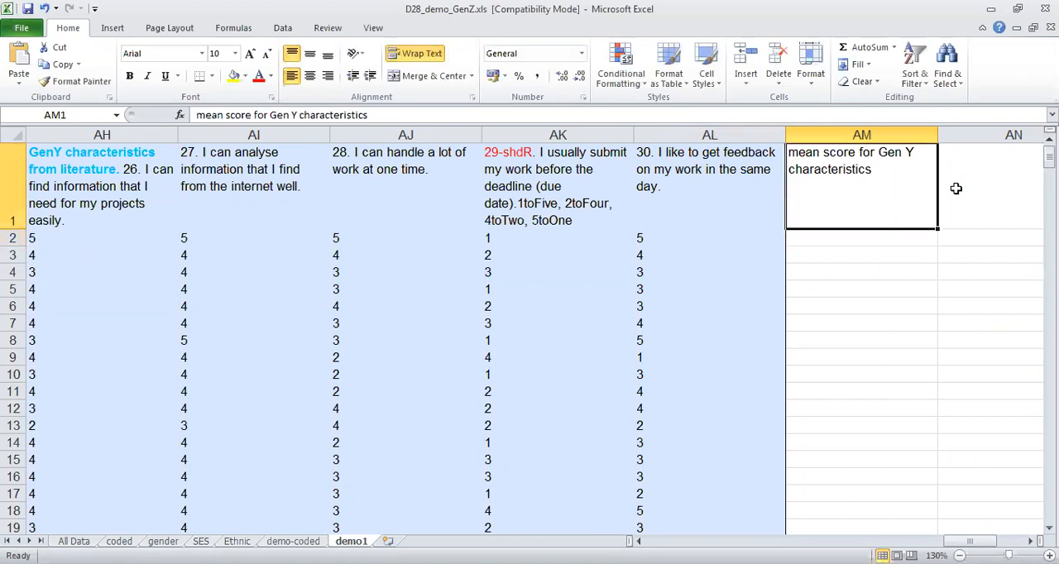
# Insert the statistical function AVERAGE in cell AM2 with the range AH2:AL2, covering items 26 to 30.
pyautogui.press('Down')
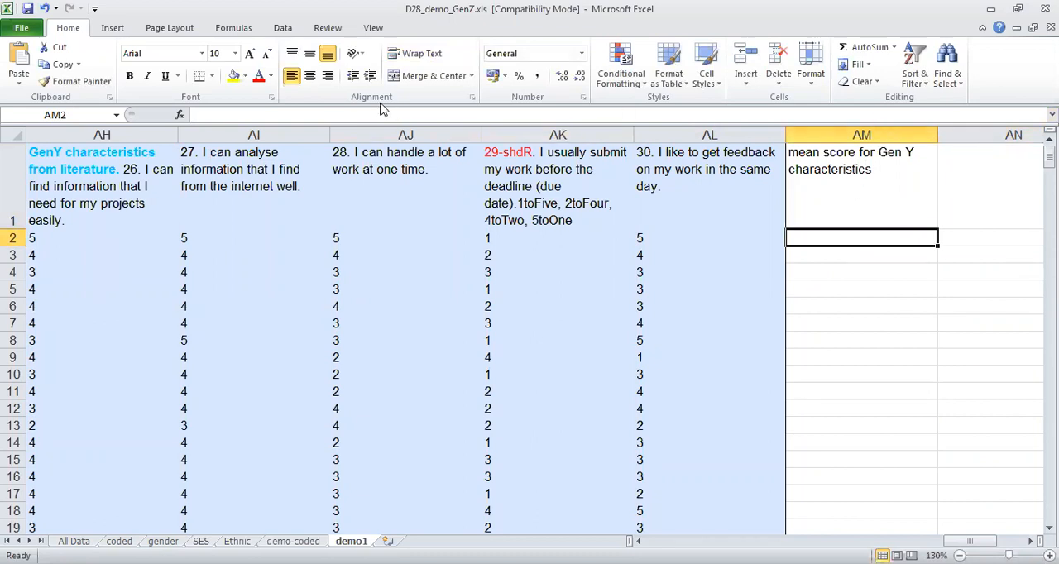
pyautogui.click(235, 28)
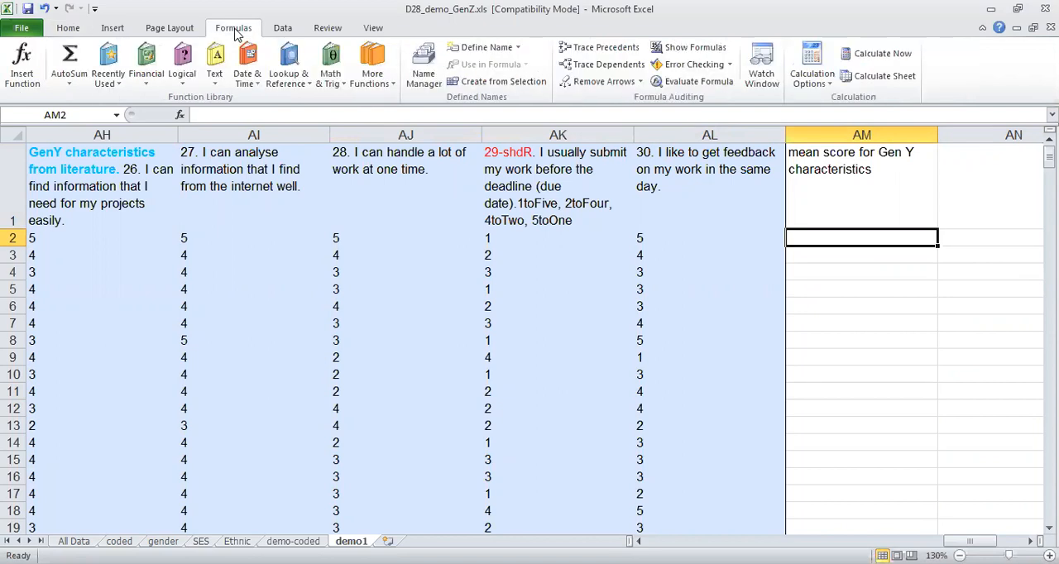
pyautogui.click(370, 52)
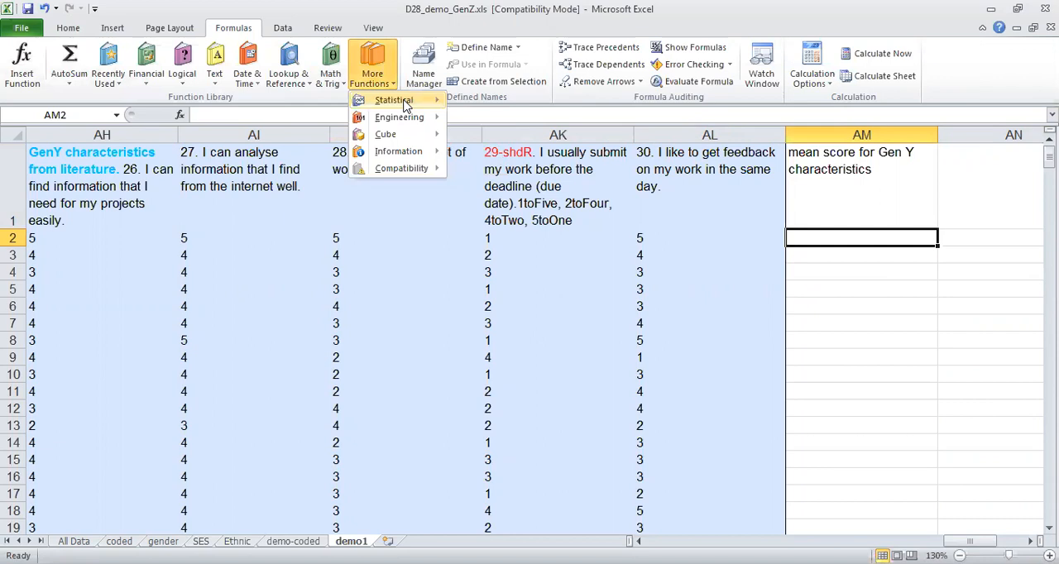
pyautogui.moveTo(405, 105)
pyautogui.click(490, 122)
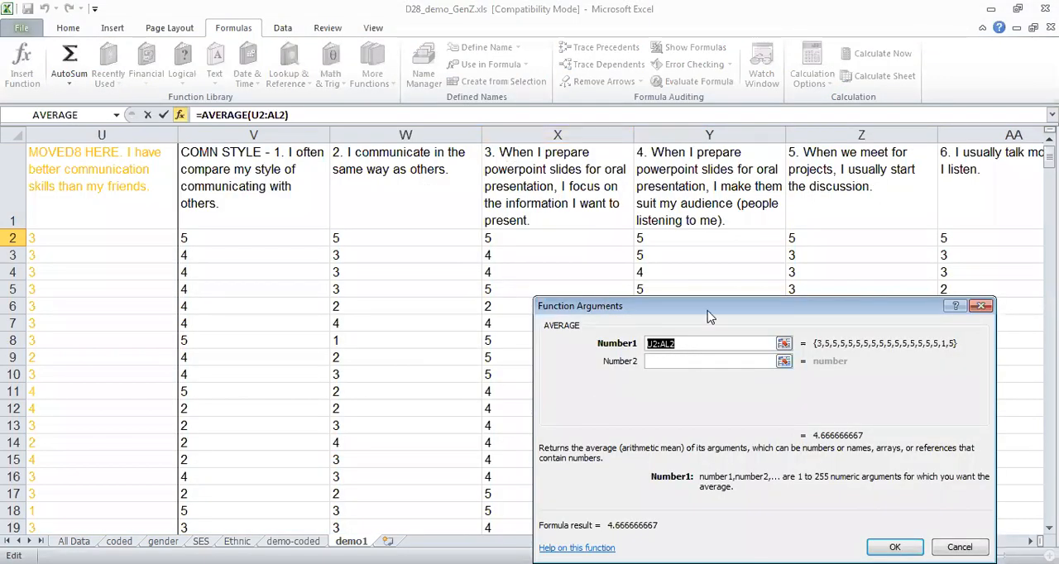
pyautogui.moveTo(692, 312); pyautogui.dragTo(369, 320)
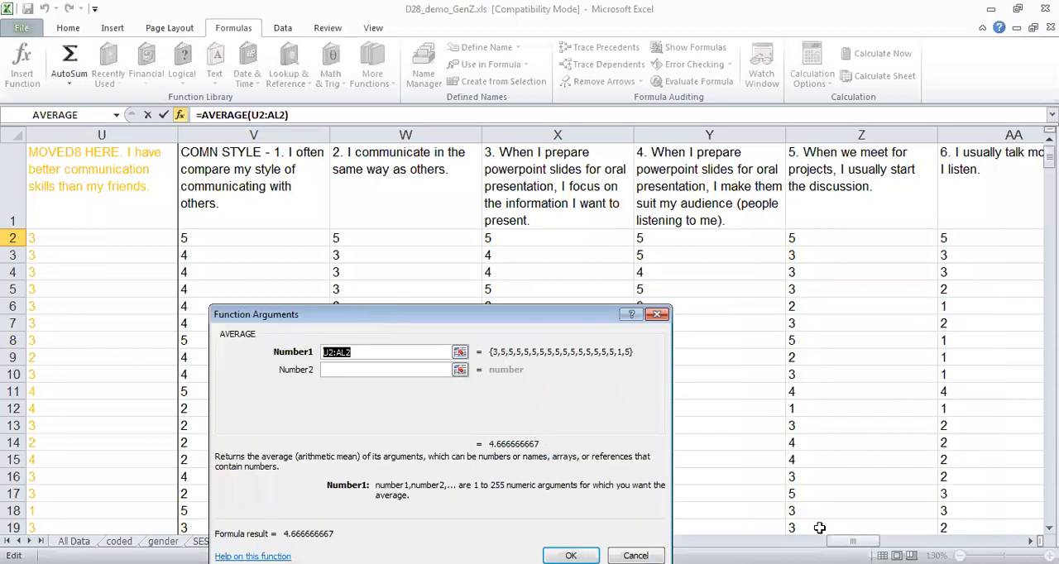
pyautogui.moveTo(853, 542); pyautogui.dragTo(960, 541)
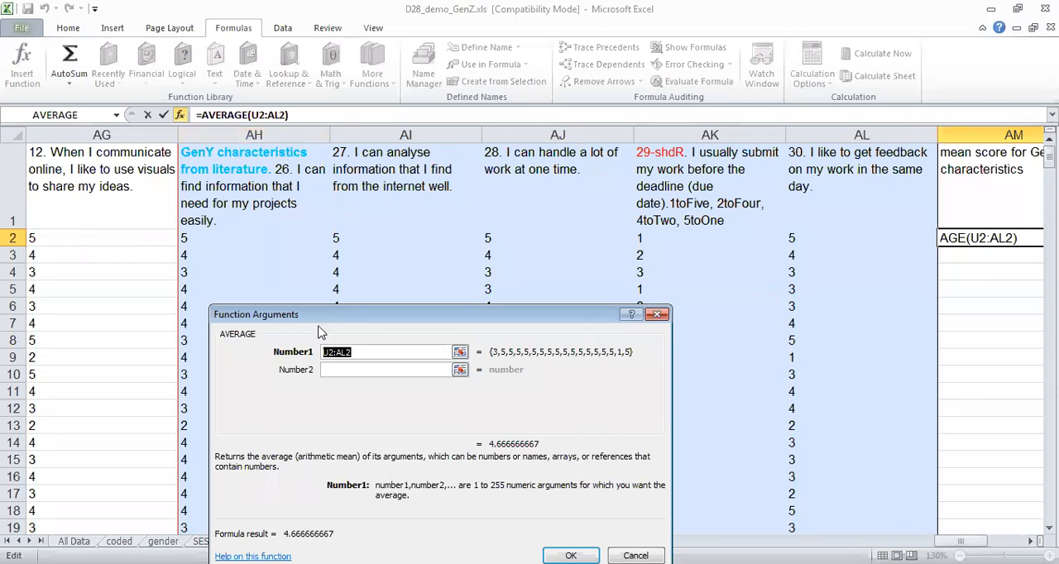
pyautogui.click(329, 354)
pyautogui.press('BackSpace')
pyautogui.write('ah')
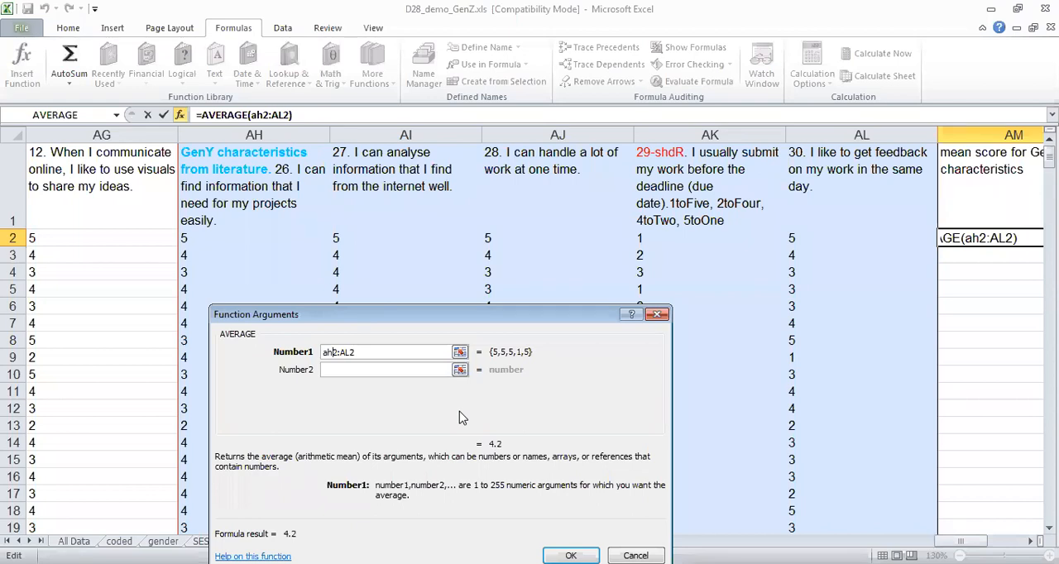
pyautogui.press('Return')
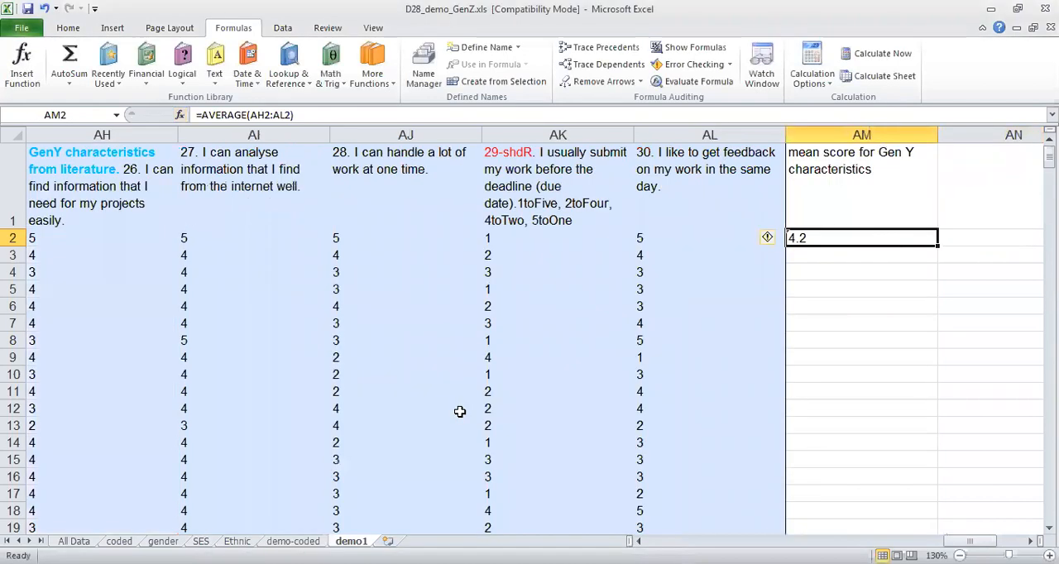
# Check the five item scores in row 2 and the AVERAGE formula in cell AM2 against each other.
pyautogui.click(79, 247)
pyautogui.click(203, 243)
pyautogui.click(358, 238)
pyautogui.click(523, 236)
pyautogui.click(645, 236)
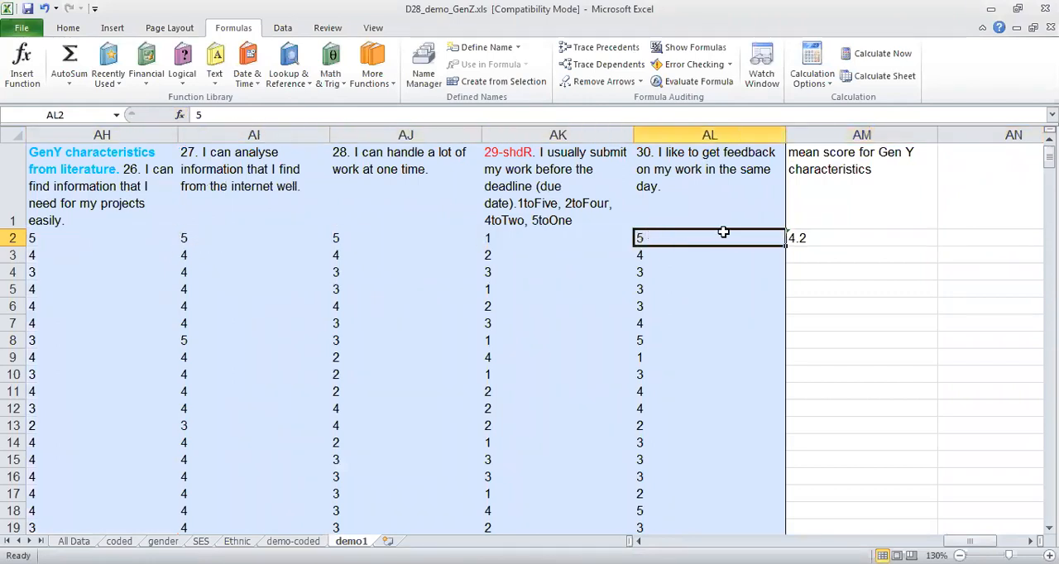
pyautogui.click(822, 238)
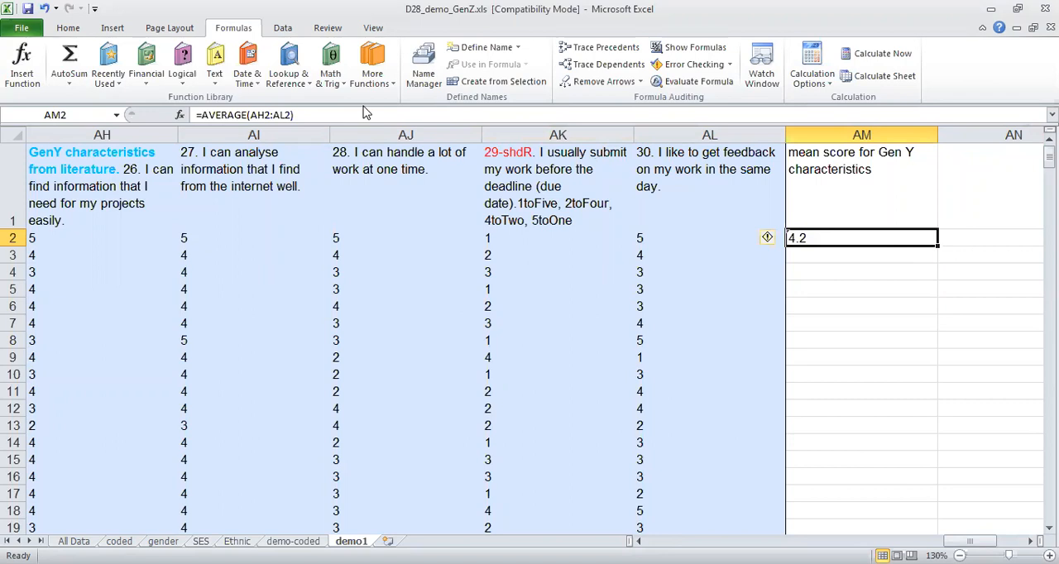
pyautogui.click(307, 115)
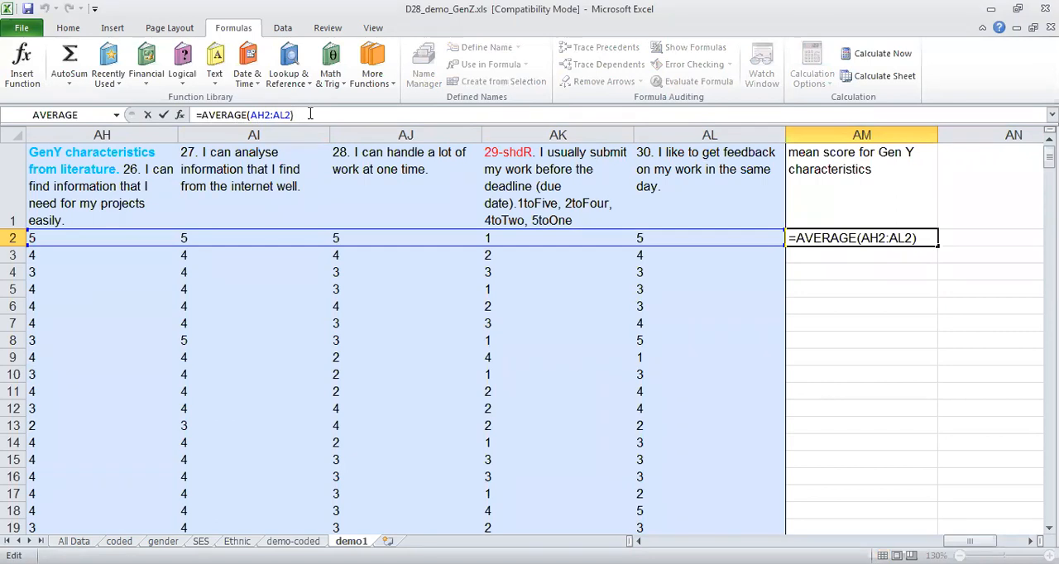
pyautogui.press('Return')
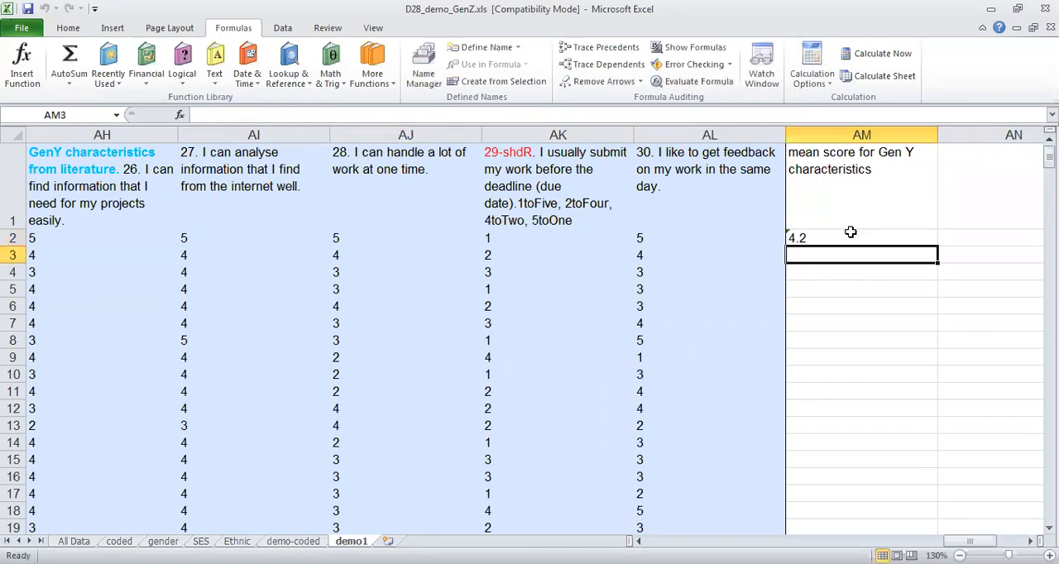
# Fill the AVERAGE formula from cell AM2 down column AM for all respondent rows.
pyautogui.click(849, 237)
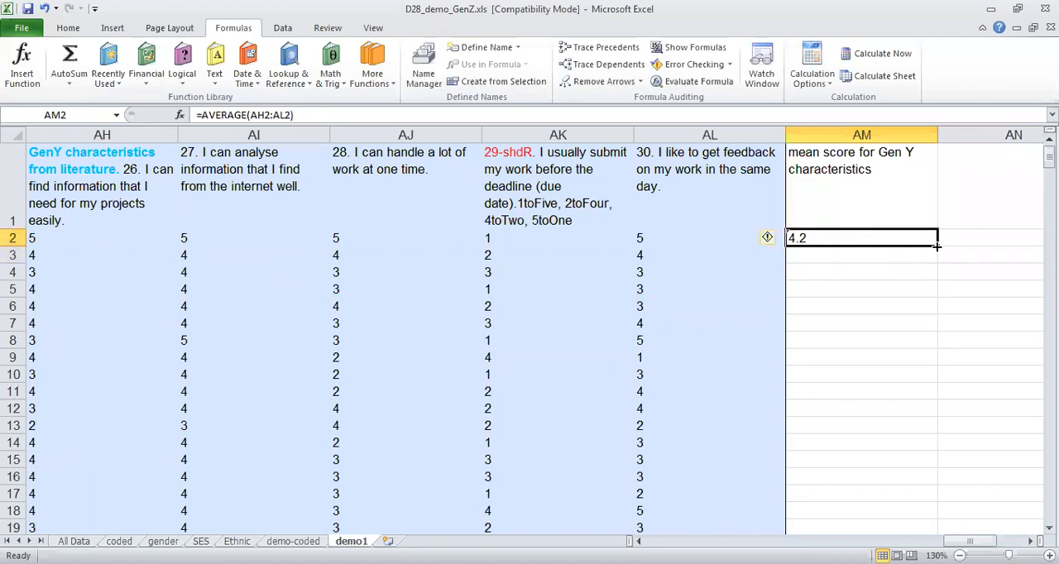
pyautogui.moveTo(937, 246); pyautogui.dragTo(894, 283)
pyautogui.press('pageup')
pyautogui.press('pageup')
pyautogui.press('pageup')
pyautogui.press('pageup')
pyautogui.press('pageup')
pyautogui.press('pageup')
pyautogui.press('pageup')
pyautogui.press('pageup')
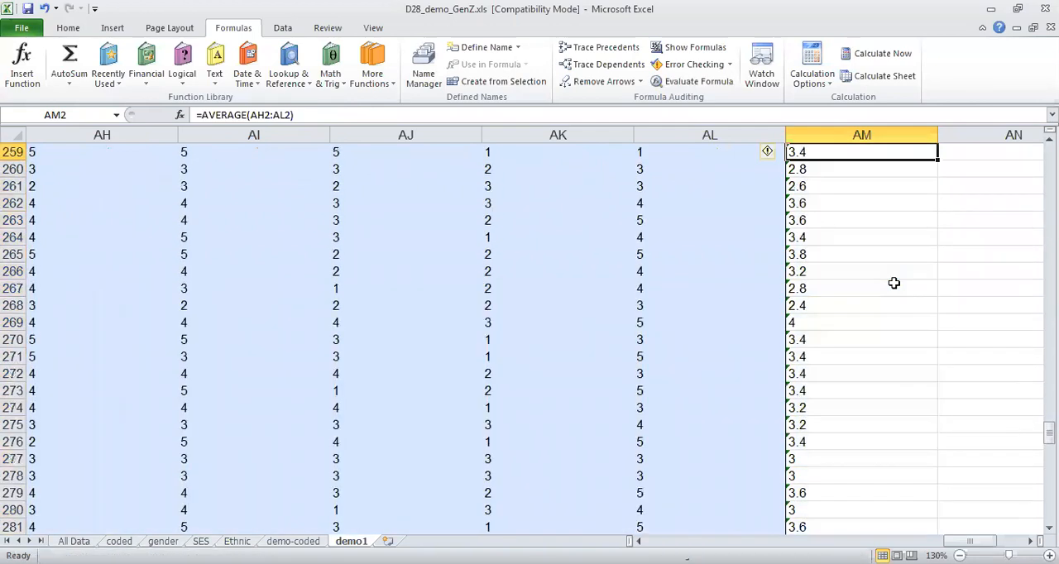
pyautogui.press('pageup')
pyautogui.press('pageup')
pyautogui.press('pageup')
pyautogui.press('pageup')
pyautogui.press('pageup')
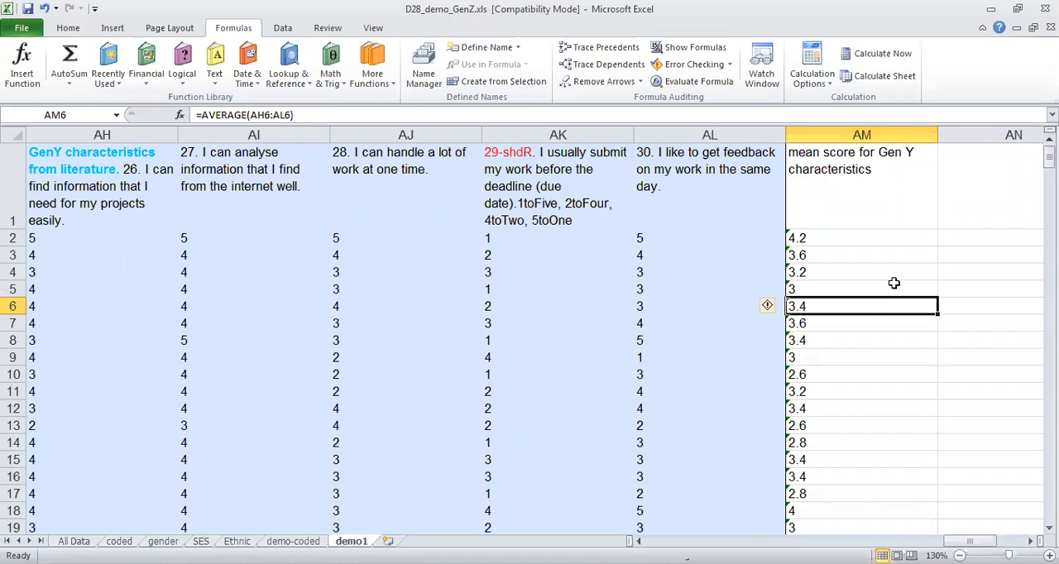
# Look back through the questionnaire columns to the start of the Gen Z characteristics items in column K.
pyautogui.press('Left')
pyautogui.press('Left')
pyautogui.press('Left')
pyautogui.press('Left')
pyautogui.press('Left')
pyautogui.press('Left')
pyautogui.press('Left')
pyautogui.press('Left')
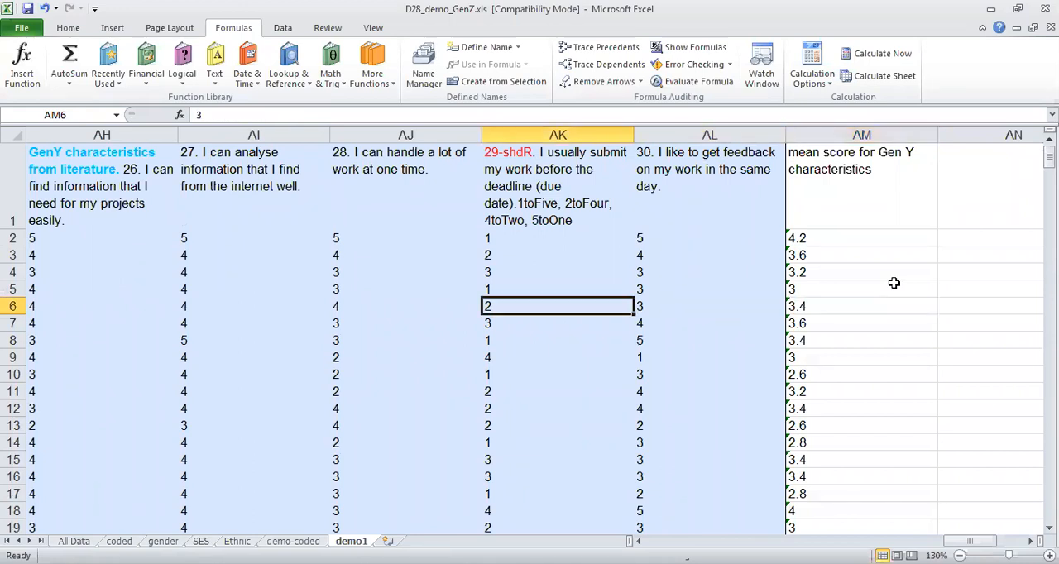
pyautogui.press('Left')
pyautogui.press('Left')
pyautogui.press('Left')
pyautogui.press('Left')
pyautogui.press('Left')
pyautogui.press('Left')
pyautogui.press('Left')
pyautogui.press('Left')
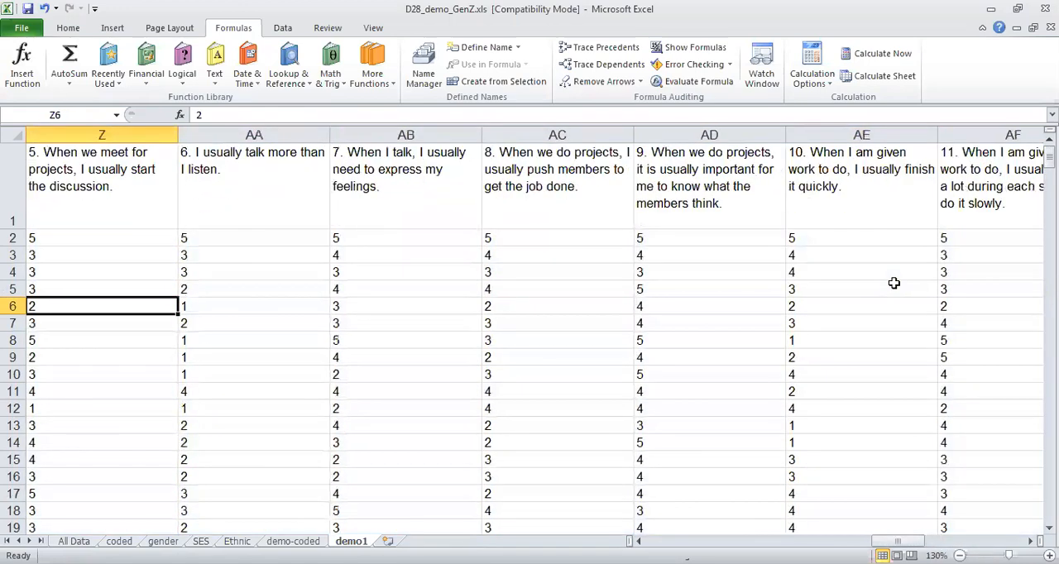
pyautogui.press('Left')
pyautogui.press('Left')
pyautogui.press('Left')
pyautogui.press('Left')
pyautogui.press('Left')
pyautogui.press('Left')
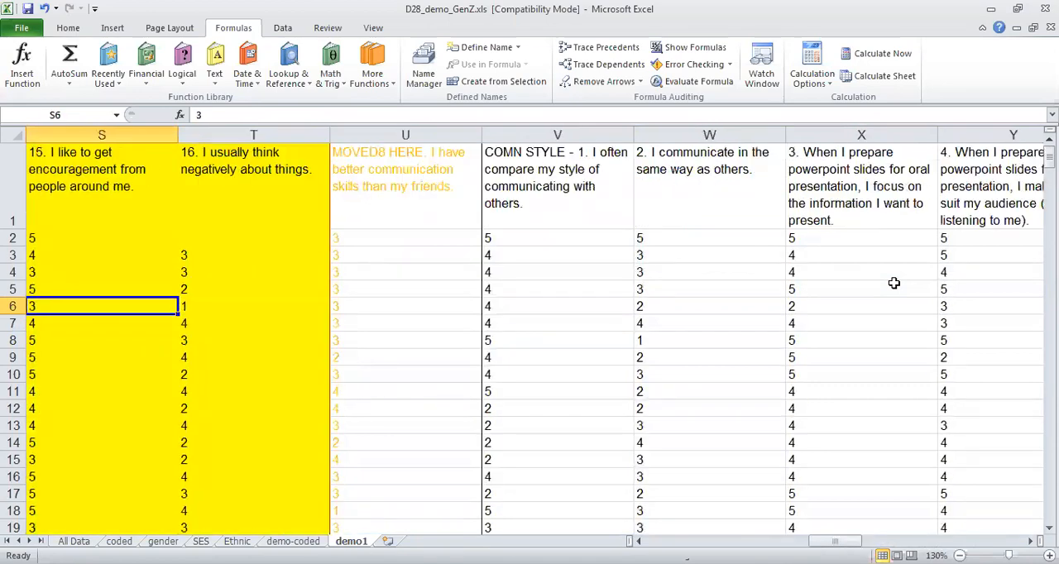
pyautogui.press('Left')
pyautogui.press('Left')
pyautogui.press('Left')
pyautogui.press('Left')
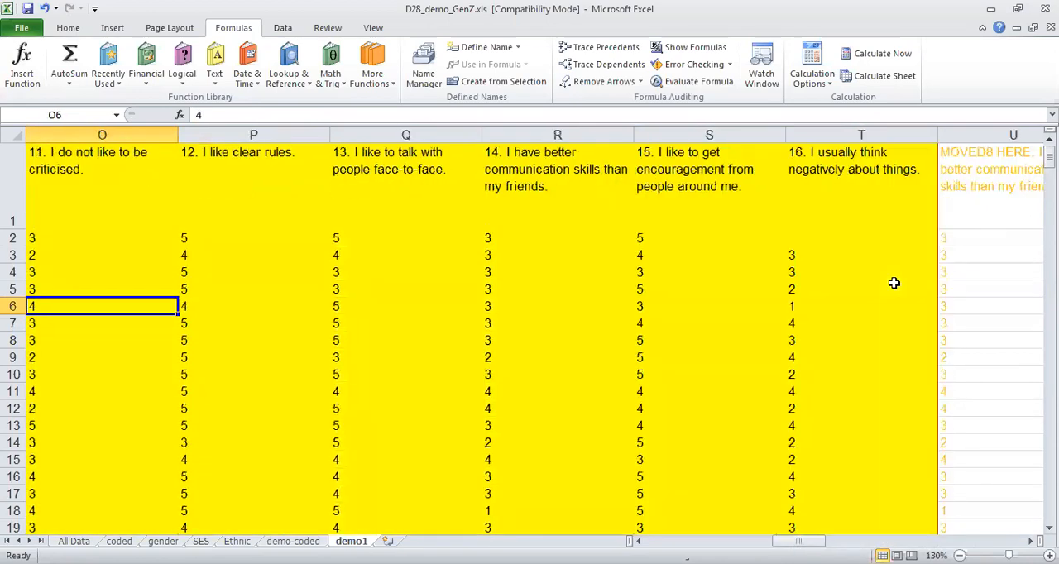
pyautogui.press('Left')
pyautogui.press('Left')
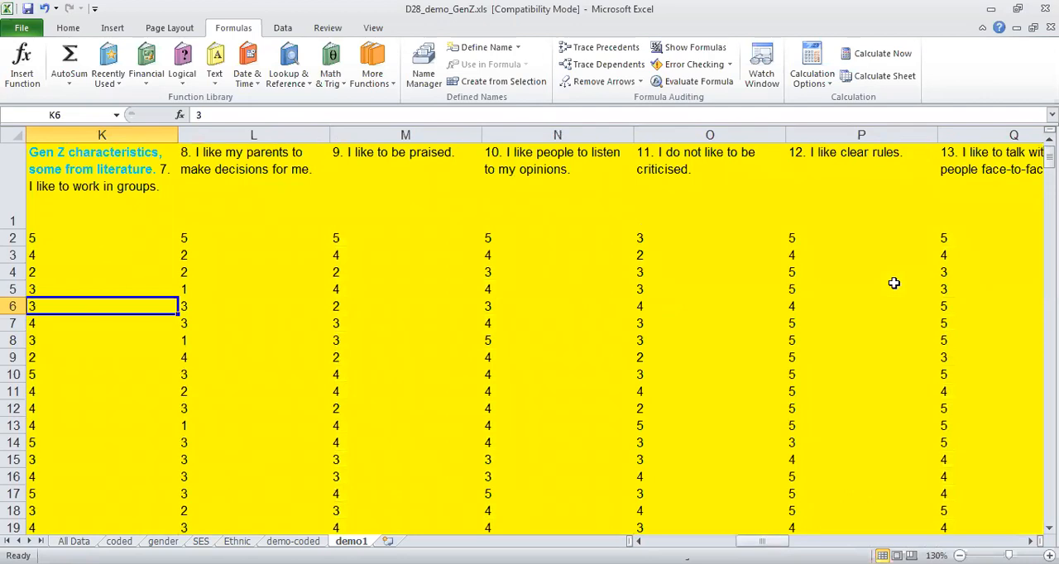
# Insert an empty column between Gen Z item 16 and the "MOVED8 HERE" column.
pyautogui.press('Right')
pyautogui.press('Right')
pyautogui.press('Right')
pyautogui.press('Right')
pyautogui.press('Right')
pyautogui.press('Right')
pyautogui.press('Right')
pyautogui.press('Right')
pyautogui.press('Right')
pyautogui.press('Right')
pyautogui.press('Right')
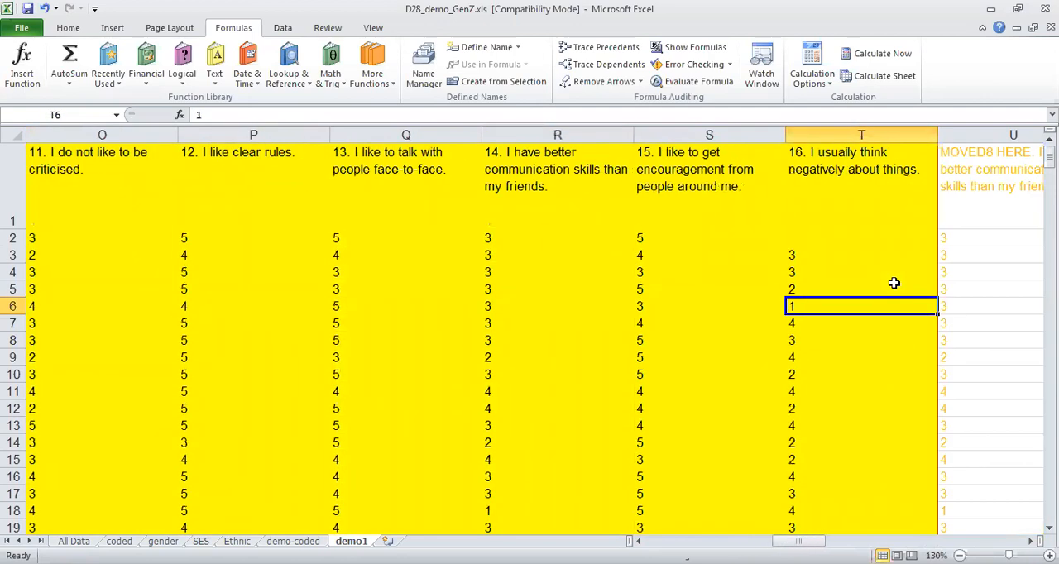
pyautogui.press('Right')
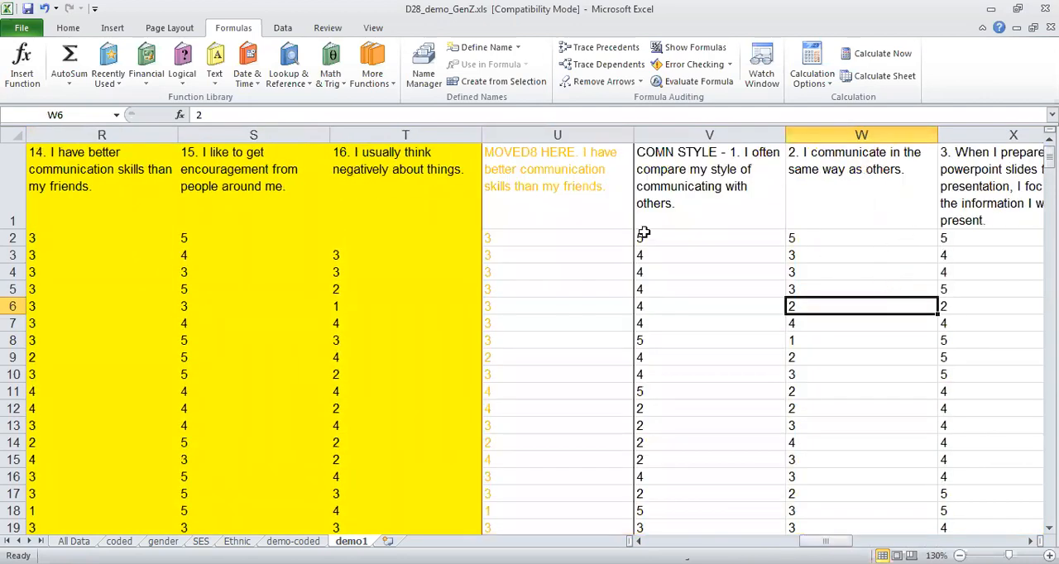
pyautogui.click(524, 134)
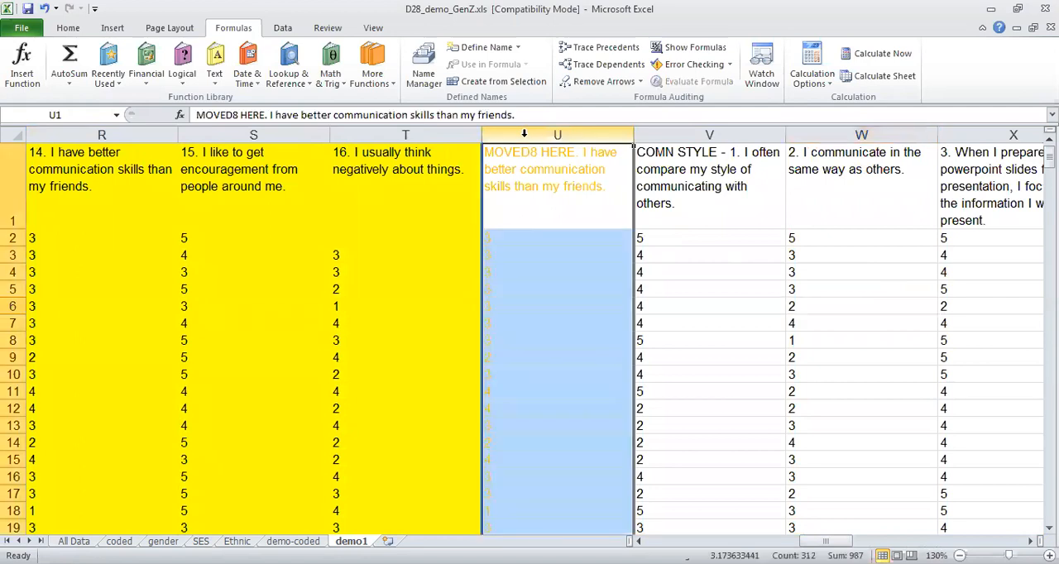
pyautogui.rightClick(524, 136)
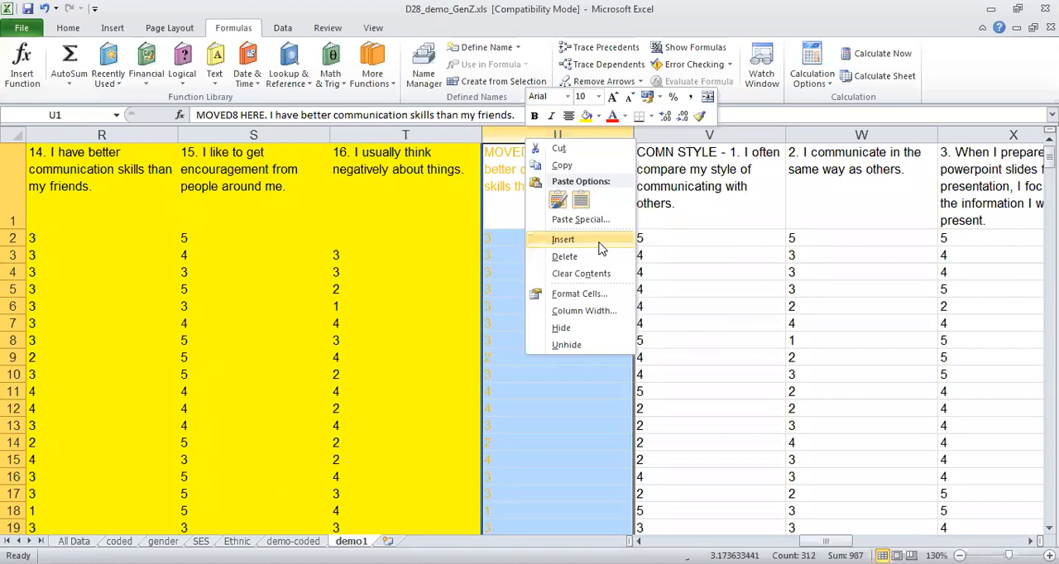
pyautogui.click(564, 239)
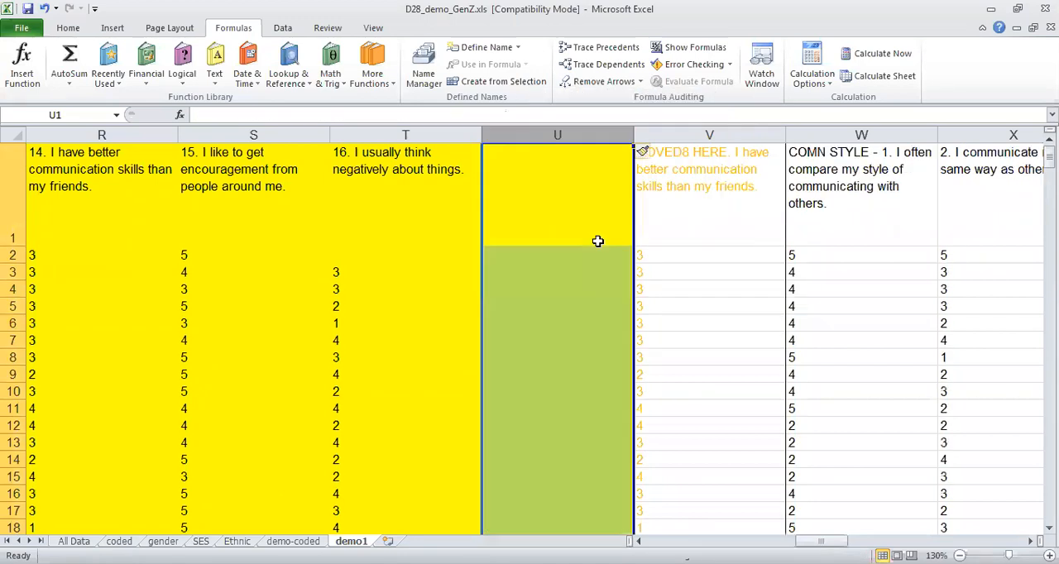
pyautogui.rightClick(487, 138)
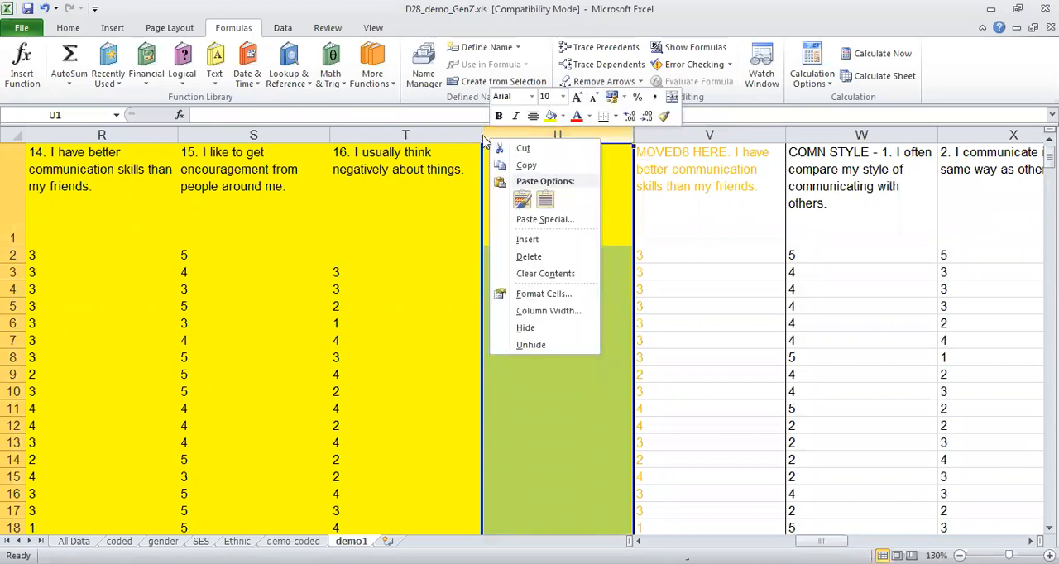
pyautogui.press('Escape')
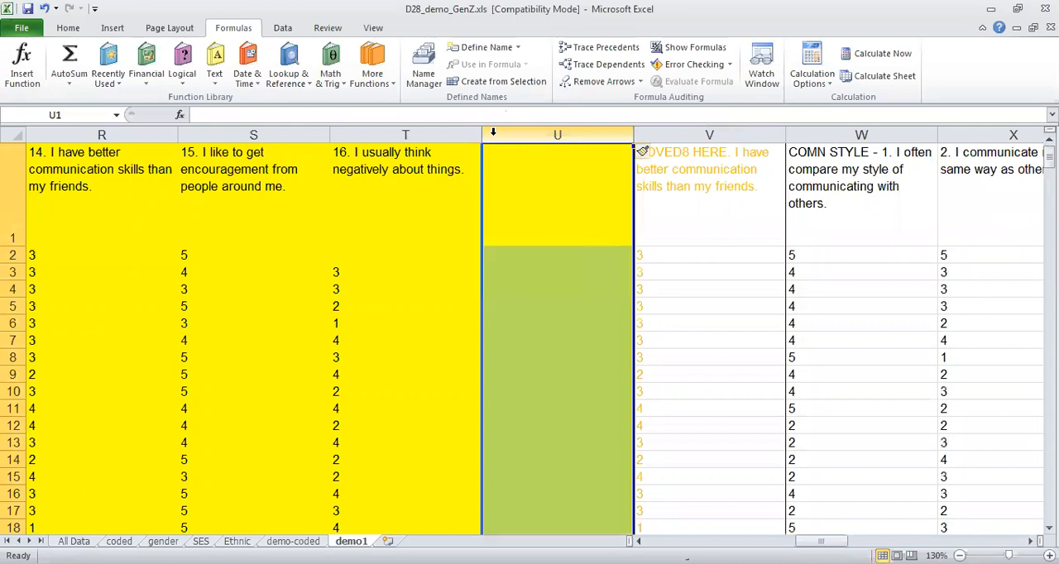
pyautogui.rightClick(494, 134)
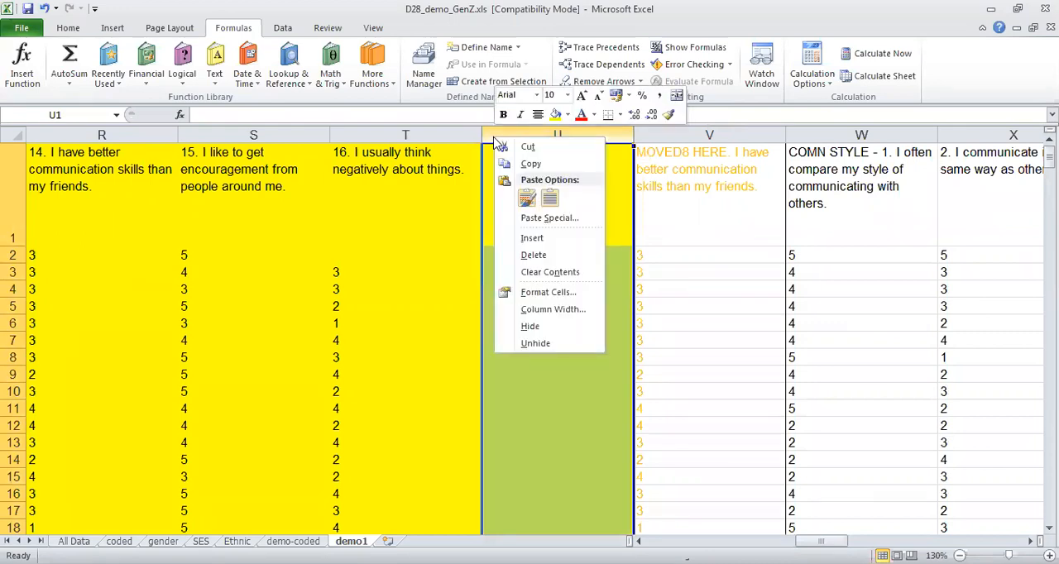
pyautogui.click(532, 240)
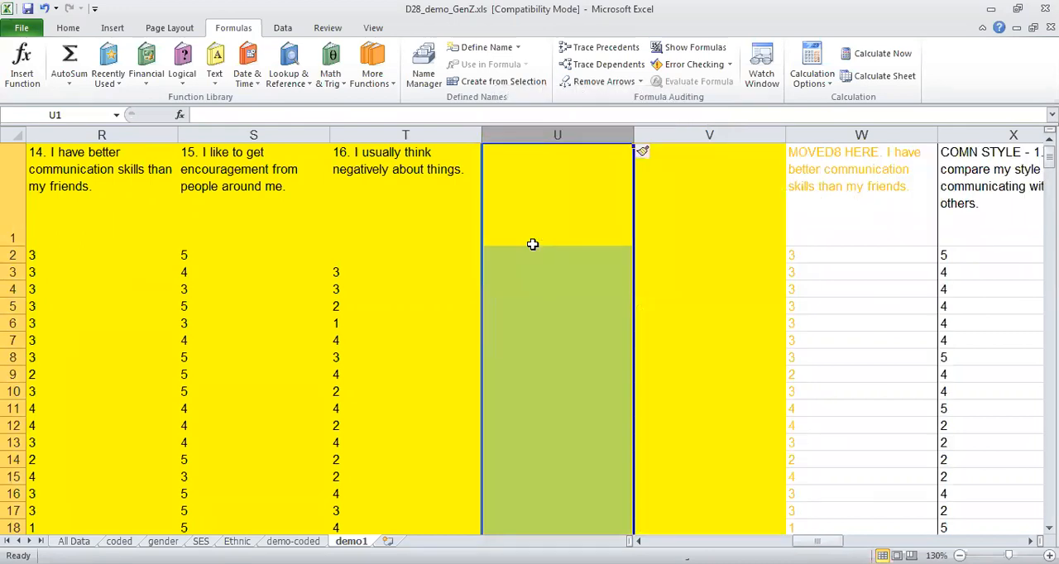
pyautogui.click(46, 10)
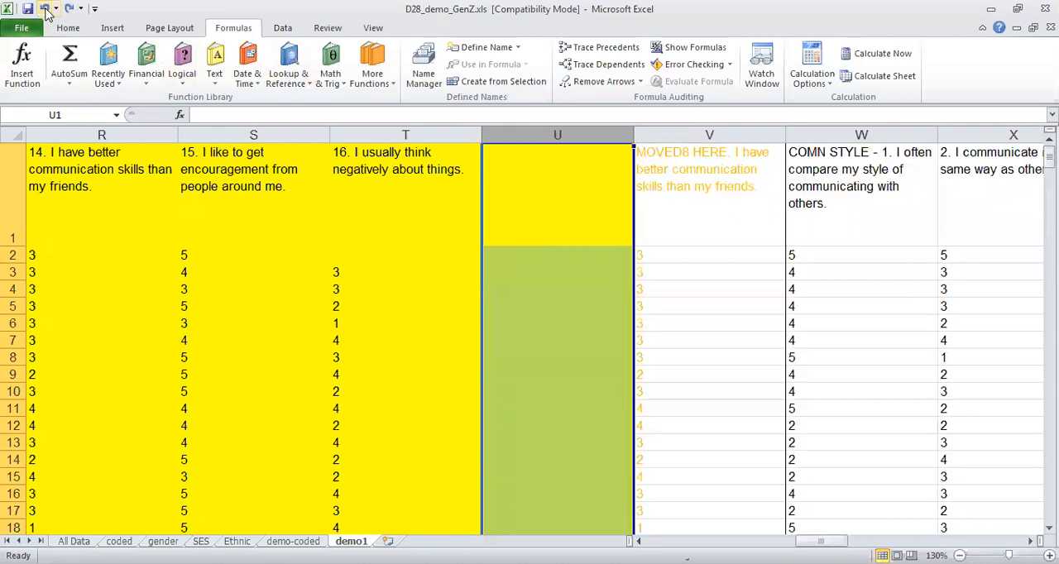
# Enter the header "Mean score for Gen Z" in cell U1 of the empty column after item 16.
pyautogui.click(542, 182)
pyautogui.write('M')
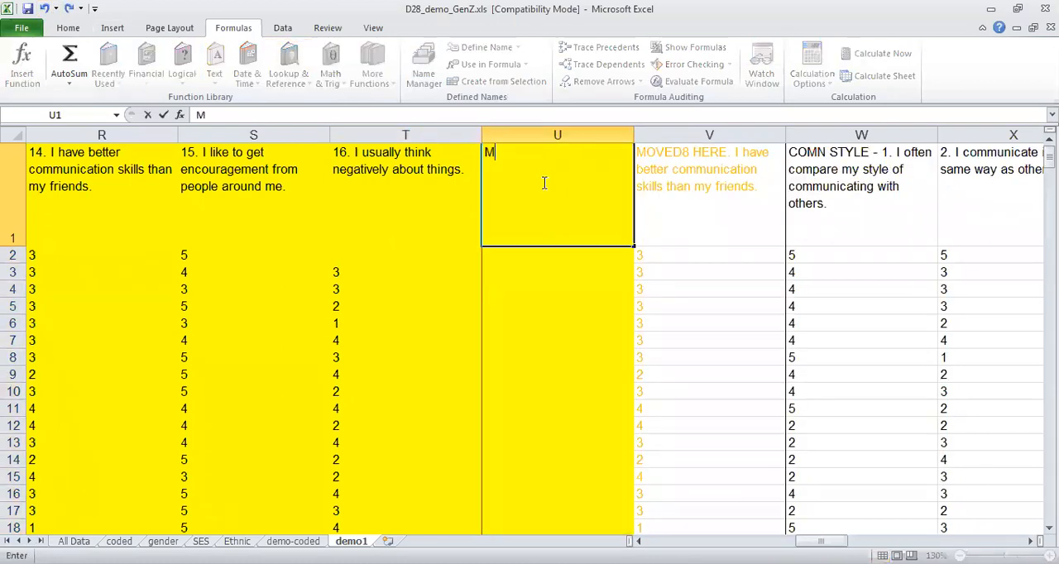
pyautogui.write('ean sco')
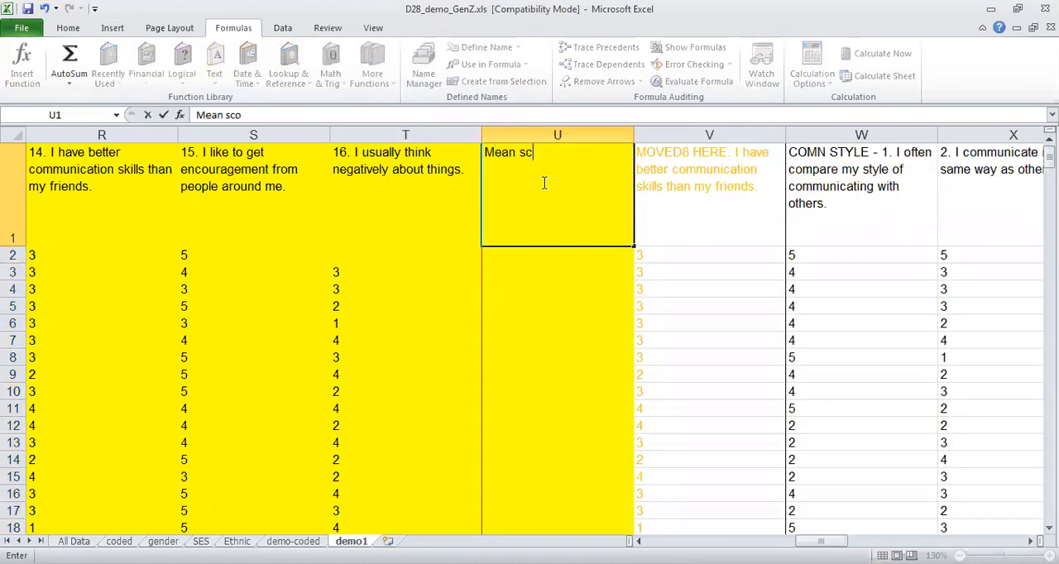
pyautogui.write('re for Gen Z')
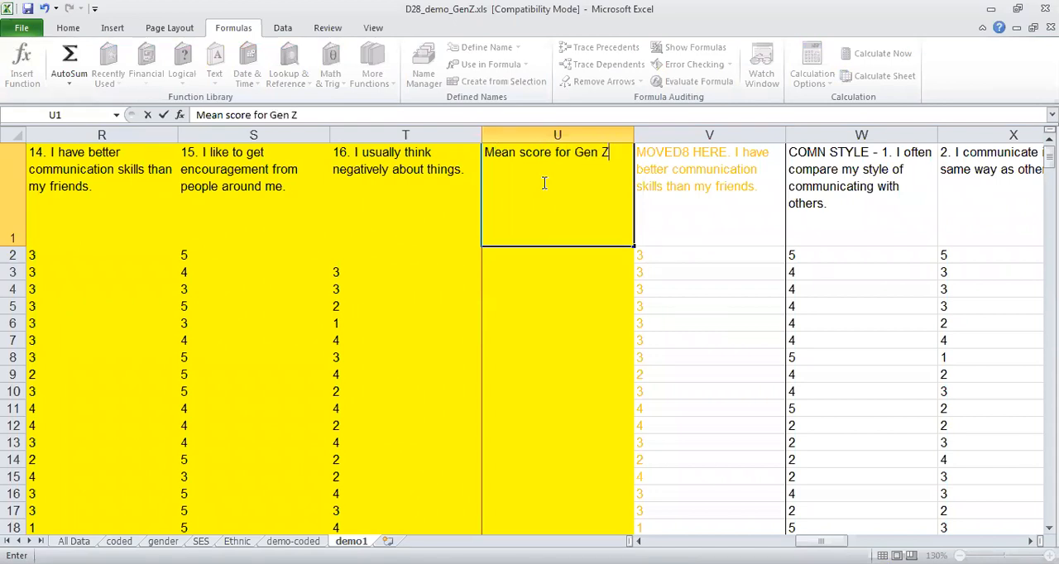
pyautogui.press('Return')
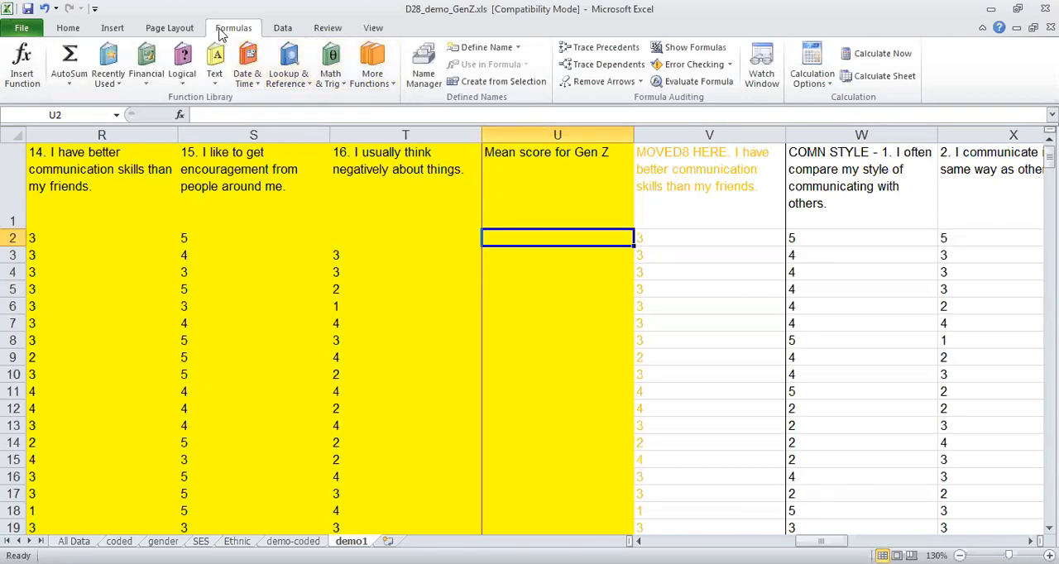
# Insert the AVERAGE function in cell U2 with the range K2:T2, covering Gen Z items 7 to 16.
pyautogui.click(375, 74)
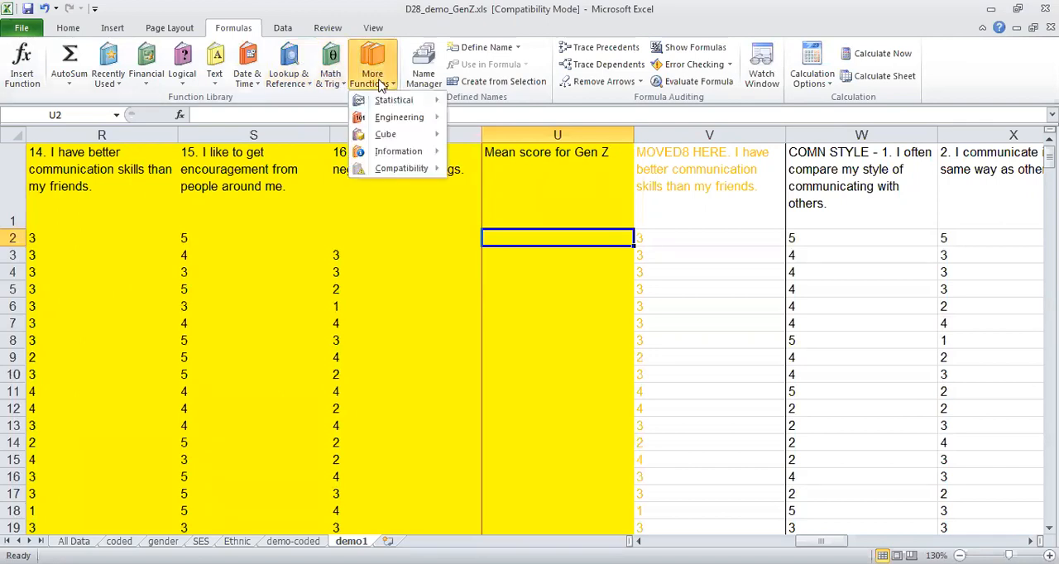
pyautogui.moveTo(394, 102)
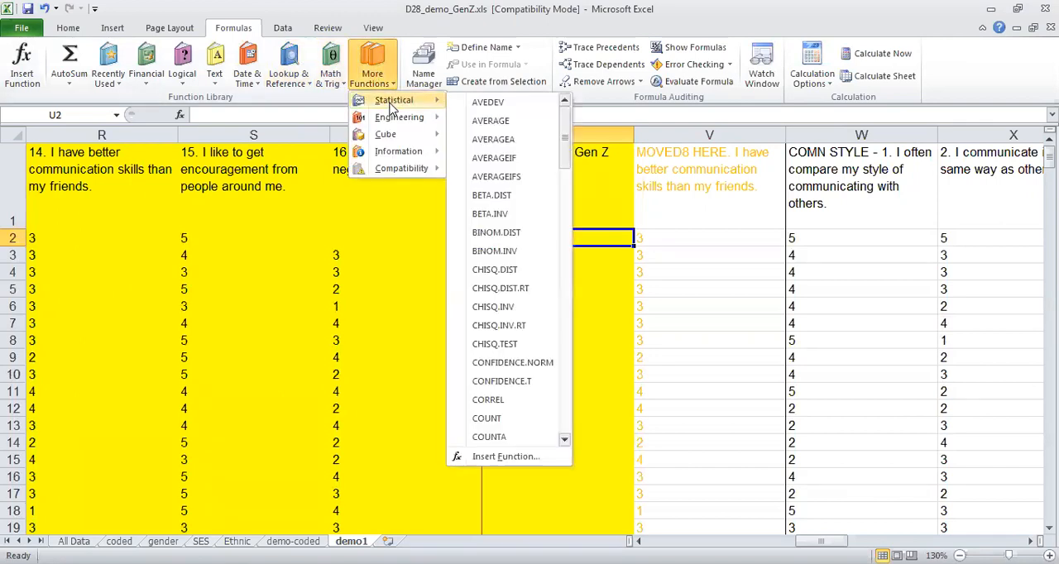
pyautogui.click(491, 121)
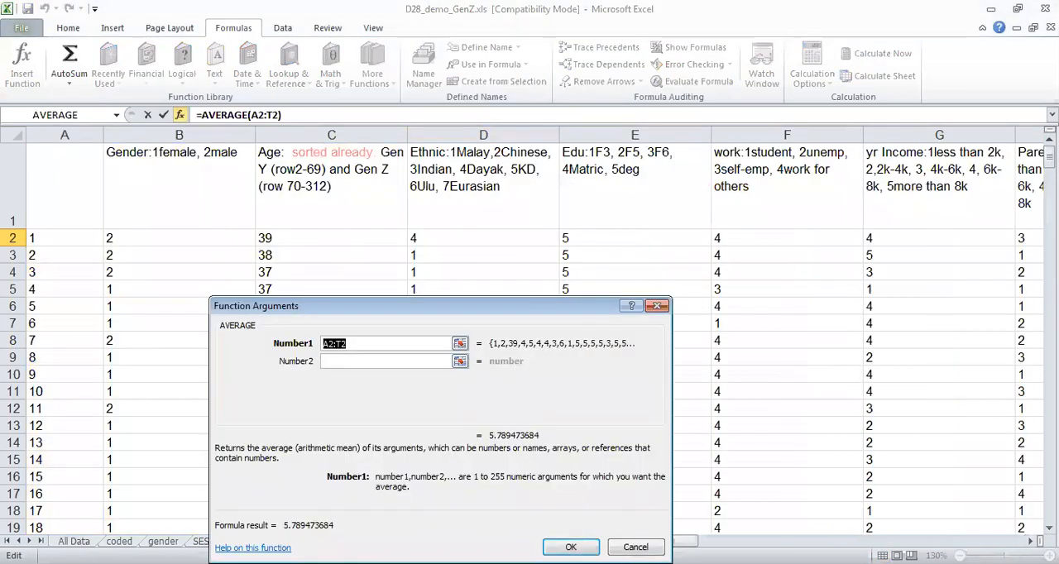
pyautogui.click(1031, 541)
pyautogui.click(1031, 541)
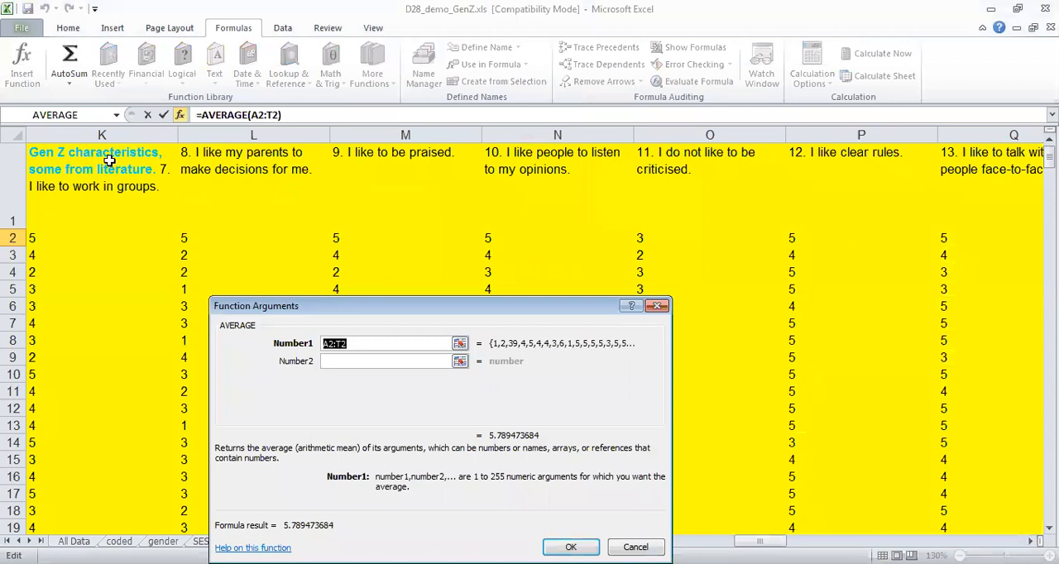
pyautogui.click(328, 344)
pyautogui.write('=')
pyautogui.press('BackSpace')
pyautogui.press('BackSpace')
pyautogui.write('k')
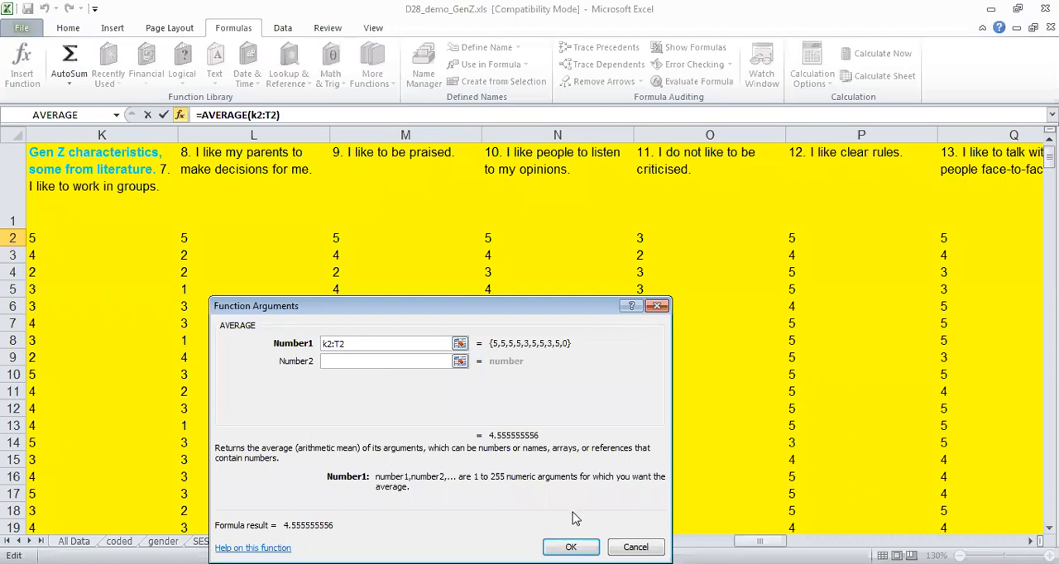
pyautogui.click(1031, 541)
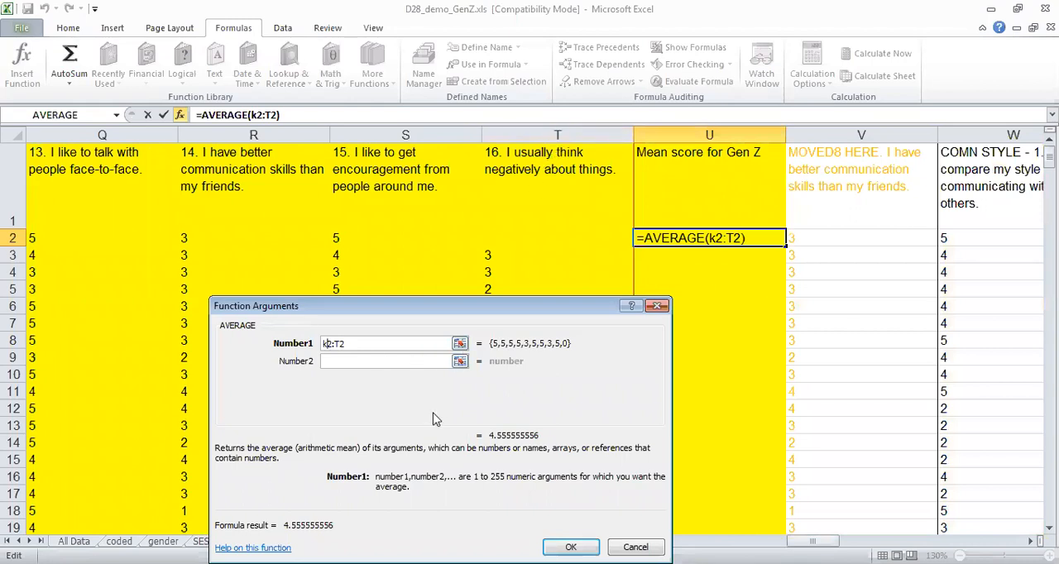
pyautogui.press('Return')
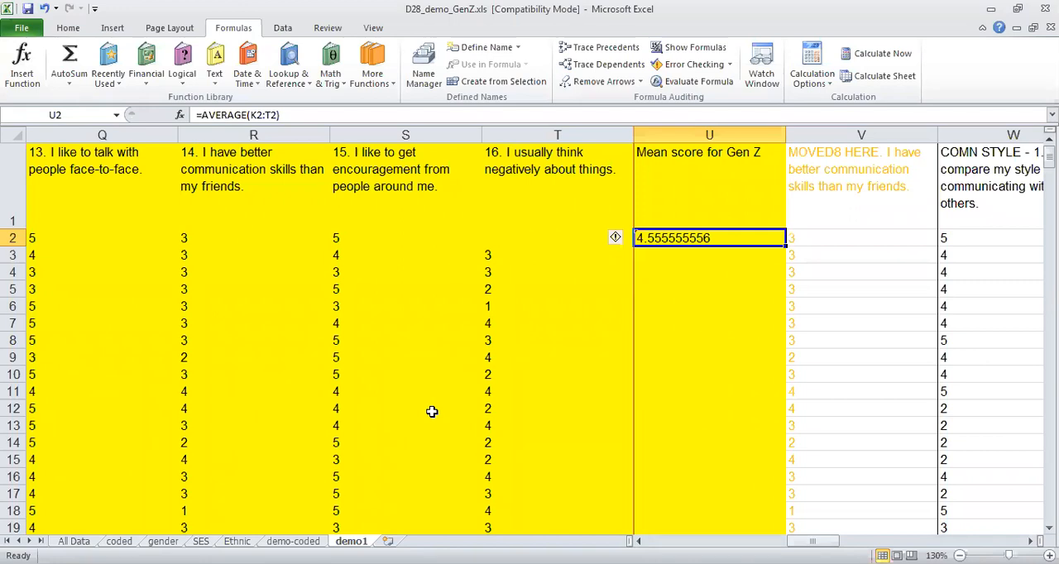
# Check the Gen Z item scores in row 2, from column K to T, against the AVERAGE formula in cell U2.
pyautogui.press('Down')
pyautogui.press('Up')
pyautogui.click(565, 237)
pyautogui.press('Left')
pyautogui.press('Left')
pyautogui.press('Left')
pyautogui.press('Left')
pyautogui.press('Left')
pyautogui.press('Left')
pyautogui.press('Left')
pyautogui.press('Left')
pyautogui.press('Left')
pyautogui.press('Left')
pyautogui.press('Left')
pyautogui.press('Left')
pyautogui.press('Left')
pyautogui.press('Left')
pyautogui.press('Left')
pyautogui.press('Left')
pyautogui.press('Left')
pyautogui.press('Left')
pyautogui.press('Left')
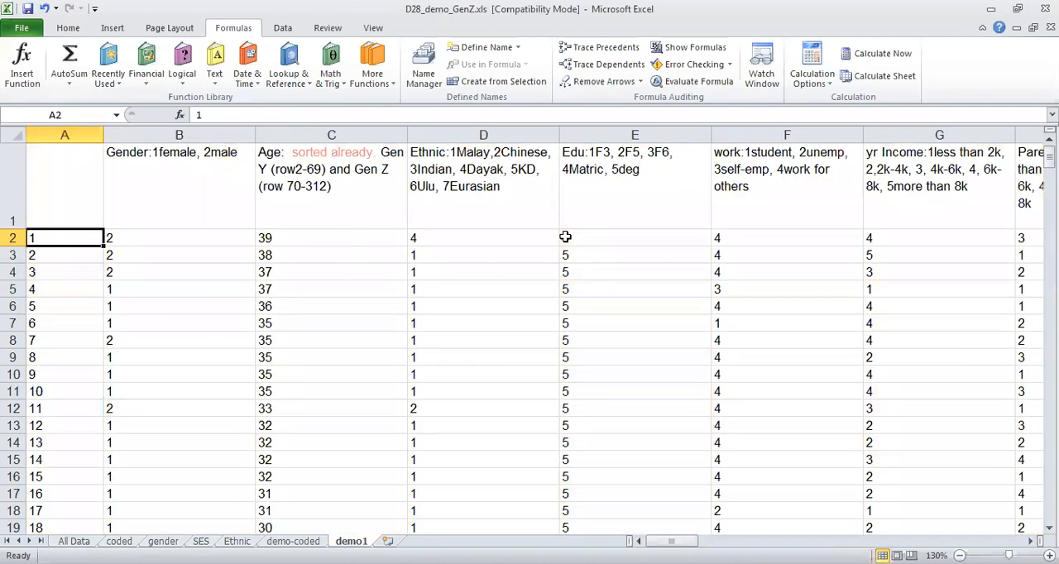
pyautogui.press('Right')
pyautogui.press('Right')
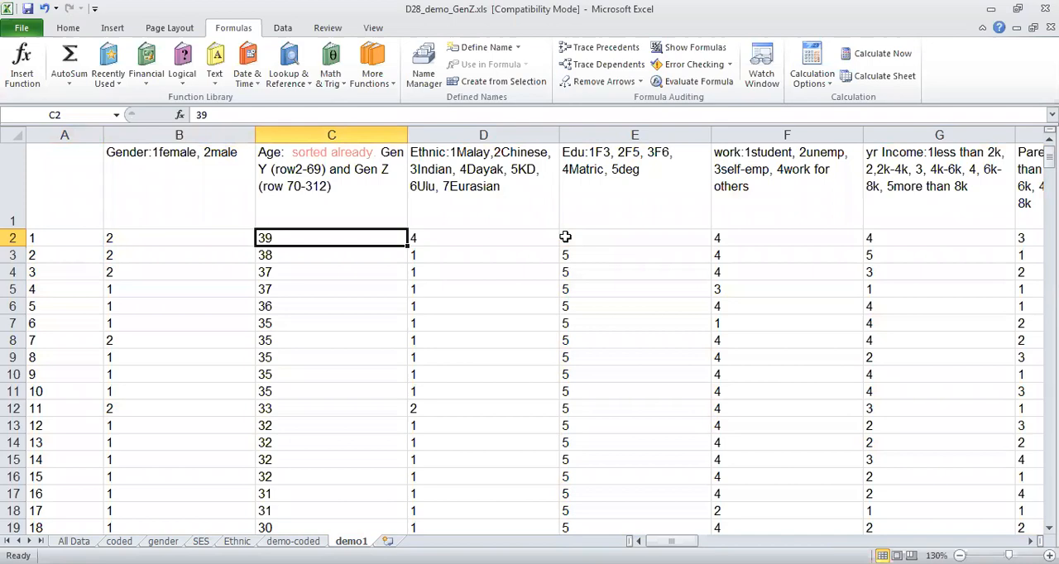
pyautogui.press('Right')
pyautogui.press('Right')
pyautogui.press('Right')
pyautogui.press('Right')
pyautogui.press('Right')
pyautogui.press('Right')
pyautogui.press('Right')
pyautogui.press('Right')
pyautogui.press('Right')
pyautogui.press('Right')
pyautogui.press('Right')
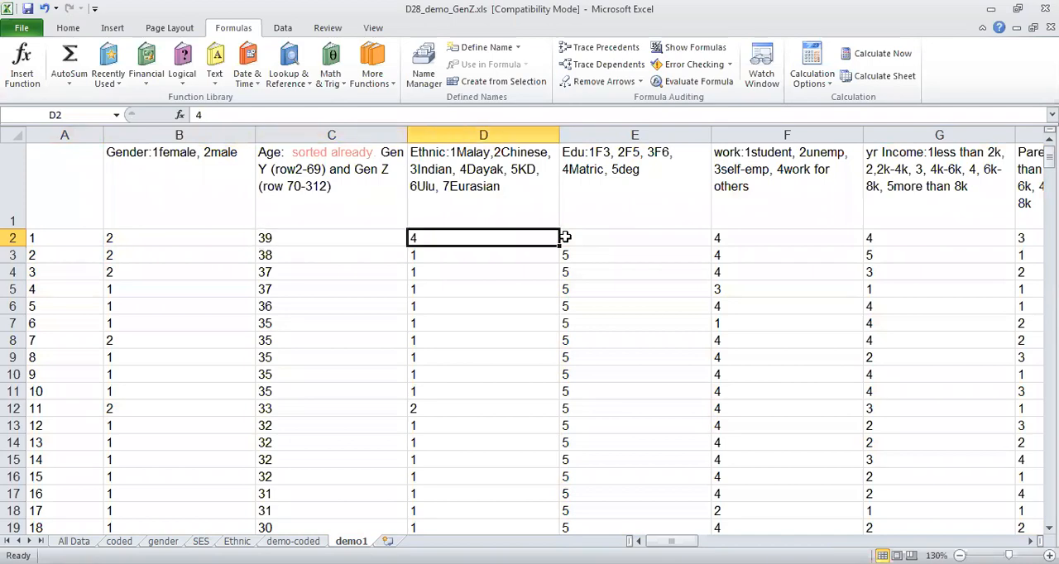
pyautogui.press('Right')
pyautogui.press('Right')
pyautogui.press('Right')
pyautogui.press('Right')
pyautogui.press('Right')
pyautogui.press('Right')
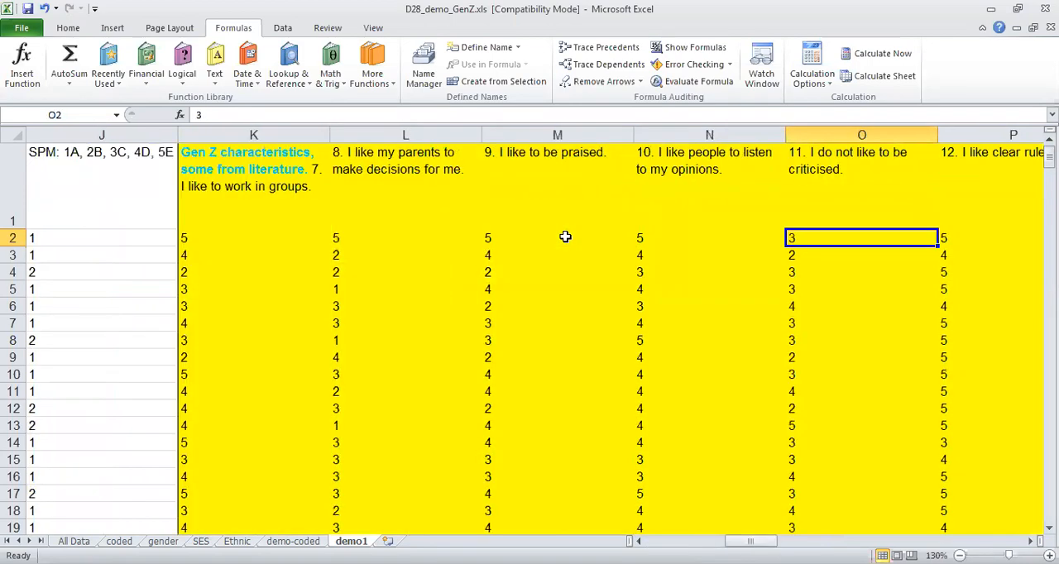
pyautogui.press('Right')
pyautogui.press('Right')
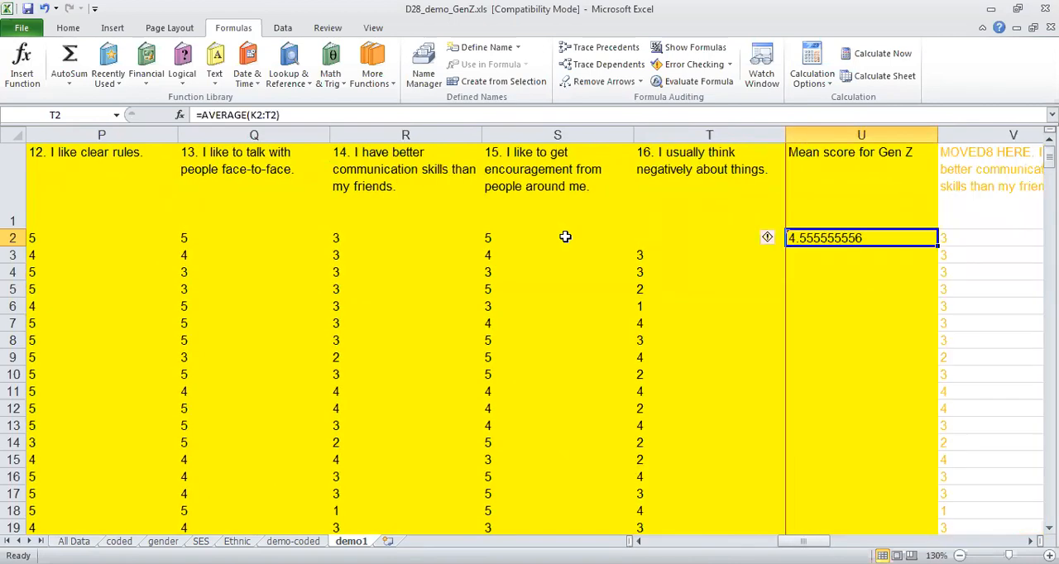
pyautogui.press('Left')
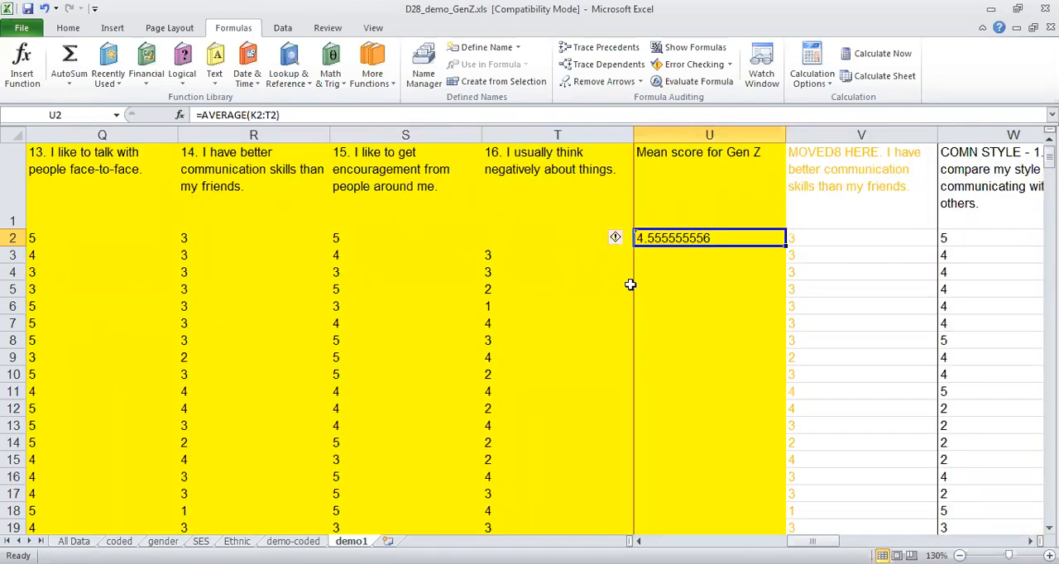
# Reduce the displayed decimals of the Gen Z mean in cell U2 to two places.
pyautogui.click(62, 29)
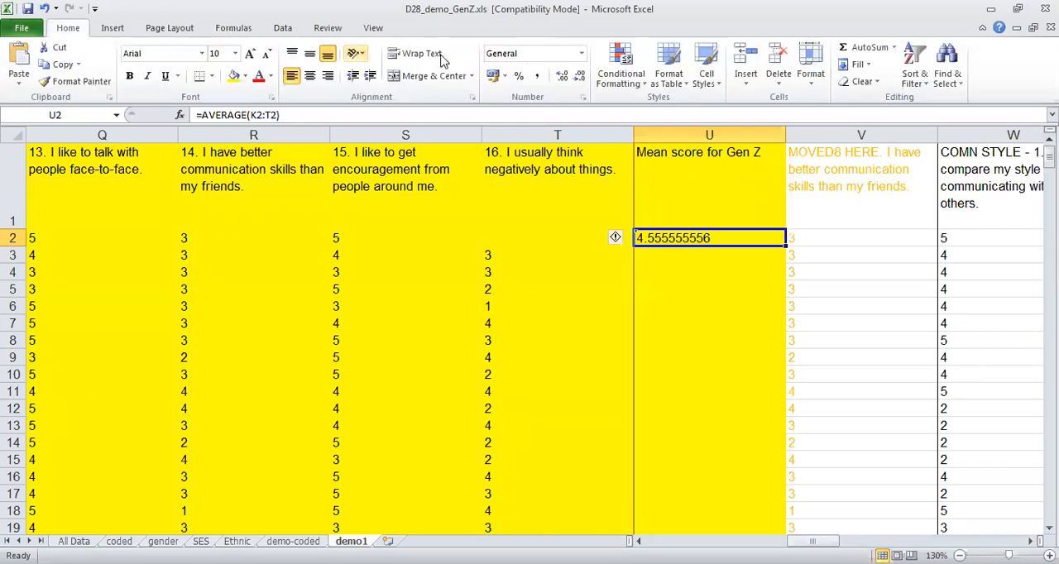
pyautogui.click(580, 79)
pyautogui.click(580, 80)
pyautogui.click(580, 79)
pyautogui.click(580, 79)
pyautogui.click(580, 80)
pyautogui.click(580, 80)
pyautogui.click(580, 80)
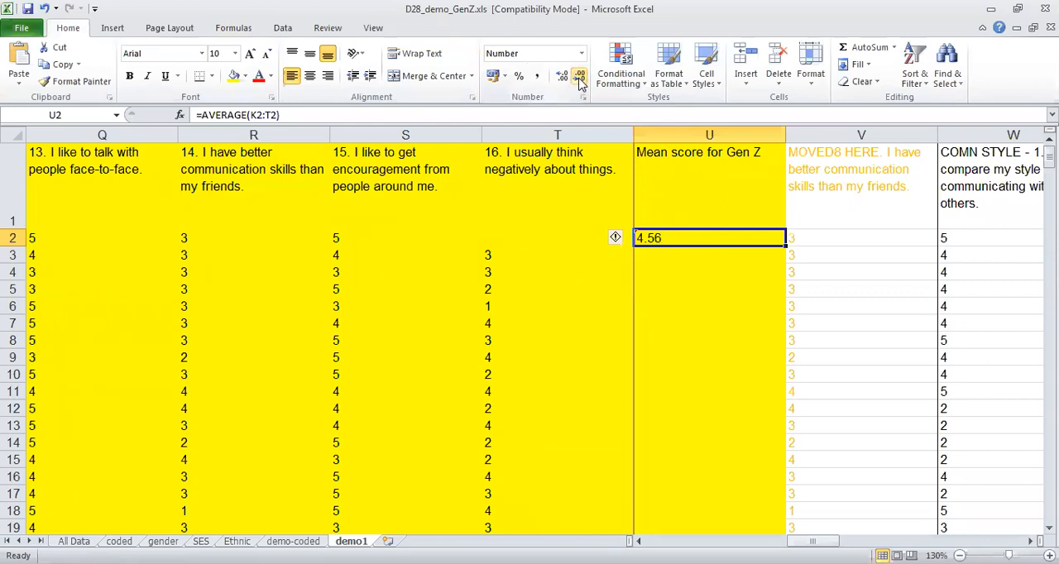
# Fill the AVERAGE formula from cell U2 down column U to row 312.
pyautogui.click(649, 264)
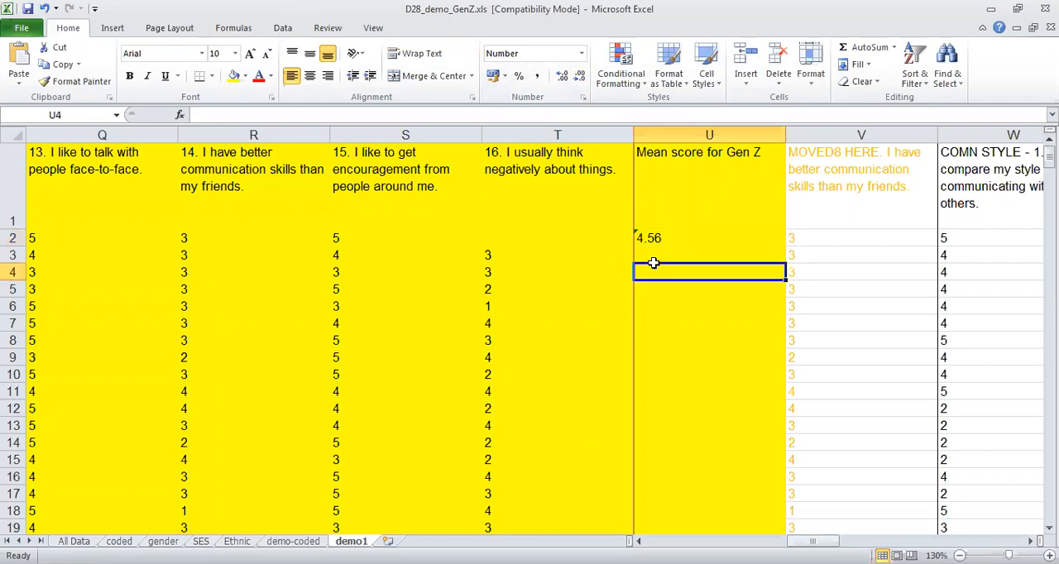
pyautogui.click(655, 238)
pyautogui.moveTo(785, 246); pyautogui.dragTo(729, 317)
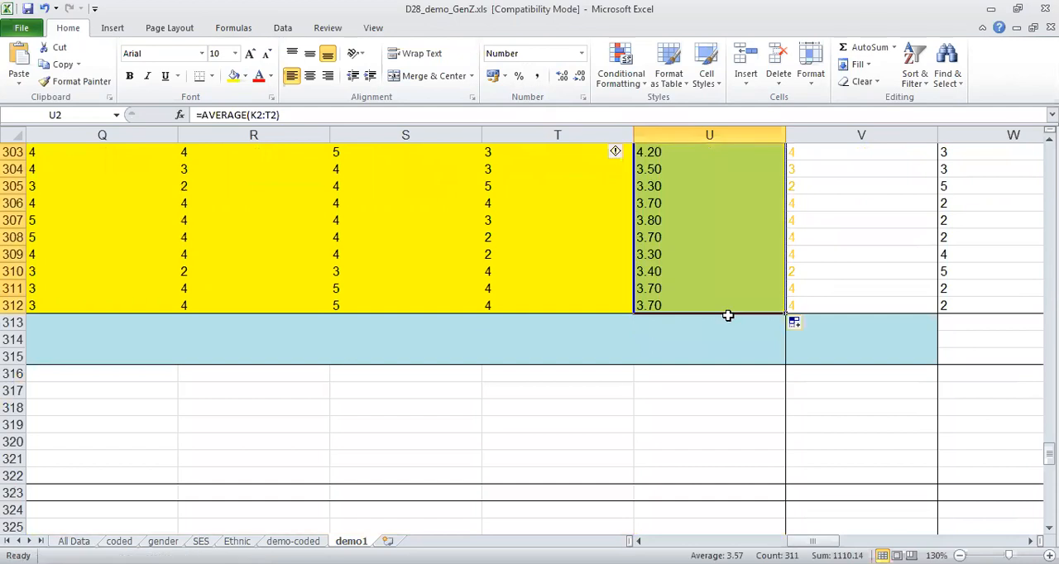
# Look back through the filled Gen Z means in column U up to the header row and at the neighbouring communication style columns.
pyautogui.click(708, 348)
pyautogui.press('pageup')
pyautogui.press('pageup')
pyautogui.press('pageup')
pyautogui.press('pageup')
pyautogui.press('pageup')
pyautogui.press('pageup')
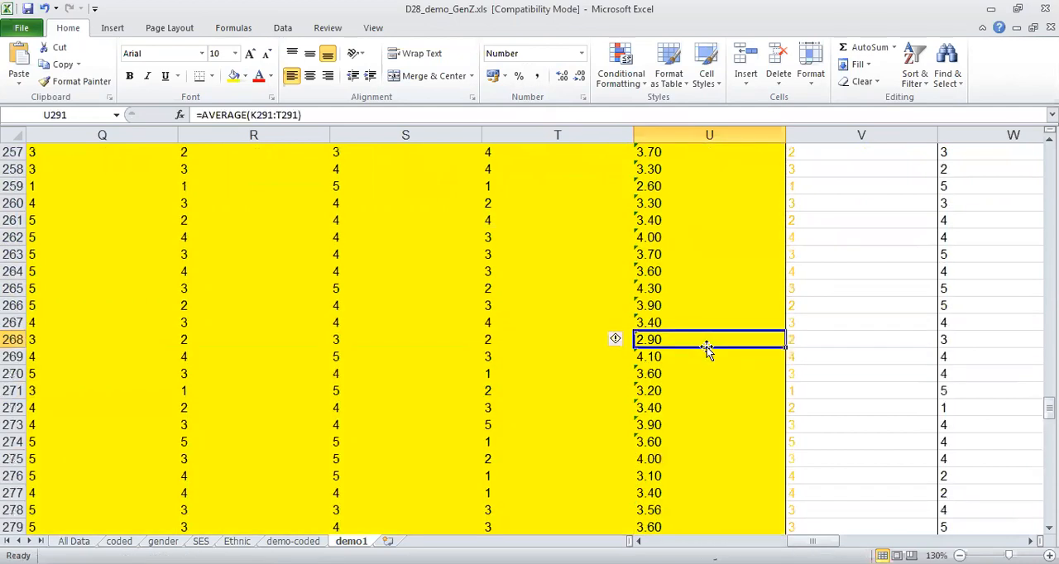
pyautogui.press('pageup')
pyautogui.press('pageup')
pyautogui.press('pageup')
pyautogui.press('pageup')
pyautogui.press('pageup')
pyautogui.press('pageup')
pyautogui.press('pageup')
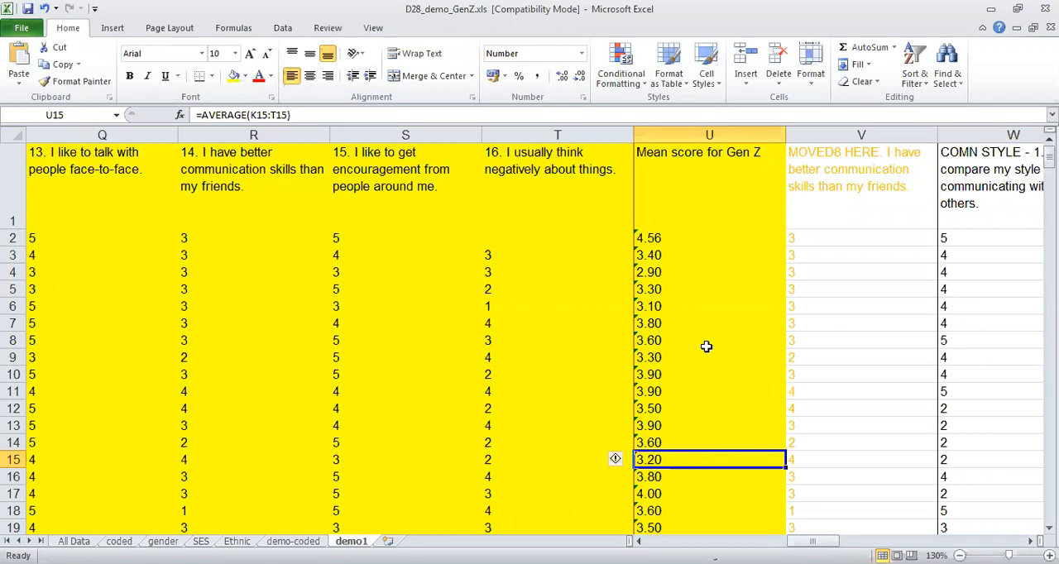
pyautogui.press('Right')
pyautogui.press('Right')
pyautogui.press('Right')
pyautogui.press('Right')
pyautogui.press('Right')
pyautogui.press('Right')
pyautogui.press('Right')
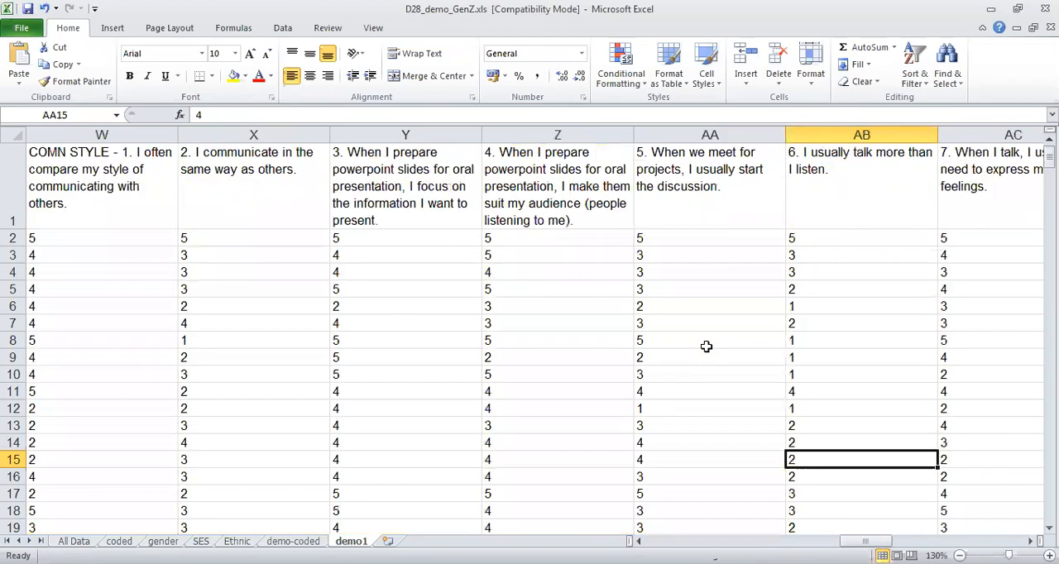
pyautogui.press('Left')
pyautogui.press('Left')
pyautogui.press('Left')
pyautogui.press('Left')
pyautogui.press('Left')
pyautogui.press('Left')
pyautogui.press('Left')
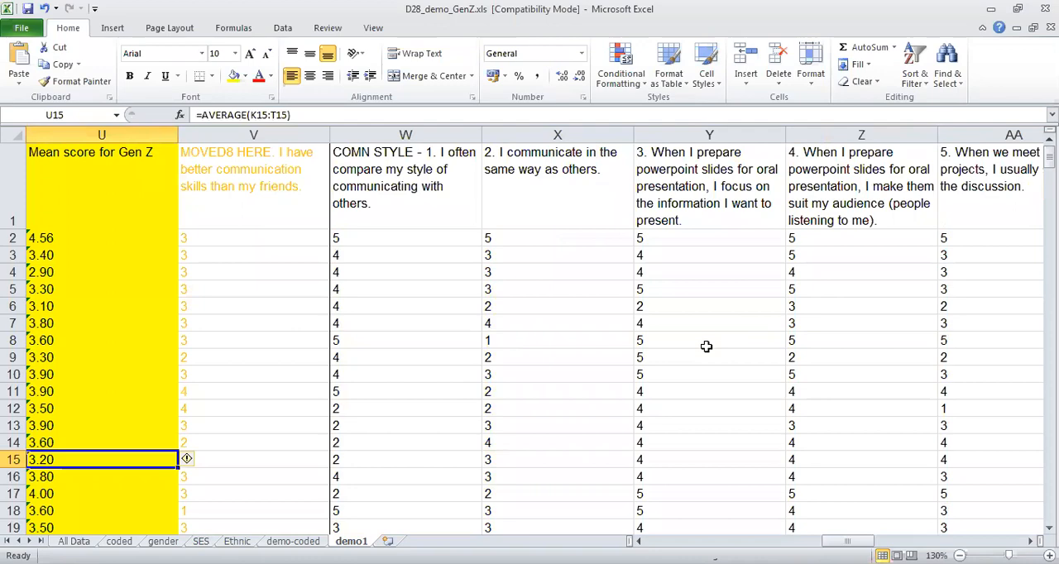
# Enter the heading "correlation between Gen Z (column U) and Gen Y (column AN)" in cell AO1.
pyautogui.press('Right')
pyautogui.press('Right')
pyautogui.press('Right')
pyautogui.press('Right')
pyautogui.press('Right')
pyautogui.press('Right')
pyautogui.press('Right')
pyautogui.press('Right')
pyautogui.press('Right')
pyautogui.press('Right')
pyautogui.press('Right')
pyautogui.press('Right')
pyautogui.press('Right')
pyautogui.press('Right')
pyautogui.press('Right')
pyautogui.press('Right')
pyautogui.press('Right')
pyautogui.press('Right')
pyautogui.press('Right')
pyautogui.press('Right')
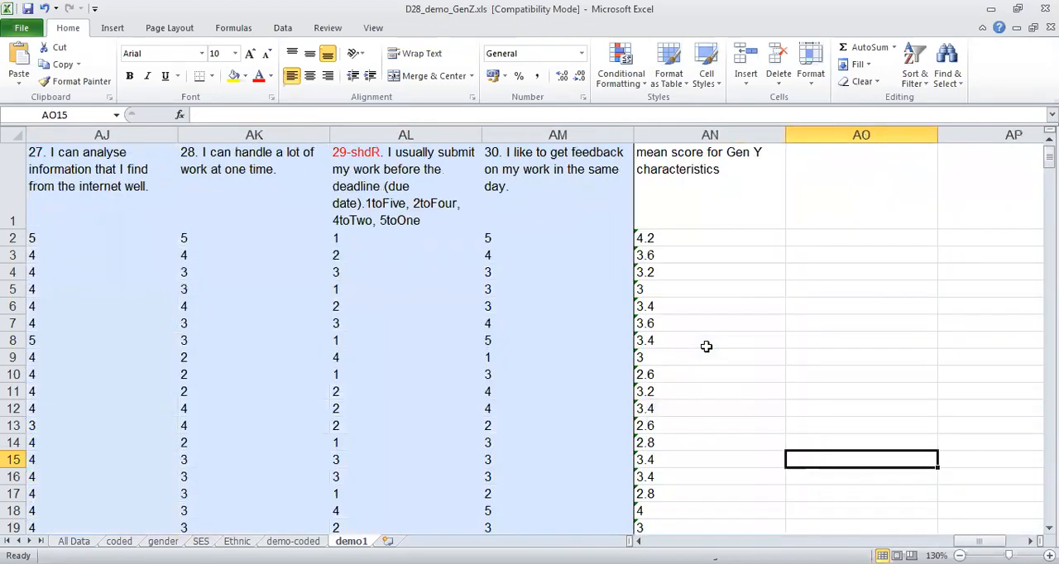
pyautogui.press('Right')
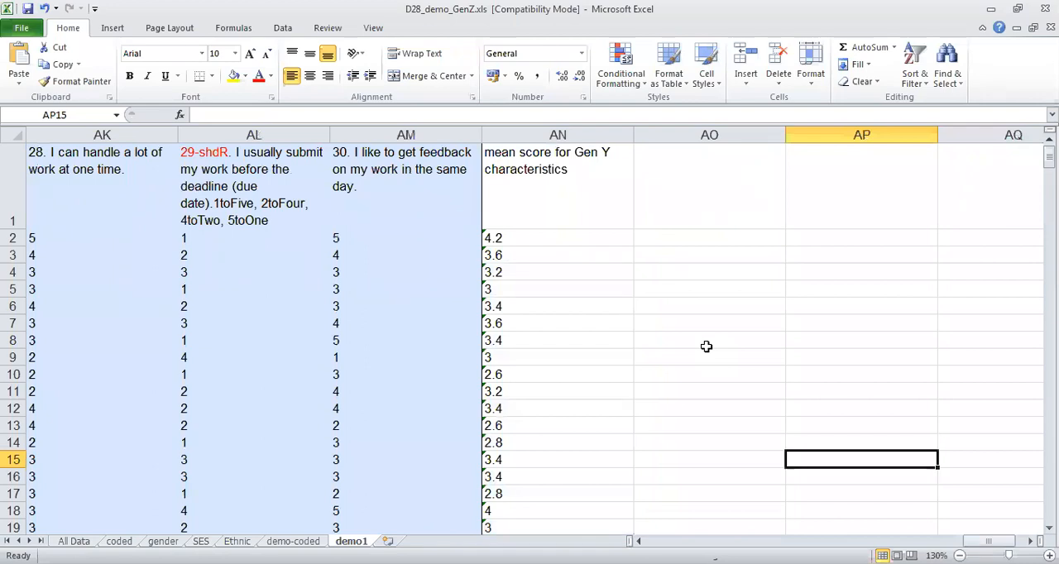
pyautogui.click(705, 236)
pyautogui.click(697, 204)
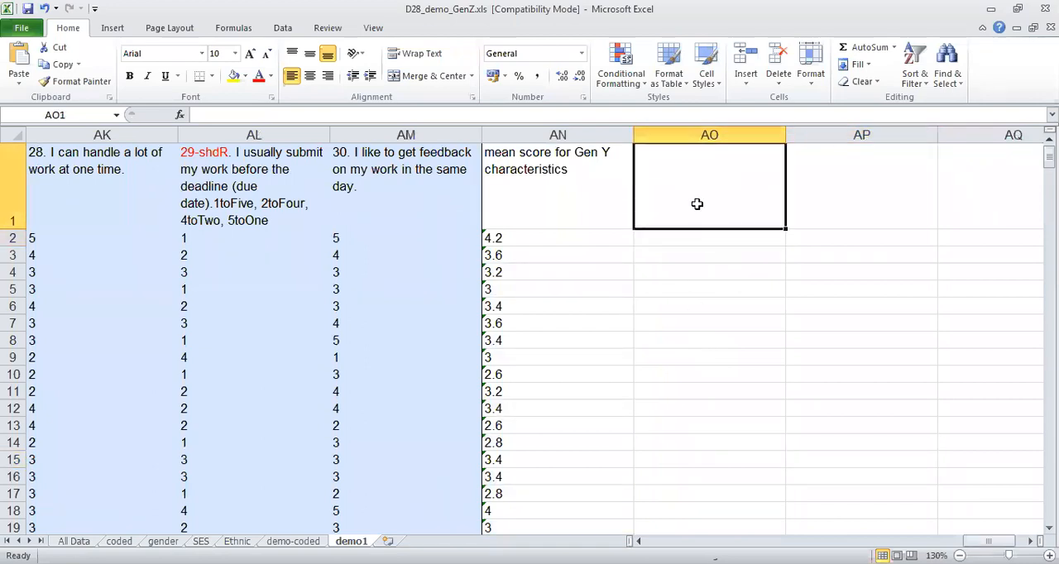
pyautogui.write('correlation ')
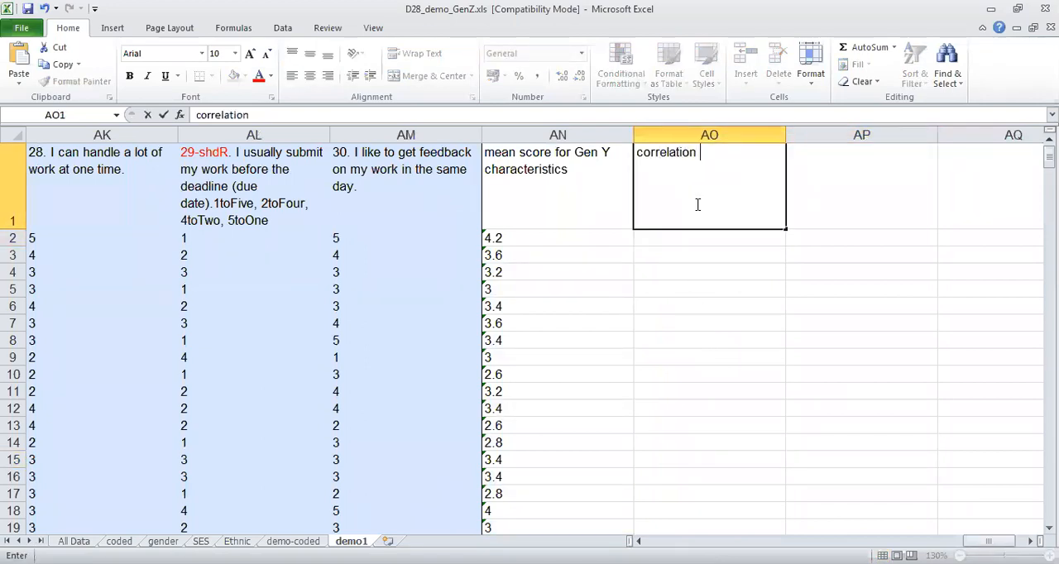
pyautogui.write('between')
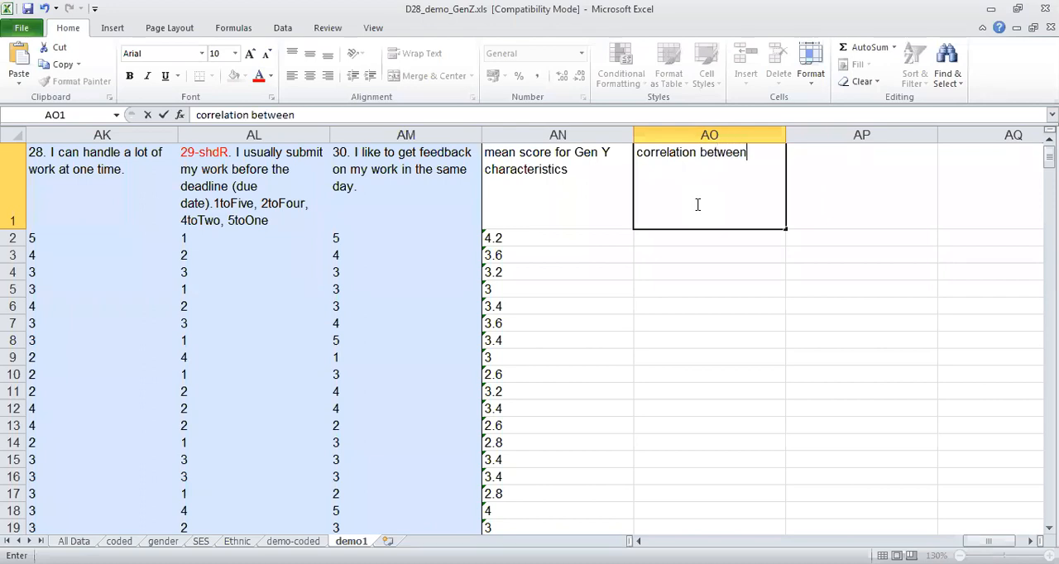
pyautogui.write(' Gen Z (colu')
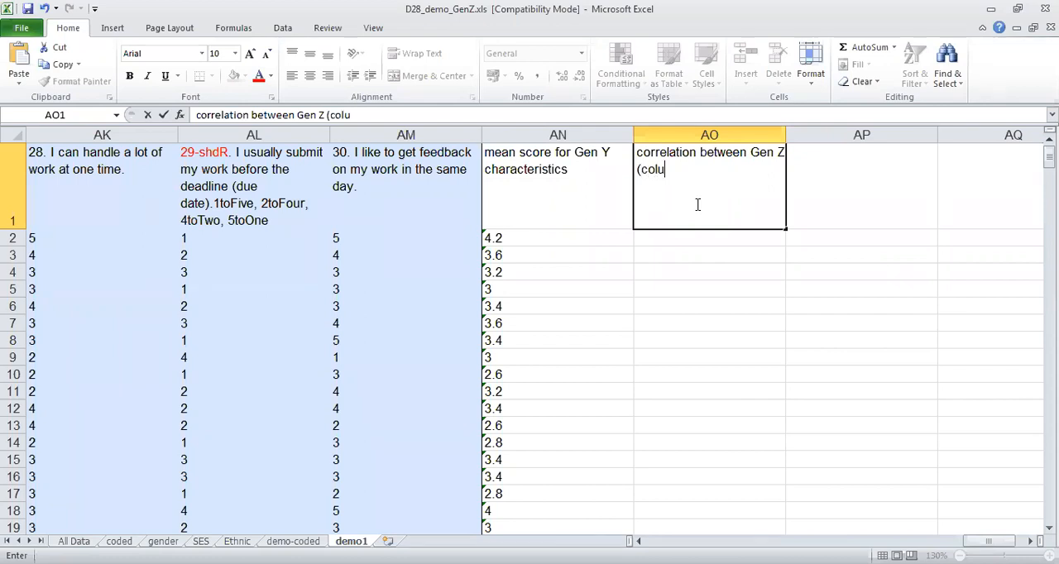
pyautogui.write('mn U) and Ge')
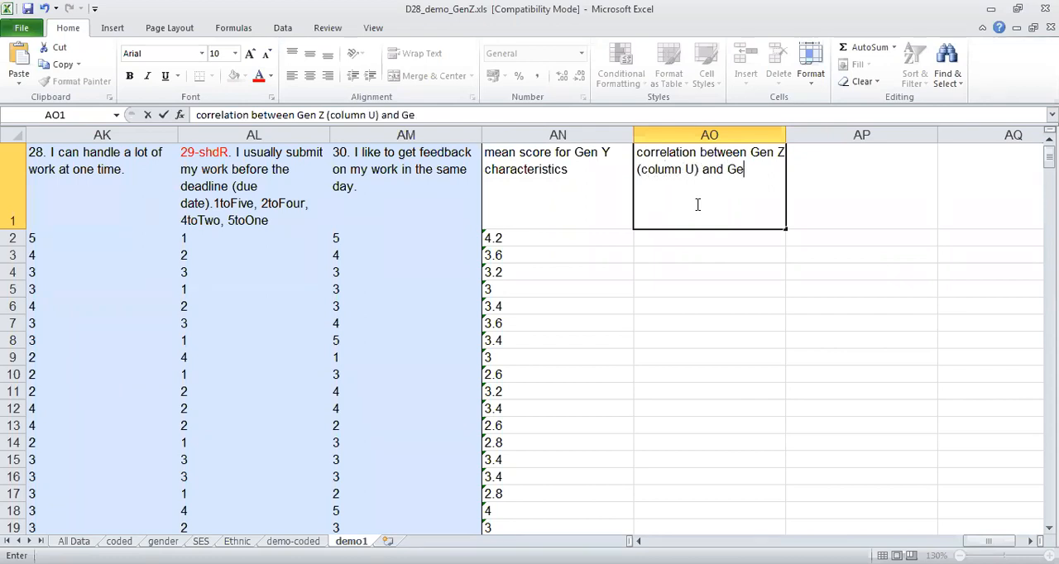
pyautogui.write('n Y (column AN)')
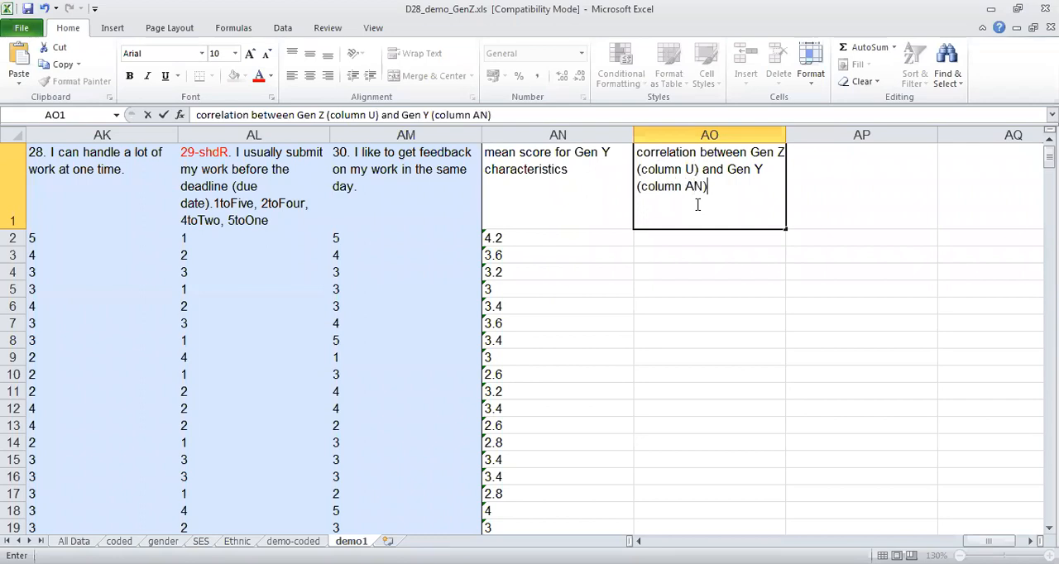
pyautogui.press('Return')
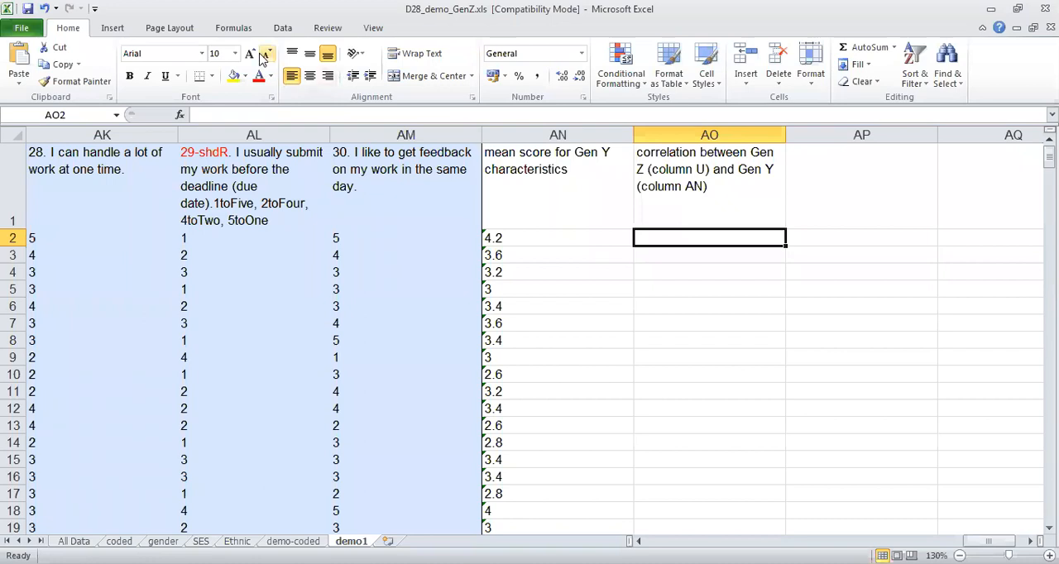
# Insert the statistical function PEARSON in cell AO2, below the correlation heading.
pyautogui.click(243, 32)
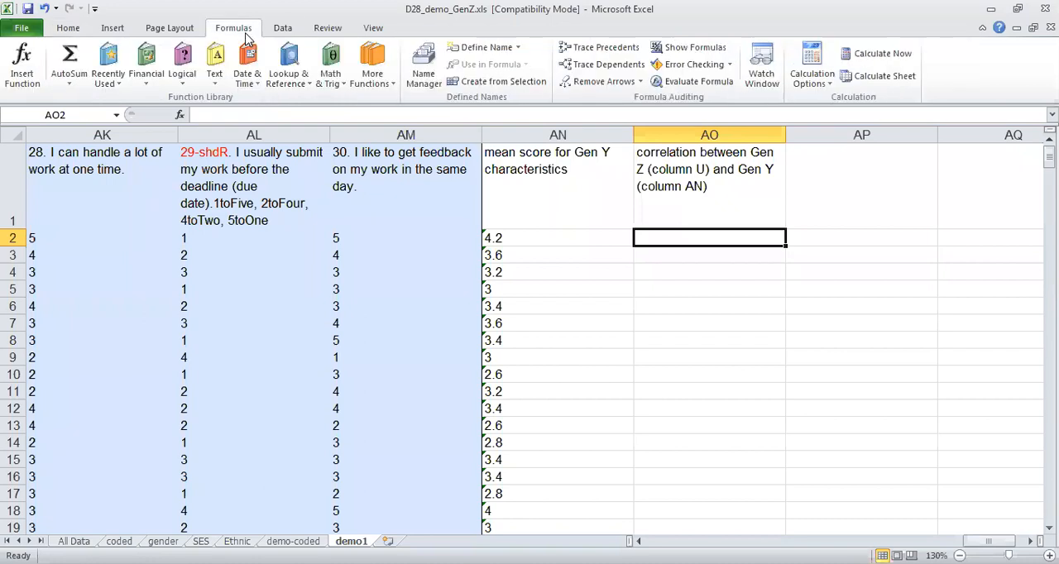
pyautogui.click(373, 75)
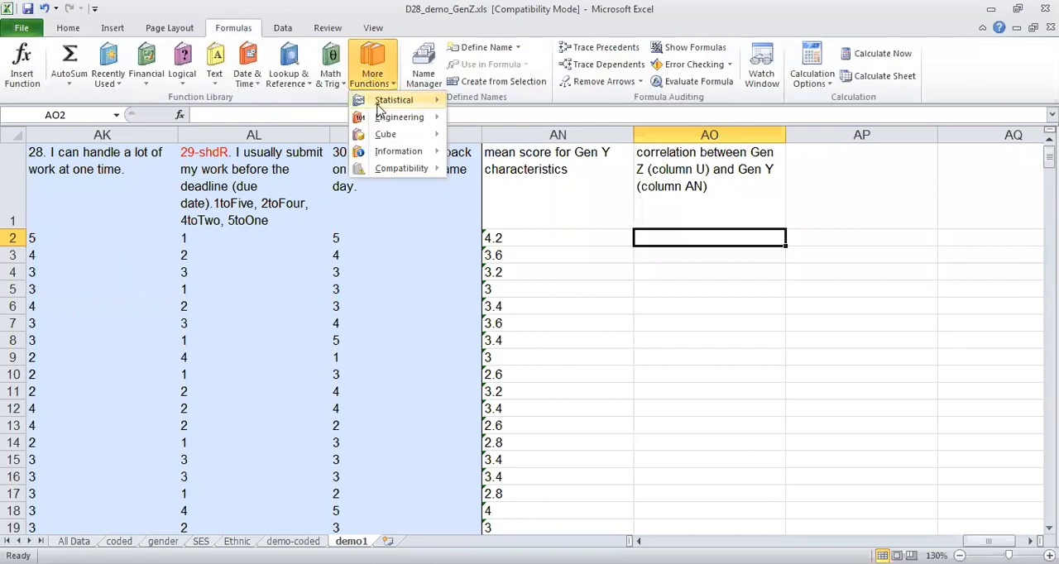
pyautogui.moveTo(380, 108)
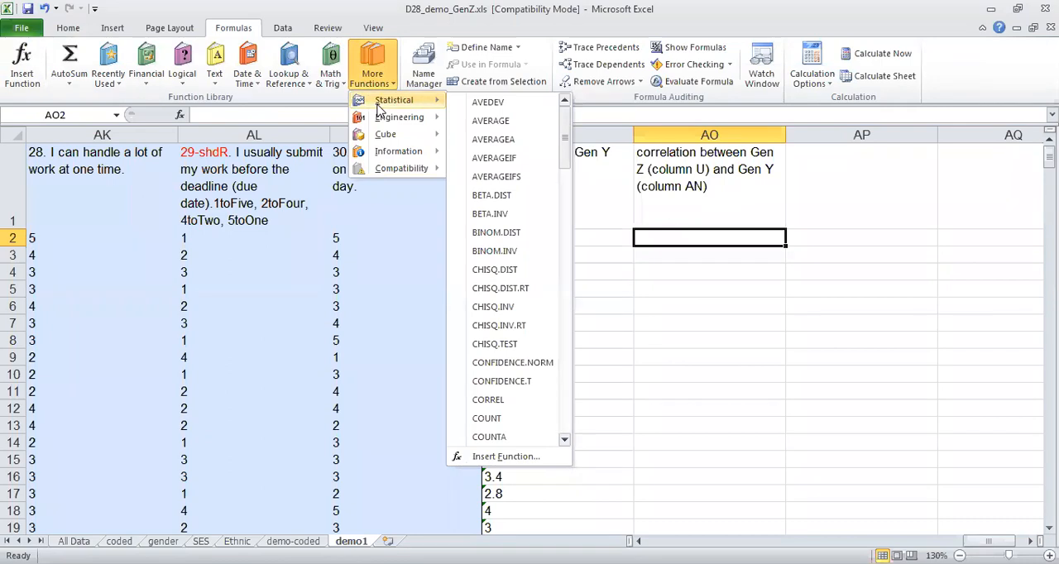
pyautogui.moveTo(568, 146); pyautogui.dragTo(573, 181)
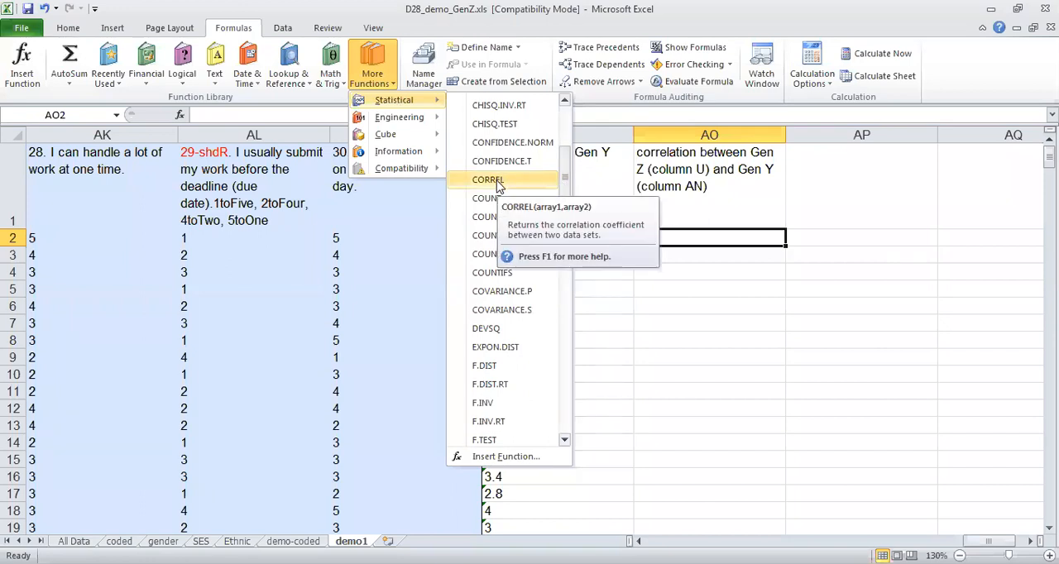
pyautogui.moveTo(565, 178); pyautogui.dragTo(577, 331)
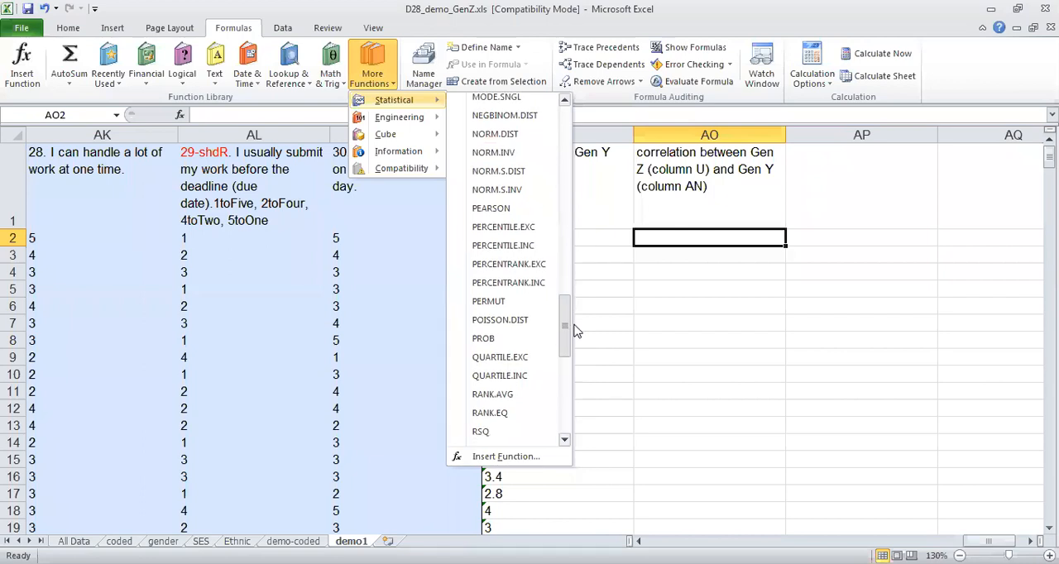
pyautogui.click(495, 219)
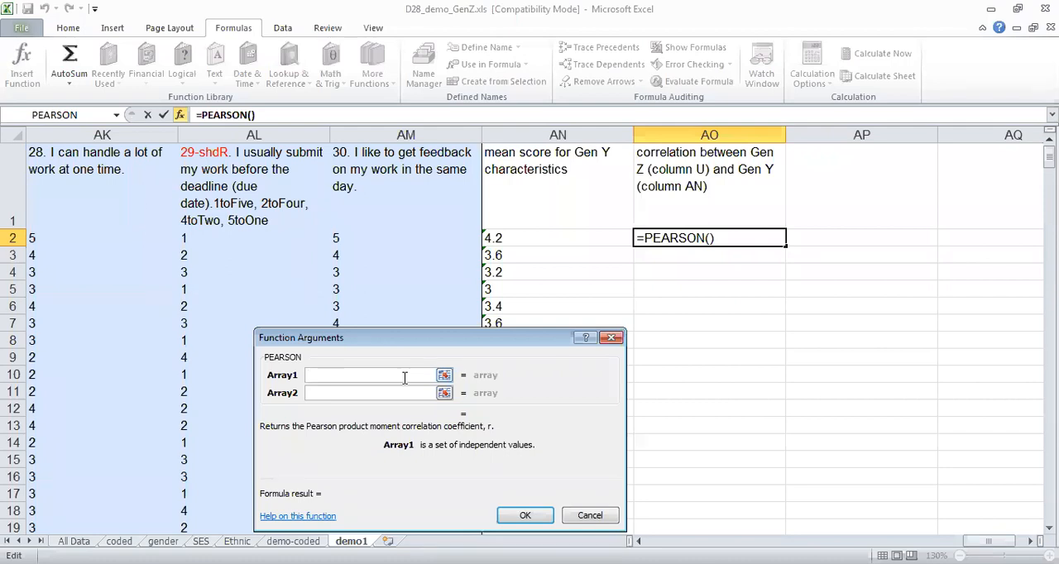
# Complete the PEARSON function with U2:U312 as Array1 and AN2:AN312 as Array2.
pyautogui.write('U2:U')
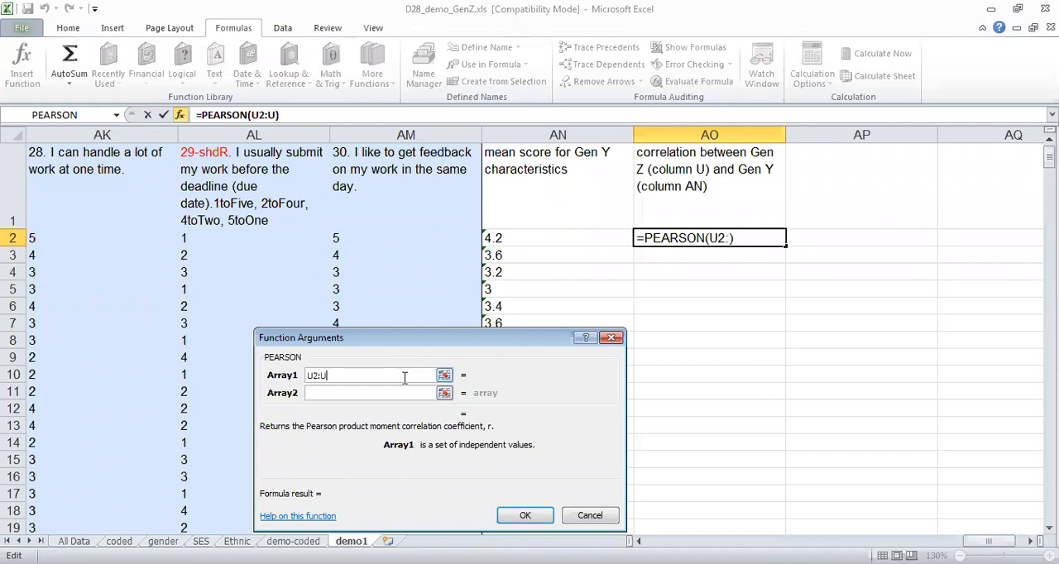
pyautogui.write('312')
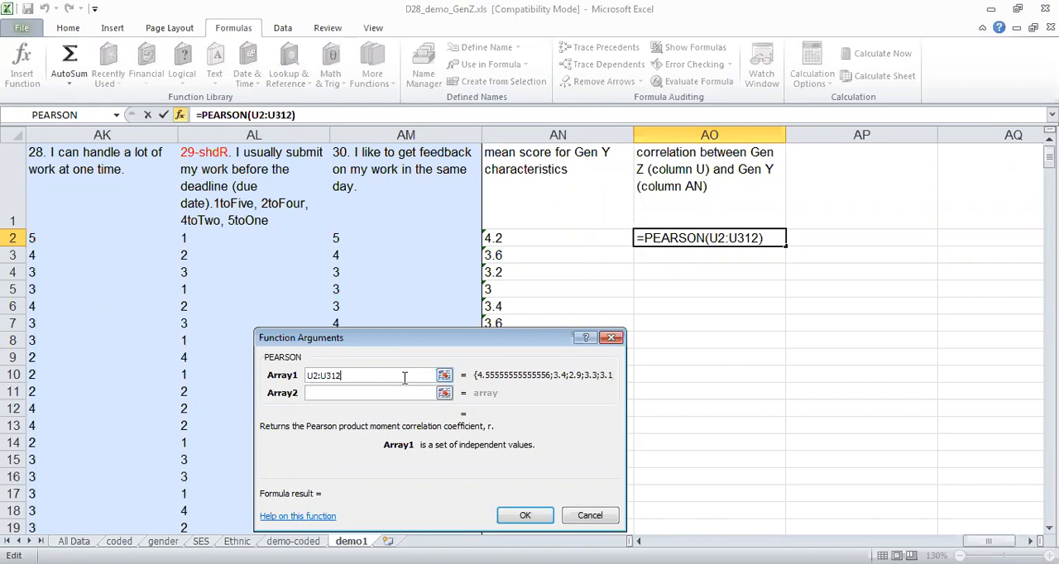
pyautogui.click(374, 394)
pyautogui.write('AN')
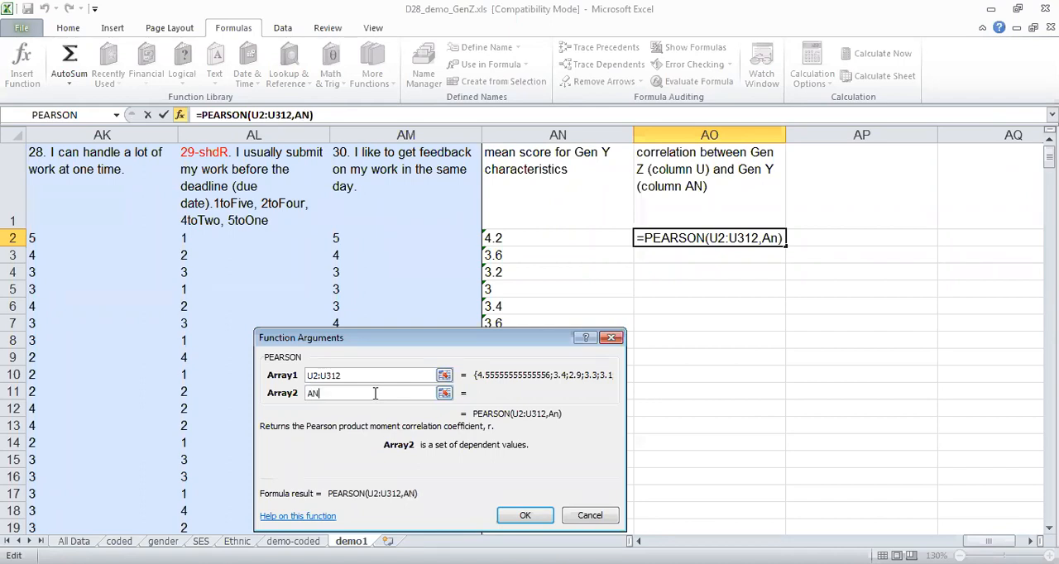
pyautogui.write('2:')
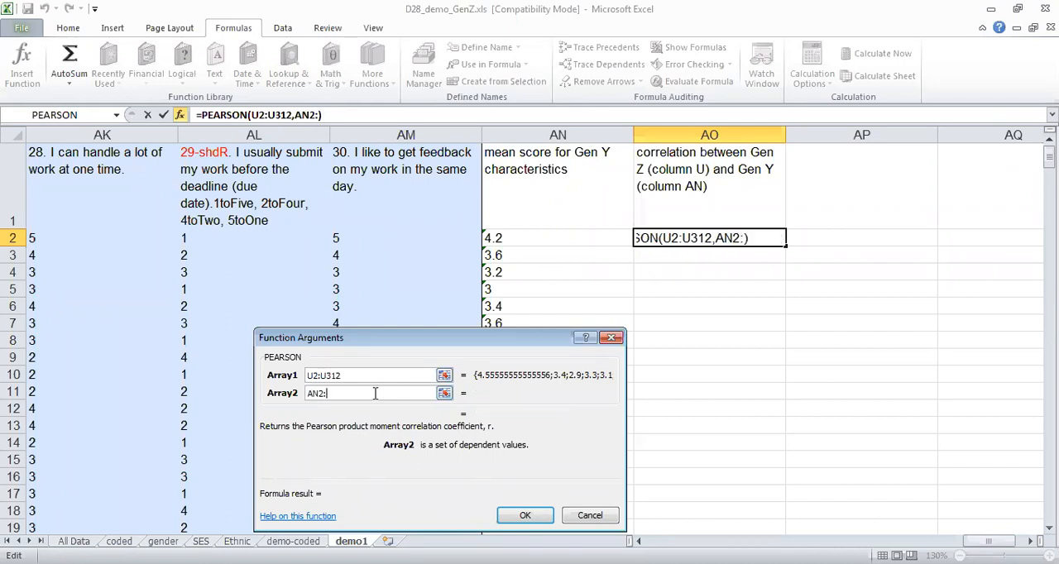
pyautogui.write('AN')
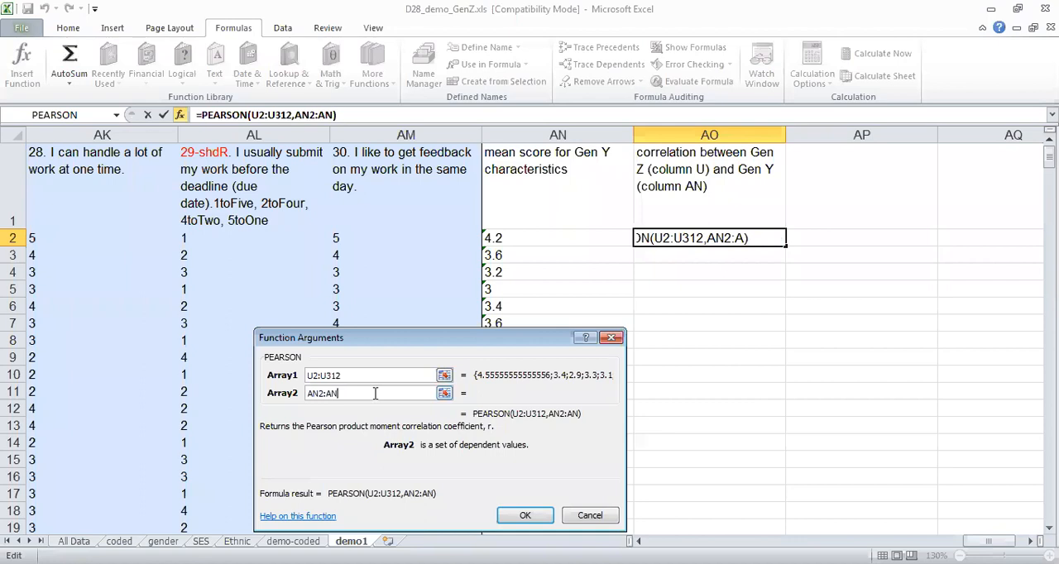
pyautogui.write('312')
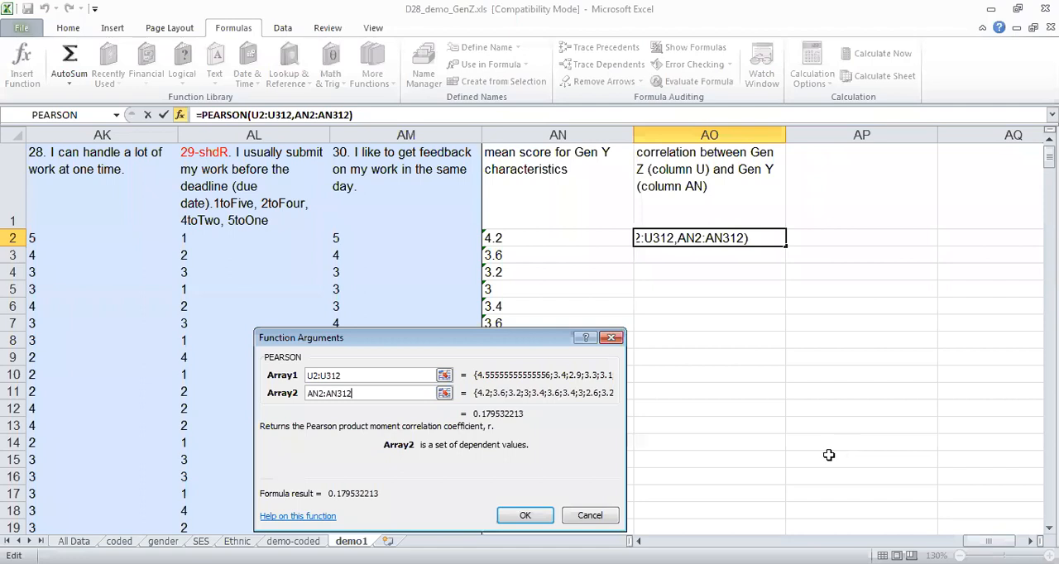
pyautogui.click(527, 516)
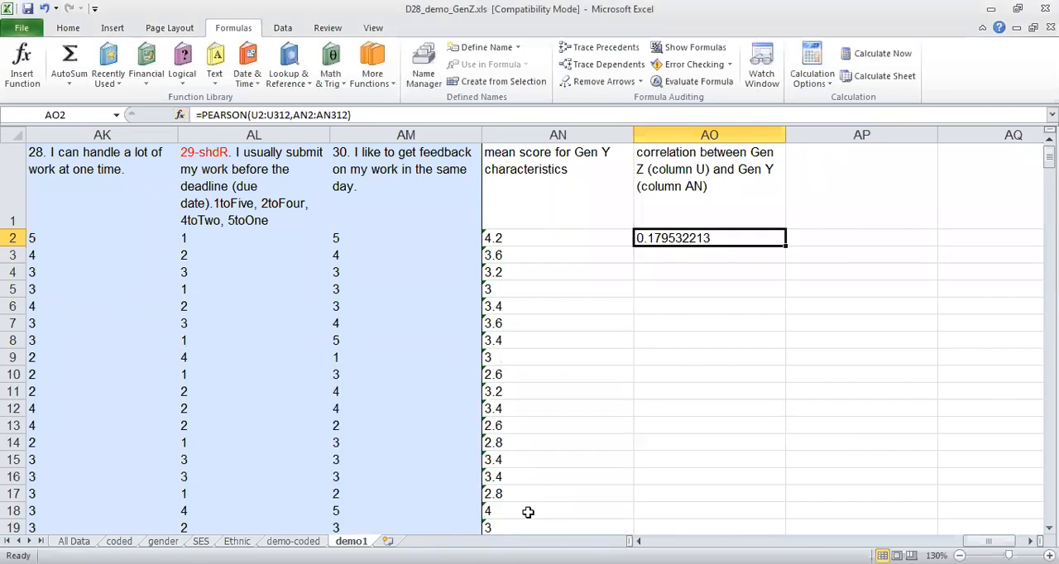
pyautogui.press('Return')
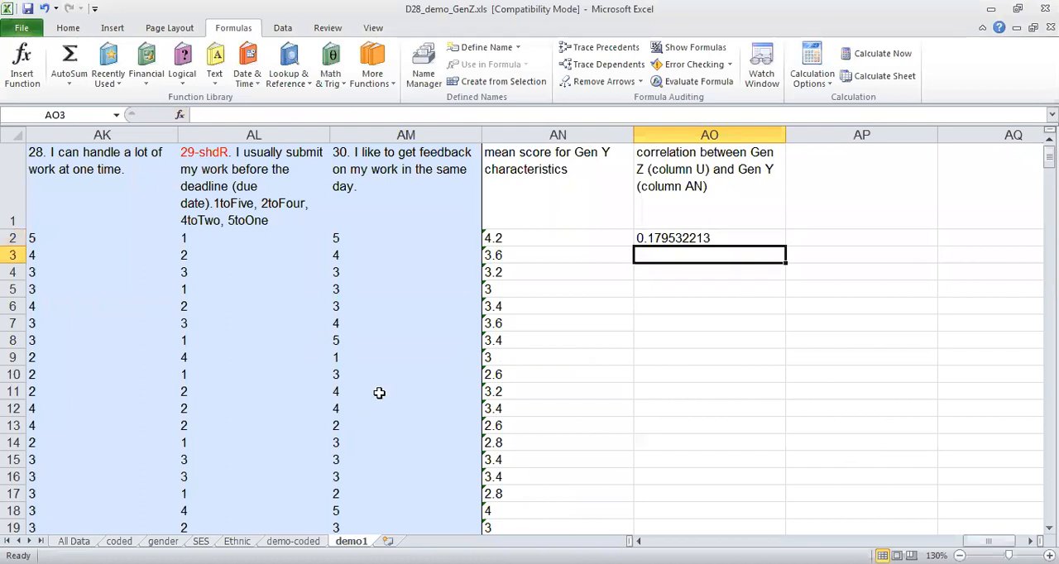
# Insert a CORREL function in cell AO3 and select the Gen Z means U2:U312 as Array1.
pyautogui.click(372, 79)
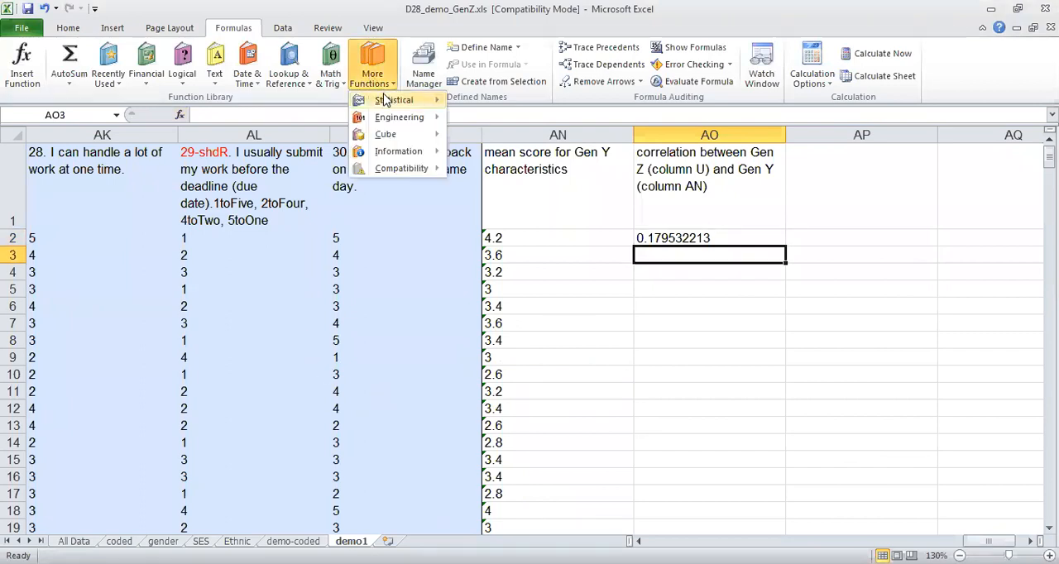
pyautogui.moveTo(385, 103)
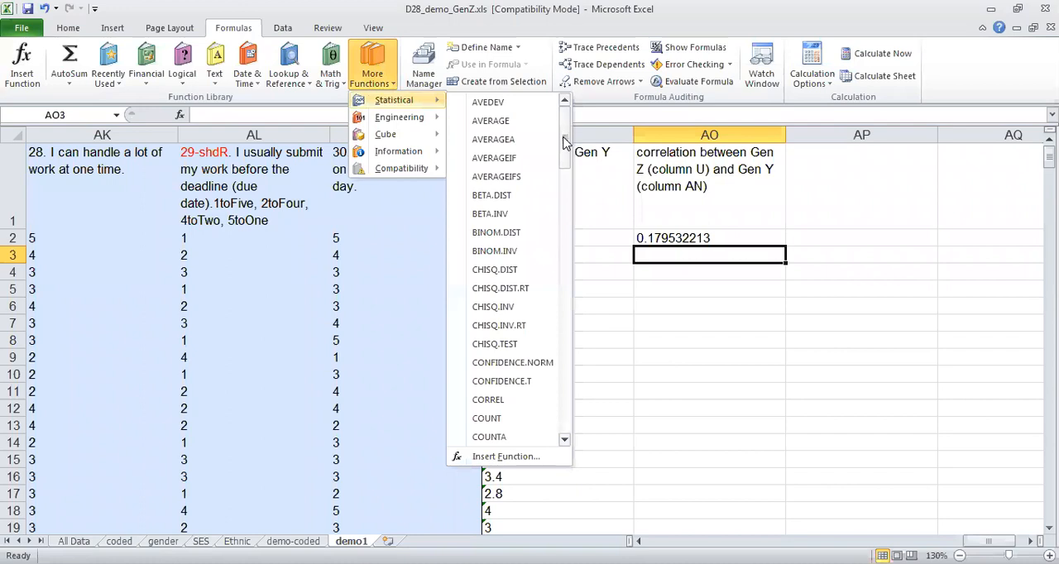
pyautogui.click(488, 400)
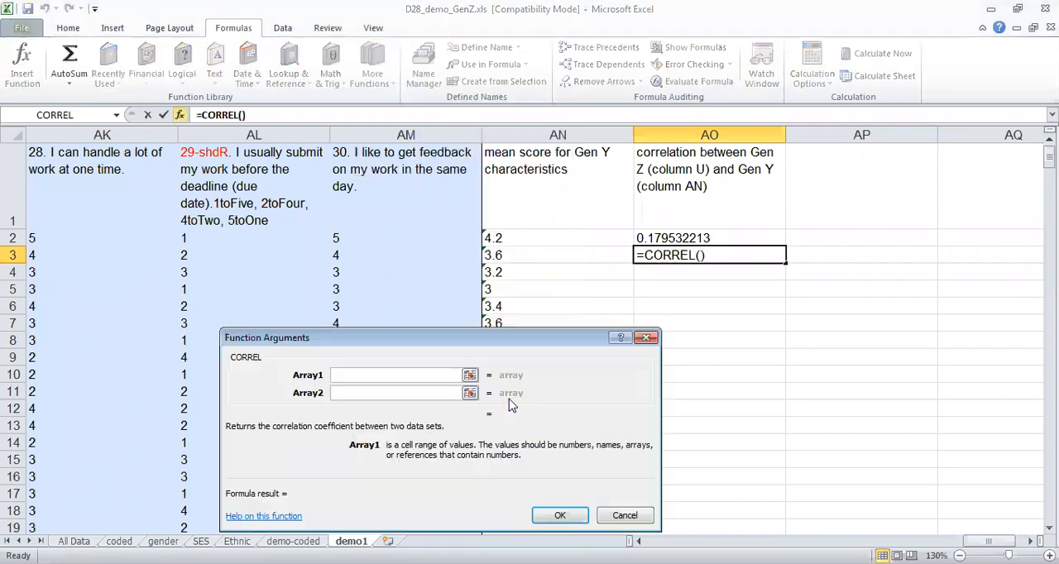
pyautogui.click(469, 377)
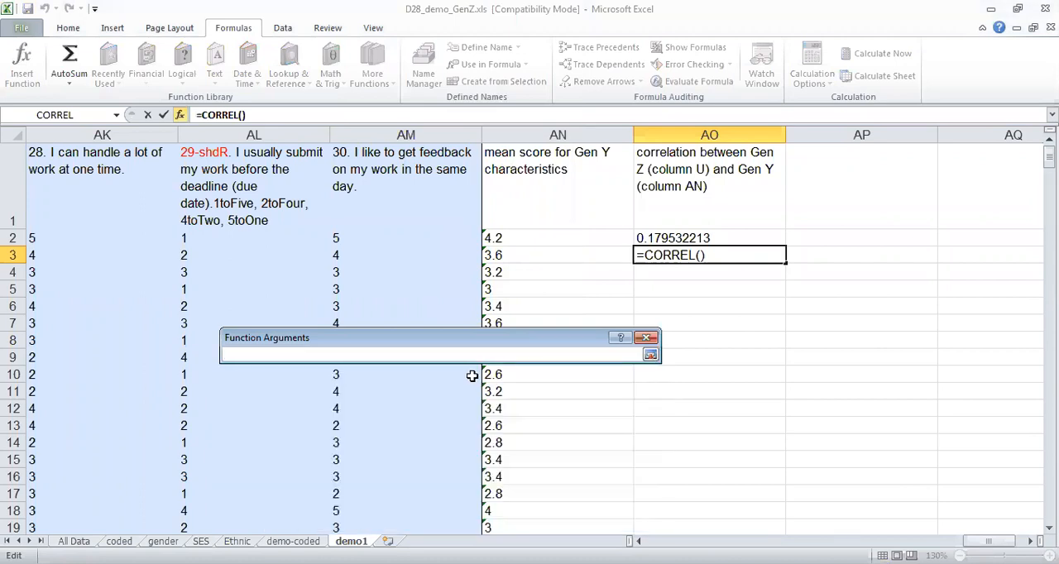
pyautogui.click(650, 355)
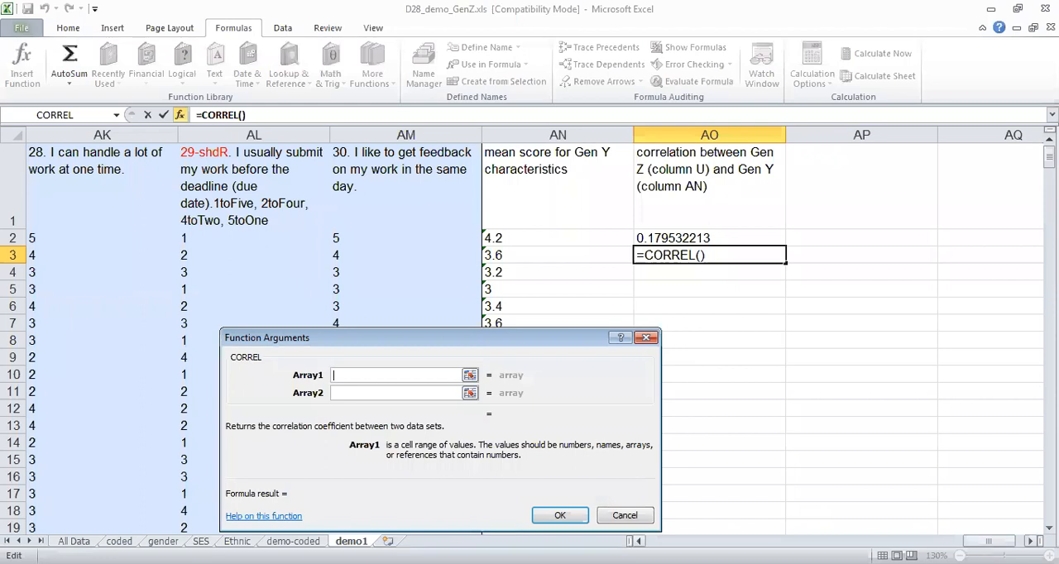
pyautogui.moveTo(989, 542); pyautogui.dragTo(824, 536)
pyautogui.click(208, 239)
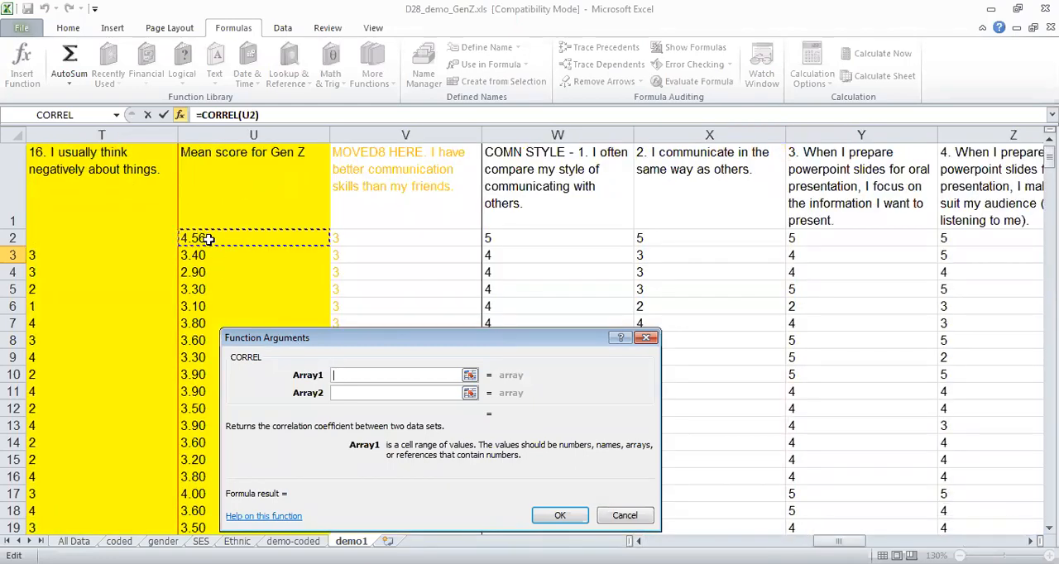
pyautogui.moveTo(208, 239); pyautogui.dragTo(248, 530)
pyautogui.moveTo(210, 519); pyautogui.dragTo(213, 310)
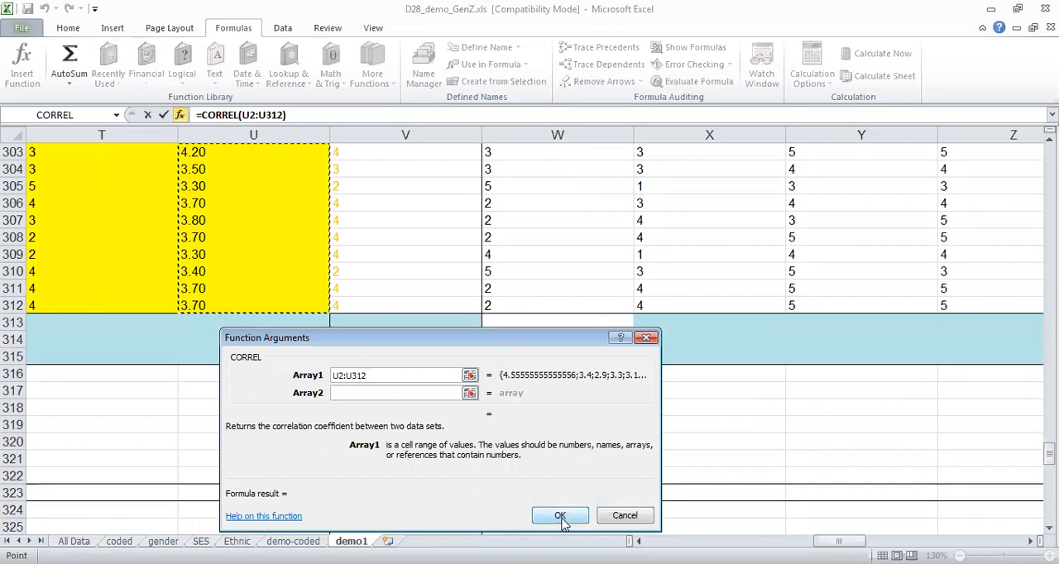
# Select the Gen Y means AN2:AN312 as Array2 of the CORREL function.
pyautogui.click(470, 393)
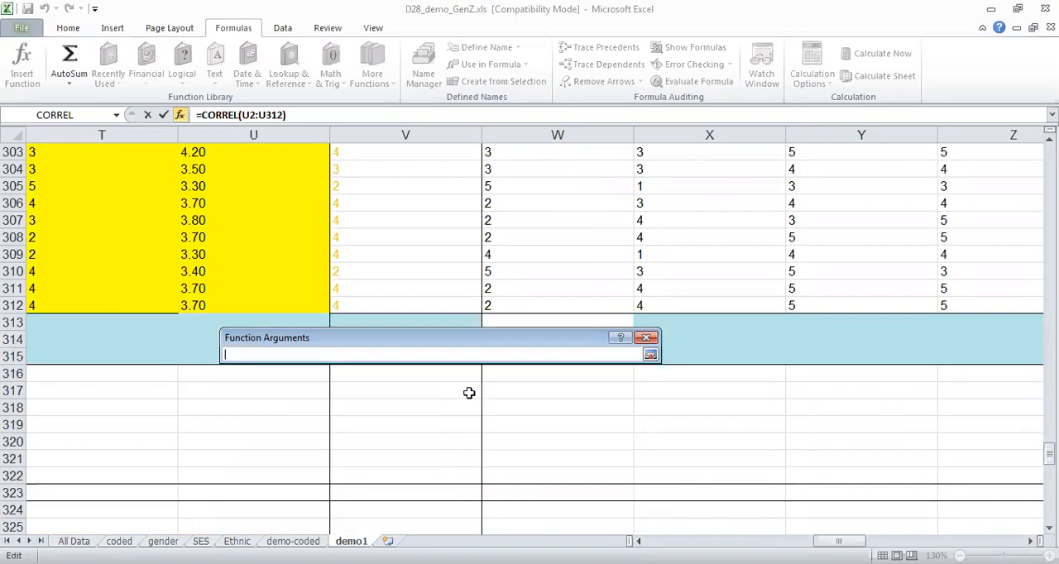
pyautogui.click(650, 354)
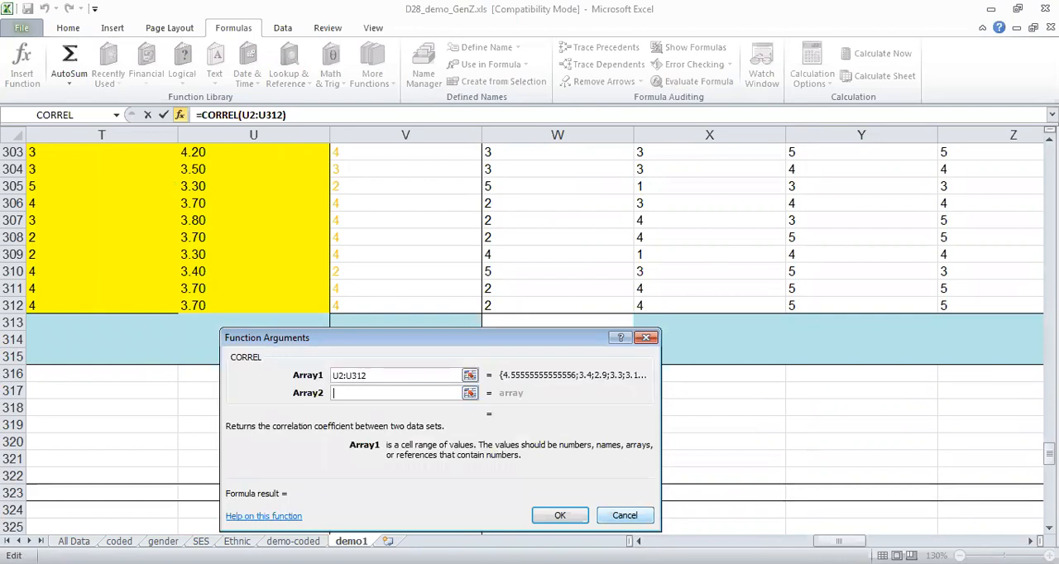
pyautogui.hscroll(8, 534, 231)
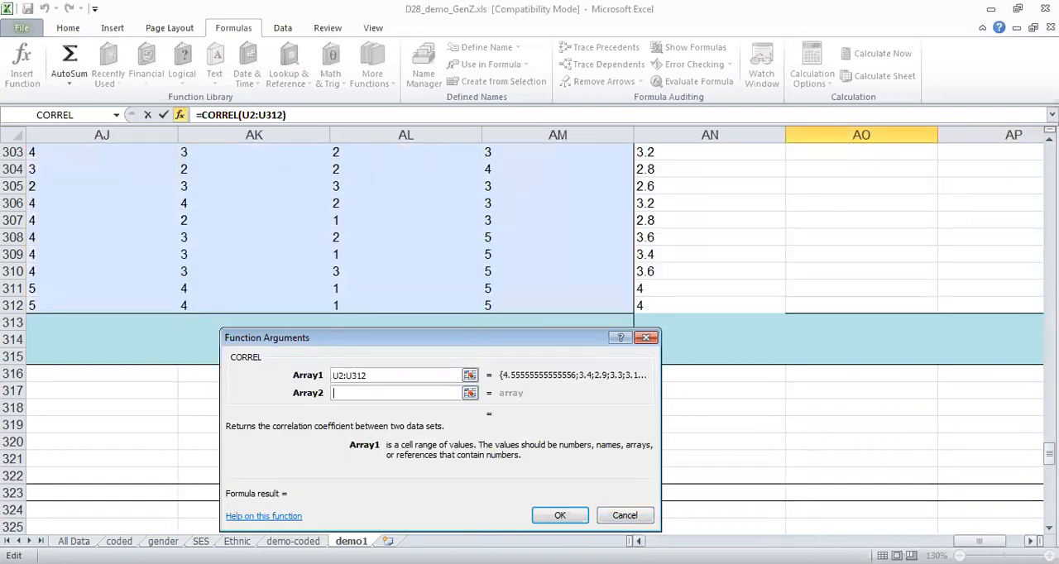
pyautogui.click(668, 305)
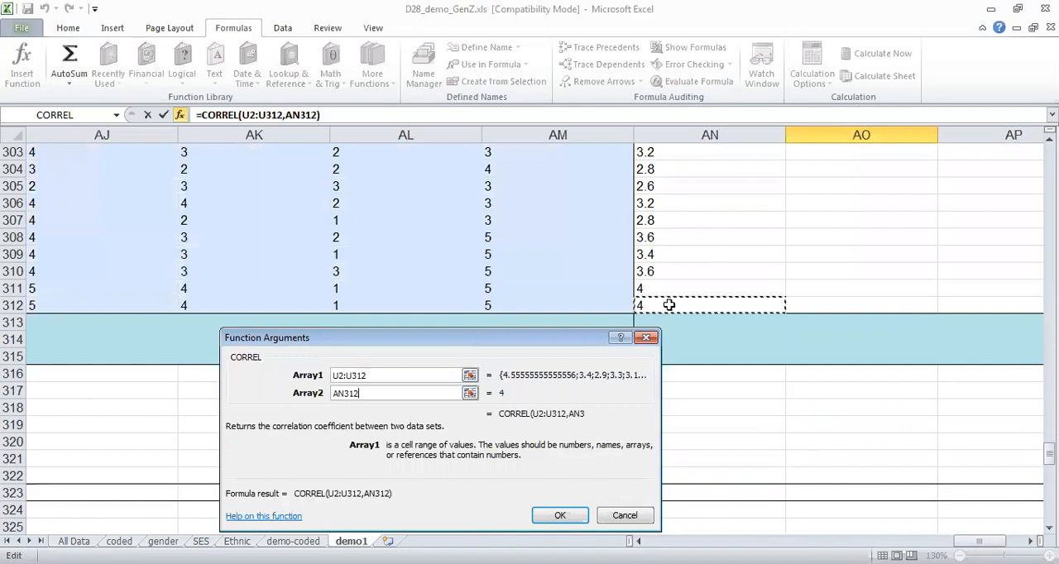
pyautogui.moveTo(668, 306); pyautogui.dragTo(659, 240)
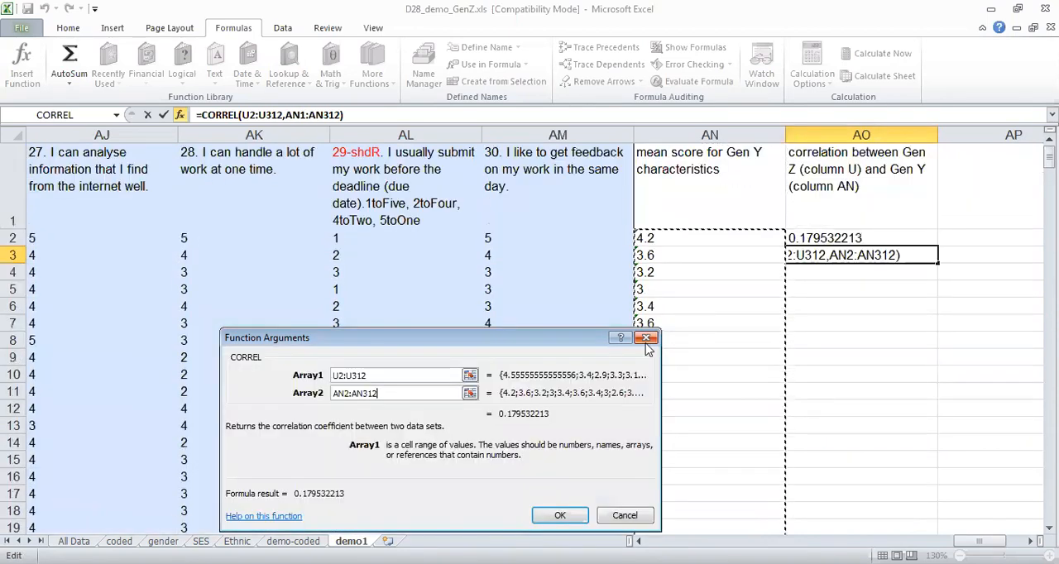
# Confirm the CORREL function in AO3 and check the PEARSON formula in AO2 without changing it.
pyautogui.click(554, 519)
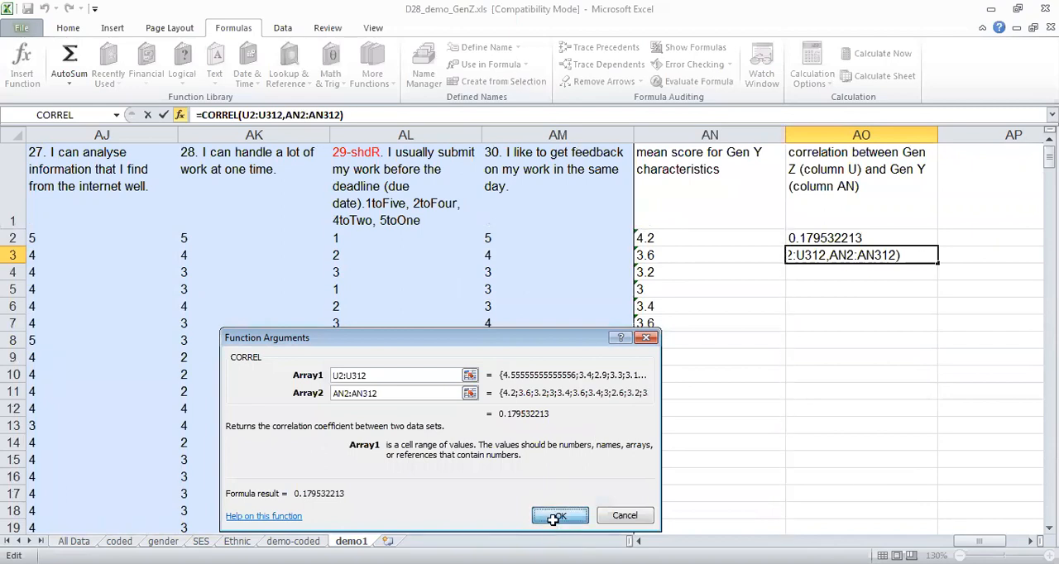
pyautogui.press('Return')
pyautogui.press('Up')
pyautogui.press('Up')
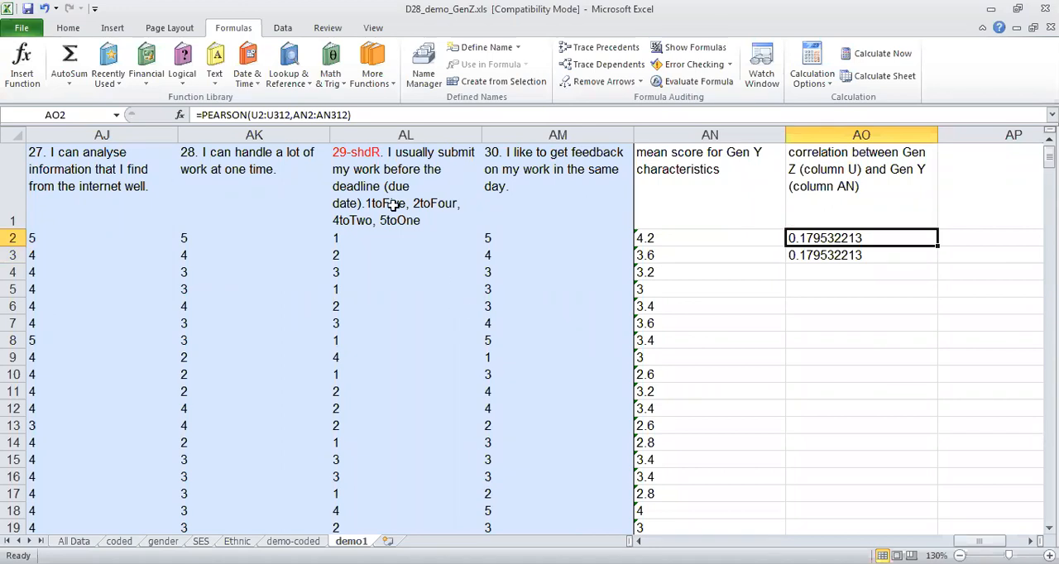
pyautogui.click(361, 115)
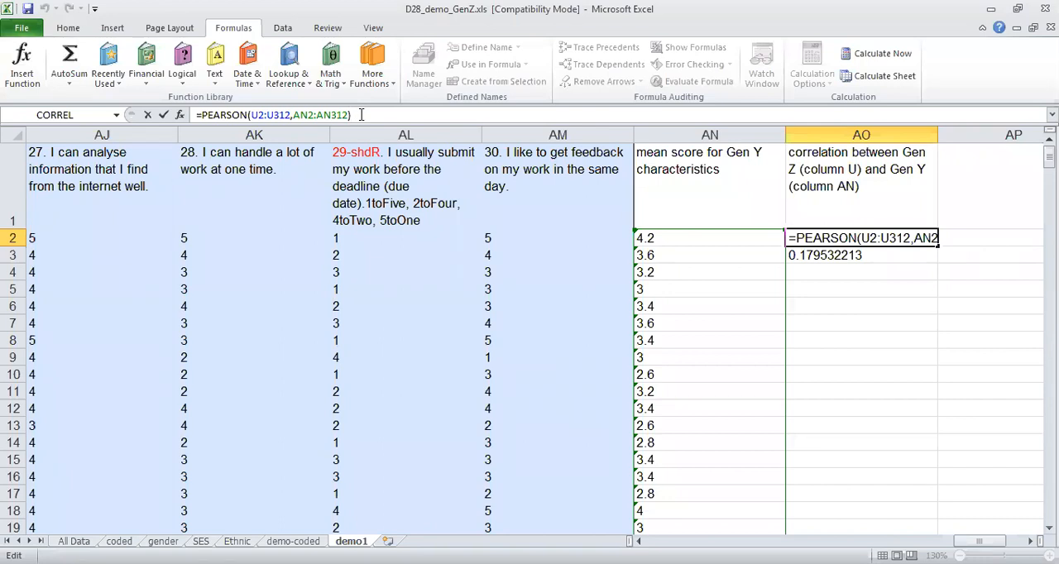
pyautogui.press('Return')
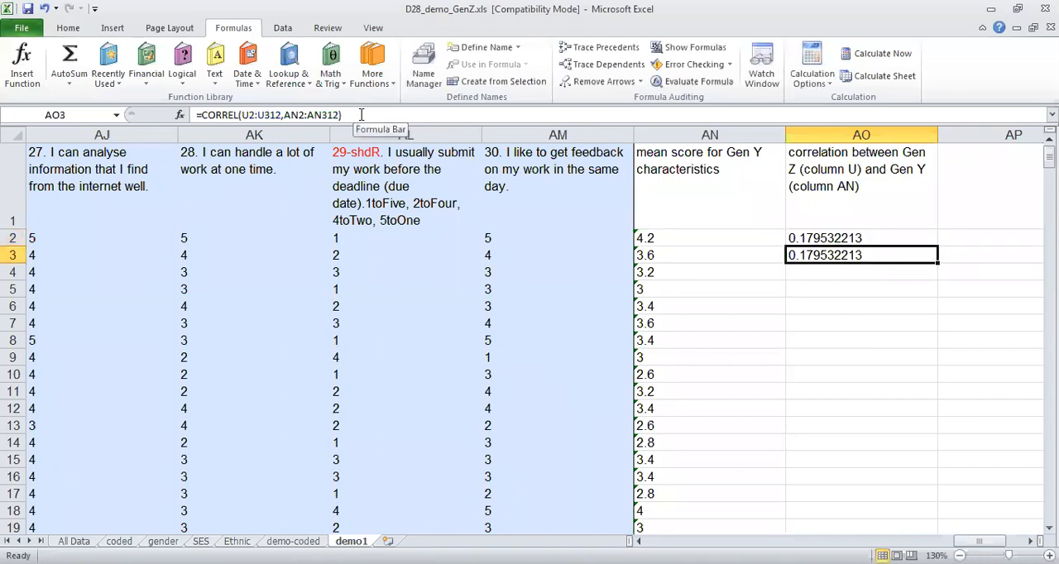
# Enter the note "too low, no correlation between Gen Z and Gen Y characteristics" in cell AO4.
pyautogui.press('Down')
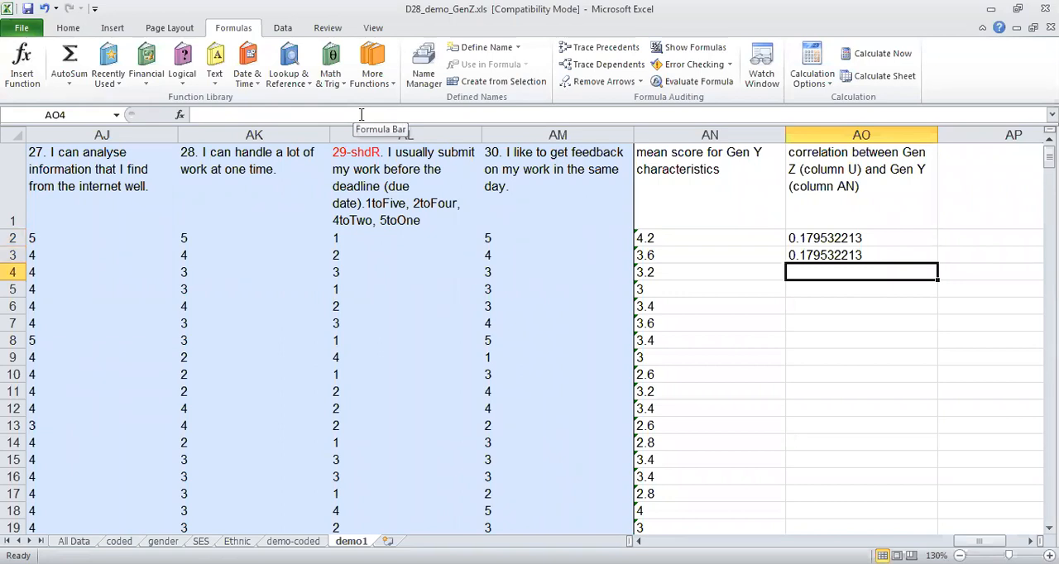
pyautogui.write('too low')
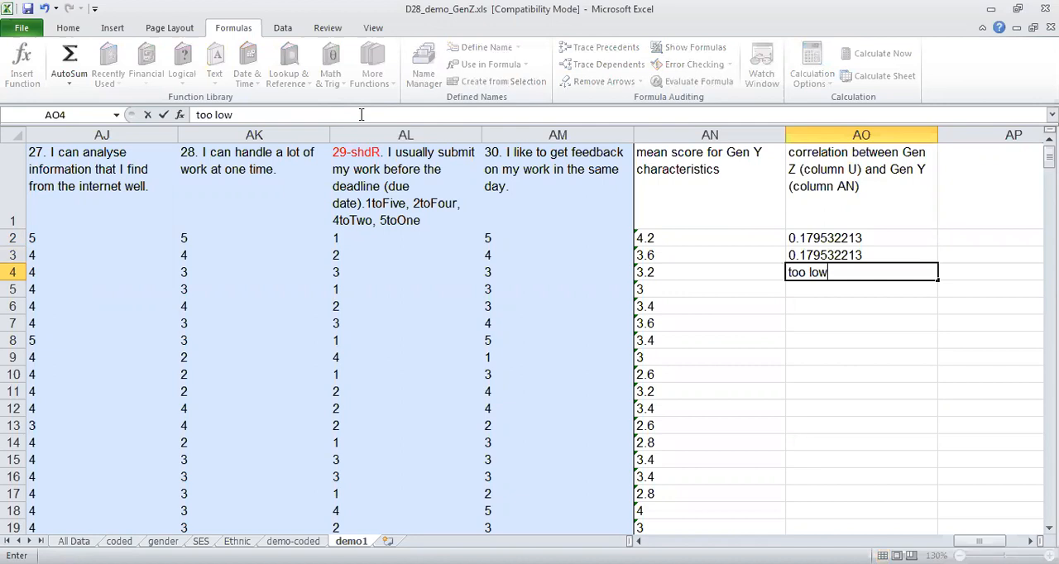
pyautogui.write(', no correlation between')
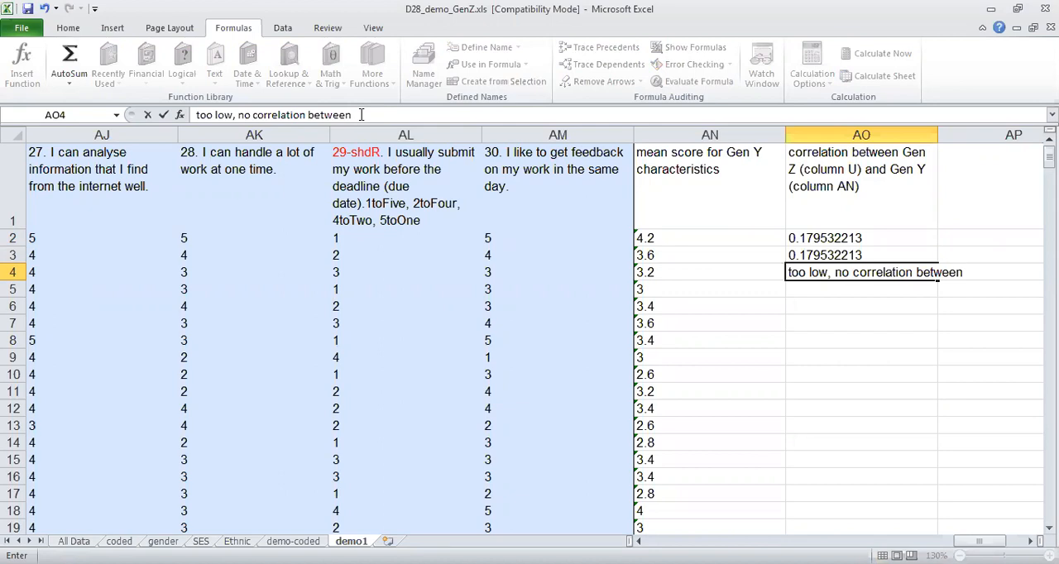
pyautogui.write('Gen Z and Gen Y c')
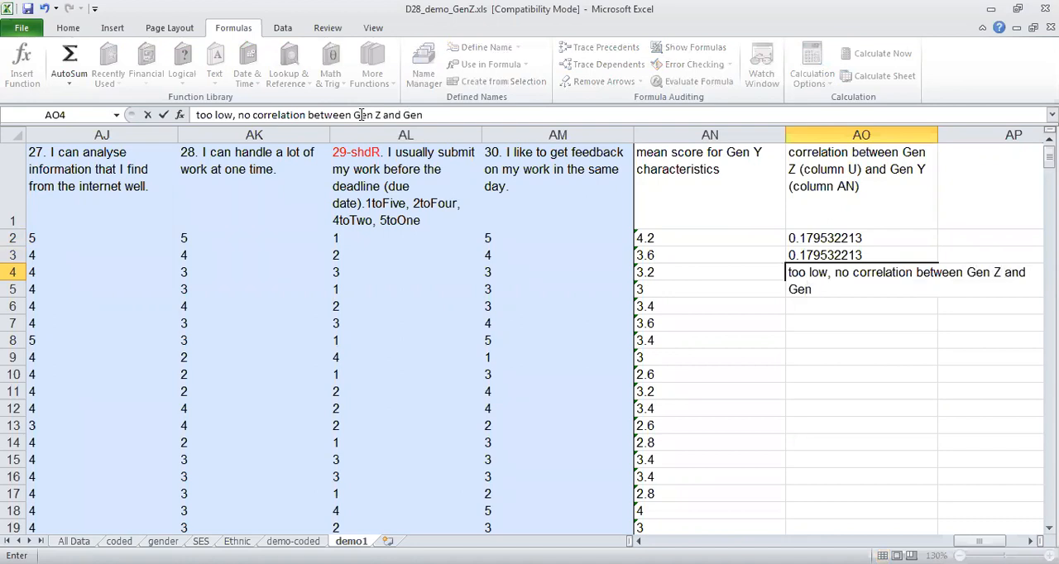
pyautogui.write('haracteristics')
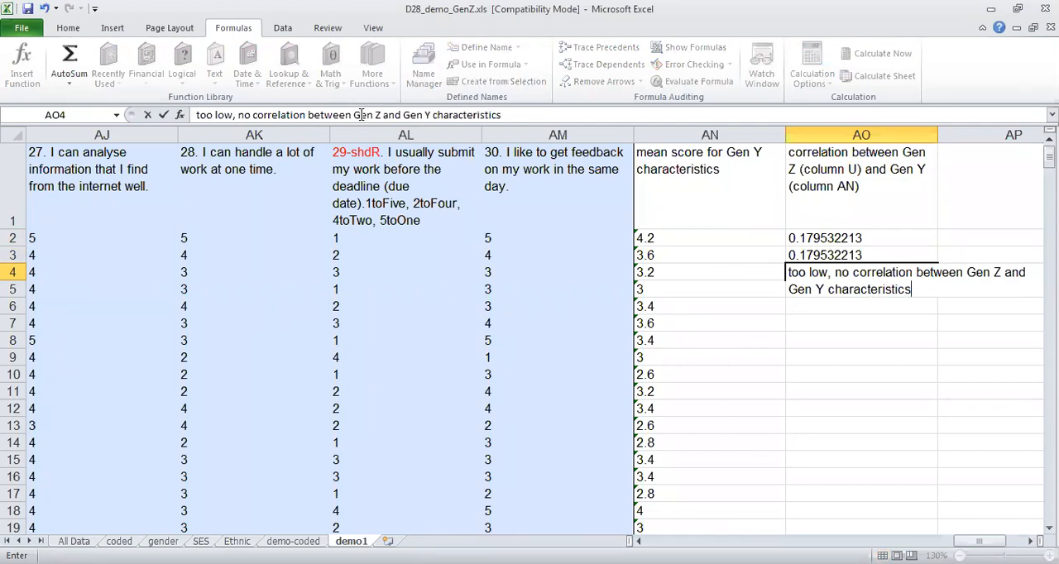
pyautogui.press('Return')
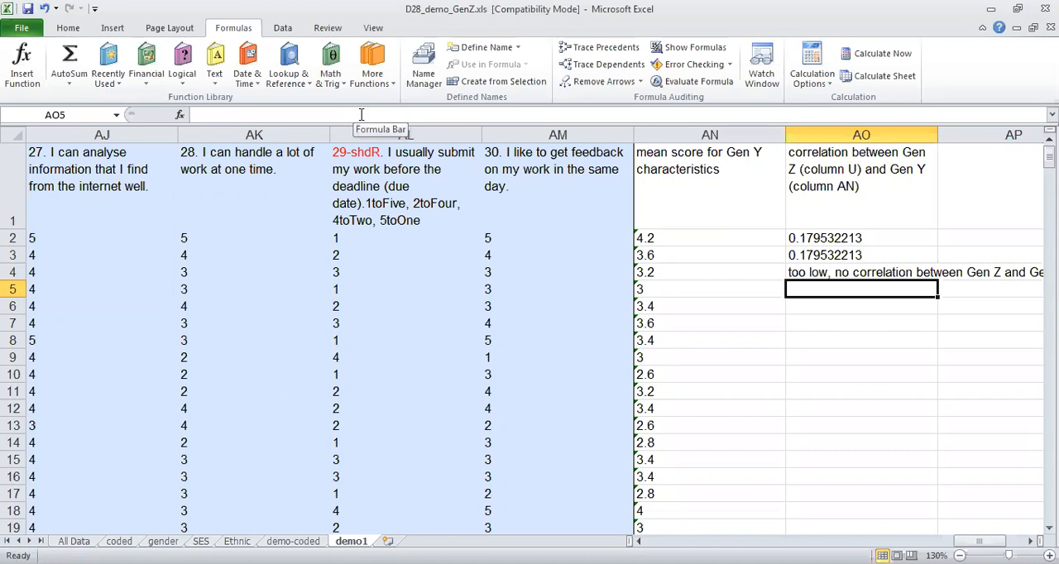
# Enter the correlation strength guideline "0.1-0.4 low" in cell AO5.
pyautogui.write('o,')
pyautogui.press('BackSpace')
pyautogui.press('BackSpace')
pyautogui.write('0,')
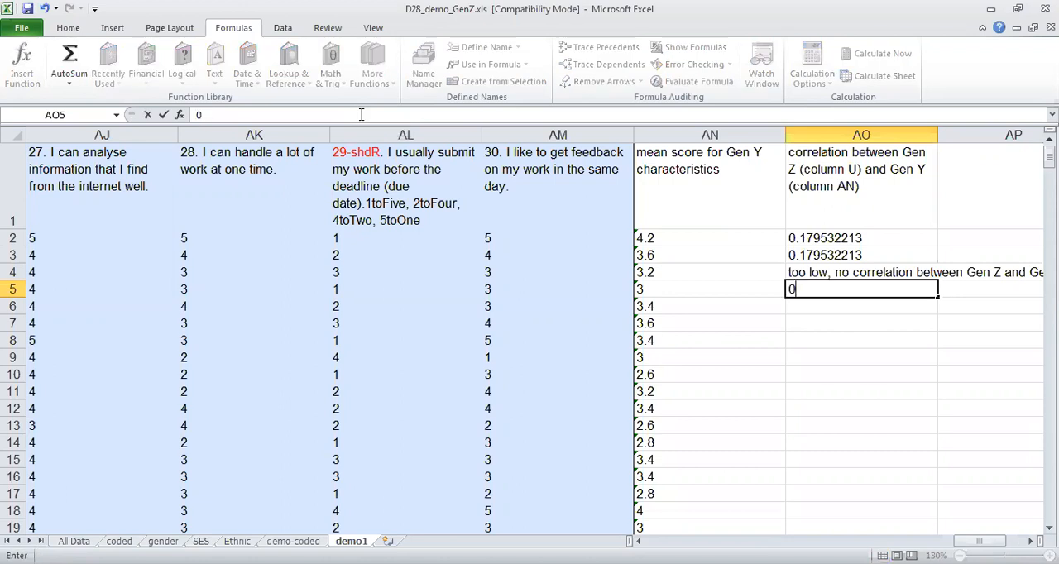
pyautogui.press('BackSpace')
pyautogui.write('.1-0.4 low')
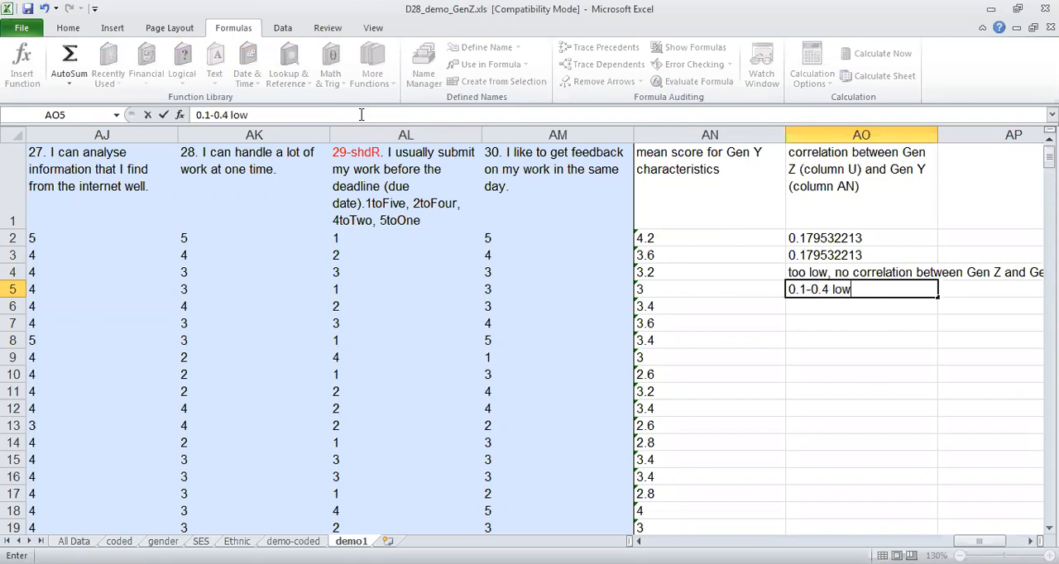
pyautogui.press('Return')
# Enter the correlation strength guideline "0.4-0.6 moderate" in cell AO6.
pyautogui.write('9,4-9')
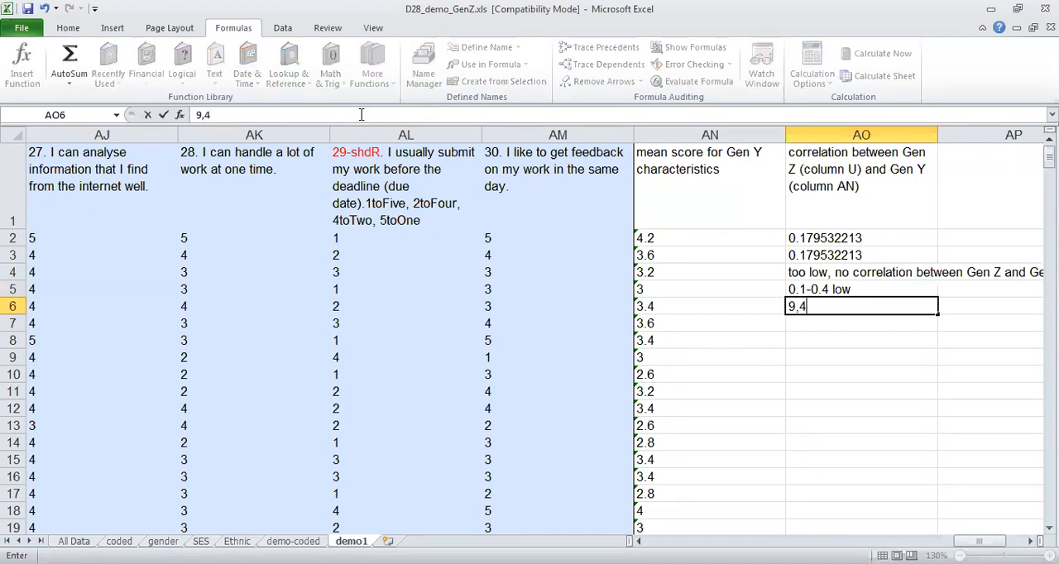
pyautogui.press('BackSpace')
pyautogui.press('BackSpace')
pyautogui.press('BackSpace')
pyautogui.press('BackSpace')
pyautogui.press('BackSpace')
pyautogui.write('0.4-0.6 moderate')
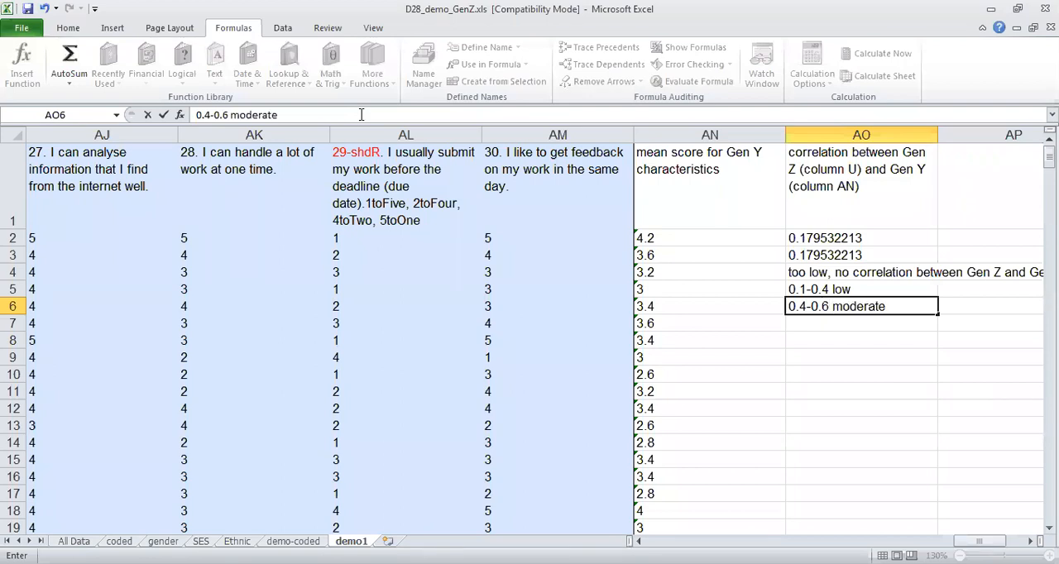
pyautogui.press('Return')
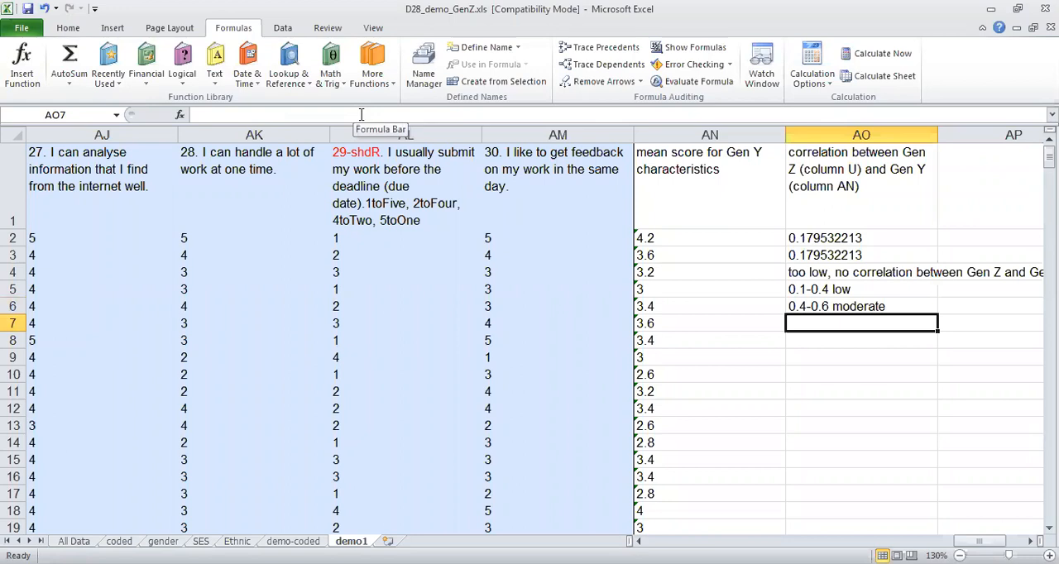
# Enter the correlation strength guideline "0.7-1.00 strong" in cell AO7.
pyautogui.write('0.7-')
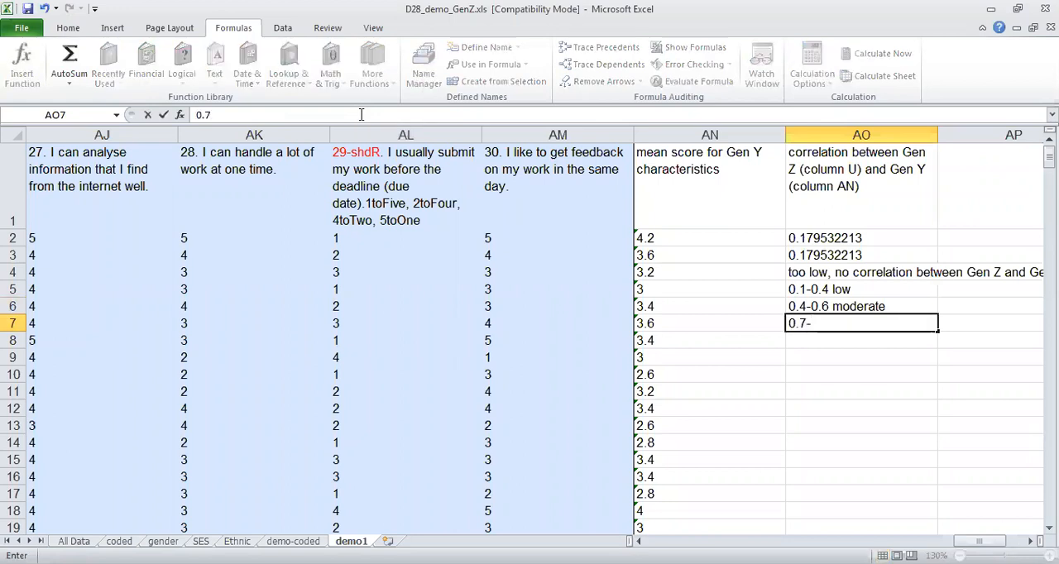
pyautogui.write('1.00 strong')
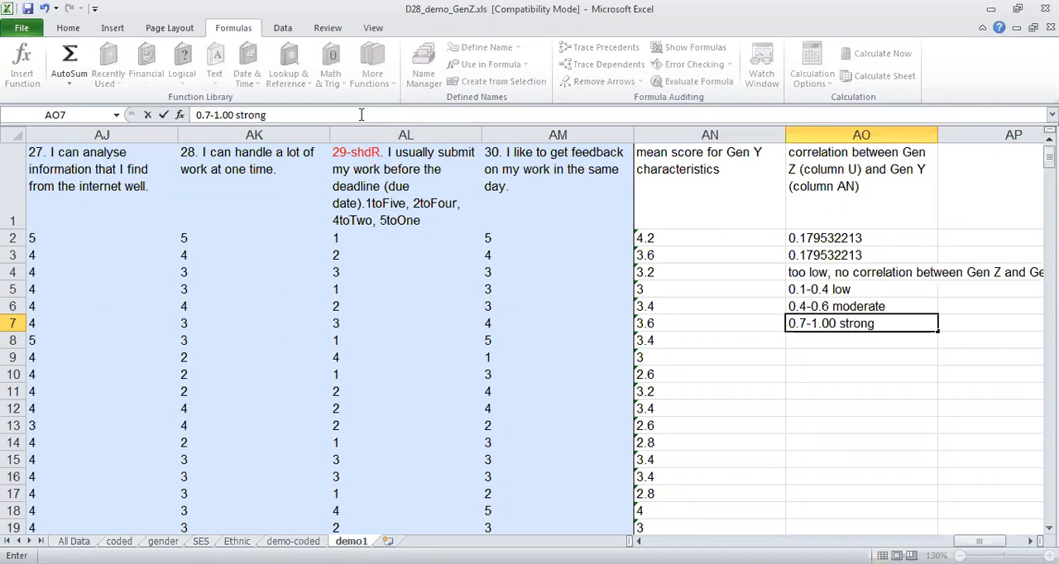
pyautogui.press('Return')
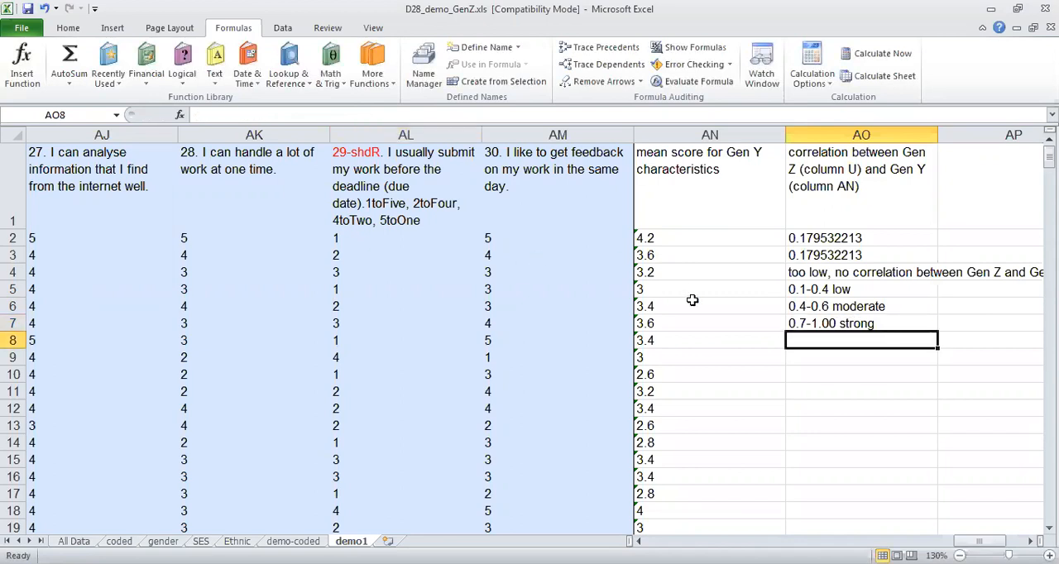
pyautogui.moveTo(816, 291); pyautogui.dragTo(822, 323)
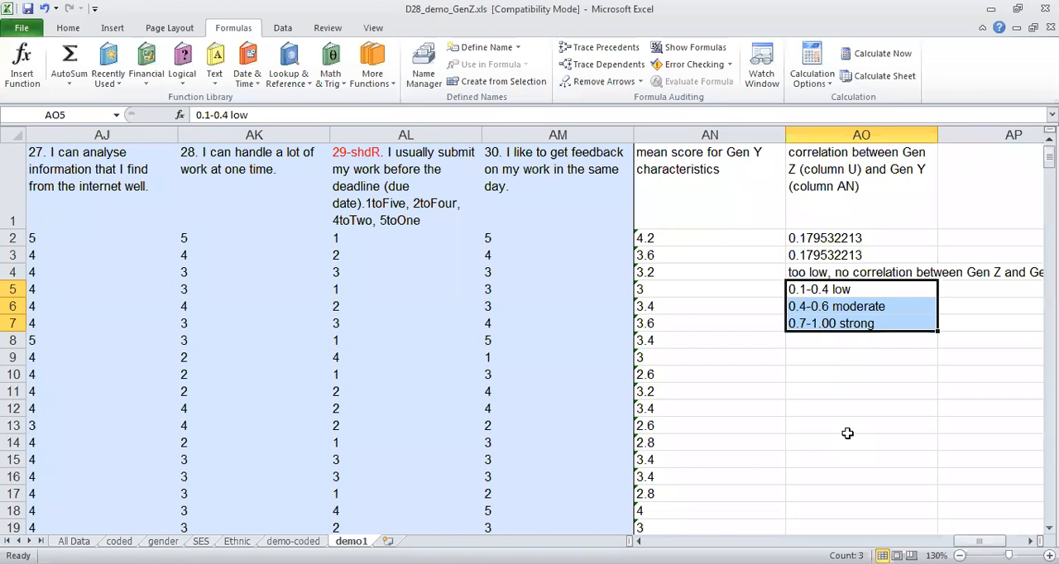
pyautogui.press('Return')
pyautogui.press('Return')
pyautogui.press('Return')
pyautogui.click(825, 401)
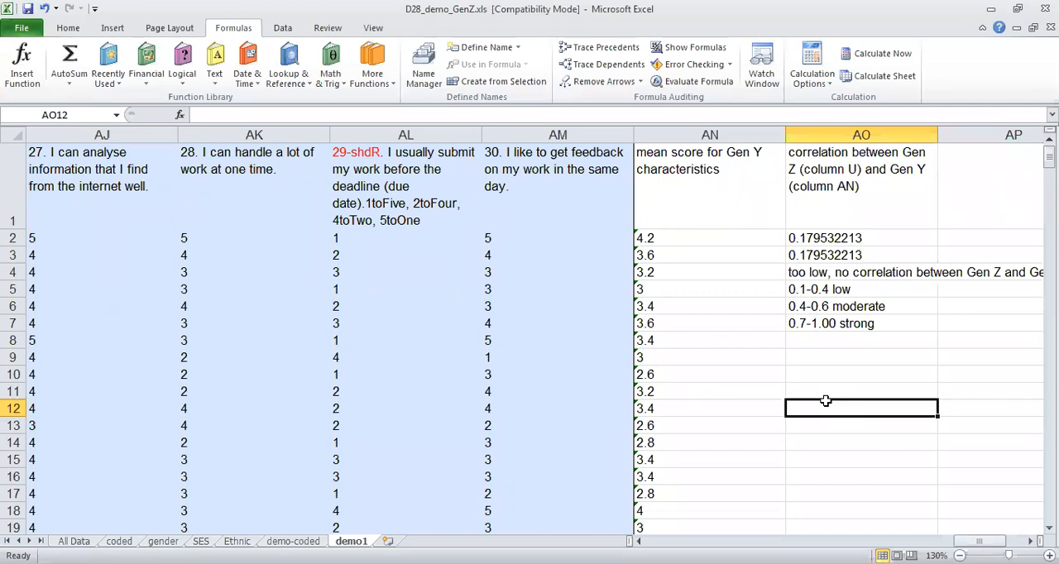
# Examine the demographic columns from J back to A, including SPM, Muet, income, work, education, ethnic, age and gender.
pyautogui.press('Left')
pyautogui.press('Left')
pyautogui.press('Left')
pyautogui.press('Left')
pyautogui.press('Left')
pyautogui.press('Left')
pyautogui.press('Left')
pyautogui.press('Left')
pyautogui.press('Left')
pyautogui.press('Left')
pyautogui.press('Left')
pyautogui.press('Left')
pyautogui.press('Left')
pyautogui.press('Left')
pyautogui.press('Left')
pyautogui.press('Left')
pyautogui.press('Left')
pyautogui.press('Left')
pyautogui.press('Left')
pyautogui.press('Left')
pyautogui.press('Left')
pyautogui.press('Left')
pyautogui.press('Left')
pyautogui.press('Left')
pyautogui.press('Left')
pyautogui.press('Left')
pyautogui.press('Left')
pyautogui.press('Left')
pyautogui.press('Left')
pyautogui.press('Left')
pyautogui.press('Left')
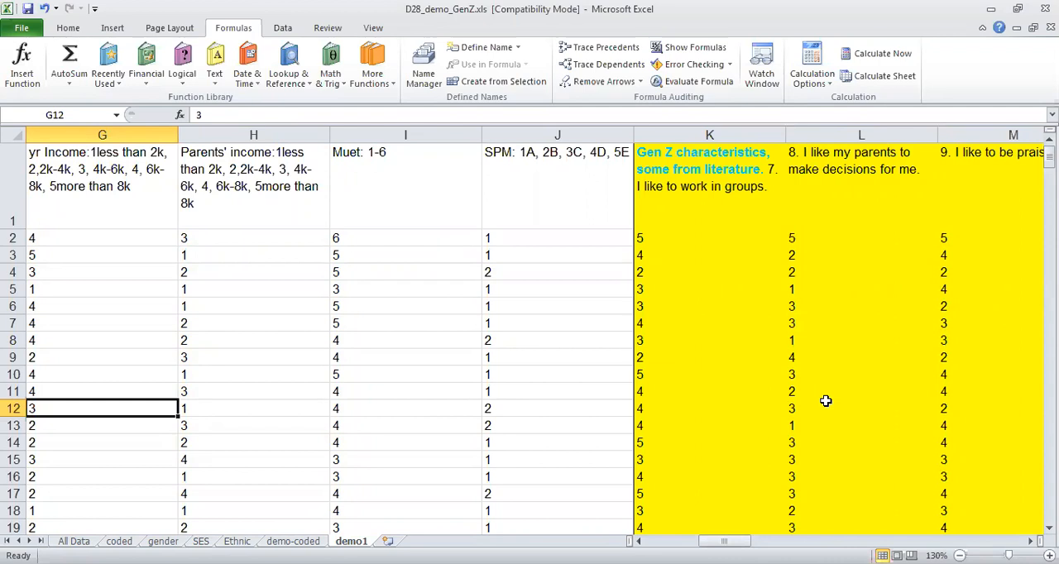
pyautogui.press('Left')
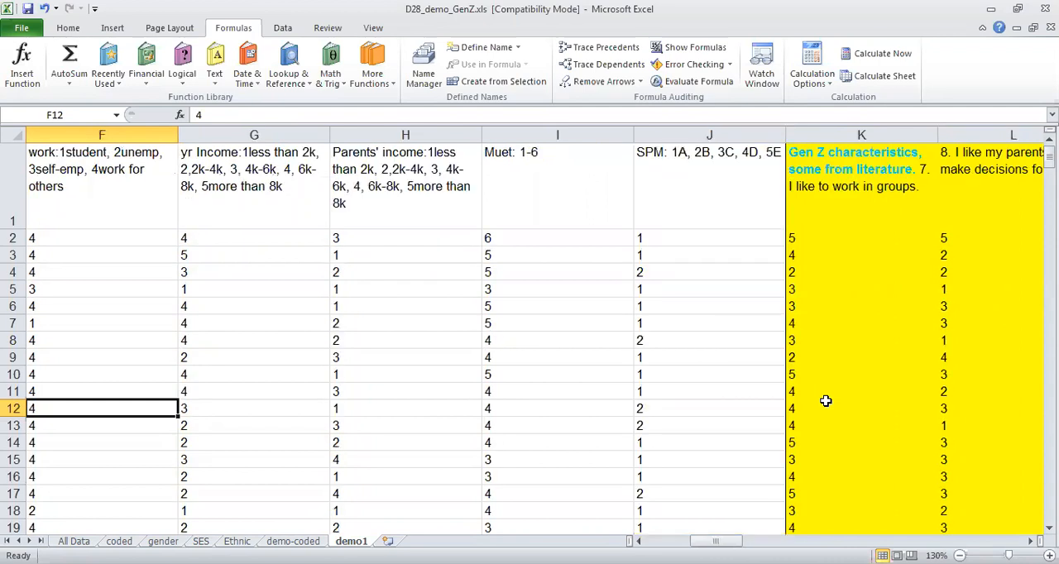
pyautogui.press('Left')
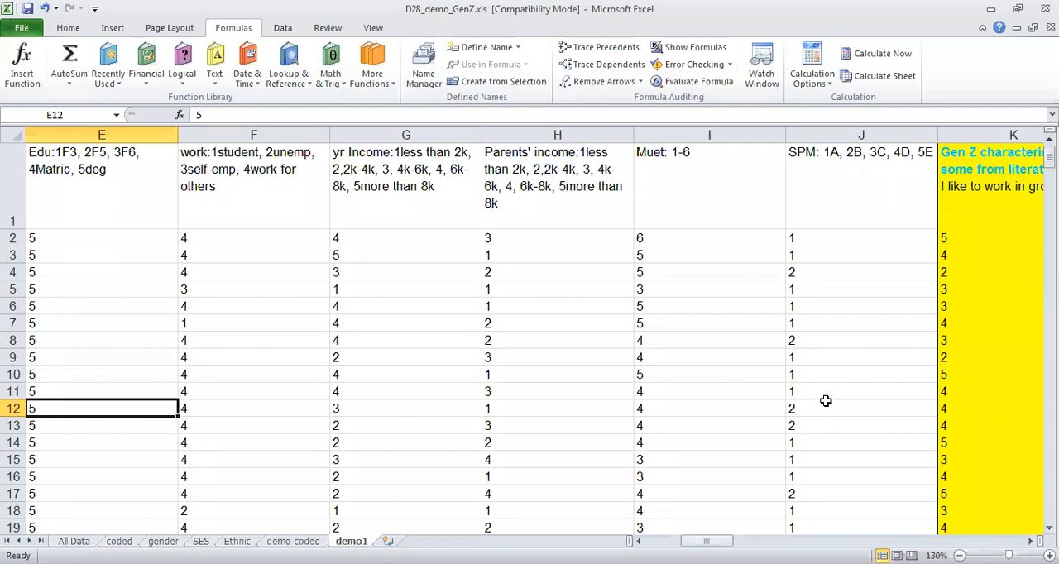
pyautogui.press('Left')
pyautogui.press('Left')
pyautogui.press('Left')
pyautogui.press('Left')
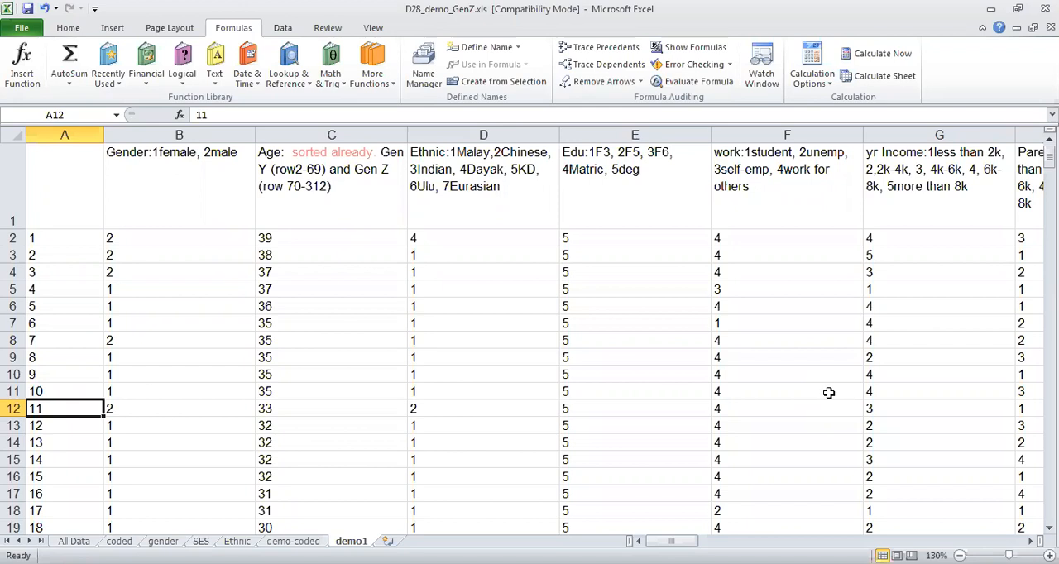
pyautogui.click(11, 177)
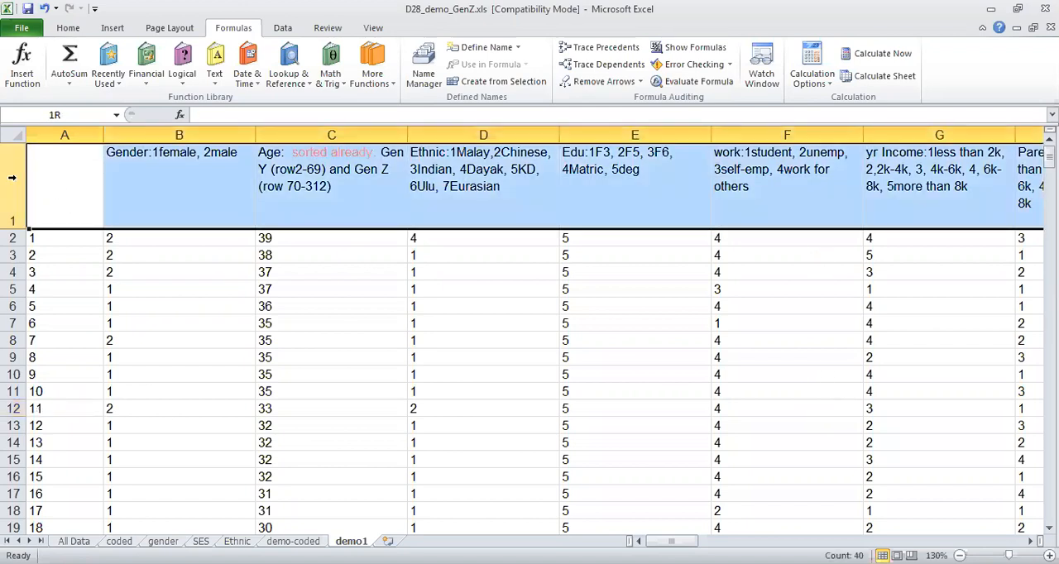
pyautogui.moveTo(12, 177); pyautogui.dragTo(13, 384)
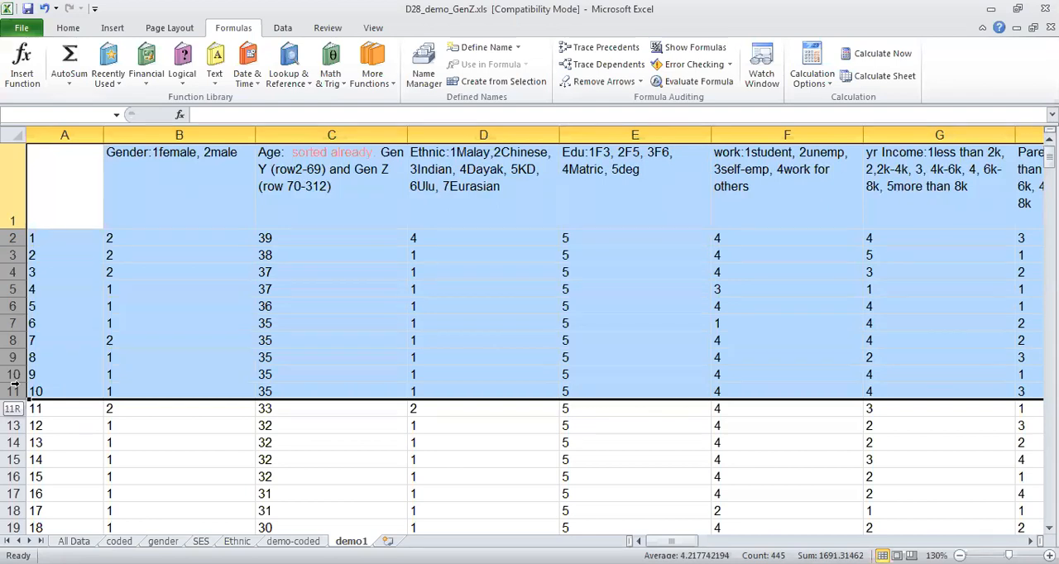
pyautogui.click(12, 239)
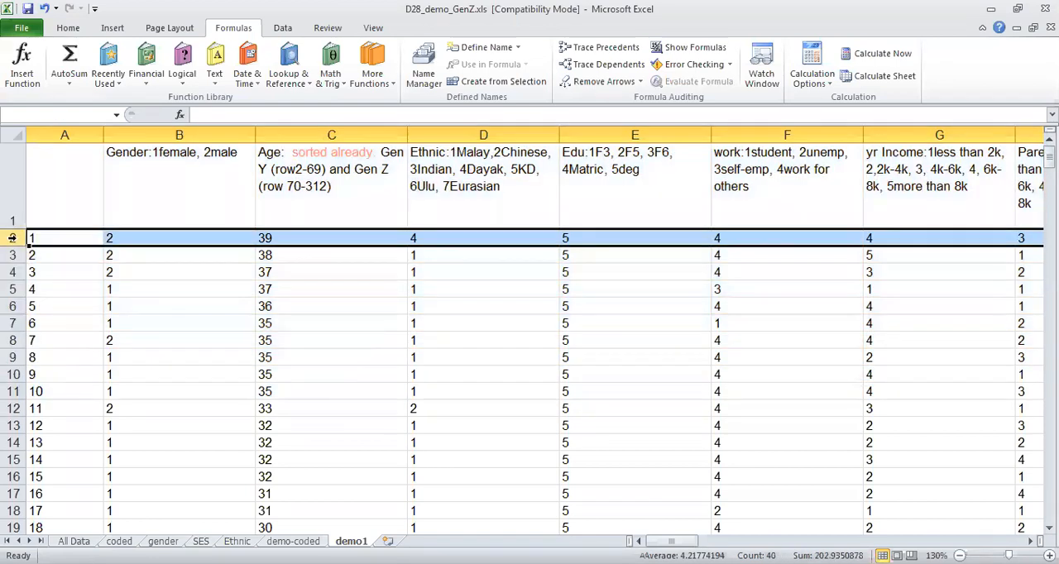
pyautogui.moveTo(12, 238); pyautogui.dragTo(31, 272)
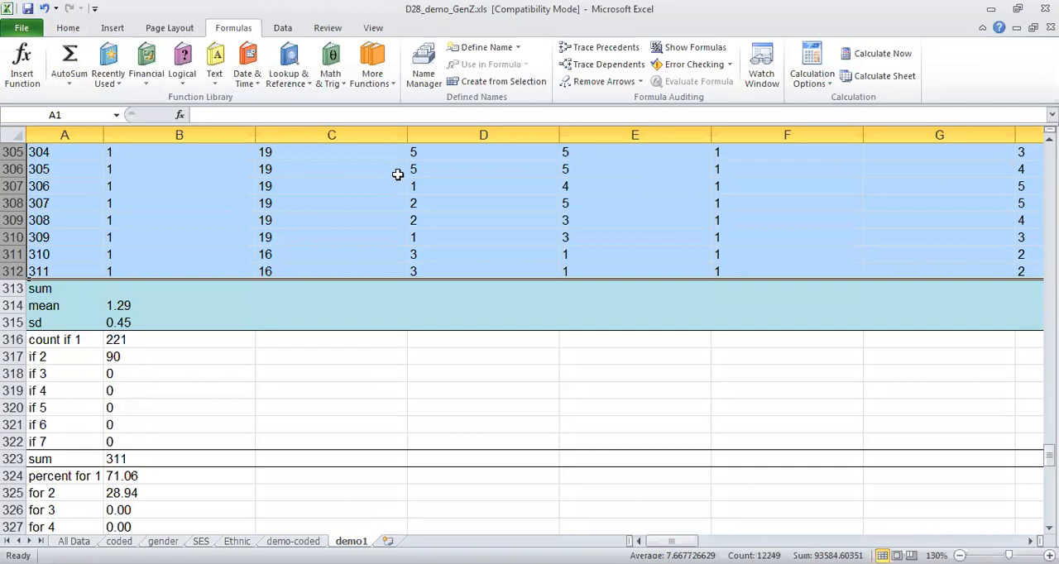
pyautogui.click(397, 173)
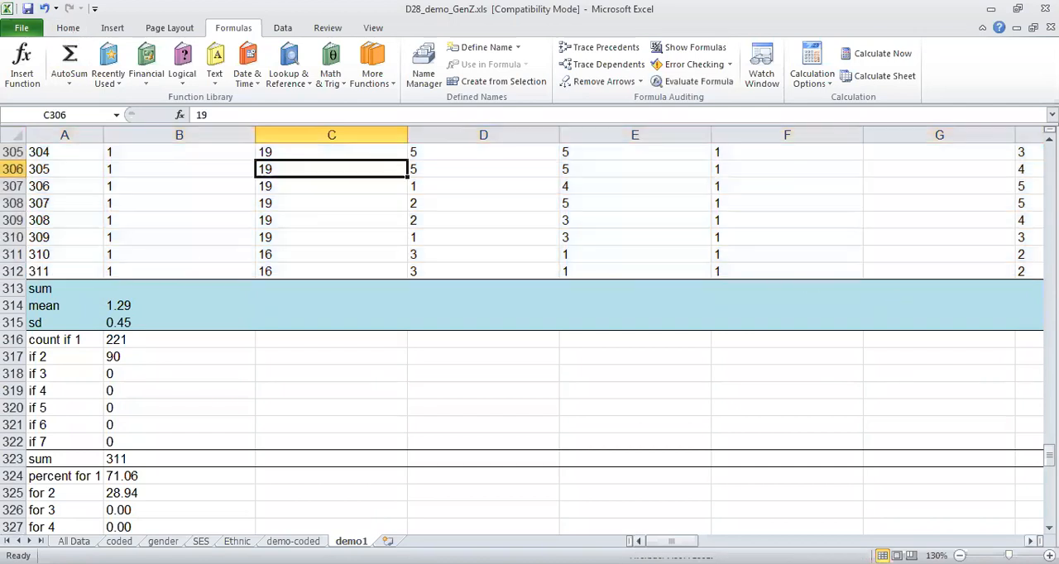
# Select the questionnaire data from AN312 back to A1, leaving out the correlation column and the summary rows.
pyautogui.click(1030, 541)
pyautogui.moveTo(681, 541); pyautogui.dragTo(971, 541)
pyautogui.click(756, 263)
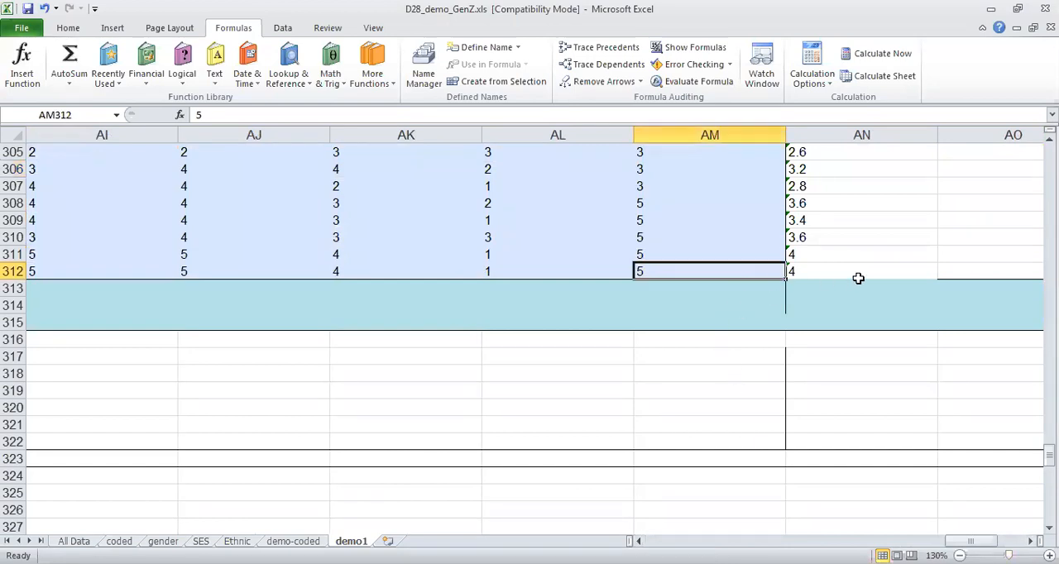
pyautogui.moveTo(792, 274); pyautogui.dragTo(11, 168)
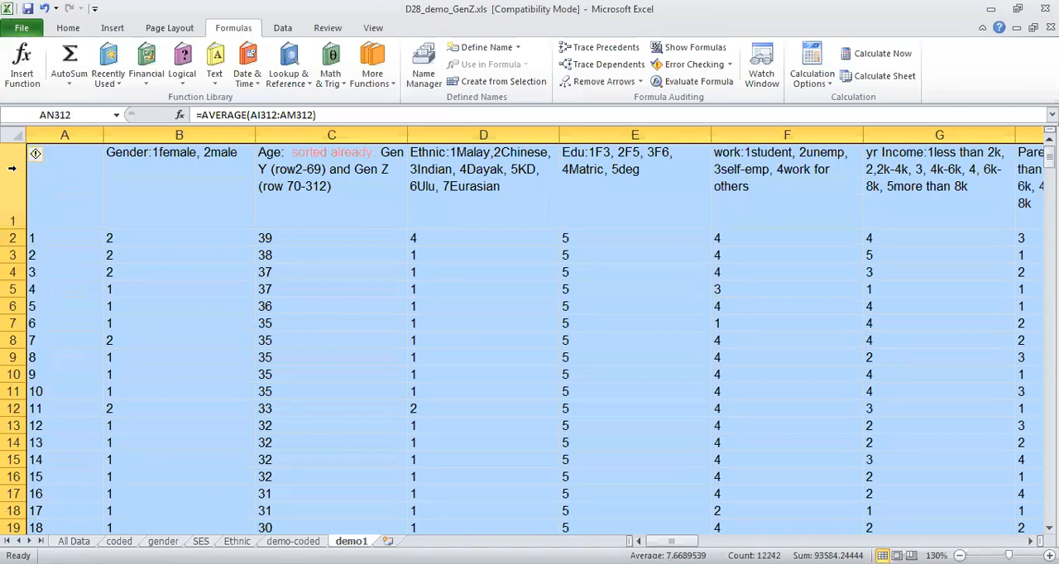
# Custom sort the selected questionnaire data on the values of the Gender column, treating the first row as headers.
pyautogui.click(67, 30)
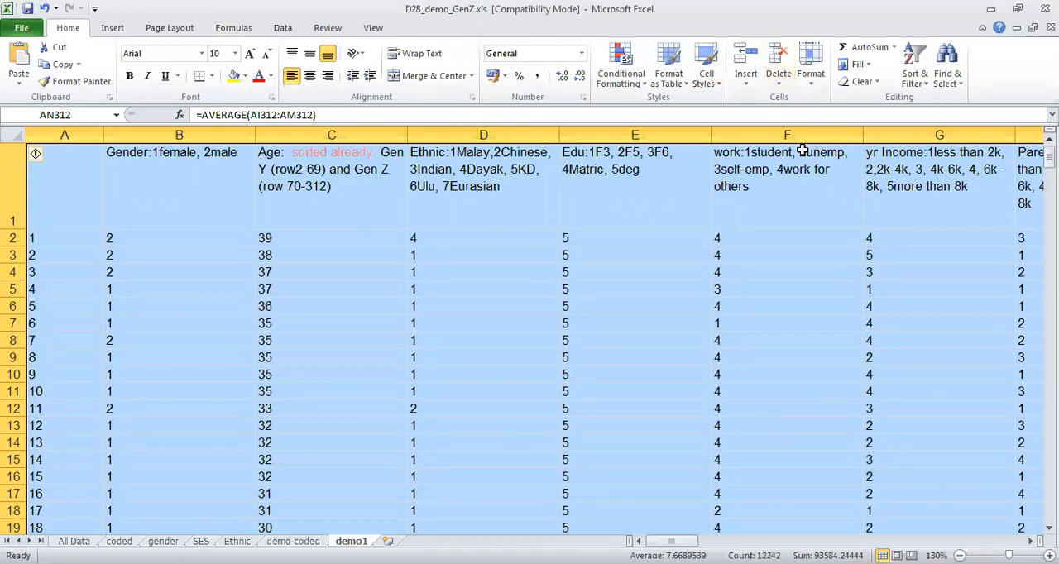
pyautogui.click(929, 90)
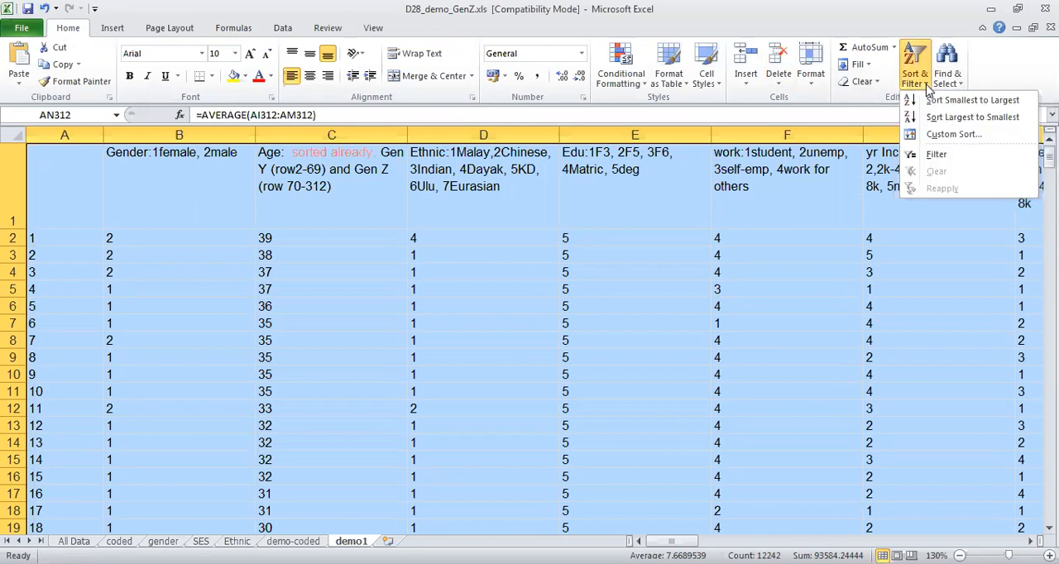
pyautogui.click(951, 134)
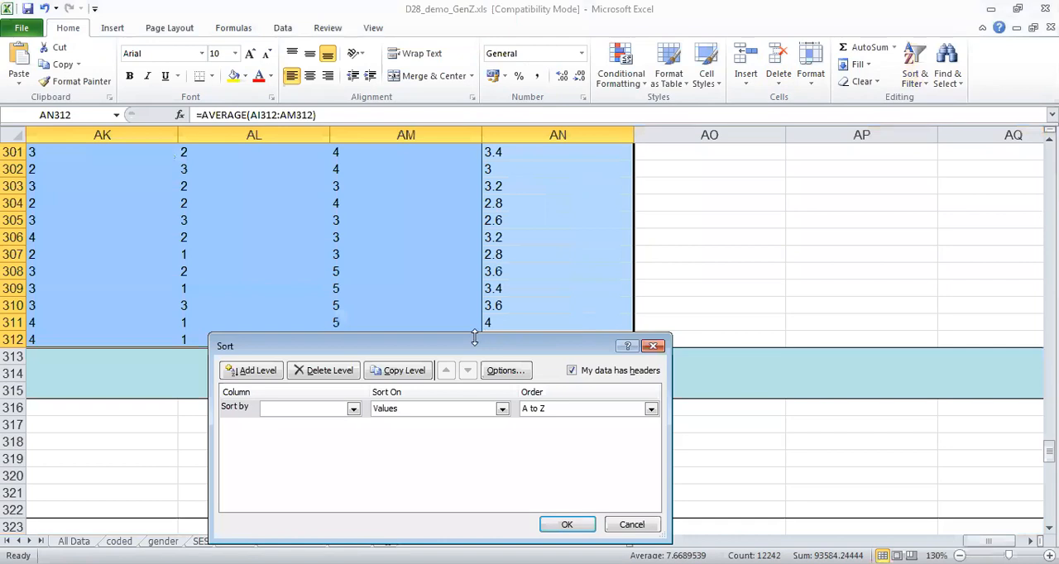
pyautogui.click(353, 410)
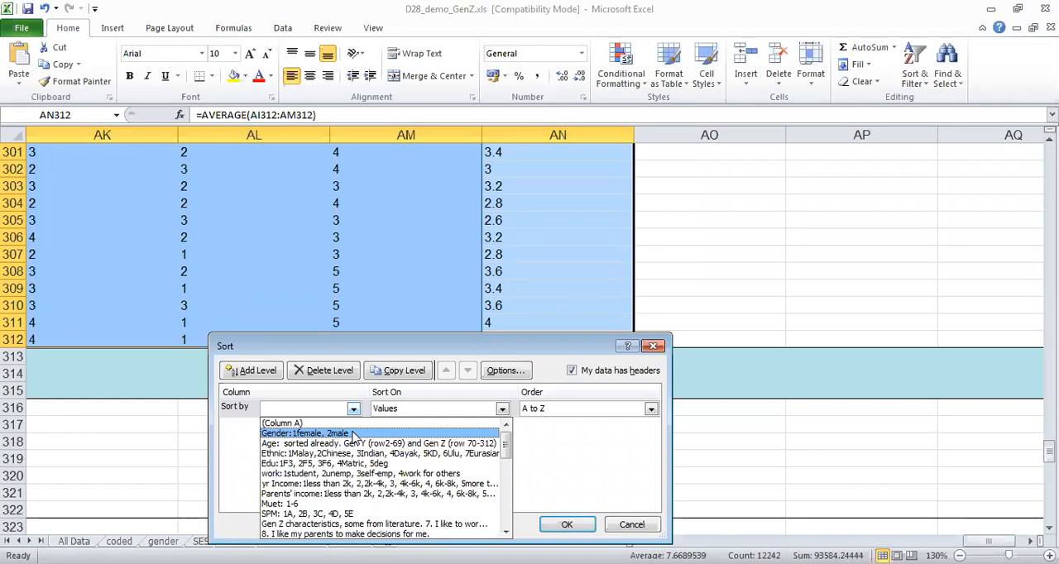
pyautogui.click(352, 434)
pyautogui.click(567, 526)
# Examine the sorted Gender column from its first data rows to the row where the coding changes from 1 to 2.
pyautogui.click(242, 385)
pyautogui.press('Left')
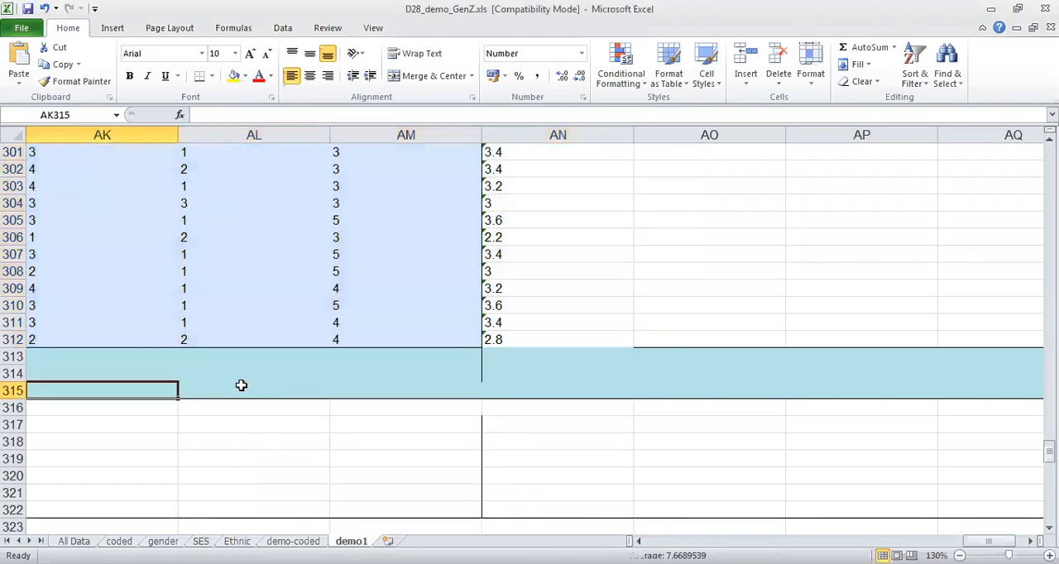
pyautogui.press('Left')
pyautogui.press('Left')
pyautogui.press('Left')
pyautogui.press('Left')
pyautogui.press('Left')
pyautogui.press('Left')
pyautogui.press('Left')
pyautogui.press('Left')
pyautogui.press('Left')
pyautogui.press('Left')
pyautogui.press('Left')
pyautogui.press('Left')
pyautogui.press('Left')
pyautogui.press('Left')
pyautogui.press('Left')
pyautogui.press('Left')
pyautogui.press('Left')
pyautogui.press('Left')
pyautogui.press('Left')
pyautogui.press('Left')
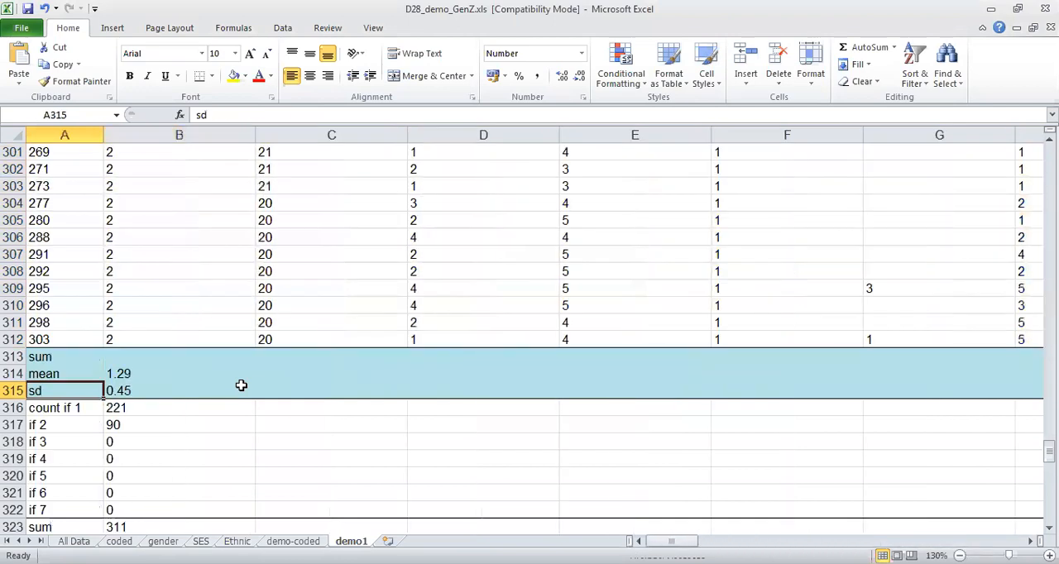
pyautogui.press('Up')
pyautogui.press('Up')
pyautogui.press('Up')
pyautogui.press('Up')
pyautogui.press('Up')
pyautogui.press('Up')
pyautogui.press('Up')
pyautogui.press('Up')
pyautogui.press('Up')
pyautogui.press('Up')
pyautogui.press('Up')
pyautogui.press('Up')
pyautogui.press('Up')
pyautogui.press('Up')
pyautogui.press('Up')
pyautogui.press('Up')
pyautogui.press('Up')
pyautogui.press('Up')
pyautogui.press('Up')
pyautogui.press('Up')
pyautogui.press('Up')
pyautogui.press('Up')
pyautogui.press('Up')
pyautogui.press('Up')
pyautogui.press('Up')
pyautogui.press('Up')
pyautogui.press('Up')
pyautogui.press('Up')
pyautogui.press('Up')
pyautogui.press('Up')
pyautogui.press('Up')
pyautogui.press('Up')
pyautogui.press('Up')
pyautogui.press('Up')
pyautogui.press('Up')
pyautogui.press('Up')
pyautogui.press('Up')
pyautogui.press('Up')
pyautogui.press('Up')
pyautogui.press('Up')
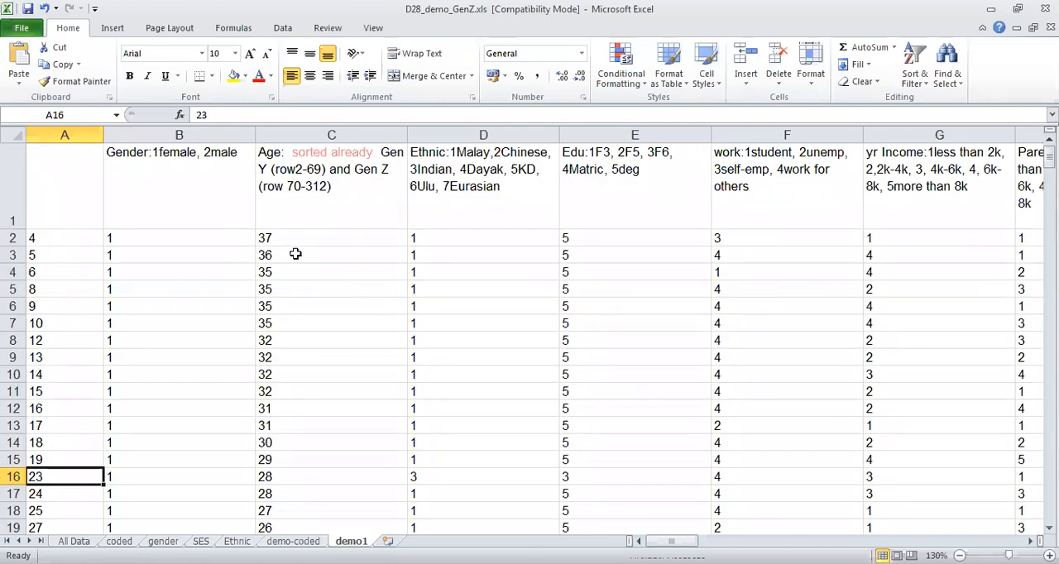
pyautogui.moveTo(163, 240); pyautogui.dragTo(165, 253)
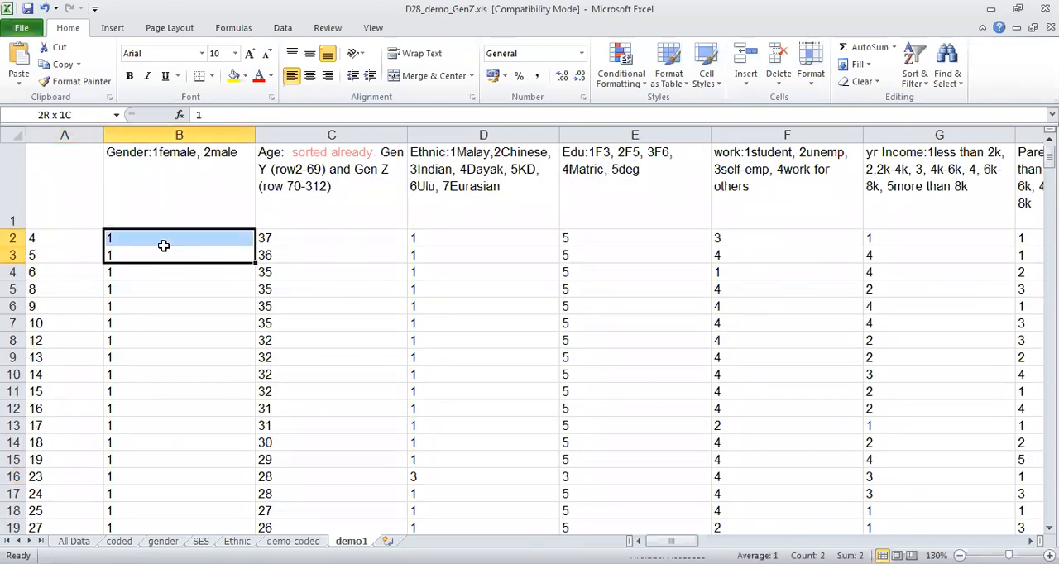
pyautogui.moveTo(1049, 158); pyautogui.dragTo(1049, 365)
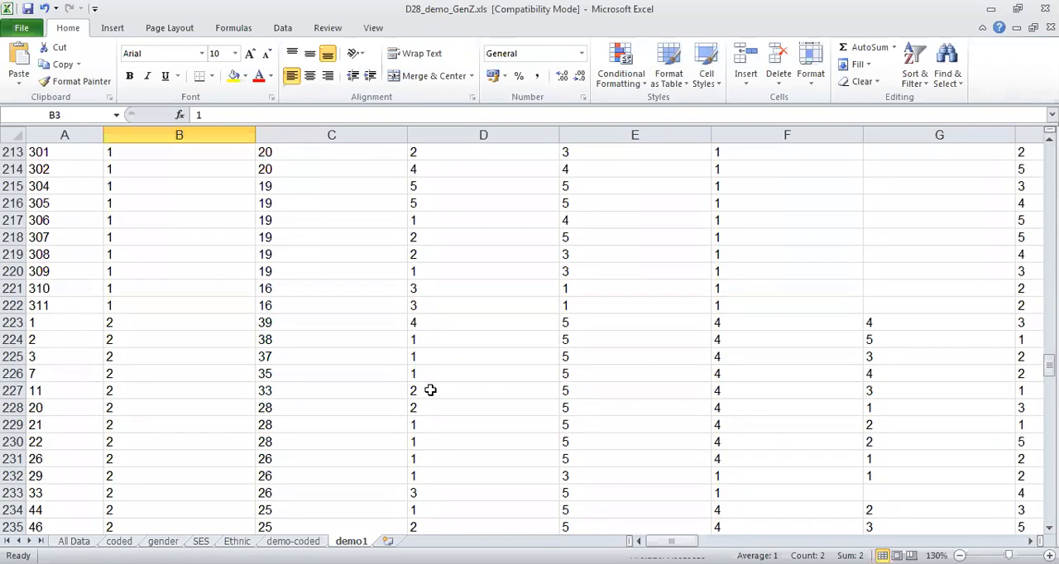
pyautogui.click(157, 328)
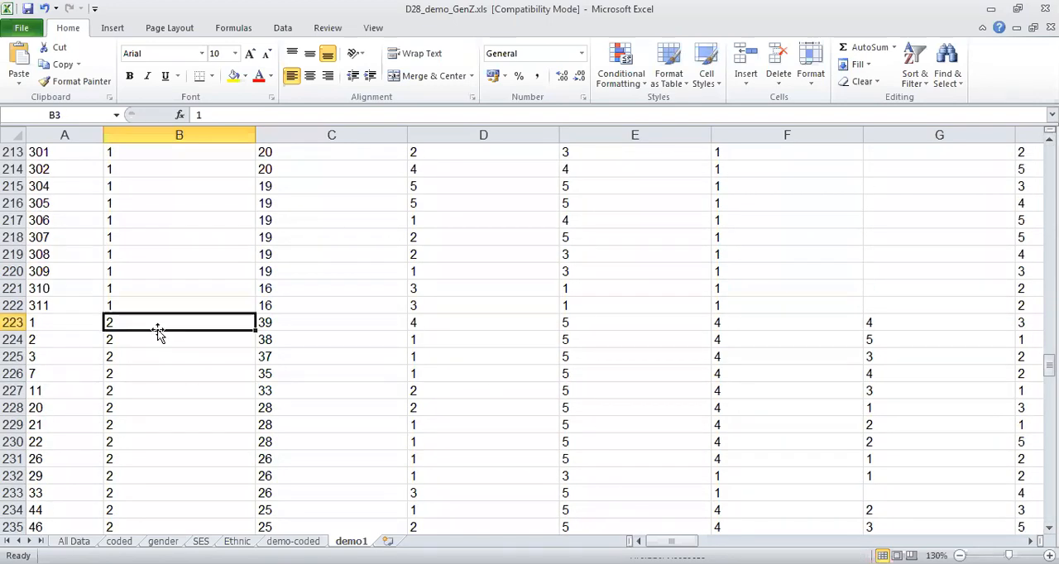
# Insert a row-range placeholder "(row-)" after "1female" in the Gender header in B1.
pyautogui.moveTo(1049, 365); pyautogui.dragTo(199, 155)
pyautogui.click(198, 155)
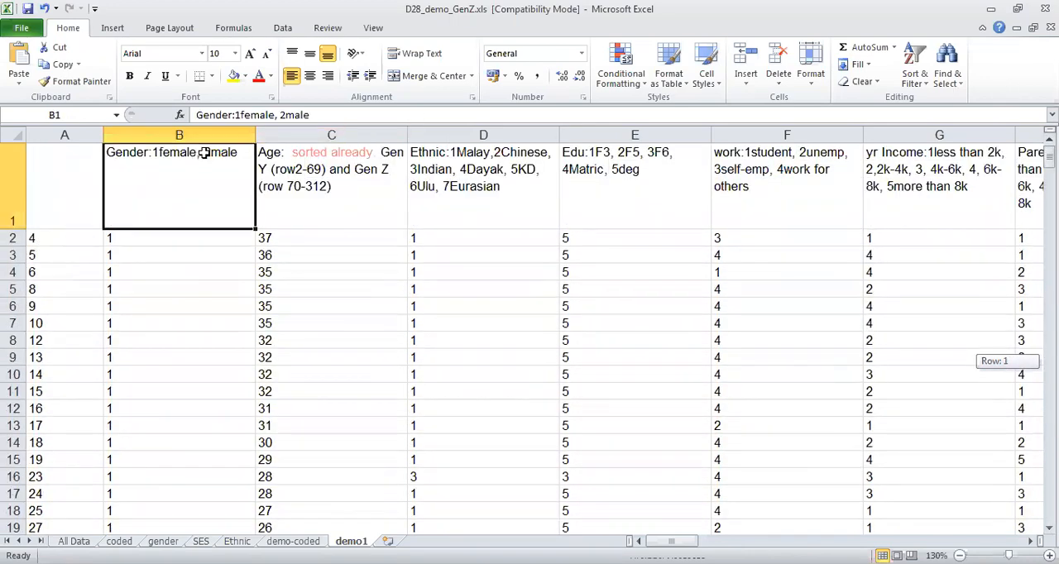
pyautogui.click(340, 115)
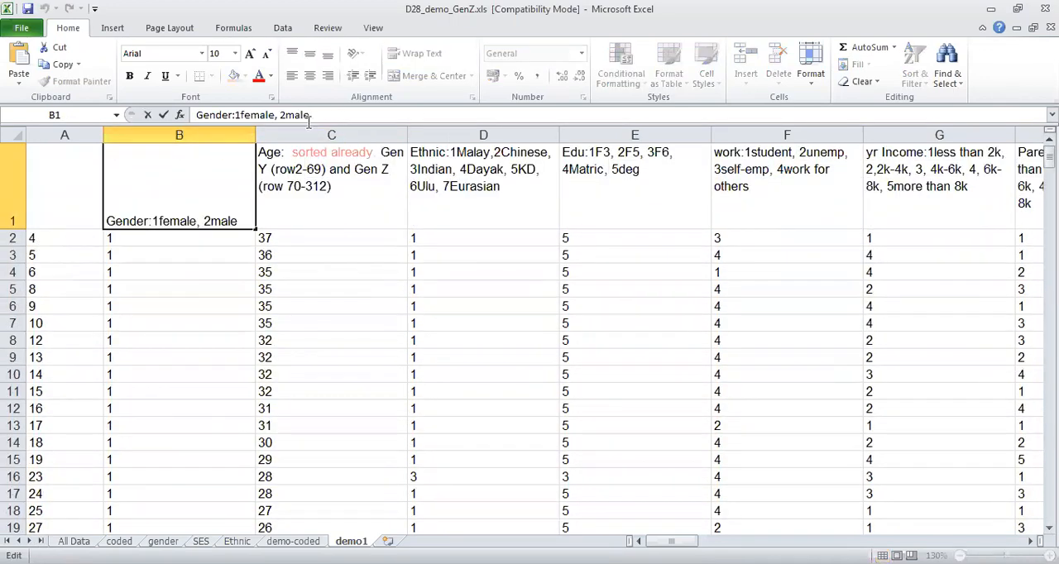
pyautogui.click(275, 115)
pyautogui.write('(ro')
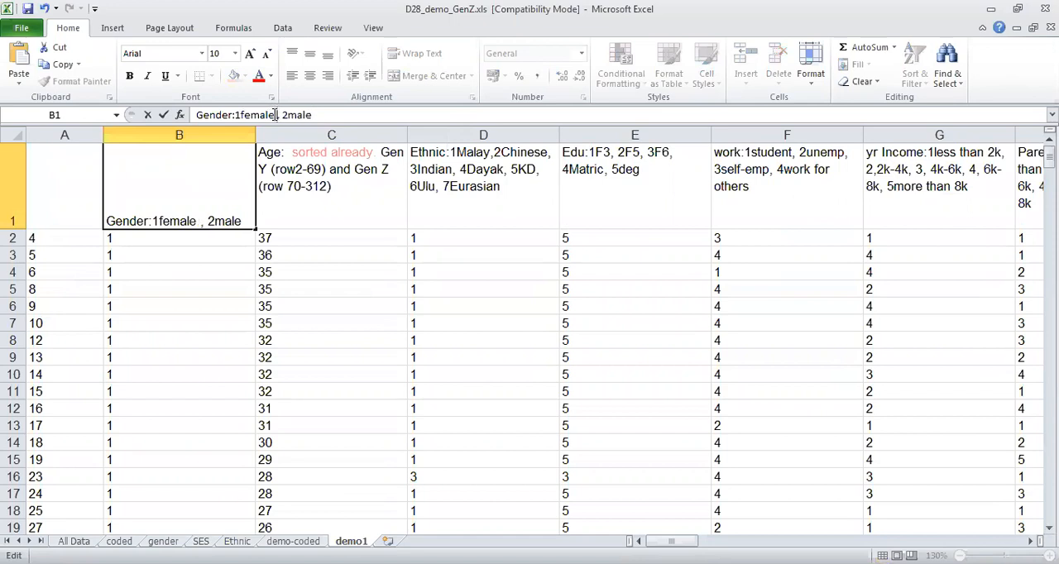
pyautogui.write('w')
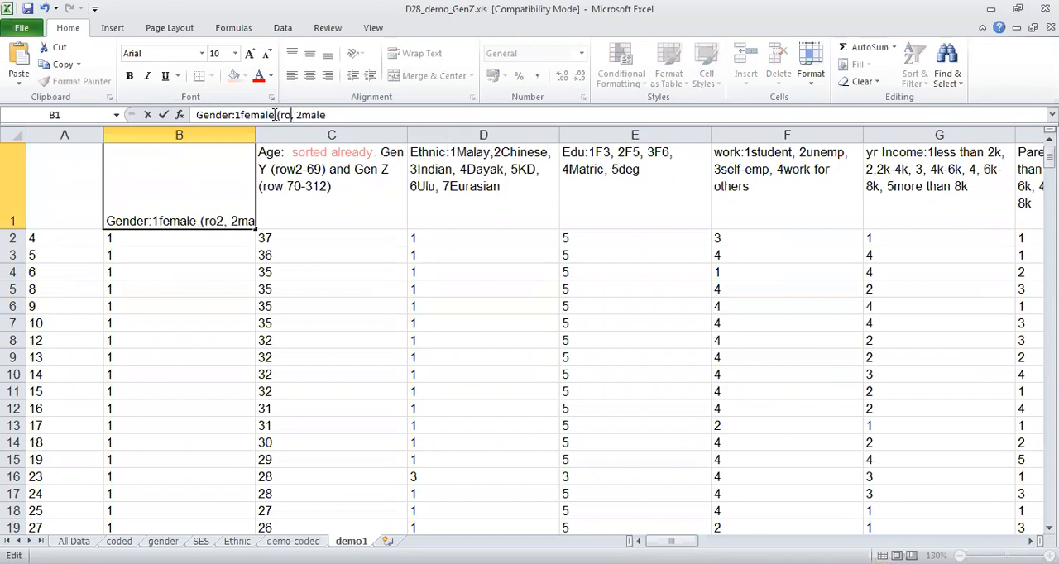
pyautogui.write('-')
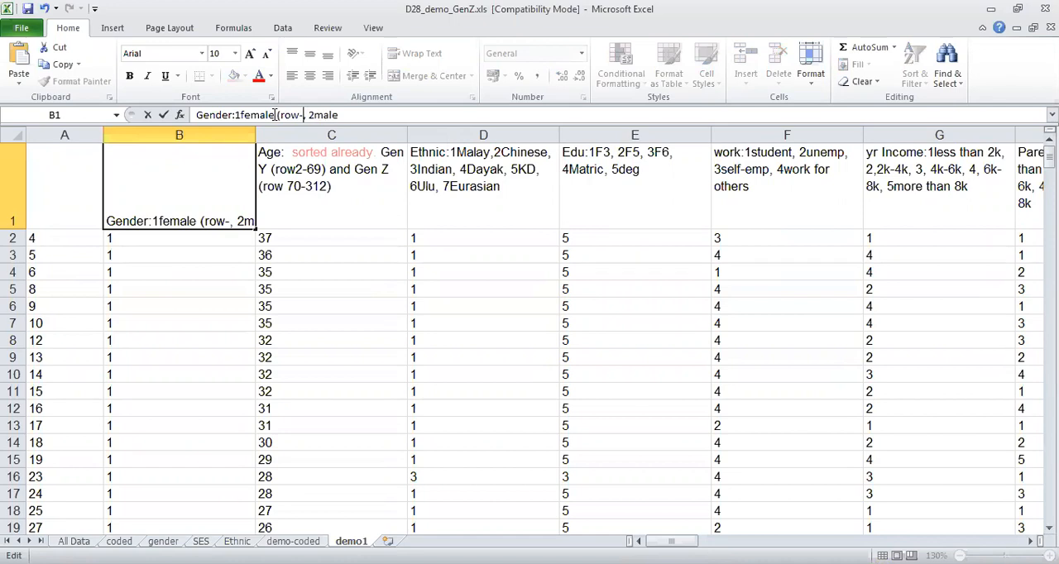
pyautogui.write(')')
pyautogui.click(873, 239)
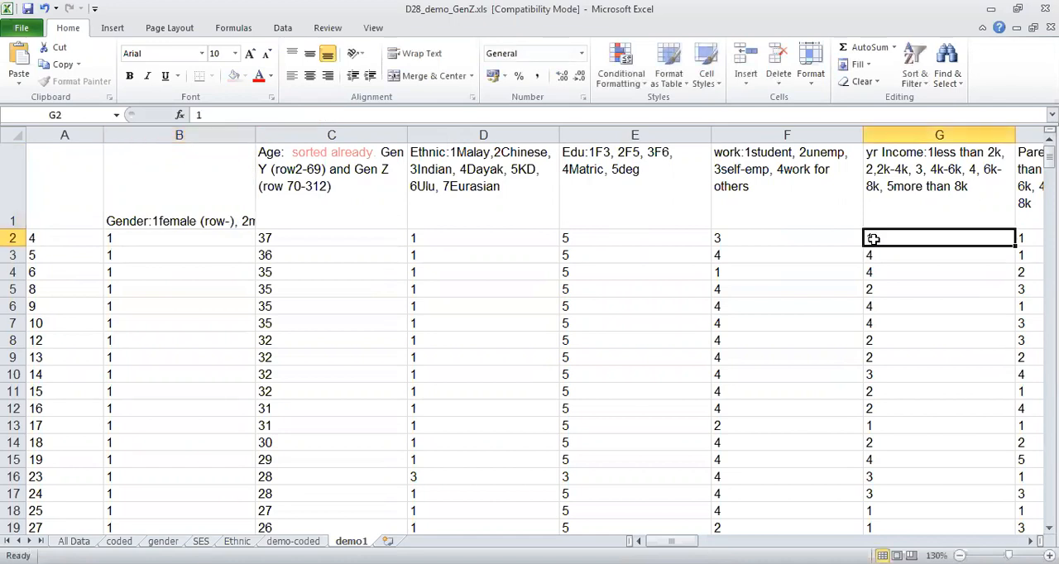
# Check the last row coded 1 in the Gender column and complete the female range in the B1 header as "(row2-222)".
pyautogui.moveTo(1050, 157); pyautogui.dragTo(1050, 363)
pyautogui.click(178, 256)
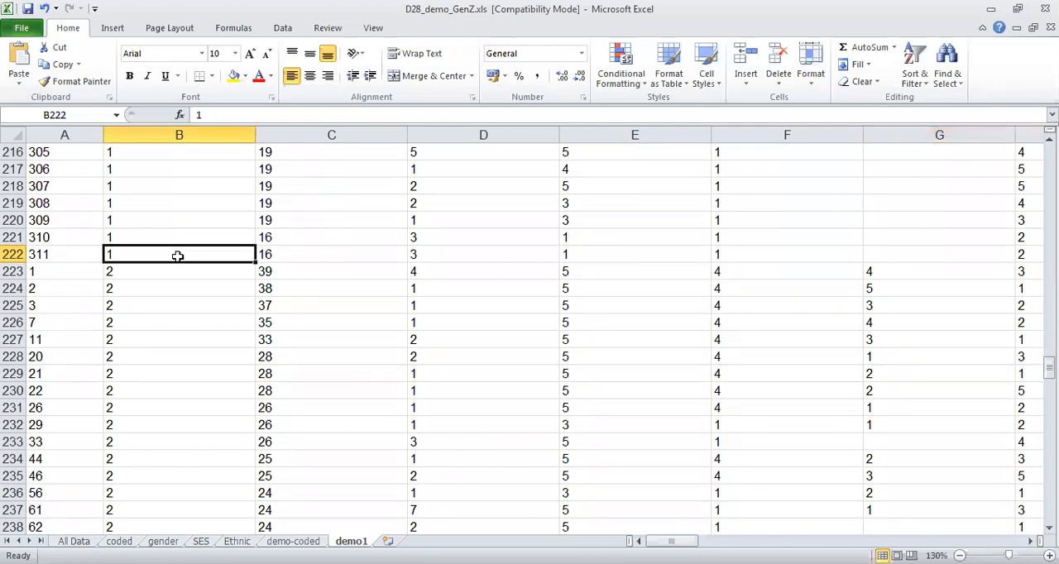
pyautogui.moveTo(1050, 365); pyautogui.dragTo(1049, 153)
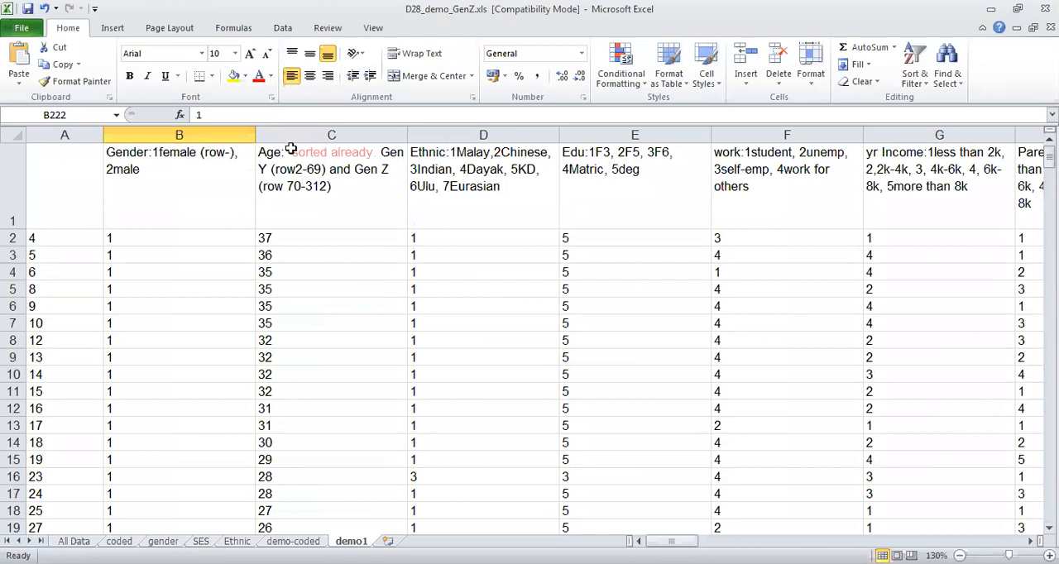
pyautogui.click(194, 161)
pyautogui.click(303, 115)
pyautogui.write('2-222')
# Append the male row range "(row223-312)" after "2male" in the B1 header.
pyautogui.press('End')
pyautogui.write('row')
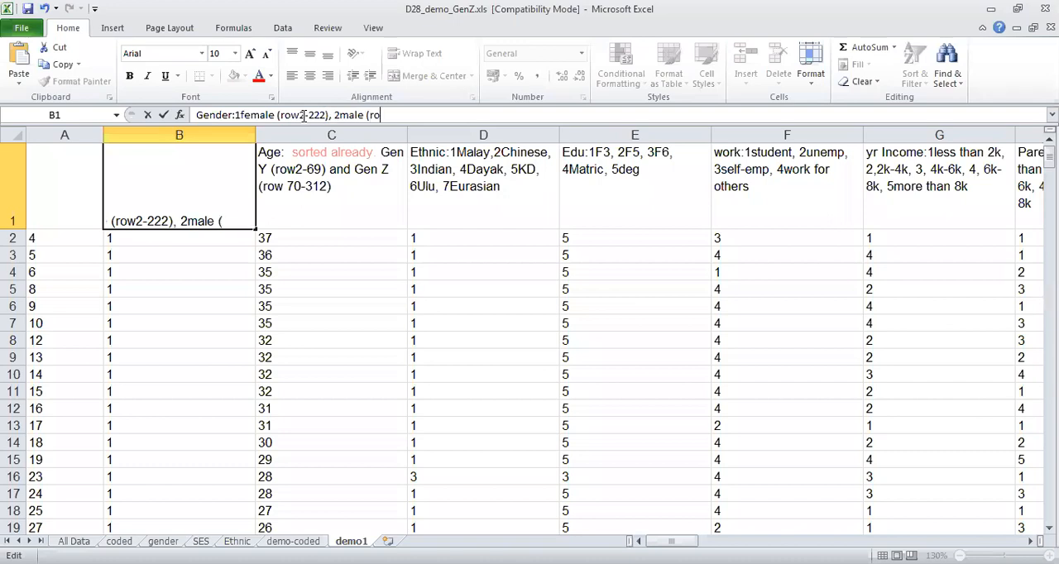
pyautogui.write('223-312)')
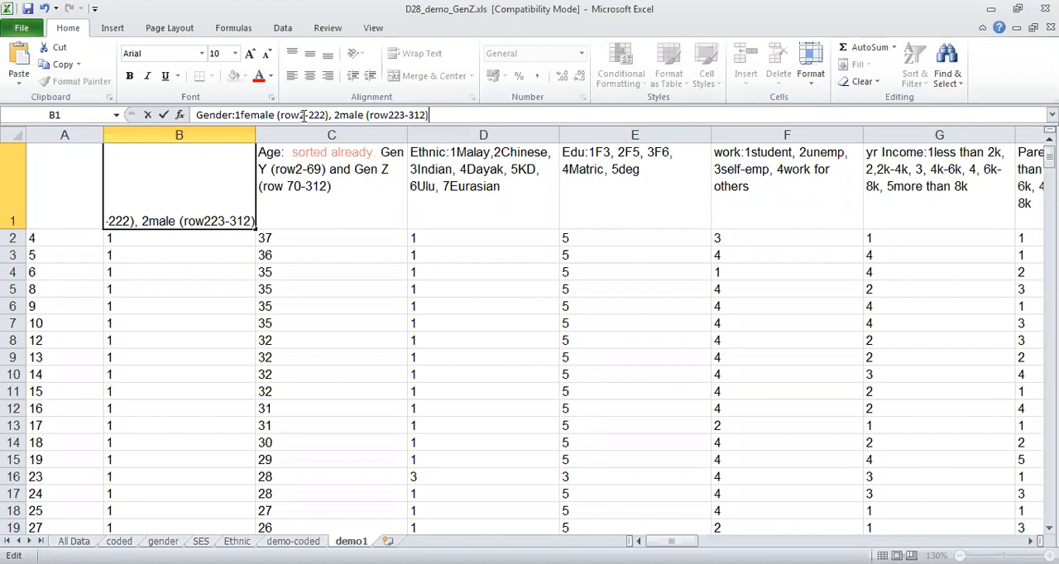
pyautogui.press('Return')
pyautogui.press('Up')
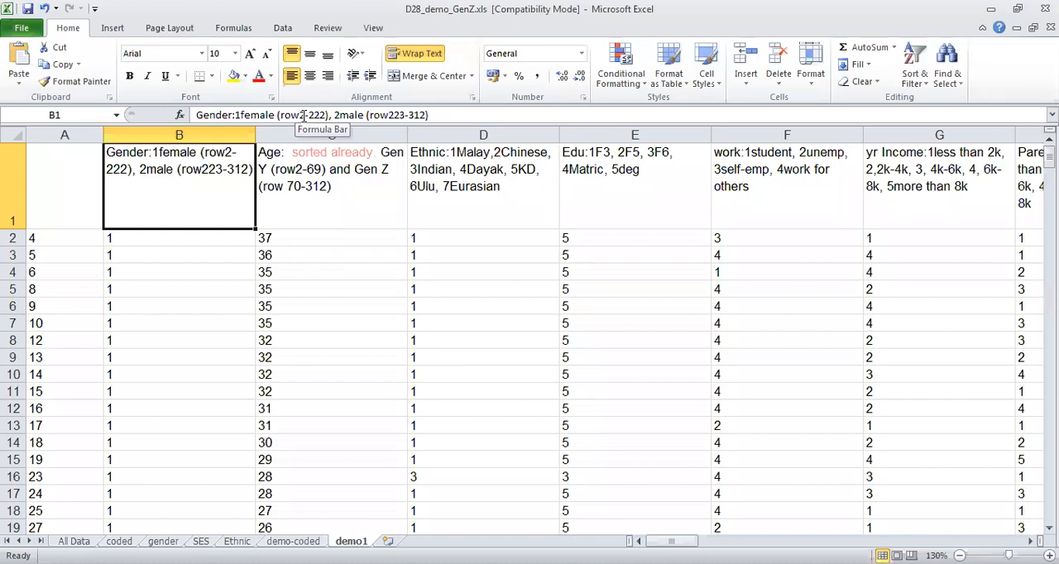
# Copy the full text of the Gender header from B1.
pyautogui.click(303, 115)
pyautogui.tripleClick(303, 115)
pyautogui.hotkey('ctrl', 'c')
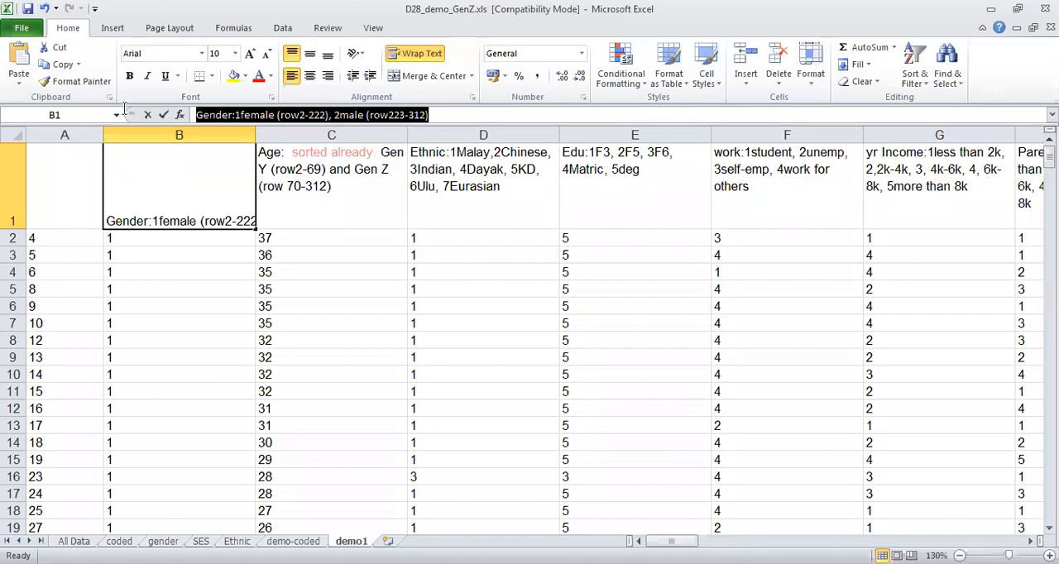
pyautogui.press('Return')
# Enter the label "t-test for gender dif in Gen Z and Gen Y characteristics" in cell AO9.
pyautogui.press('Right')
pyautogui.press('Right')
pyautogui.press('Right')
pyautogui.press('Right')
pyautogui.press('Right')
pyautogui.press('Right')
pyautogui.press('Right')
pyautogui.press('Right')
pyautogui.press('Right')
pyautogui.press('Right')
pyautogui.press('Right')
pyautogui.press('Right')
pyautogui.press('Right')
pyautogui.press('Right')
pyautogui.press('Right')
pyautogui.press('Right')
pyautogui.press('Right')
pyautogui.press('Right')
pyautogui.press('Right')
pyautogui.press('Right')
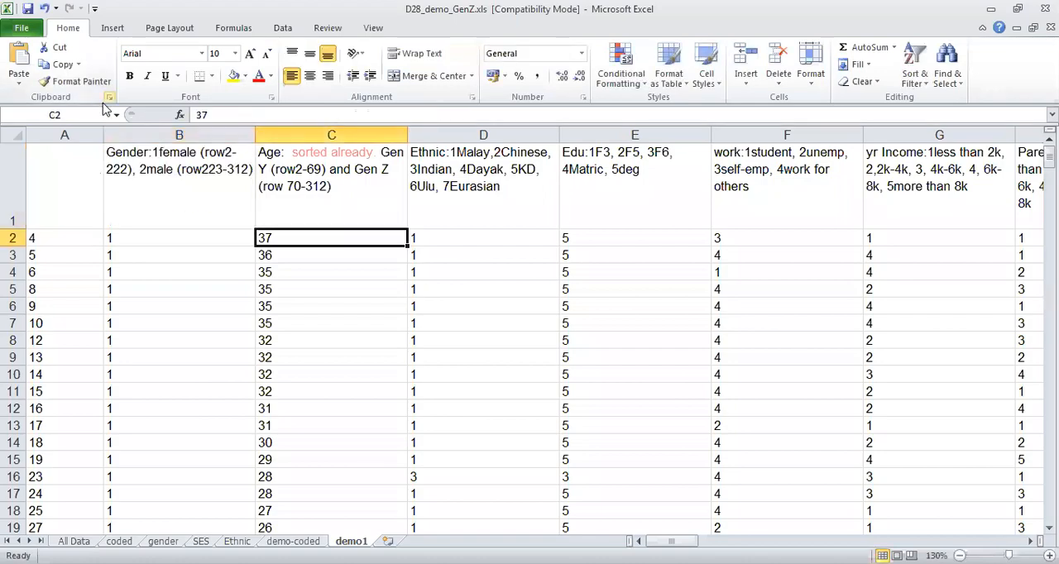
pyautogui.press('Right')
pyautogui.press('Right')
pyautogui.press('Right')
pyautogui.press('Right')
pyautogui.press('Right')
pyautogui.press('Right')
pyautogui.press('Right')
pyautogui.press('Right')
pyautogui.press('Right')
pyautogui.press('Right')
pyautogui.press('Right')
pyautogui.press('Right')
pyautogui.press('Right')
pyautogui.press('Right')
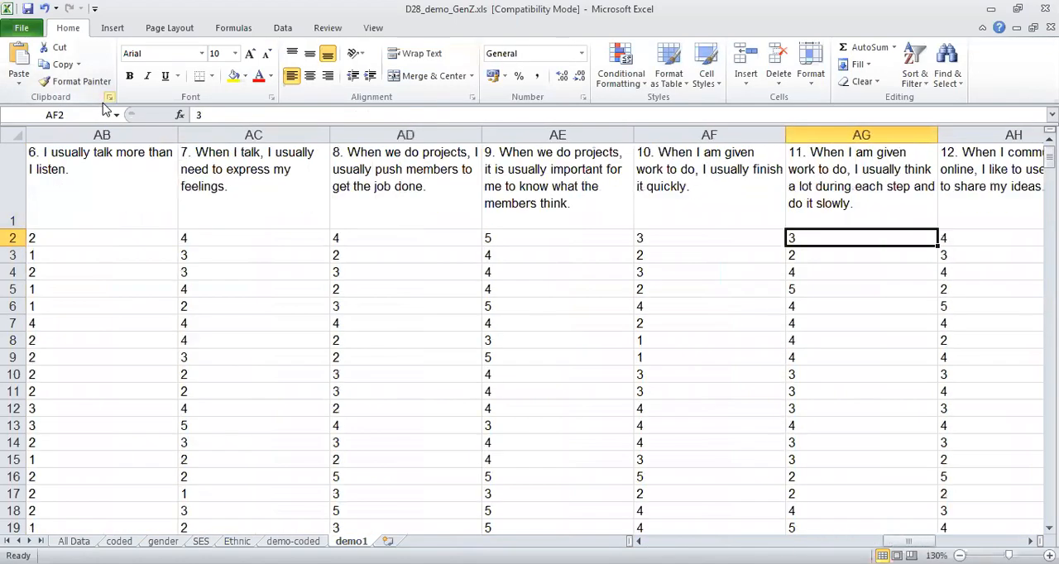
pyautogui.press('Right')
pyautogui.press('Right')
pyautogui.press('Down')
pyautogui.press('Down')
pyautogui.press('Down')
pyautogui.press('Down')
pyautogui.press('Down')
pyautogui.press('Down')
pyautogui.press('Down')
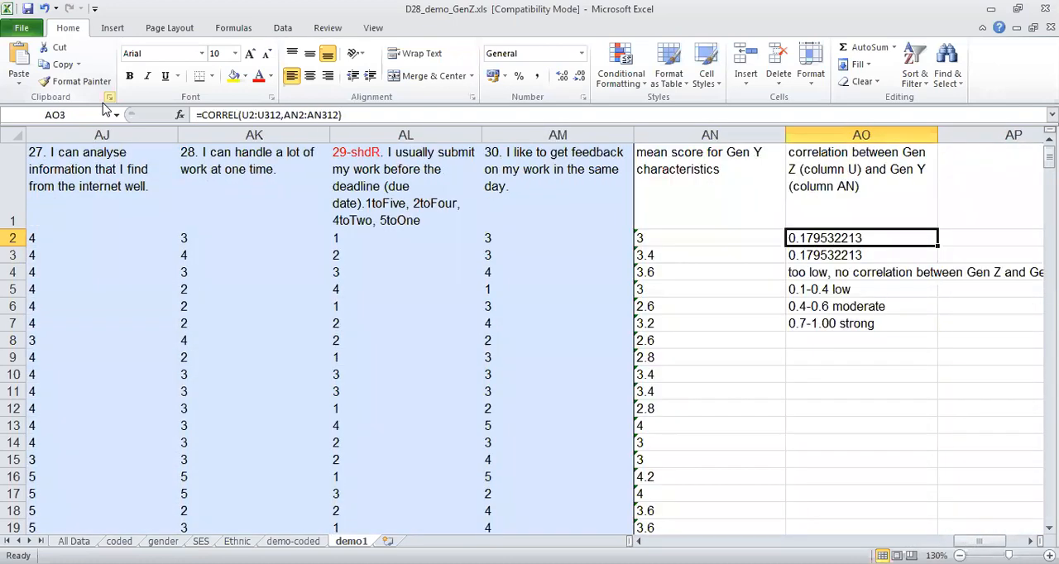
pyautogui.write('t-test')
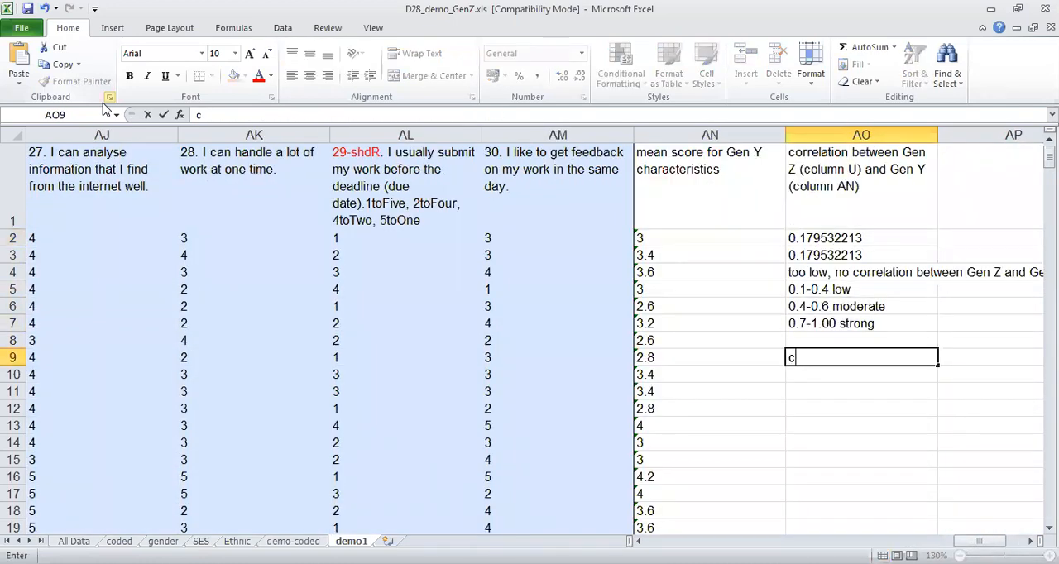
pyautogui.write(' for gender dif')
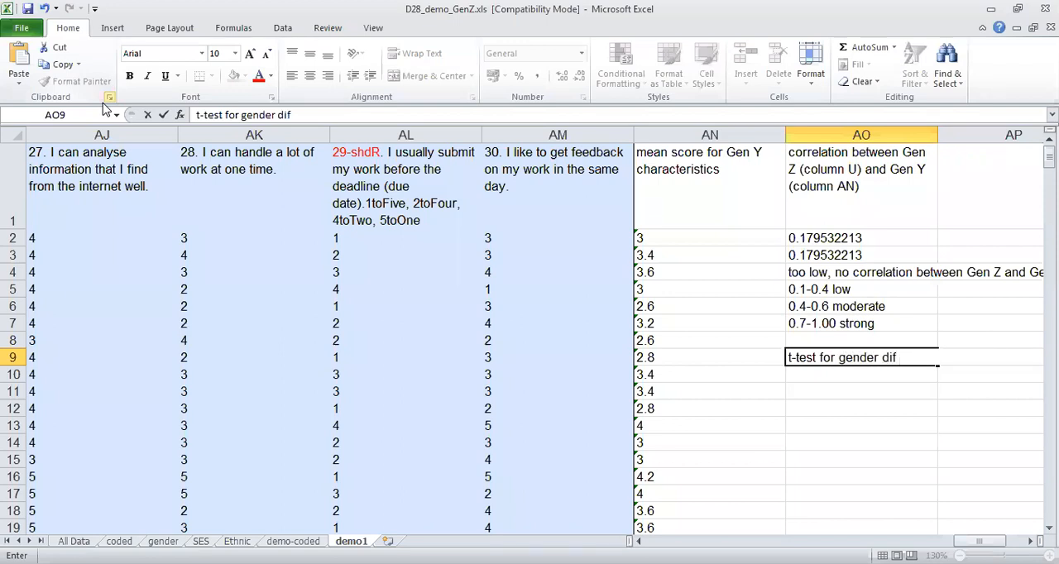
pyautogui.write('in Gen Z and Gen &')
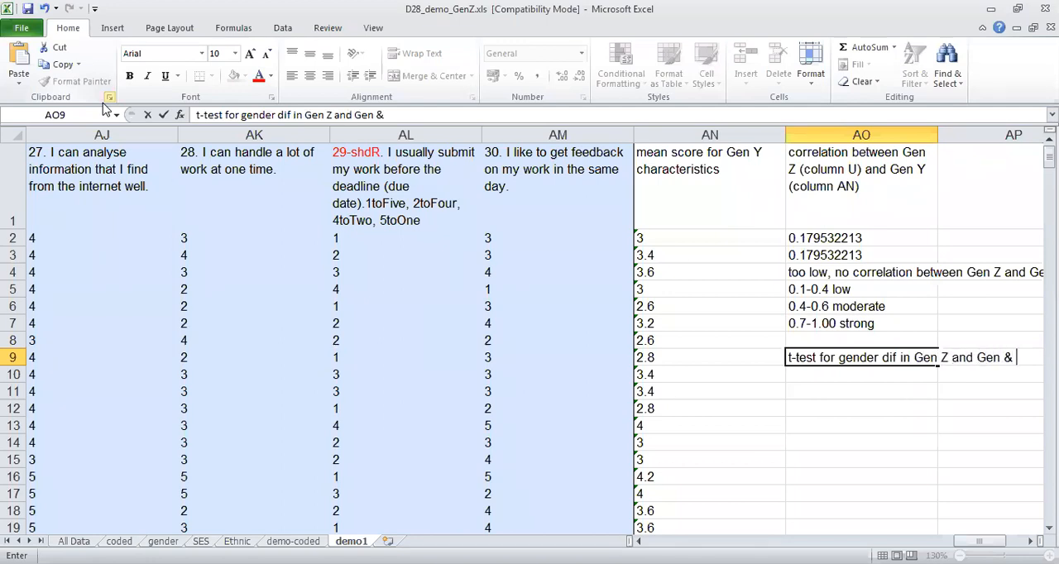
pyautogui.press('BackSpace')
pyautogui.write('Y characteristics')
pyautogui.press('Return')
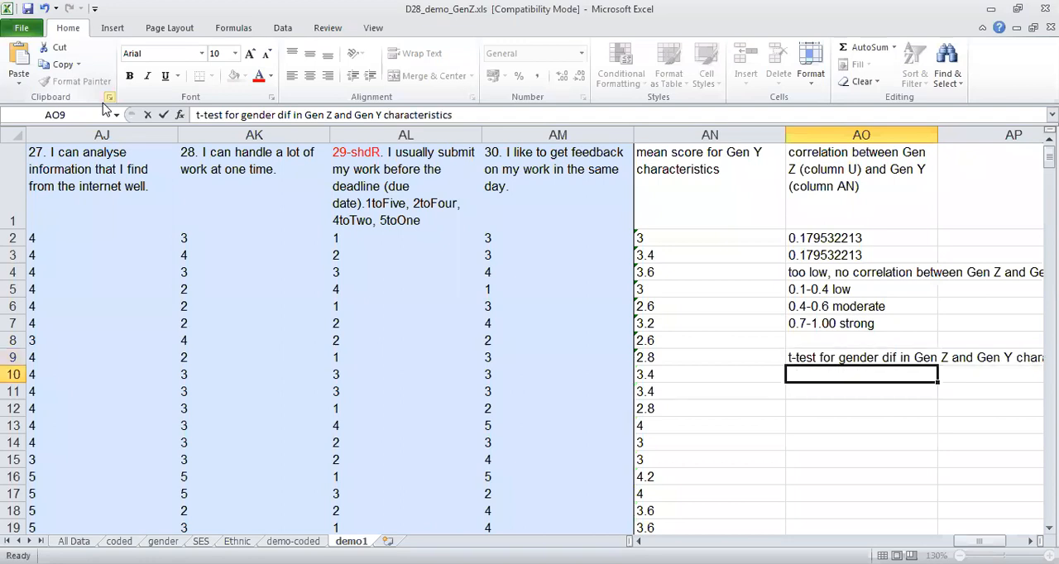
# Paste the copied text "Gender:1female (row2-222), 2male (row223-312)" into cell AO10.
pyautogui.hotkey('ctrl', 'v')
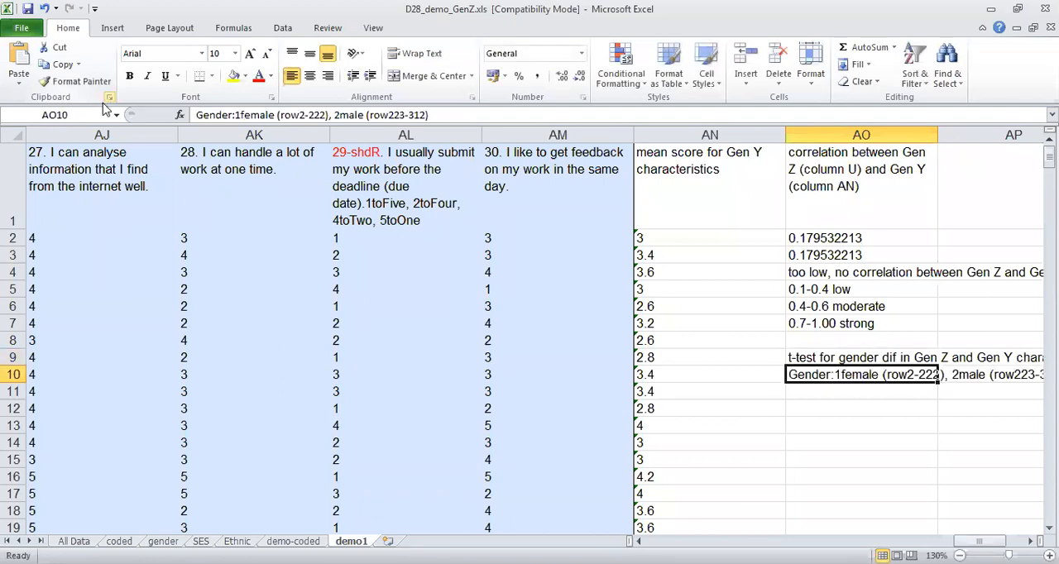
pyautogui.press('Return')
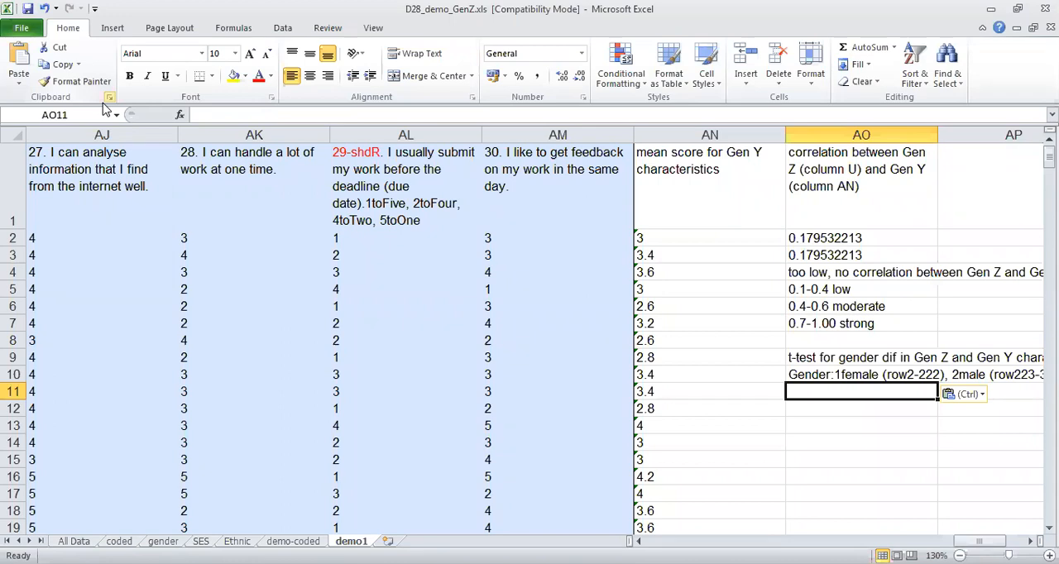
# Insert a T.TEST function in cell AO11 with the female Gen Z mean scores U2:U222 as Array1.
pyautogui.click(234, 28)
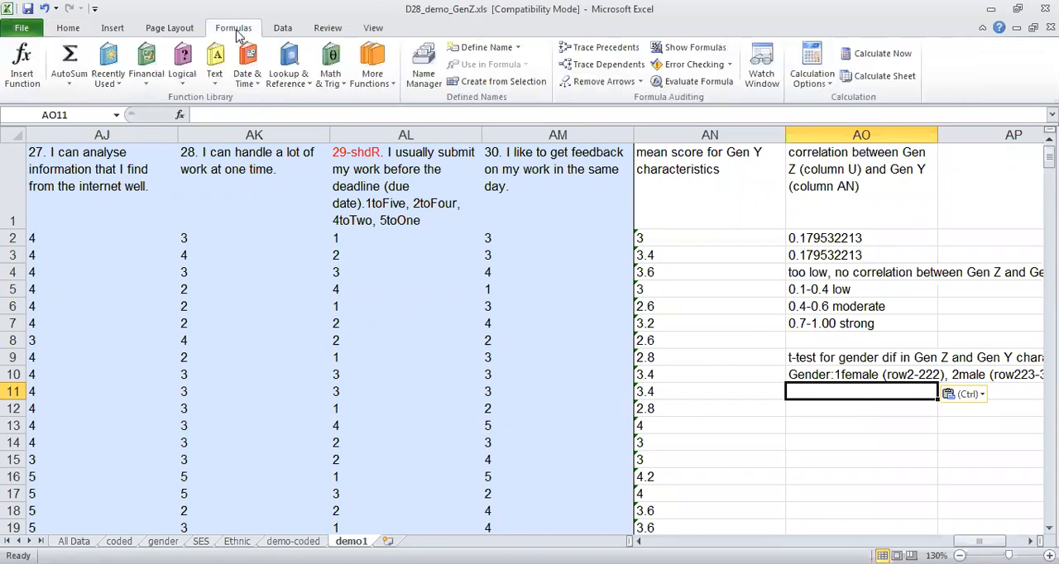
pyautogui.click(364, 66)
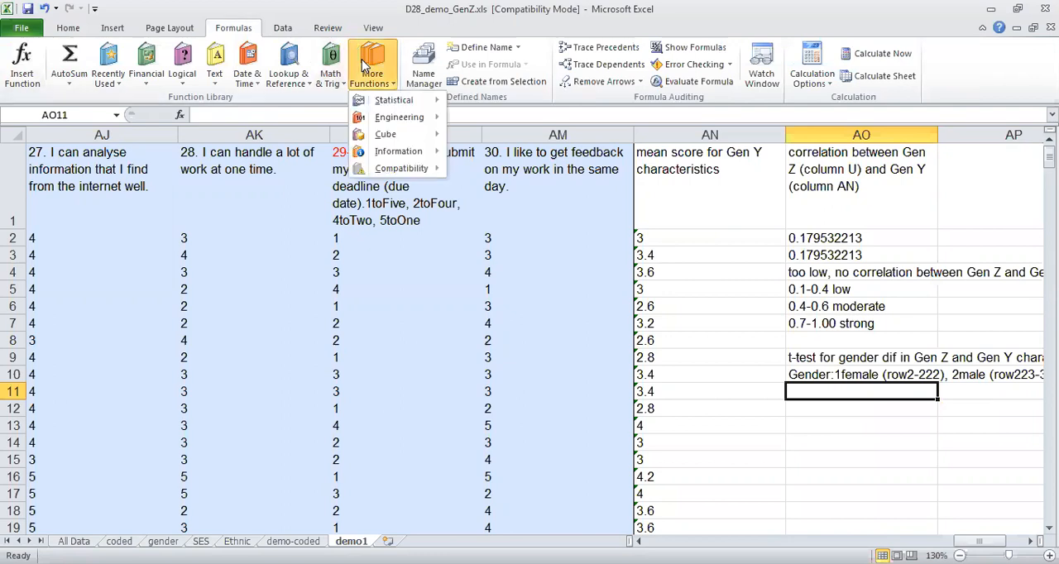
pyautogui.moveTo(392, 103)
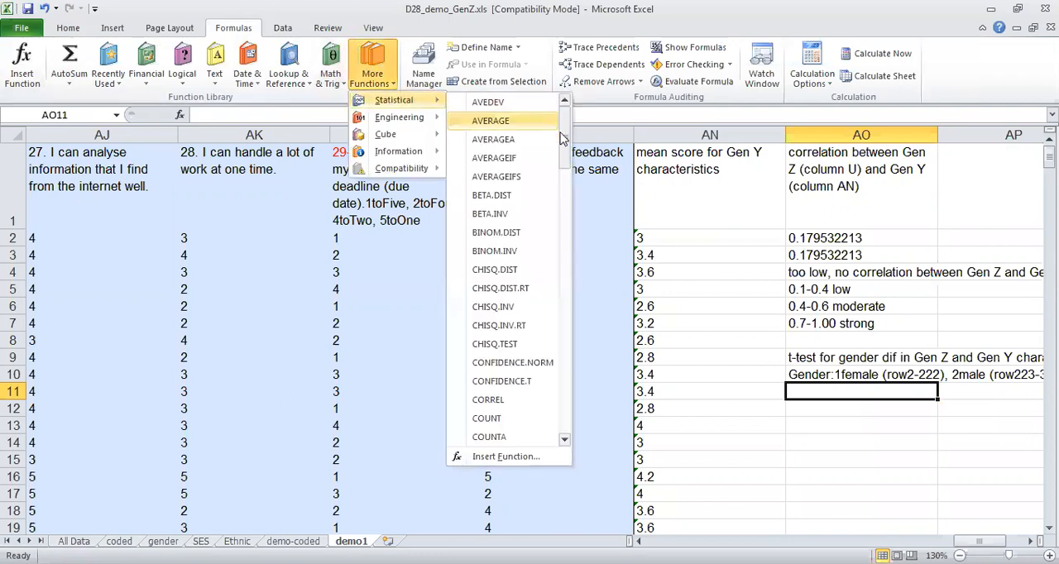
pyautogui.moveTo(568, 141); pyautogui.dragTo(582, 393)
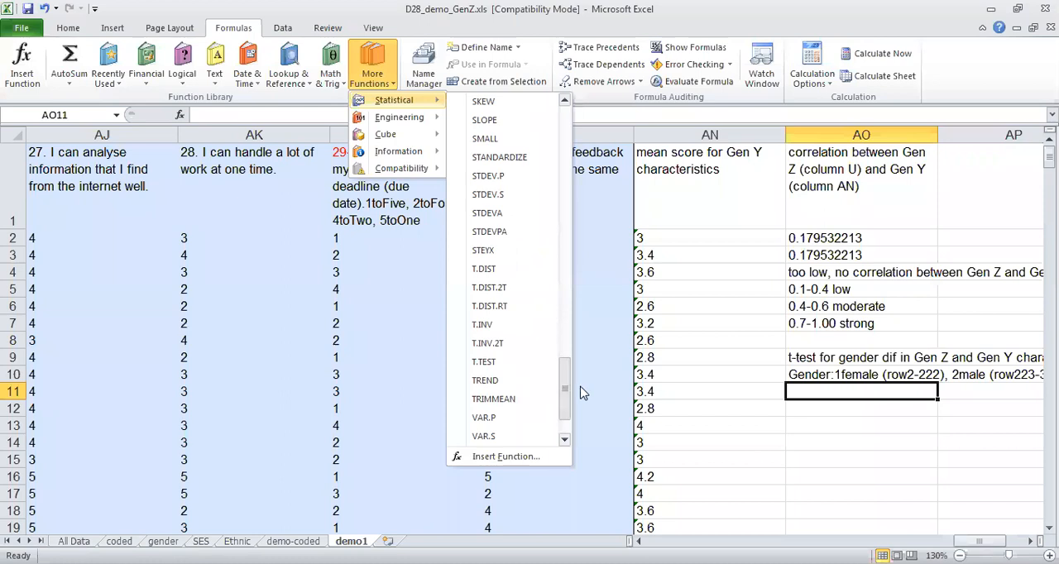
pyautogui.click(486, 364)
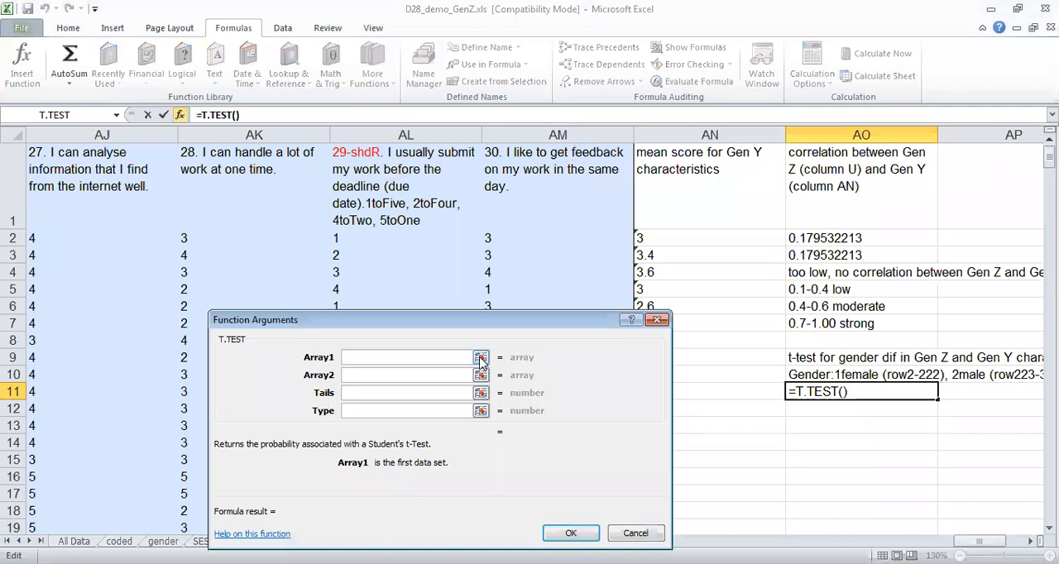
pyautogui.click(481, 358)
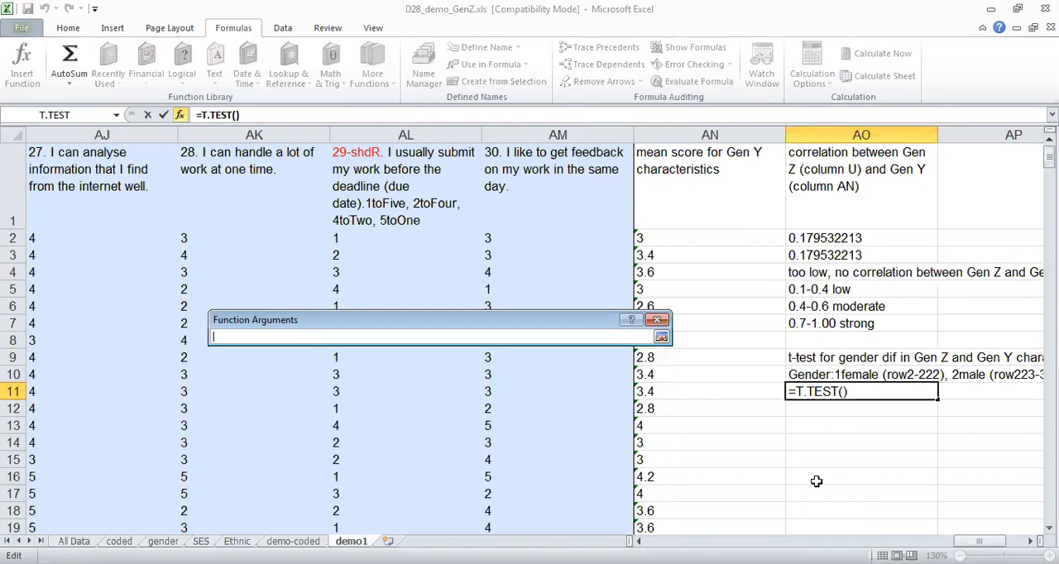
pyautogui.moveTo(979, 541); pyautogui.dragTo(821, 541)
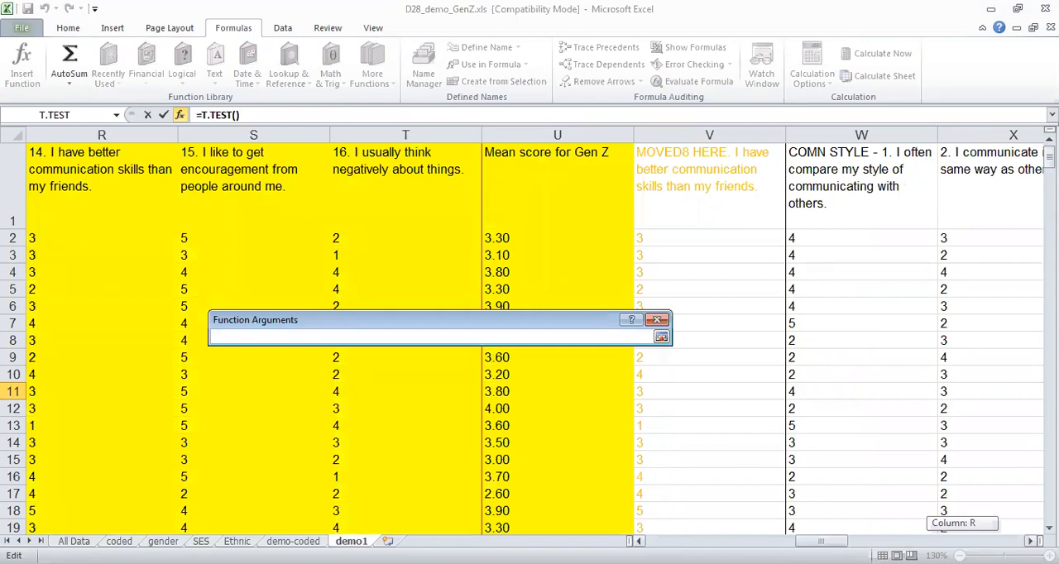
pyautogui.click(539, 239)
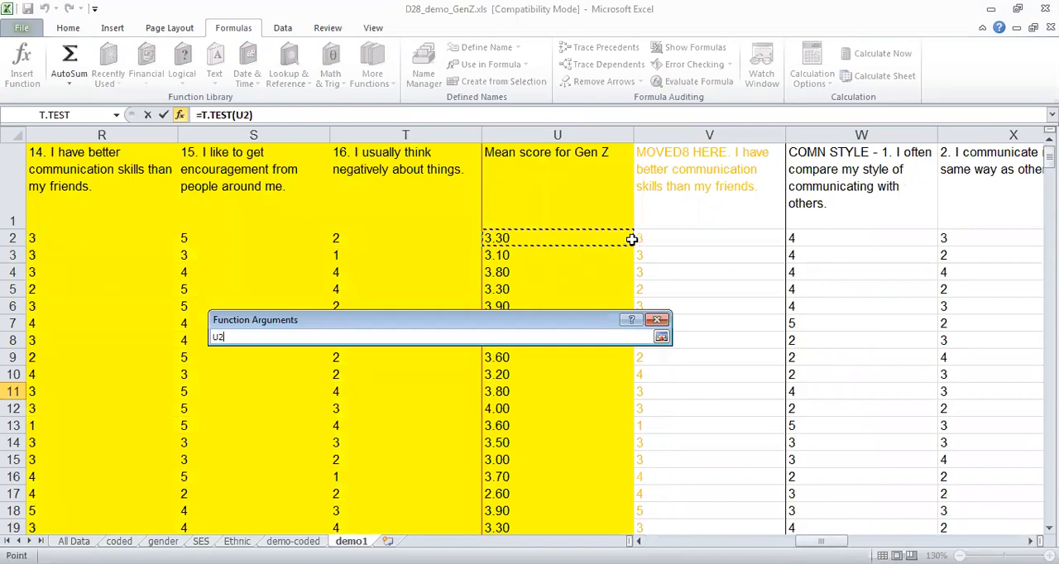
pyautogui.moveTo(548, 241); pyautogui.dragTo(536, 135)
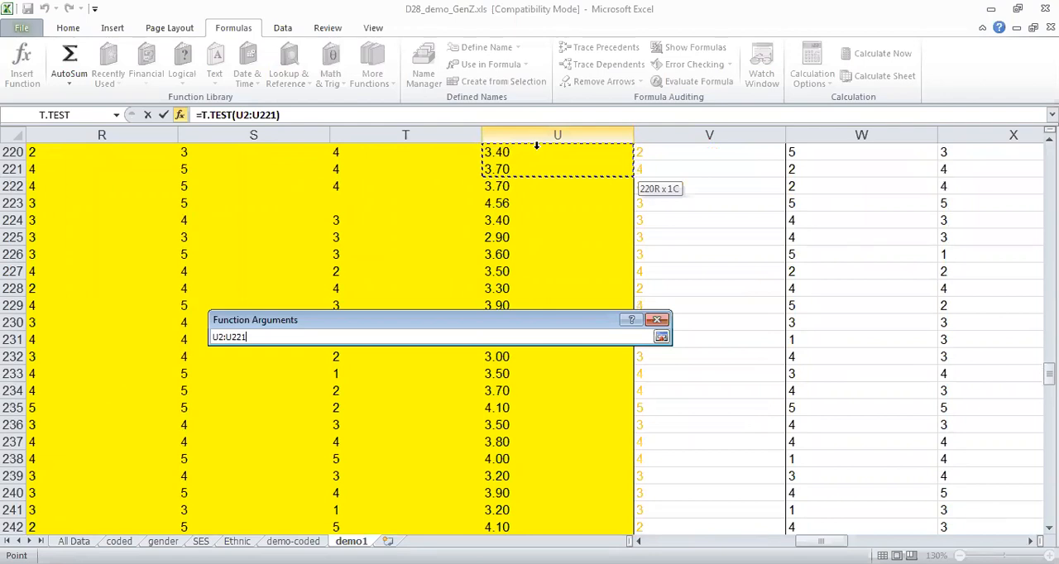
pyautogui.moveTo(539, 194); pyautogui.dragTo(539, 190)
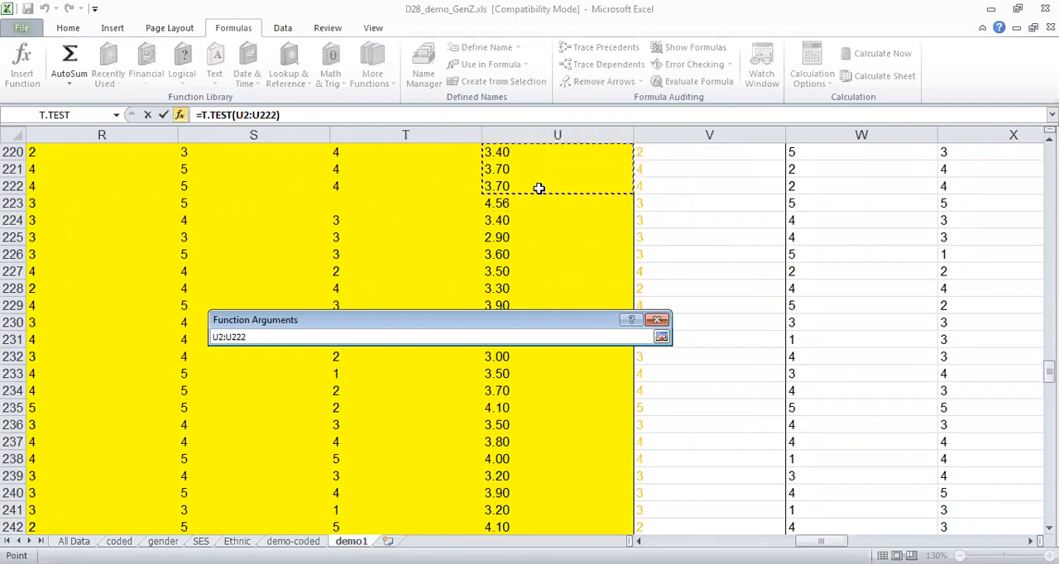
pyautogui.click(662, 338)
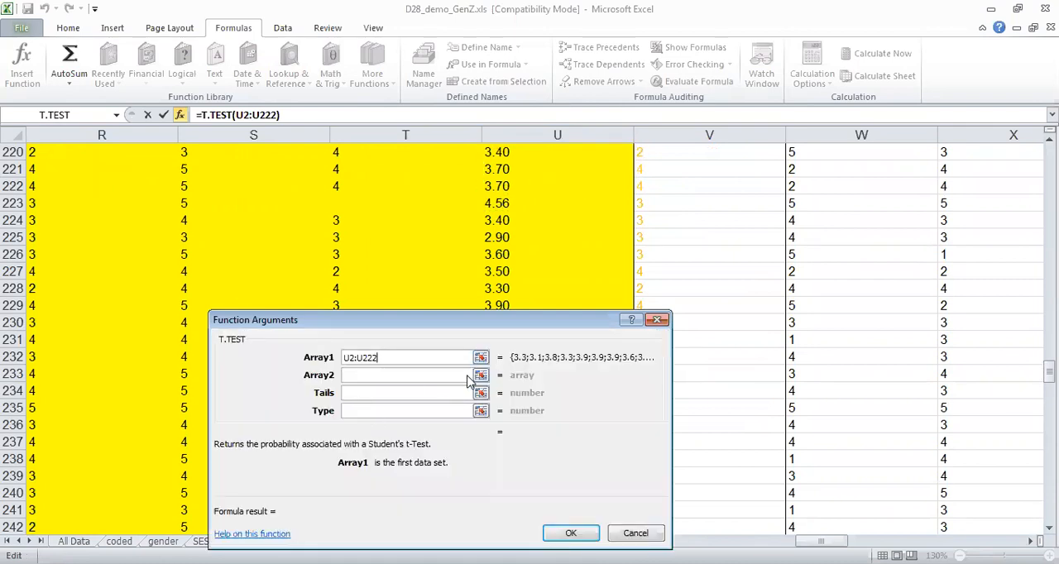
# Set Array2 of the T.TEST function to the male Gen Z mean scores U223:U312.
pyautogui.click(481, 375)
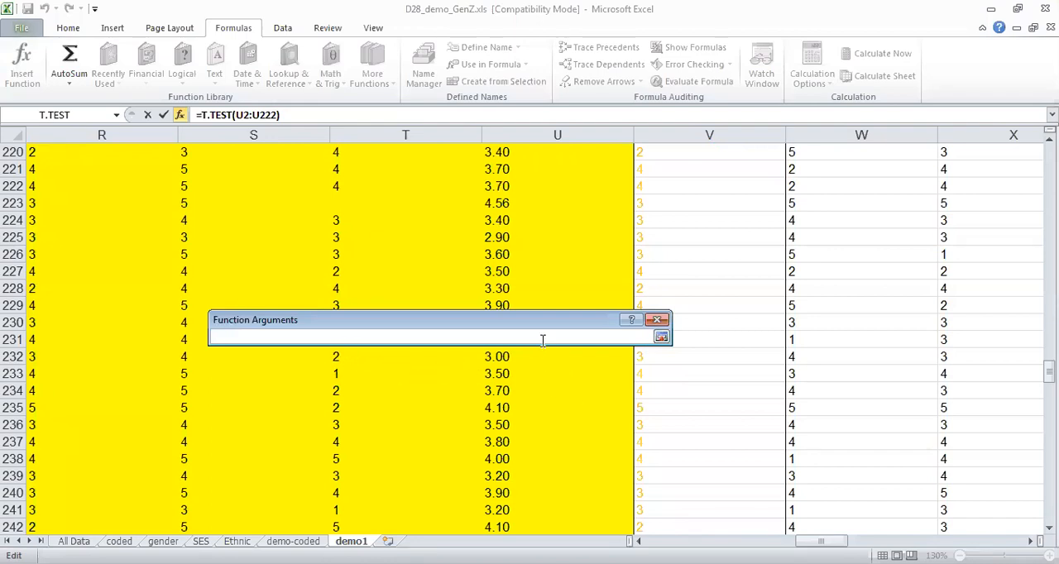
pyautogui.moveTo(534, 321); pyautogui.dragTo(550, 260)
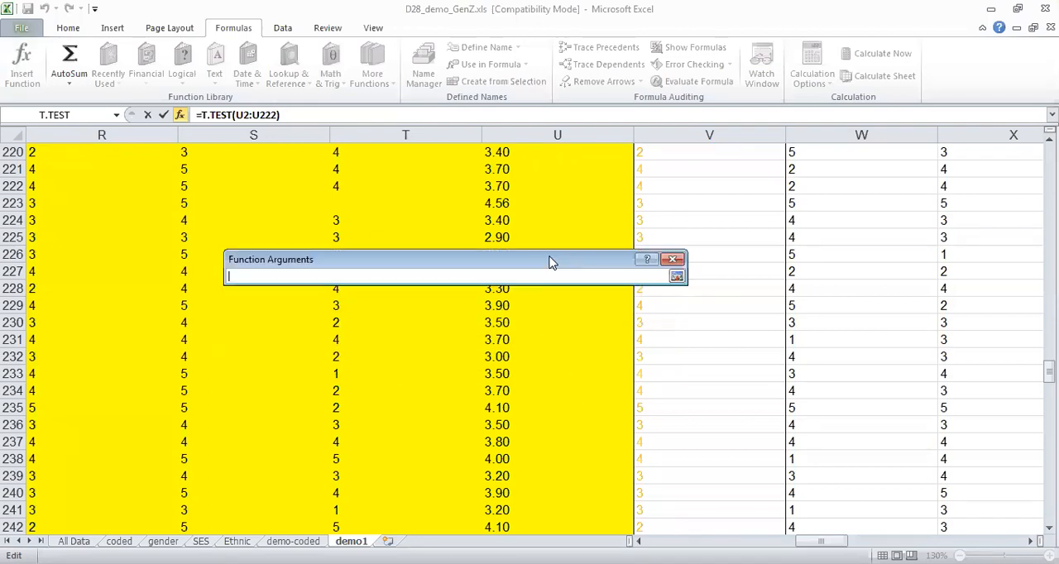
pyautogui.click(526, 206)
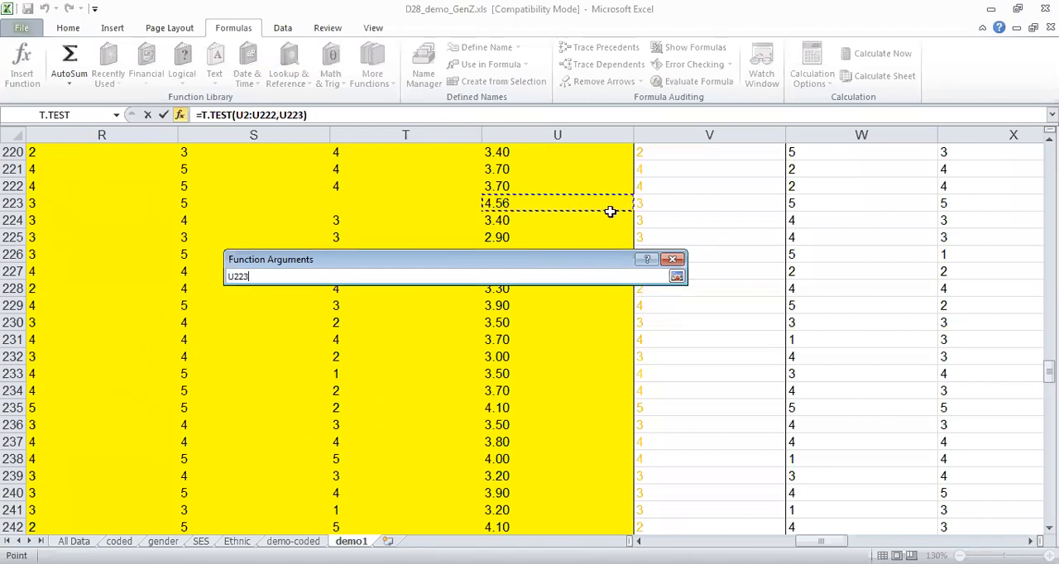
pyautogui.moveTo(585, 206); pyautogui.dragTo(550, 377)
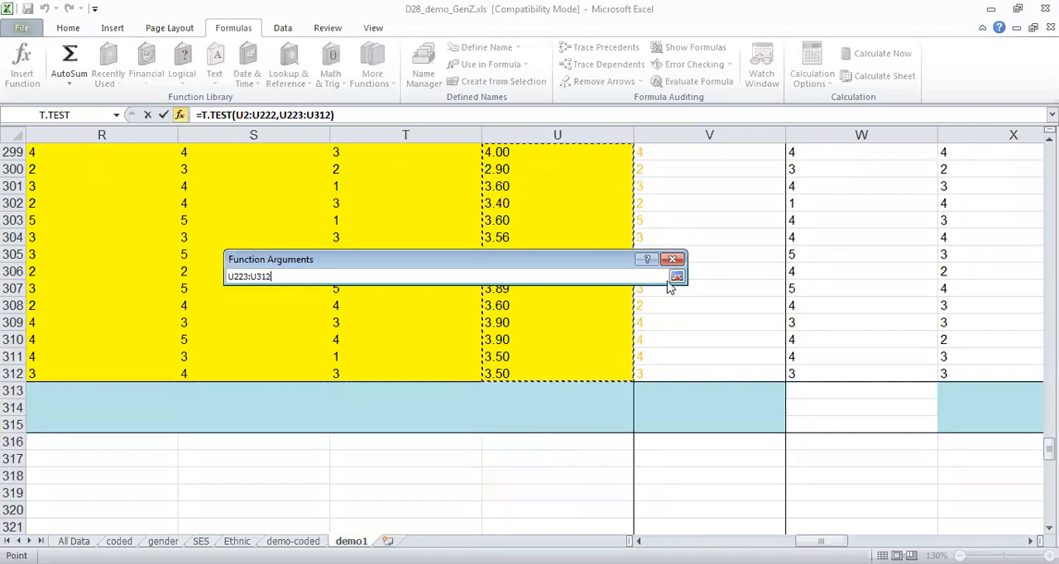
pyautogui.click(677, 276)
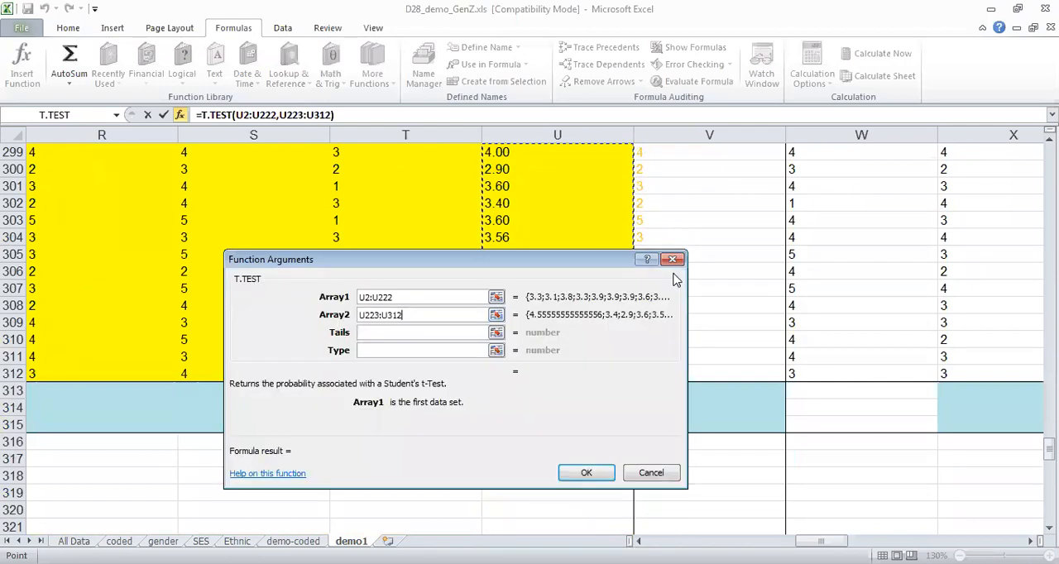
# Set the T.TEST Tails to 2 and Type to 3, and complete the formula in AO11.
pyautogui.click(436, 332)
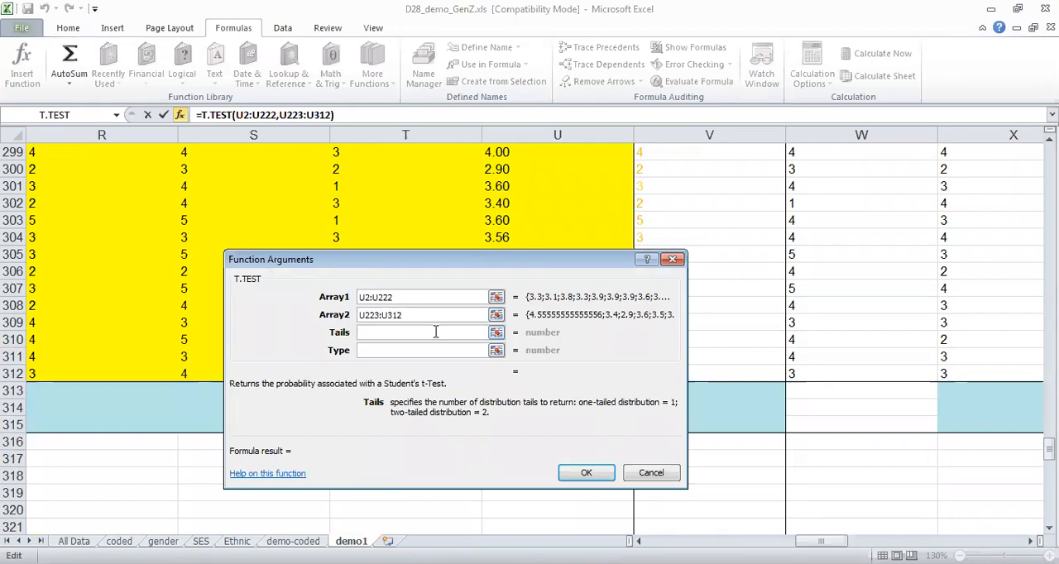
pyautogui.write('2')
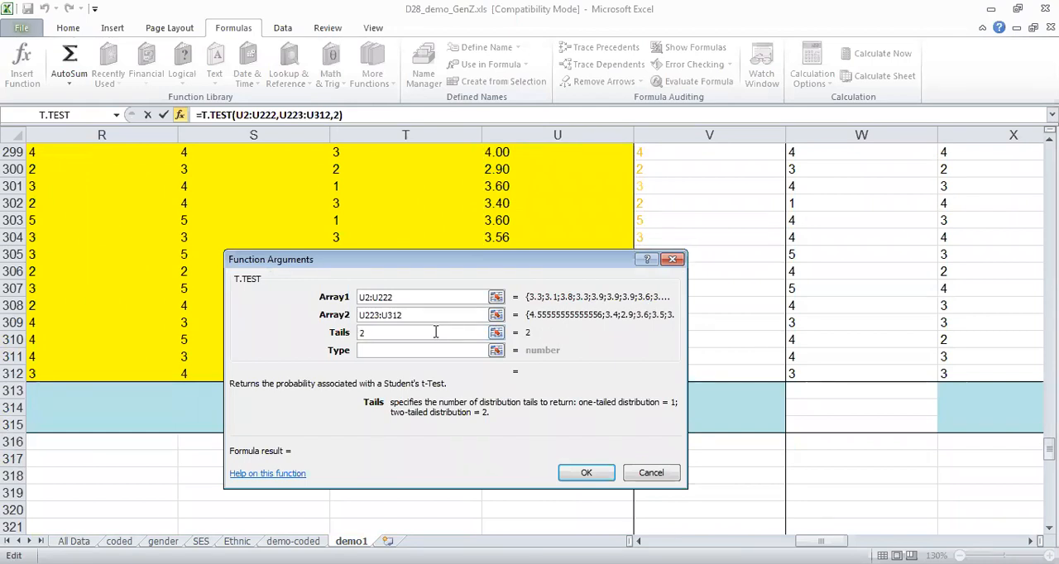
pyautogui.click(434, 350)
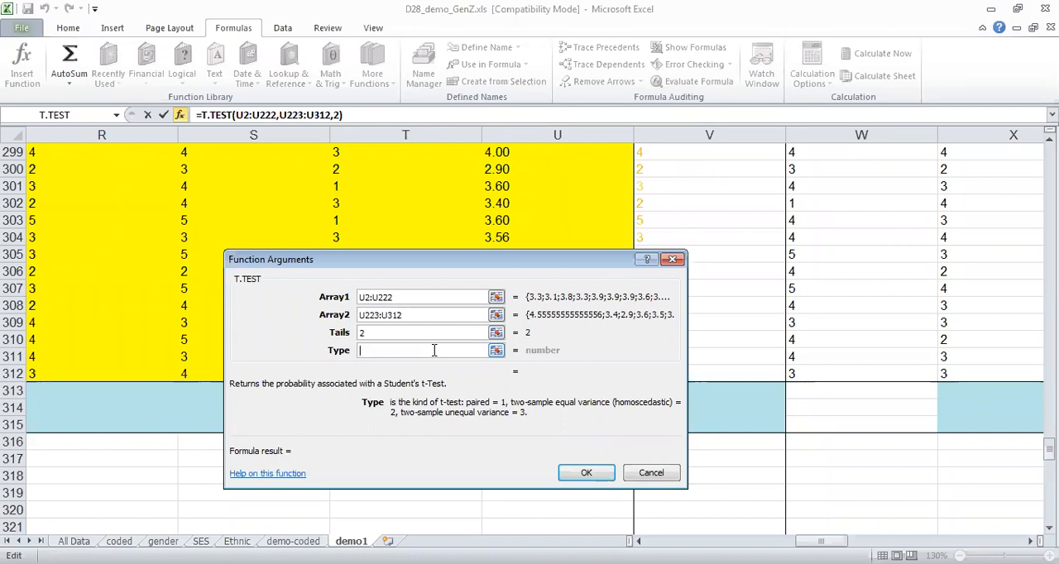
pyautogui.write('3')
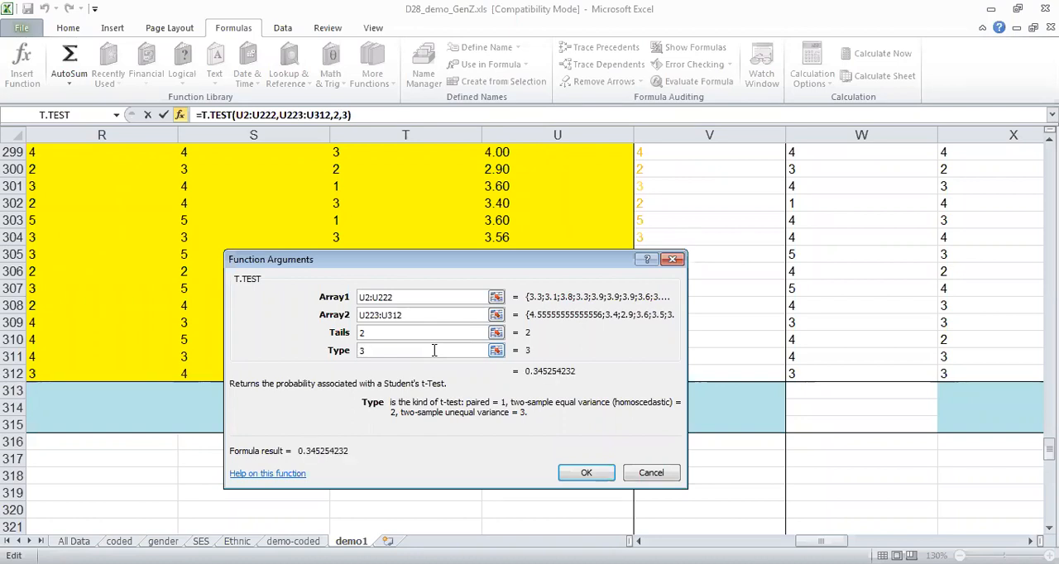
pyautogui.click(585, 474)
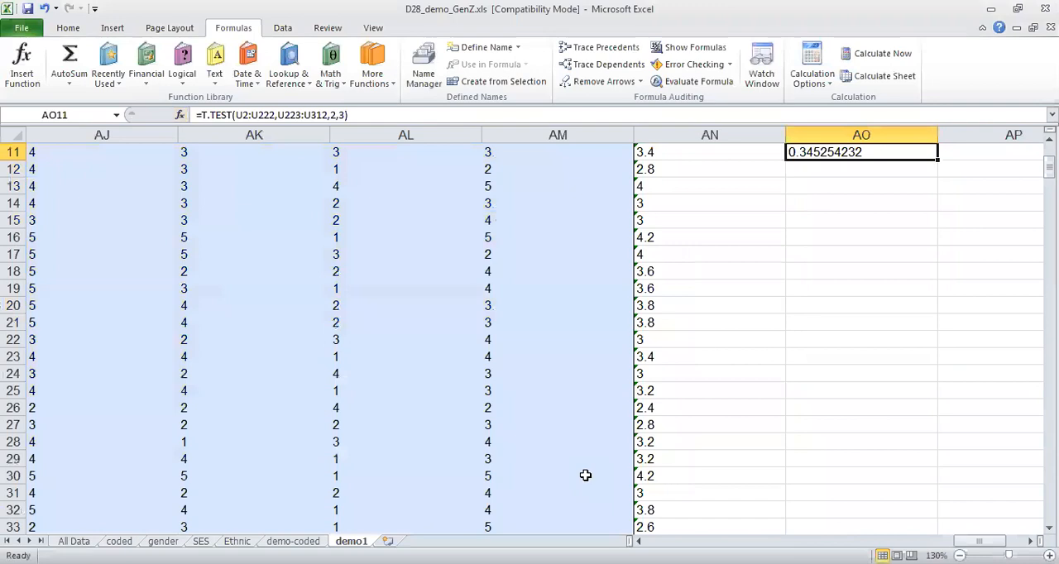
# Enter the note "this is actually the p-value" in cell AO12.
pyautogui.click(816, 171)
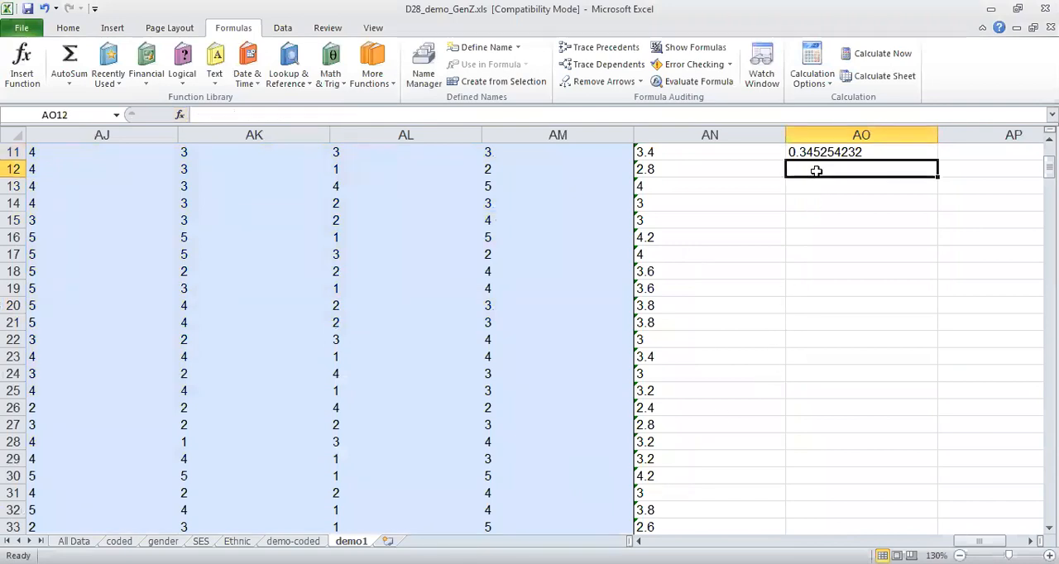
pyautogui.write('this is')
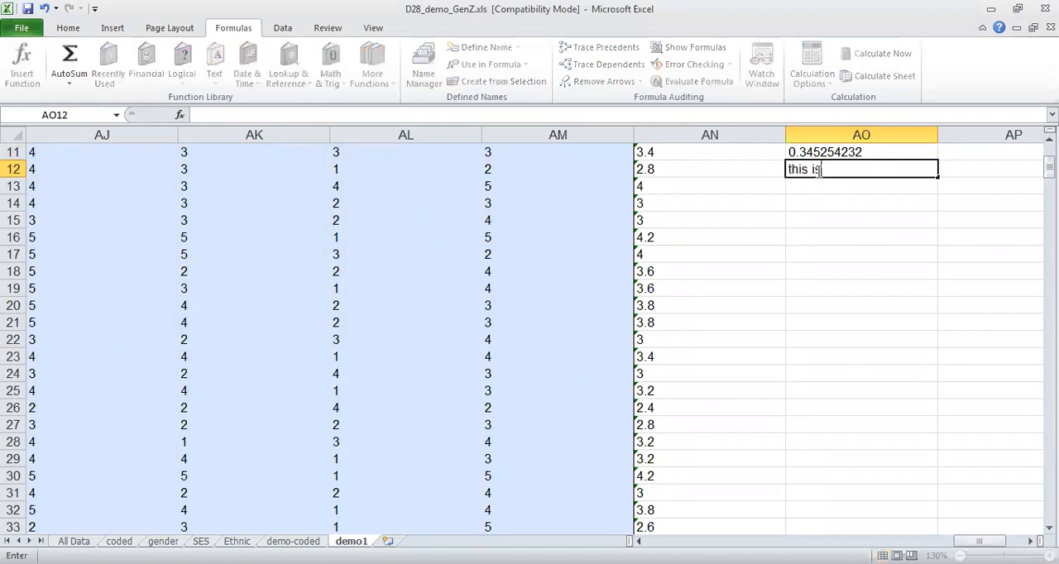
pyautogui.write(' actually the value')
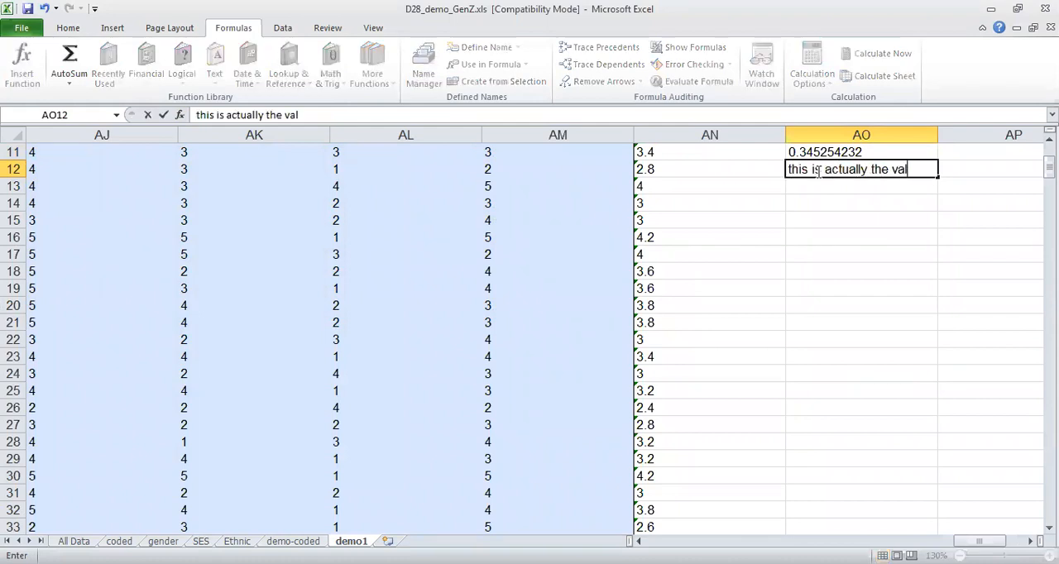
pyautogui.press('BackSpace')
pyautogui.press('BackSpace')
pyautogui.press('BackSpace')
pyautogui.press('BackSpace')
pyautogui.press('BackSpace')
pyautogui.write('p-value')
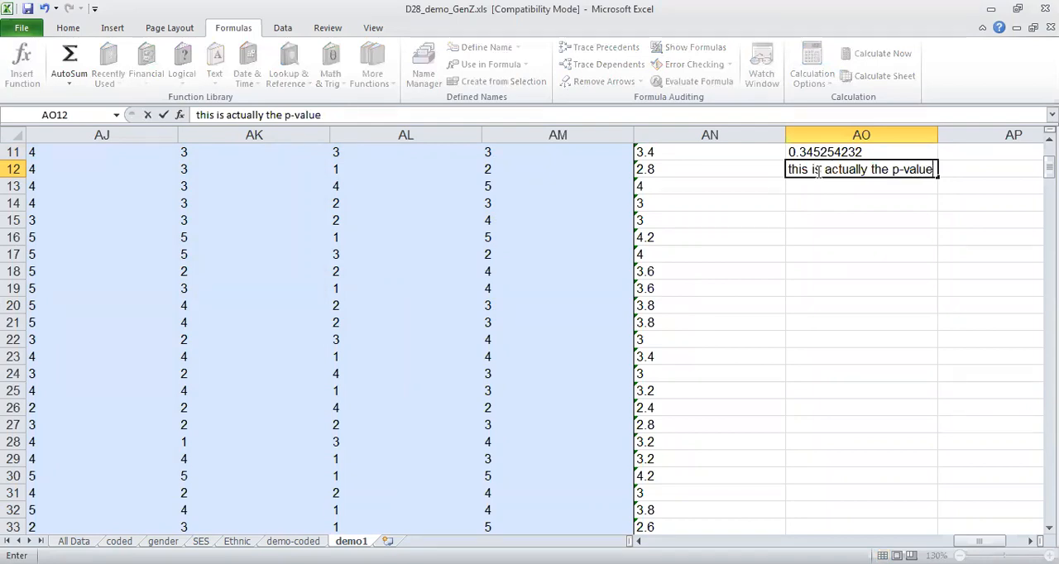
pyautogui.press('Return')
# Enter the criterion "for sig, p value must be less than 0.05" in cell AO13.
pyautogui.write('fo')
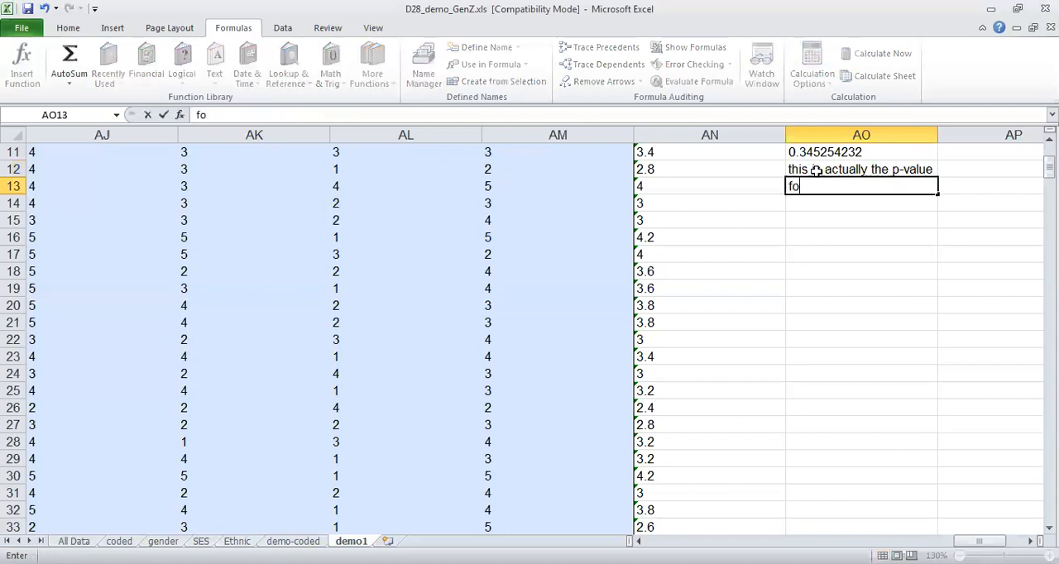
pyautogui.write('r sig, p value must ')
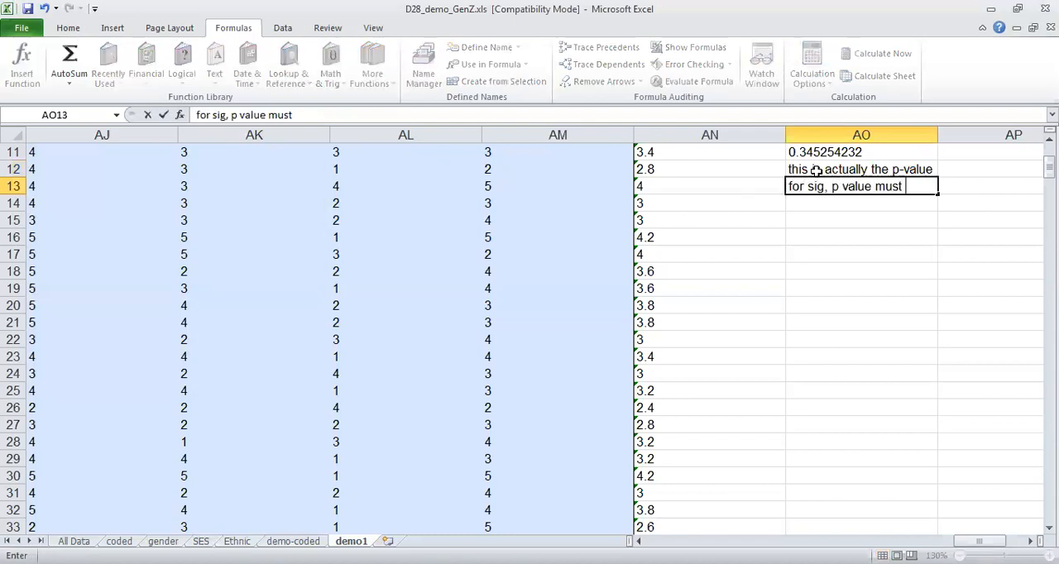
pyautogui.write('be less than 0.05')
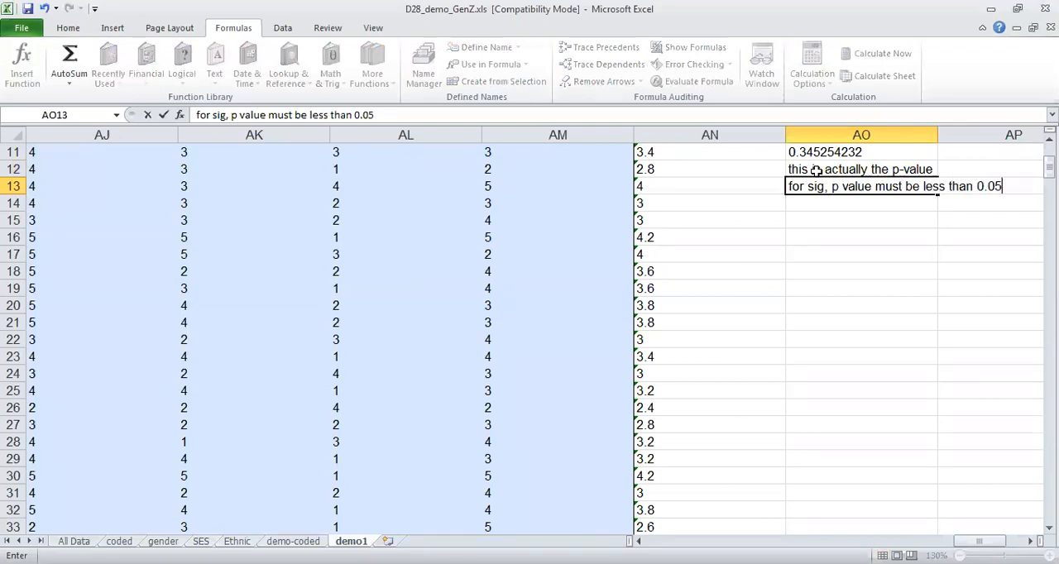
pyautogui.press('Return')
# Enter the interpretation "here's it's more than 0.05, therefore not sig." in cell AO14.
pyautogui.write("here's ")
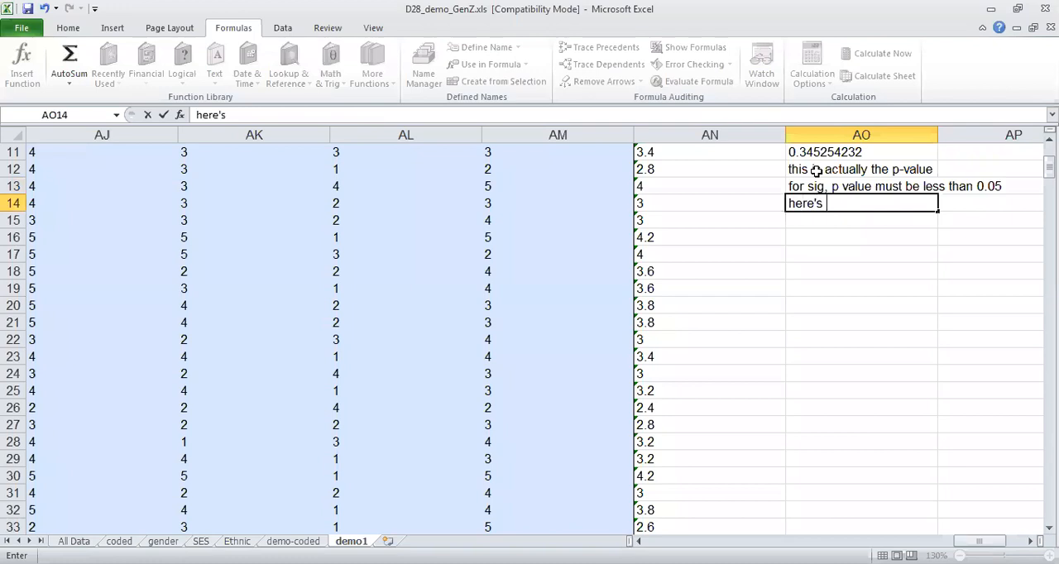
pyautogui.write("it's more than")
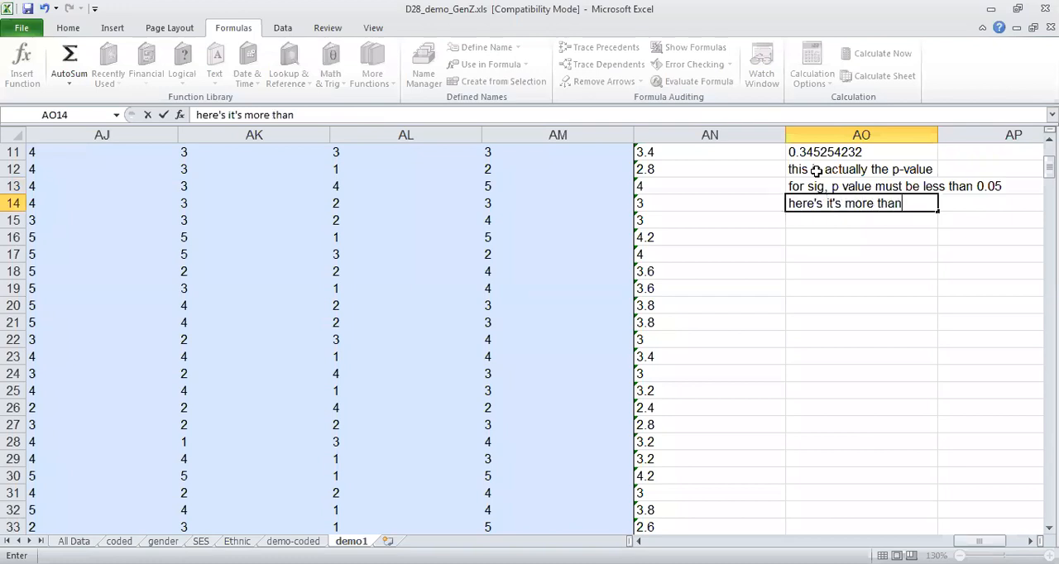
pyautogui.write(' 0.05, therefor')
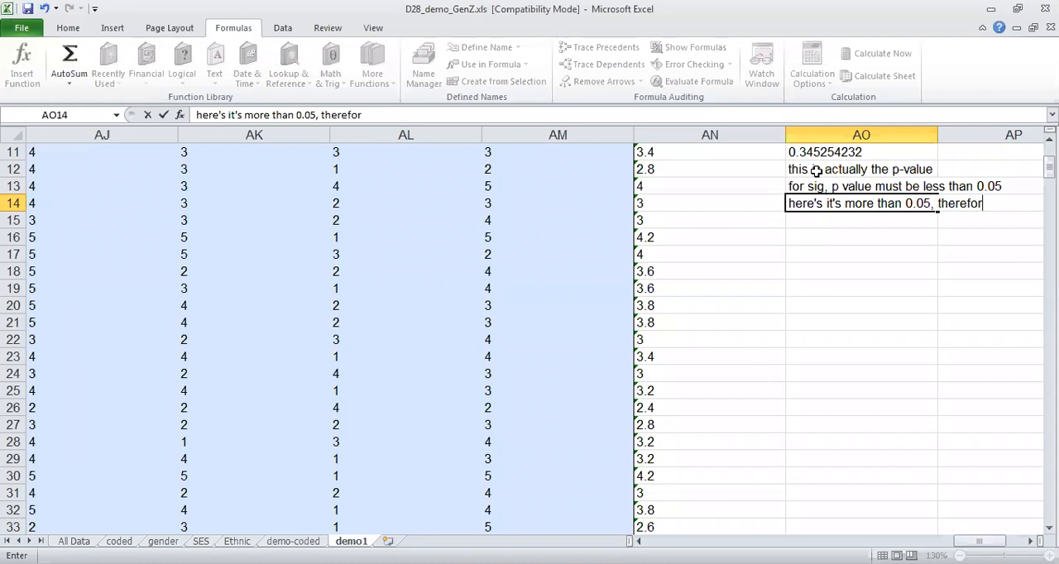
pyautogui.write('e not sig.')
pyautogui.press('Return')
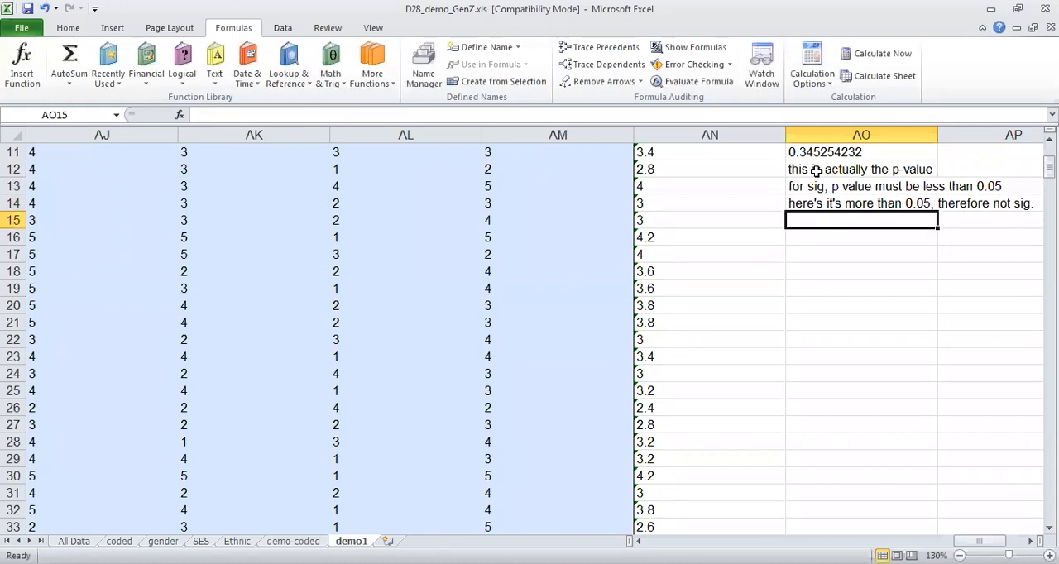
# Write the interpretation "ppts are not sig dif in Gen Z characteristics" in cell AO15.
pyautogui.write('Ge')
pyautogui.press('BackSpace')
pyautogui.press('BackSpace')
pyautogui.press('BackSpace')
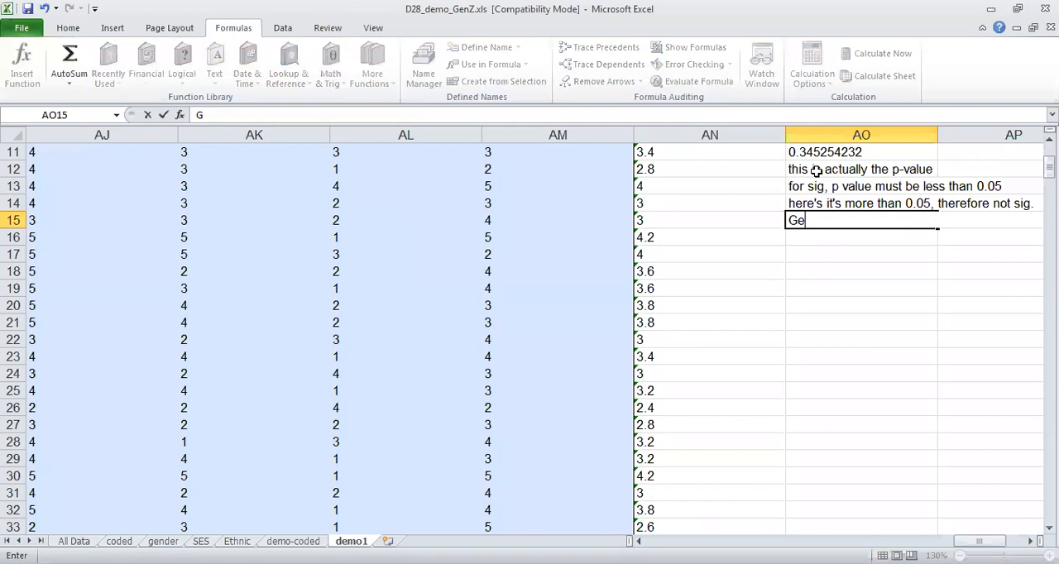
pyautogui.write('ppts are not sig dif i')
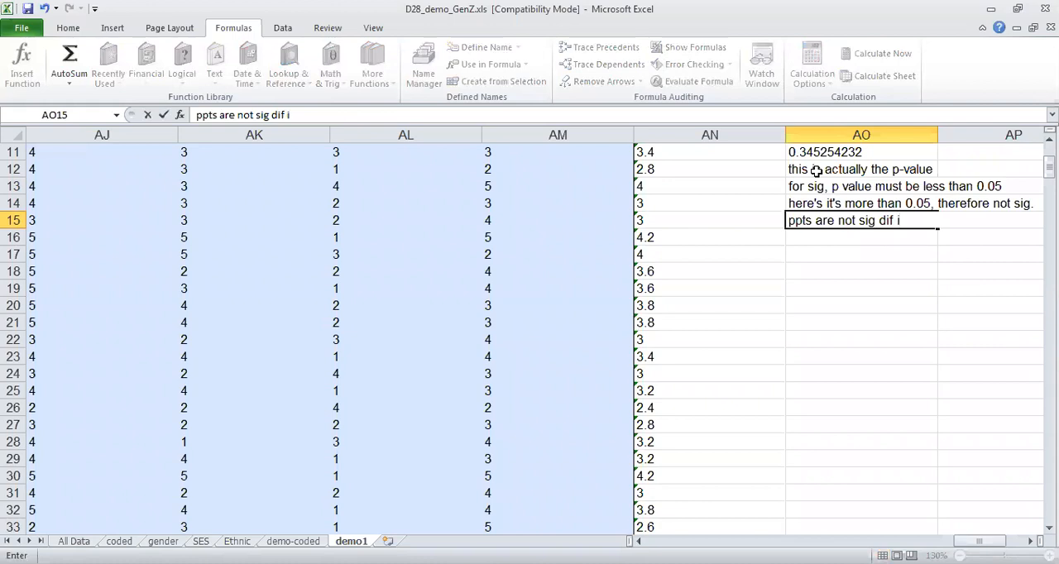
pyautogui.write('n Gen Z cha')
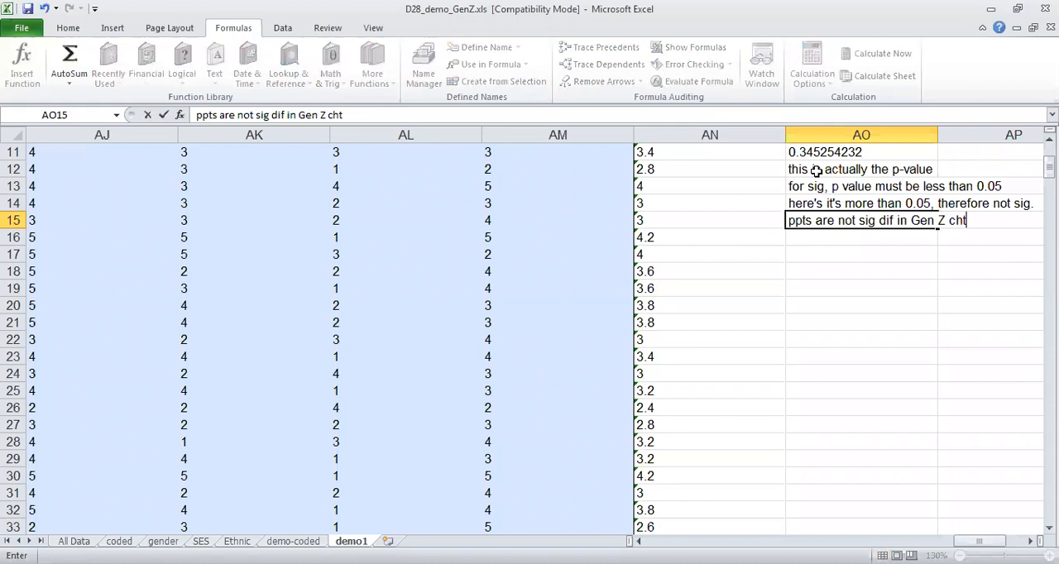
pyautogui.write('racteris')
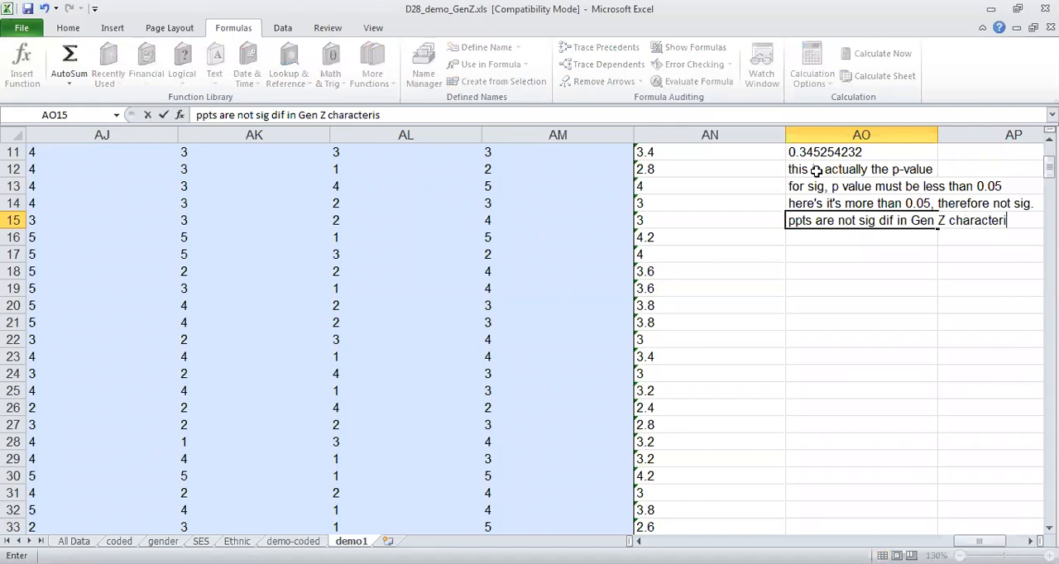
pyautogui.write('tics')
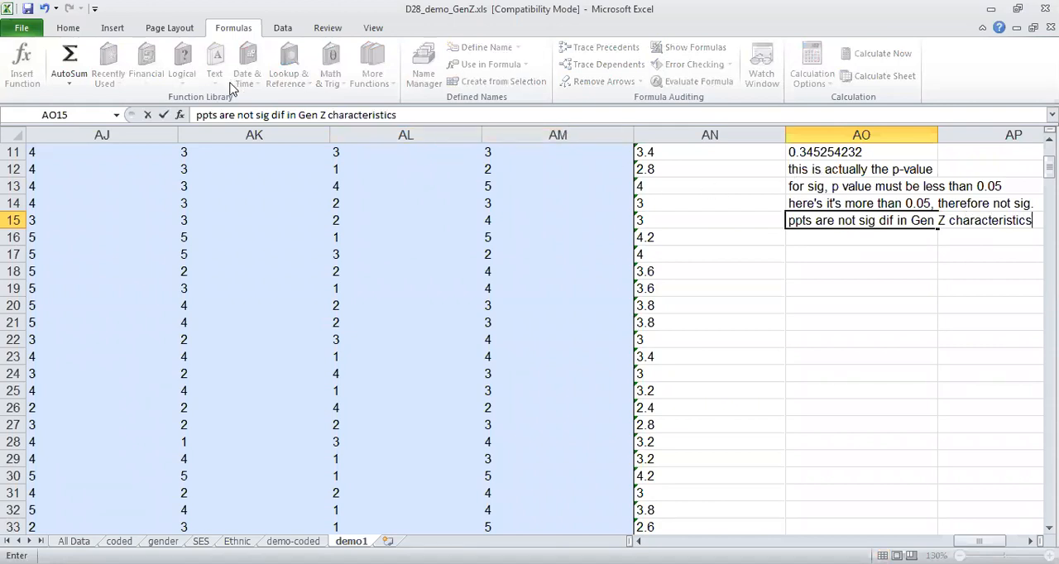
pyautogui.write('female an')
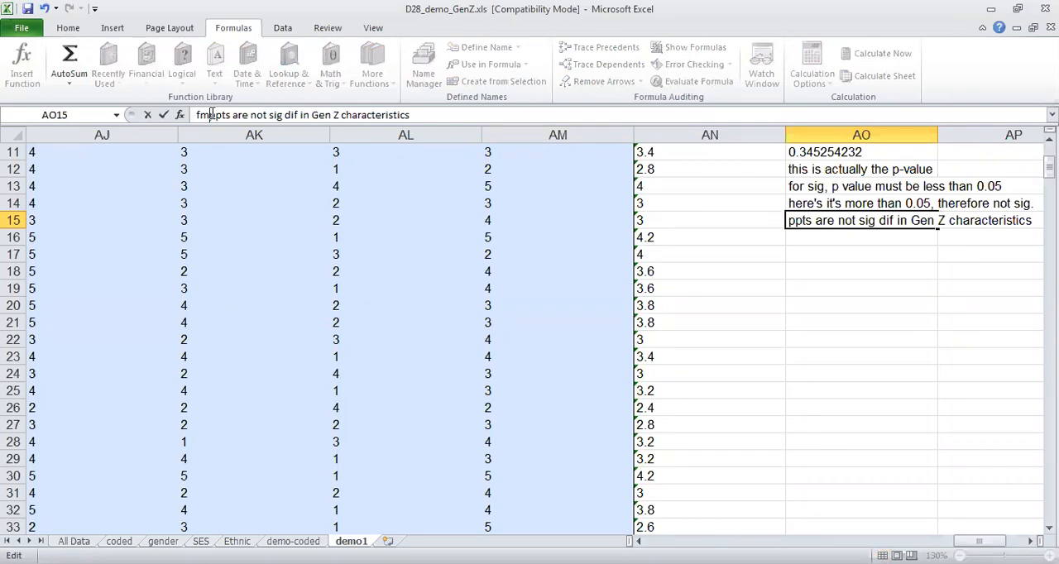
pyautogui.write('d ')
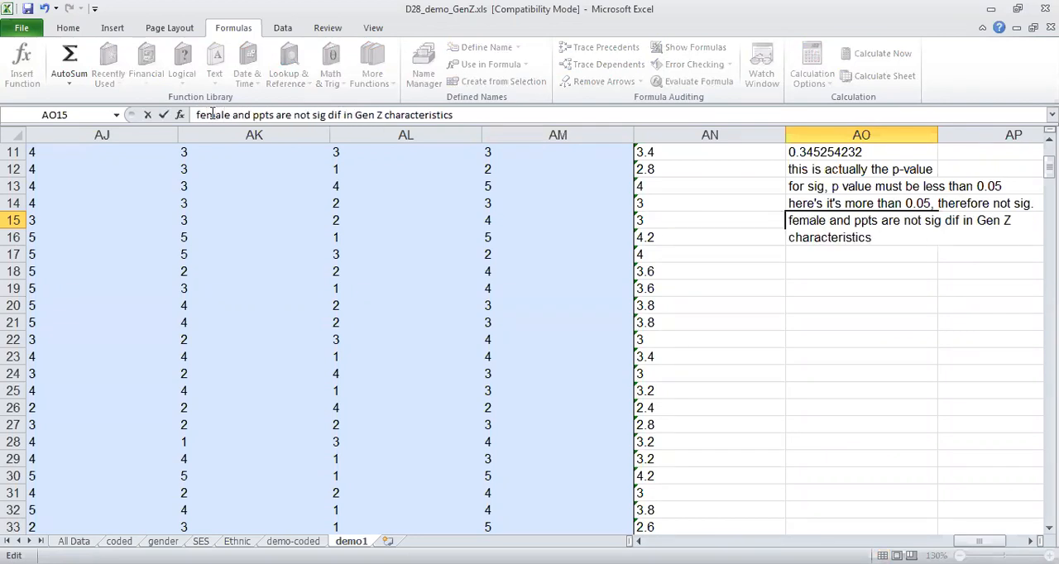
pyautogui.write('male')
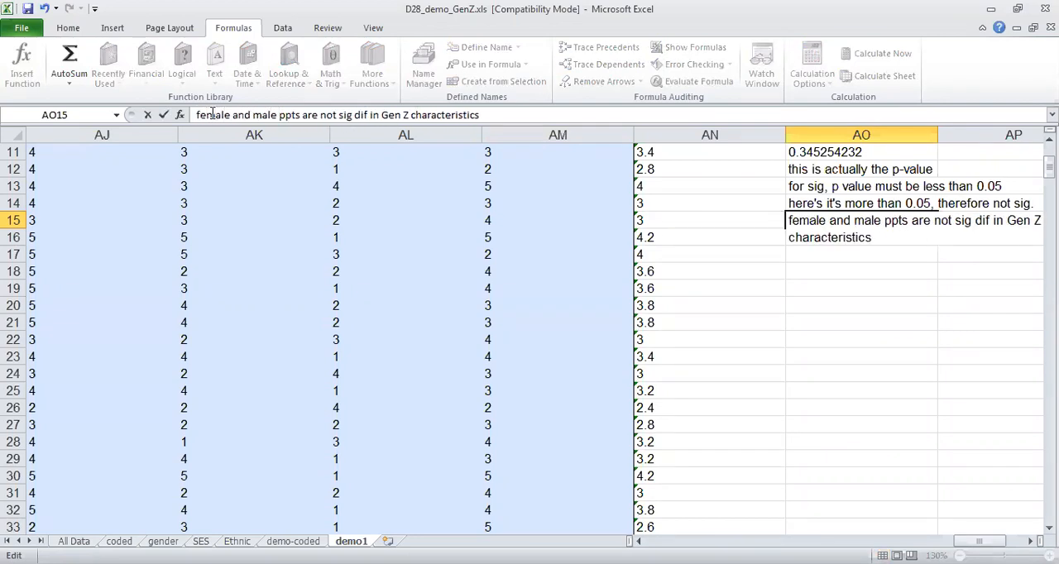
# Put "female and male" in front of "ppts" in the AO15 interpretation and complete the entry.
pyautogui.press('Return')
pyautogui.press('Up')
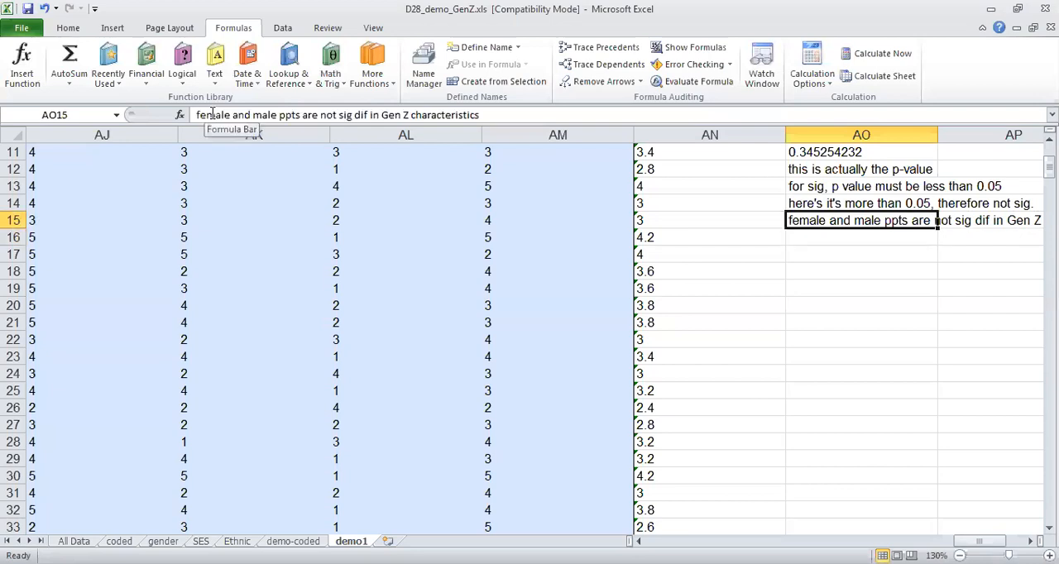
pyautogui.press('Right')
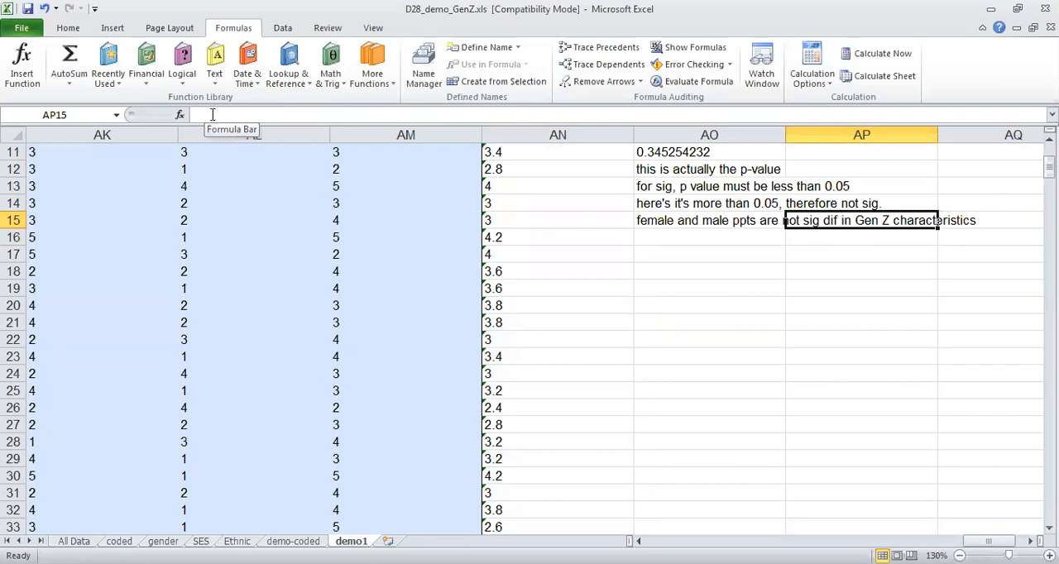
# Fill the Gen Z t-test result and its notes in AO11:AO15 with yellow.
pyautogui.moveTo(675, 156); pyautogui.dragTo(684, 220)
pyautogui.click(68, 28)
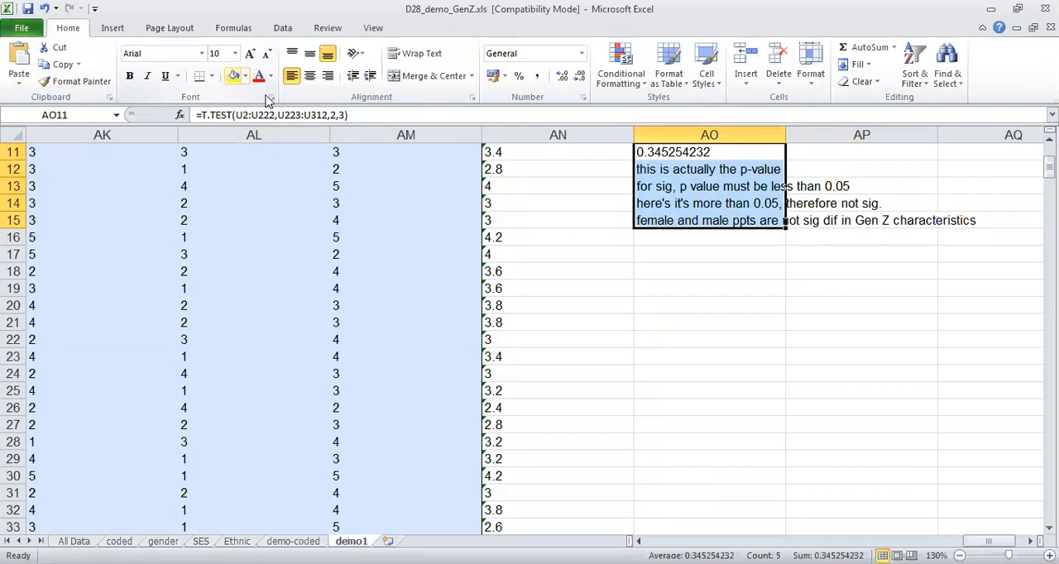
pyautogui.click(234, 75)
# Insert the T.TEST statistical function in cell AO17, two rows below the Gen Z notes.
pyautogui.click(654, 250)
pyautogui.press('Up')
pyautogui.press('Up')
pyautogui.press('Up')
pyautogui.press('Up')
pyautogui.press('Up')
pyautogui.press('Up')
pyautogui.press('Up')
pyautogui.press('Up')
pyautogui.press('Down')
pyautogui.press('Down')
pyautogui.press('Down')
pyautogui.press('Down')
pyautogui.press('Down')
pyautogui.press('Down')
pyautogui.press('Down')
pyautogui.press('Down')
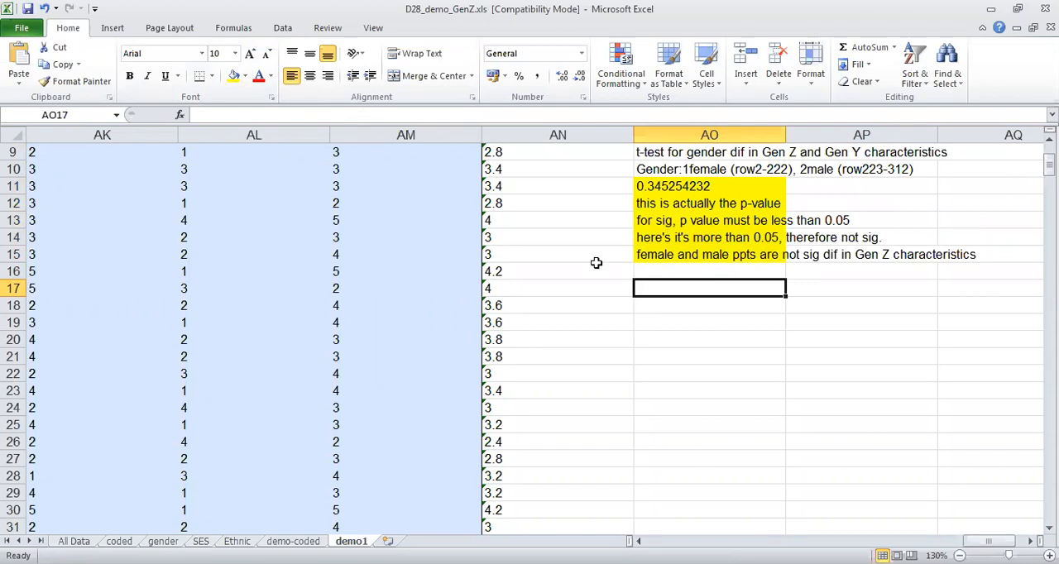
pyautogui.click(228, 29)
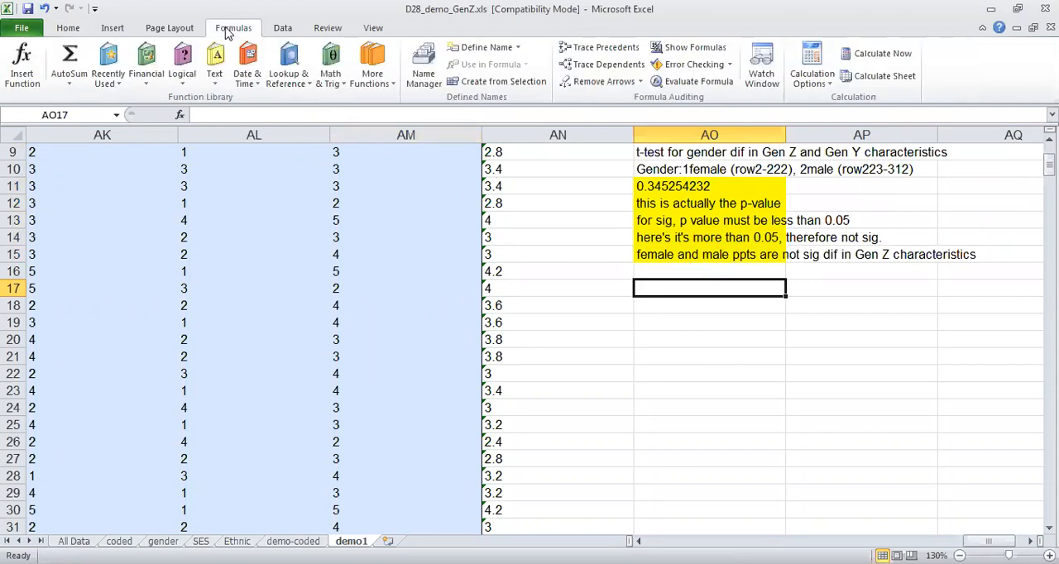
pyautogui.click(372, 76)
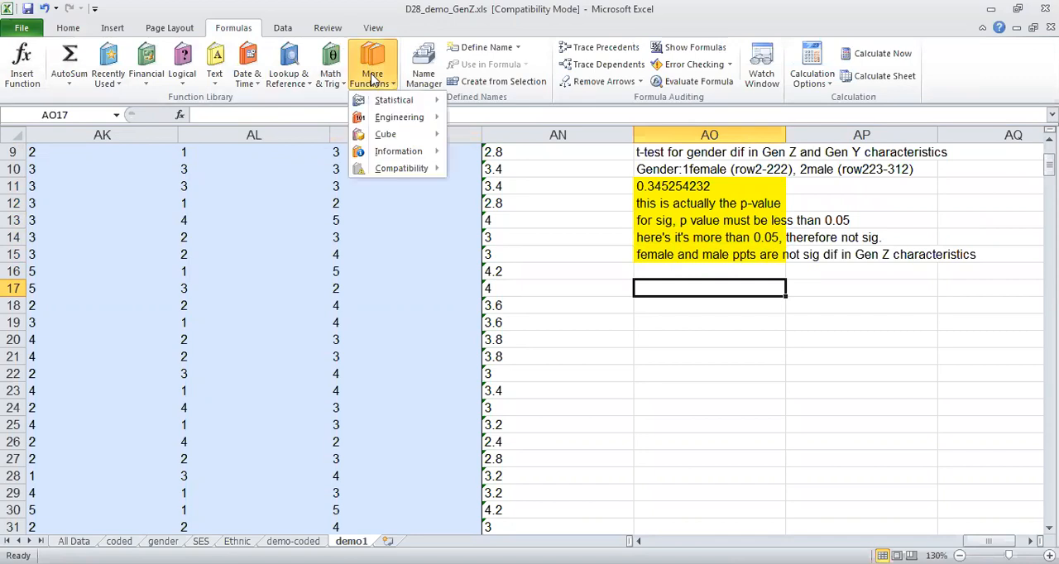
pyautogui.moveTo(385, 105)
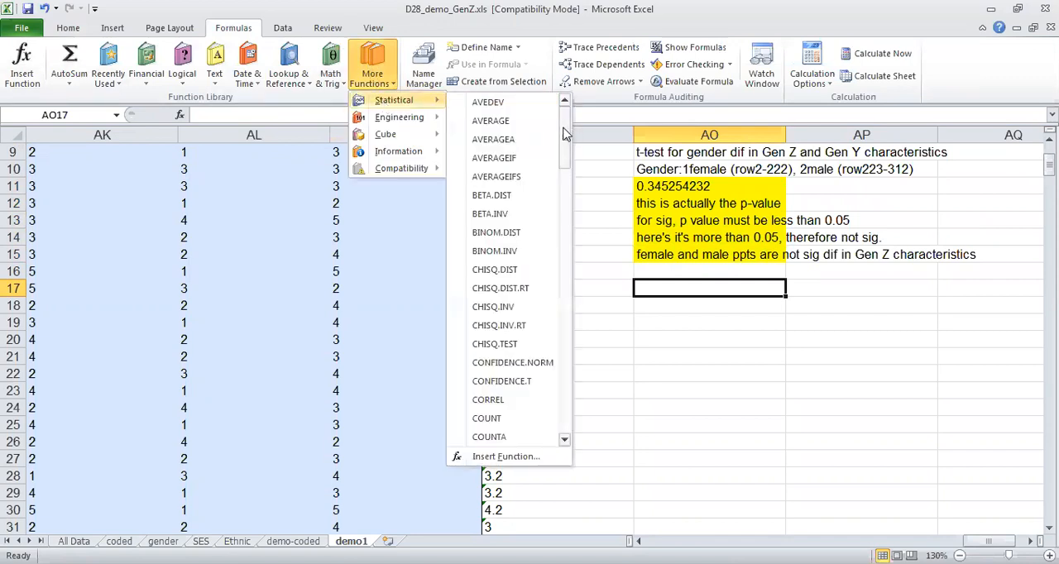
pyautogui.moveTo(565, 134); pyautogui.dragTo(569, 375)
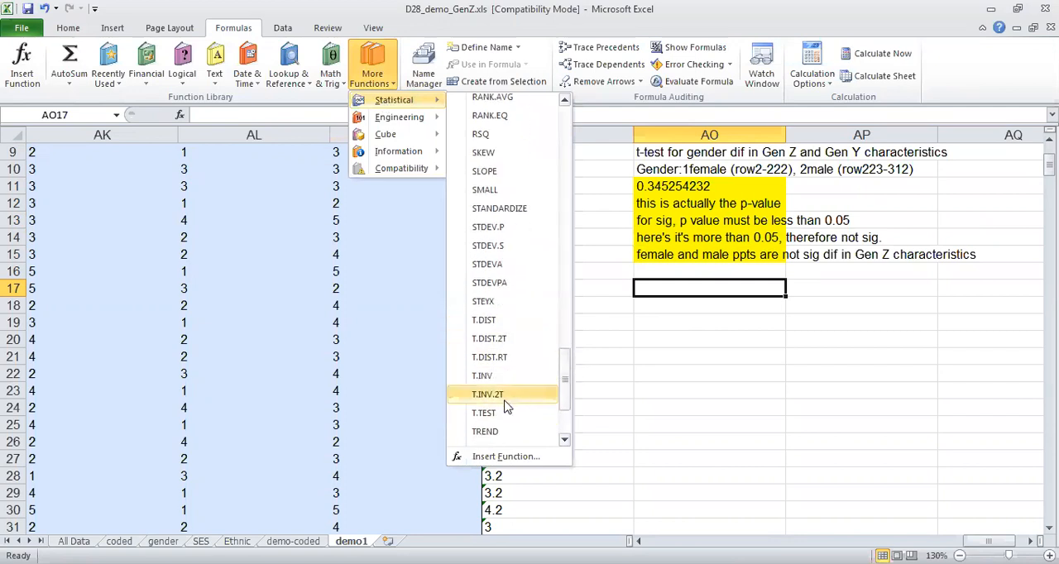
pyautogui.click(484, 413)
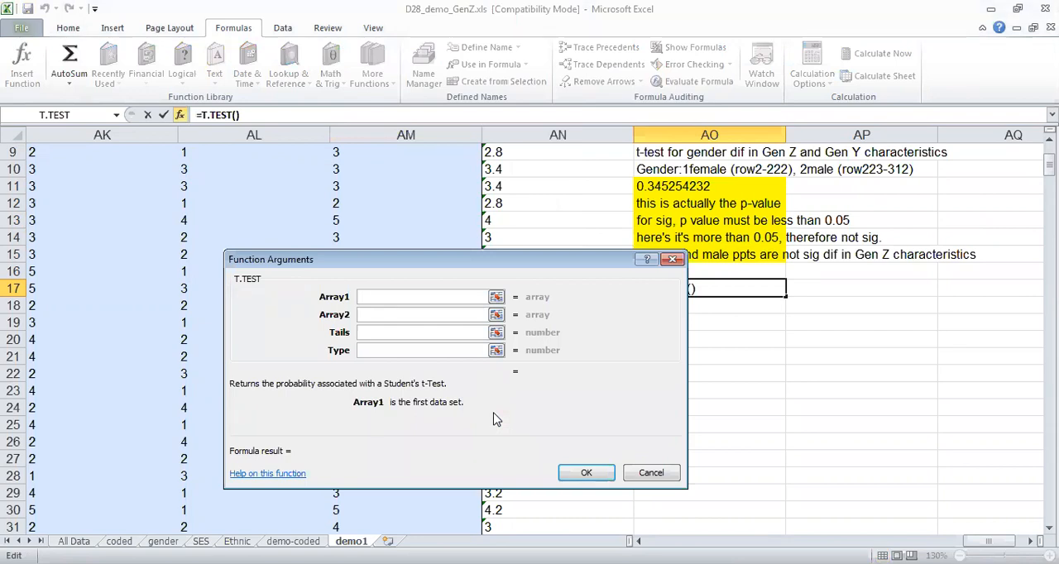
# Set the T.TEST Array1 to AN2:AN222 and Array2 to AN223:AN312.
pyautogui.write('An2')
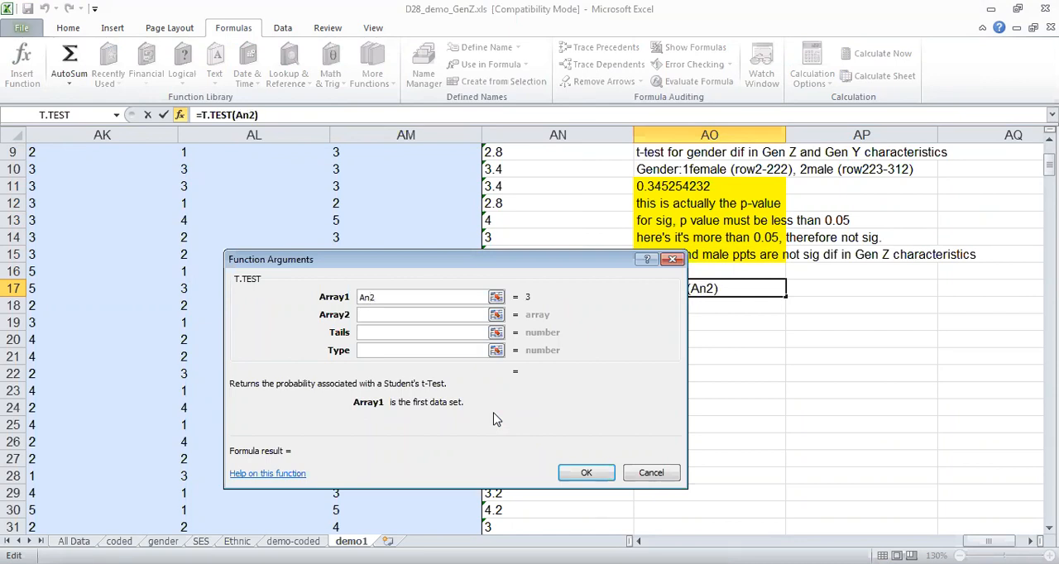
pyautogui.write(':An222')
pyautogui.click(403, 313)
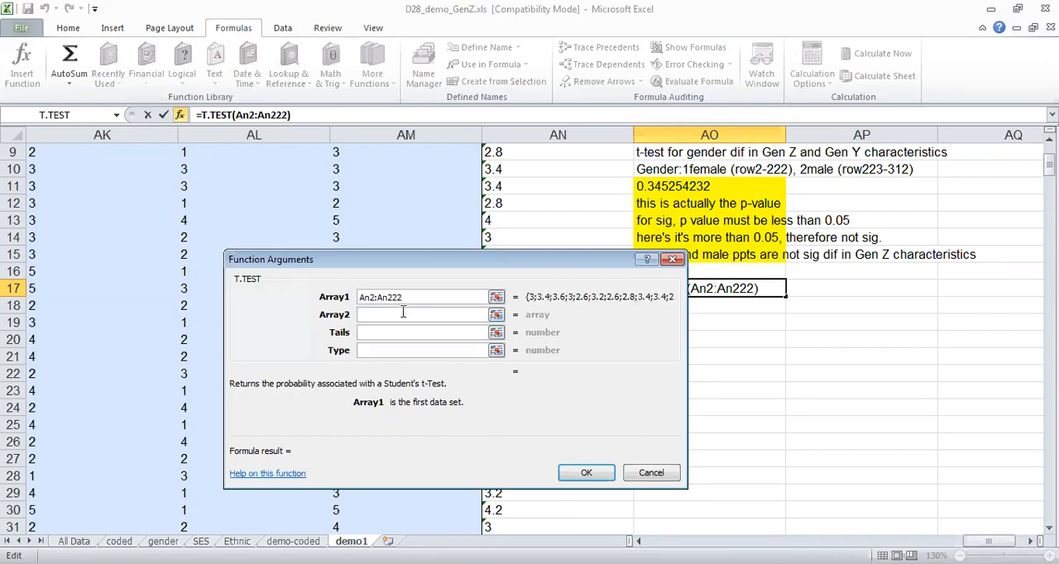
pyautogui.write('An')
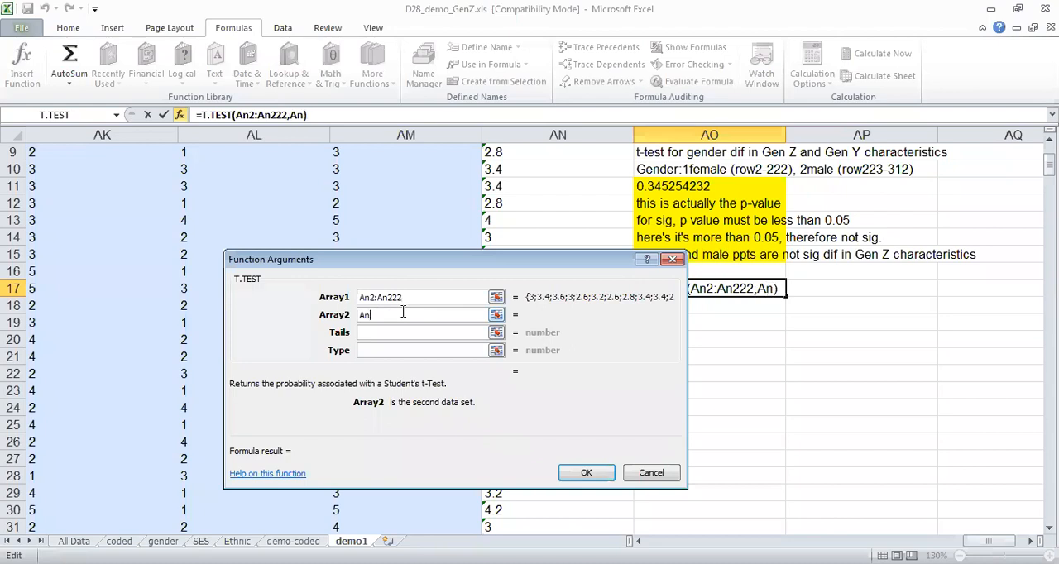
pyautogui.write('223:a')
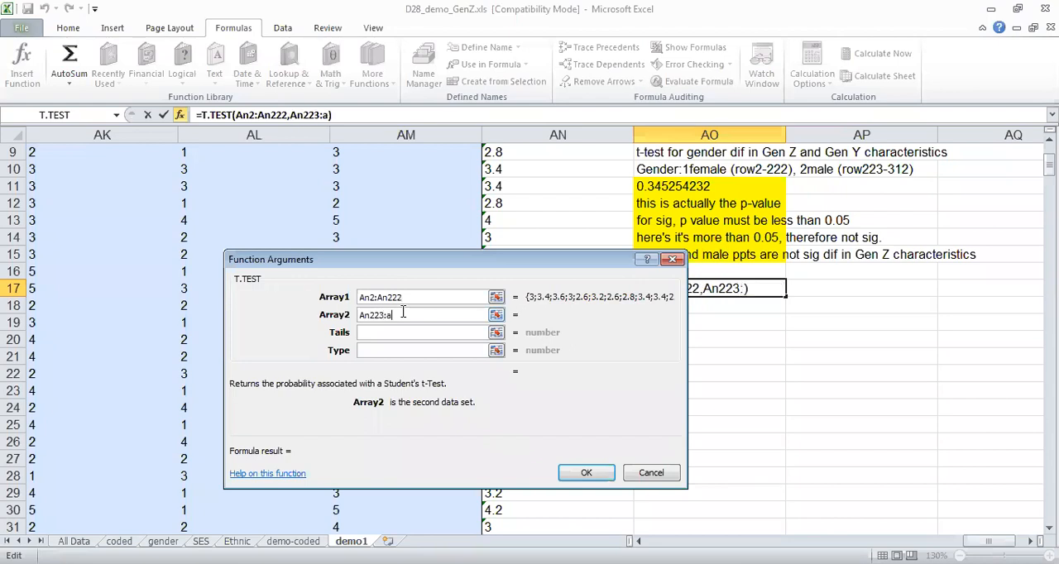
pyautogui.write('n312')
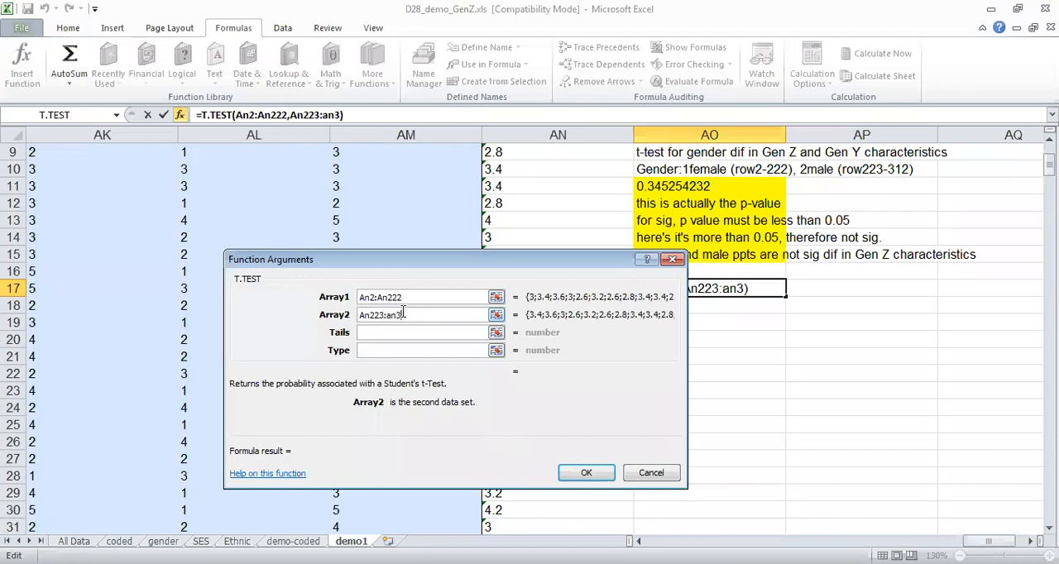
# Set the T.TEST Tails to 2 and Type to 3, and complete the formula in AO17.
pyautogui.click(407, 335)
pyautogui.write('2')
pyautogui.click(385, 349)
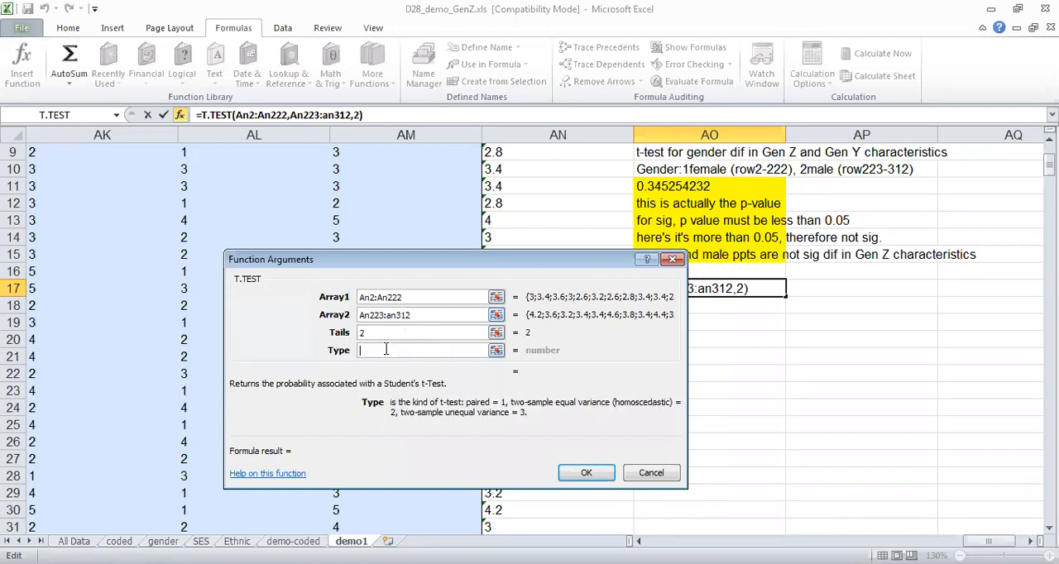
pyautogui.write('3')
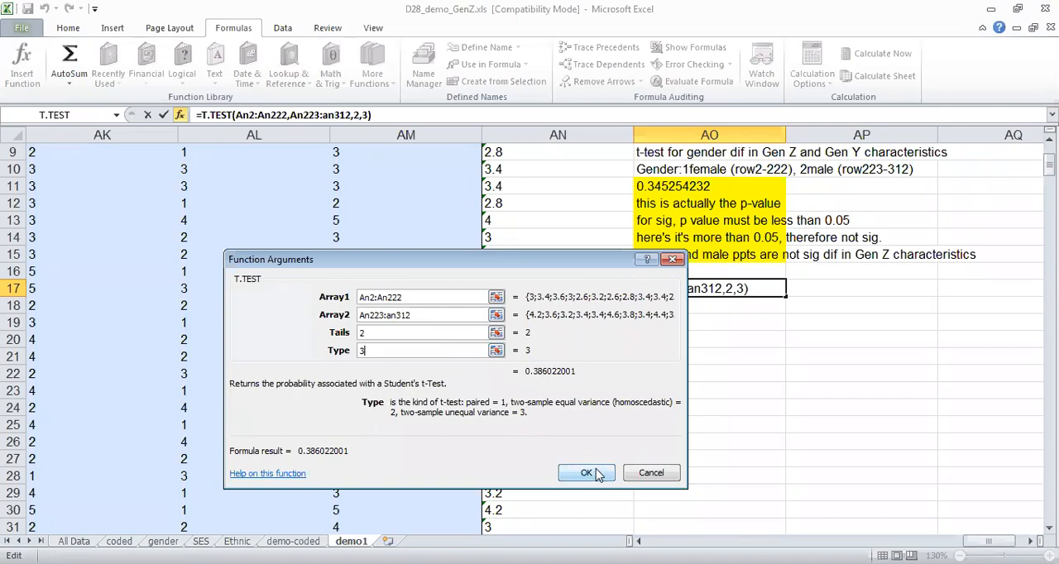
pyautogui.click(593, 477)
pyautogui.press('Return')
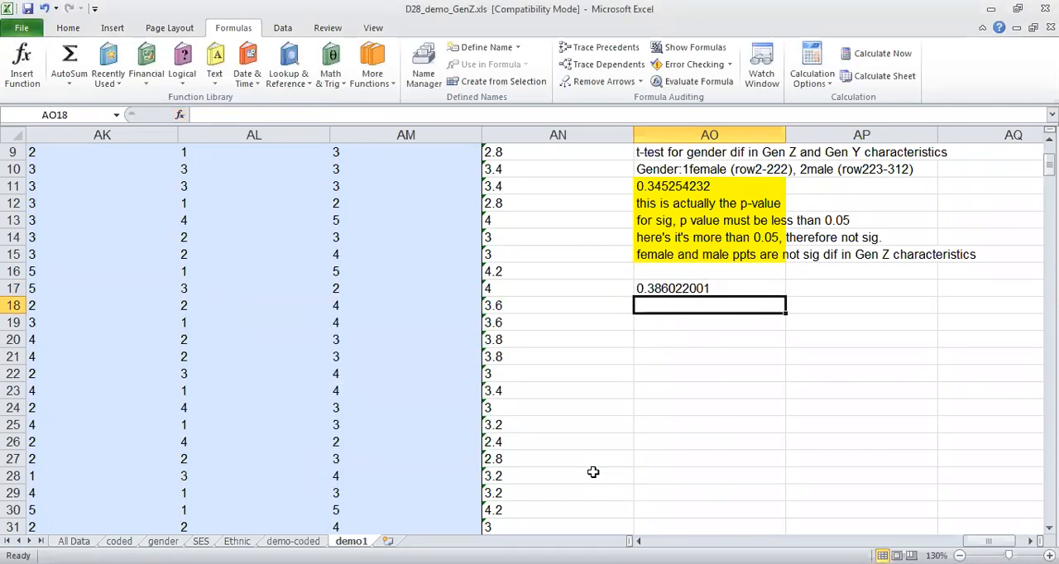
# Copy the interpretation notes in AO12:AO15 to the cells starting at AO18, below the second t-test result.
pyautogui.moveTo(669, 204); pyautogui.dragTo(668, 254)
pyautogui.hotkey('ctrl', 'c')
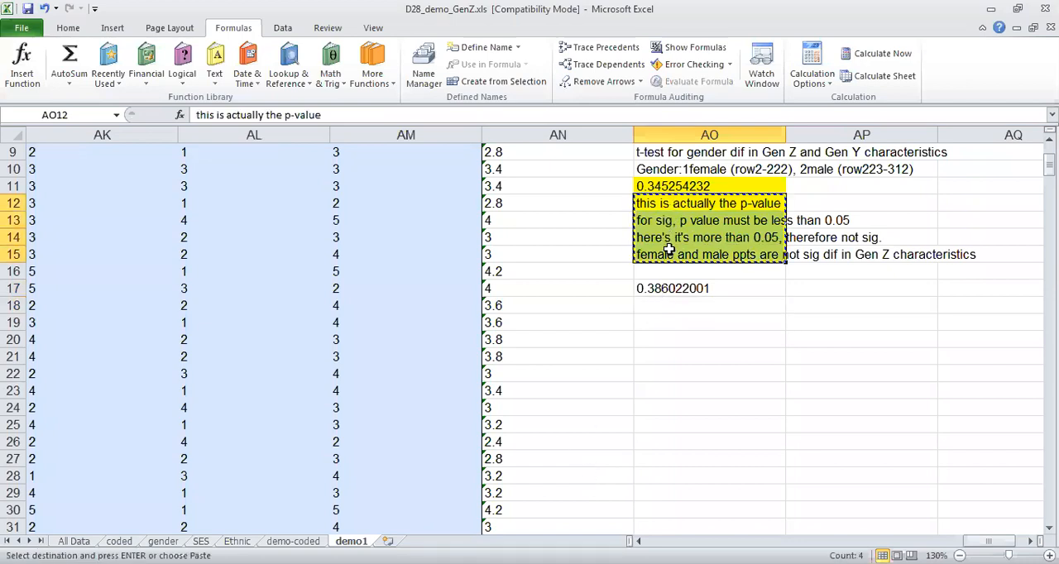
pyautogui.click(666, 308)
pyautogui.hotkey('ctrl', 'v')
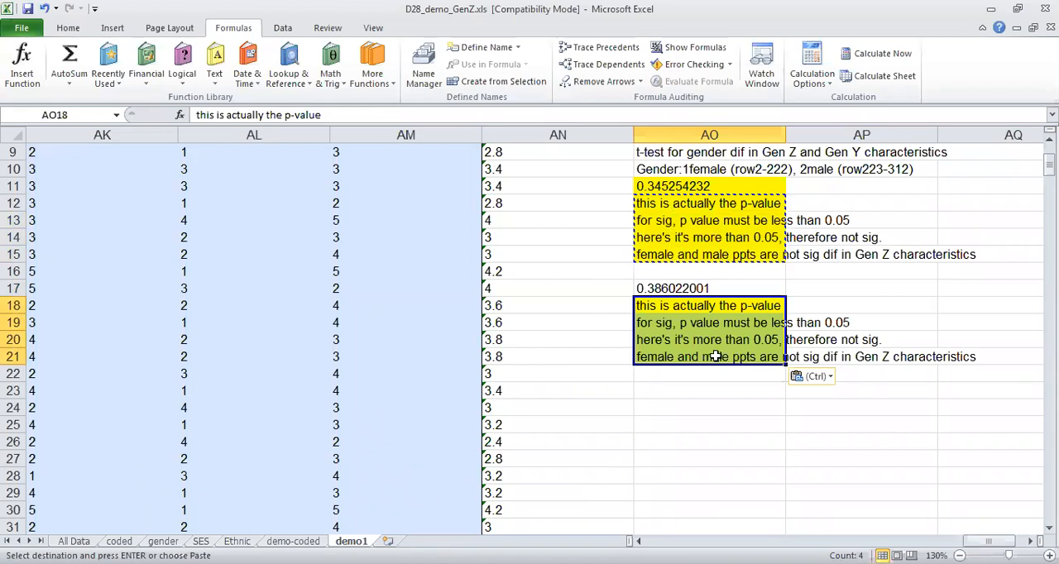
# Change "Gen Z" to "Gen Y" in the copied interpretation in cell AO21.
pyautogui.click(714, 358)
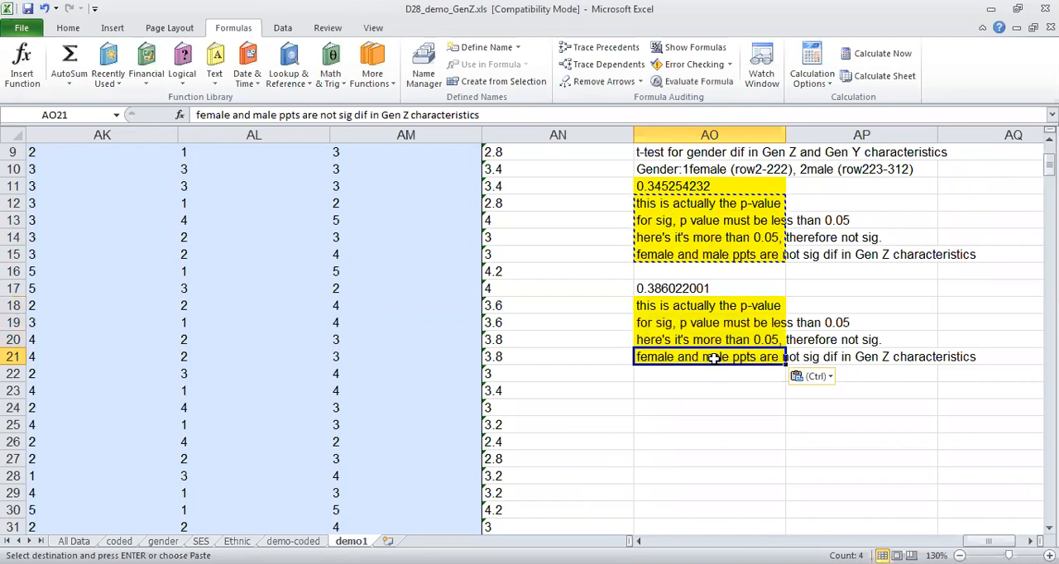
pyautogui.click(411, 115)
pyautogui.press('BackSpace')
pyautogui.write('Y')
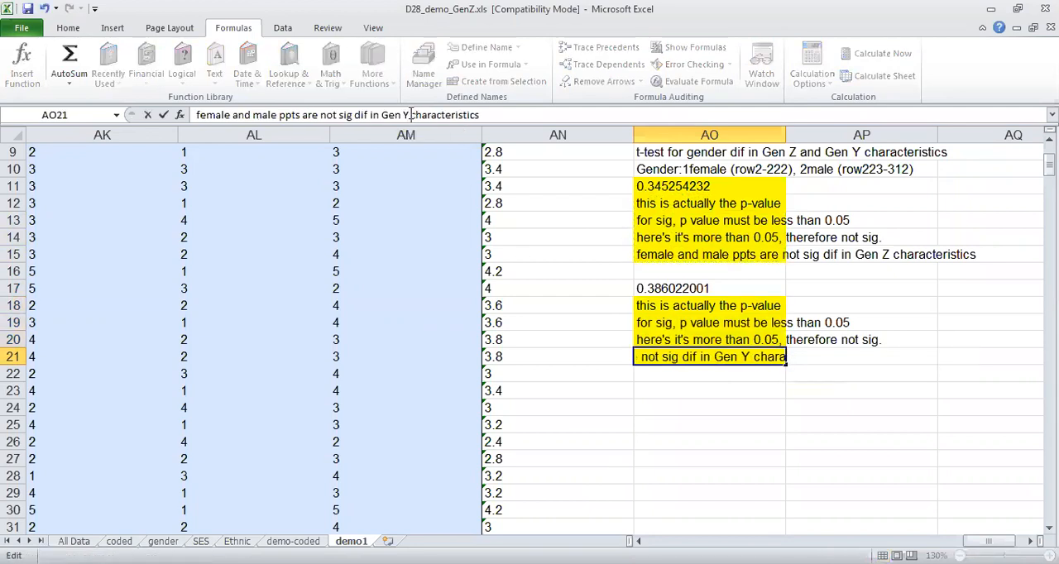
pyautogui.press('Return')
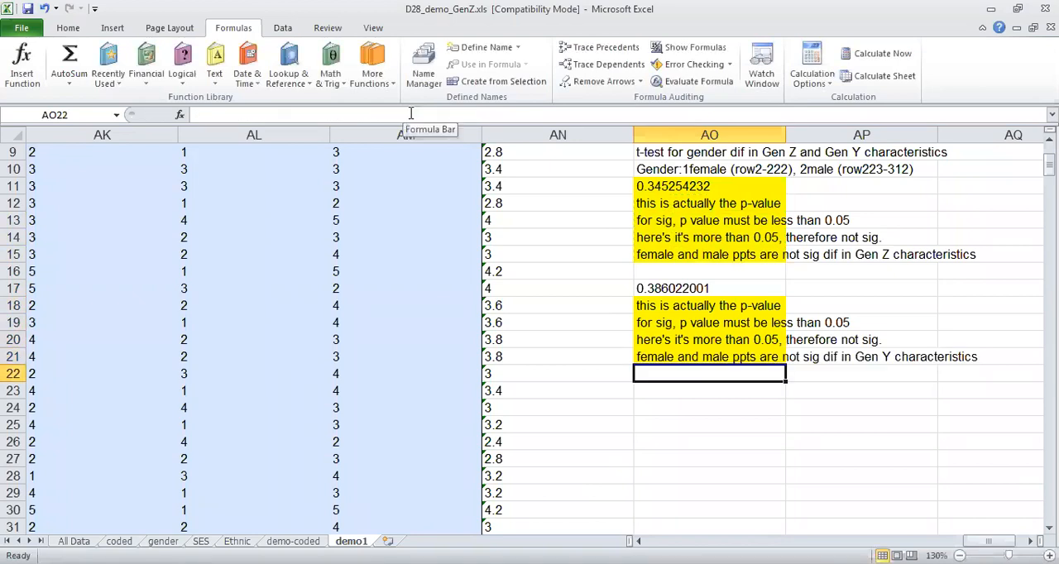
pyautogui.press('Return')
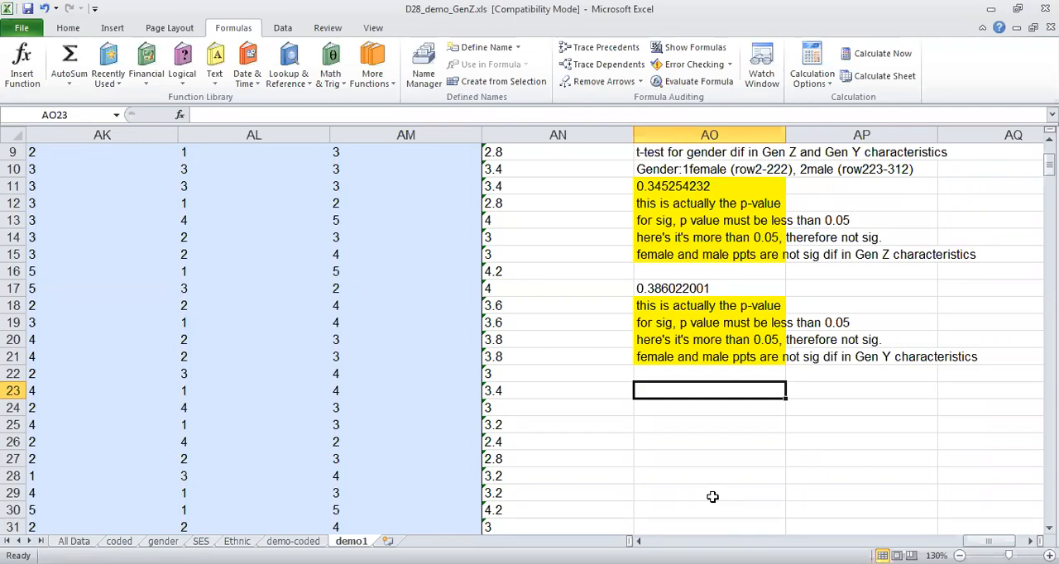
# Examine the gender-sorted records from column A down to the mean, sd, count and percent rows beneath them.
pyautogui.press('Left')
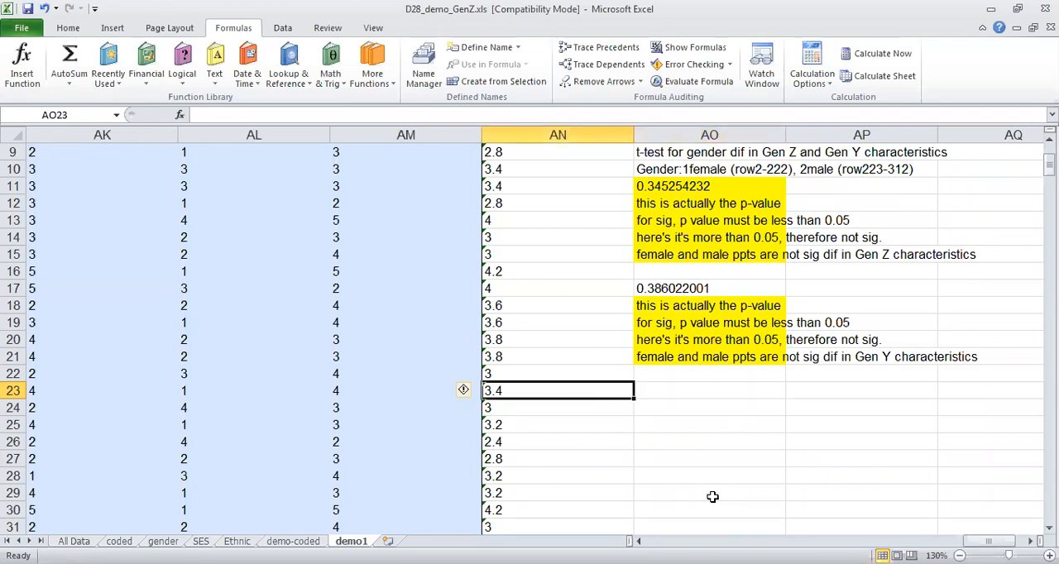
pyautogui.press('Left')
pyautogui.press('Left')
pyautogui.press('Left')
pyautogui.press('Left')
pyautogui.press('Left')
pyautogui.press('Left')
pyautogui.press('Left')
pyautogui.press('Left')
pyautogui.press('Left')
pyautogui.press('Left')
pyautogui.press('Left')
pyautogui.press('Left')
pyautogui.press('Left')
pyautogui.press('Left')
pyautogui.press('Left')
pyautogui.press('Left')
pyautogui.press('Left')
pyautogui.press('Left')
pyautogui.press('Left')
pyautogui.press('Left')
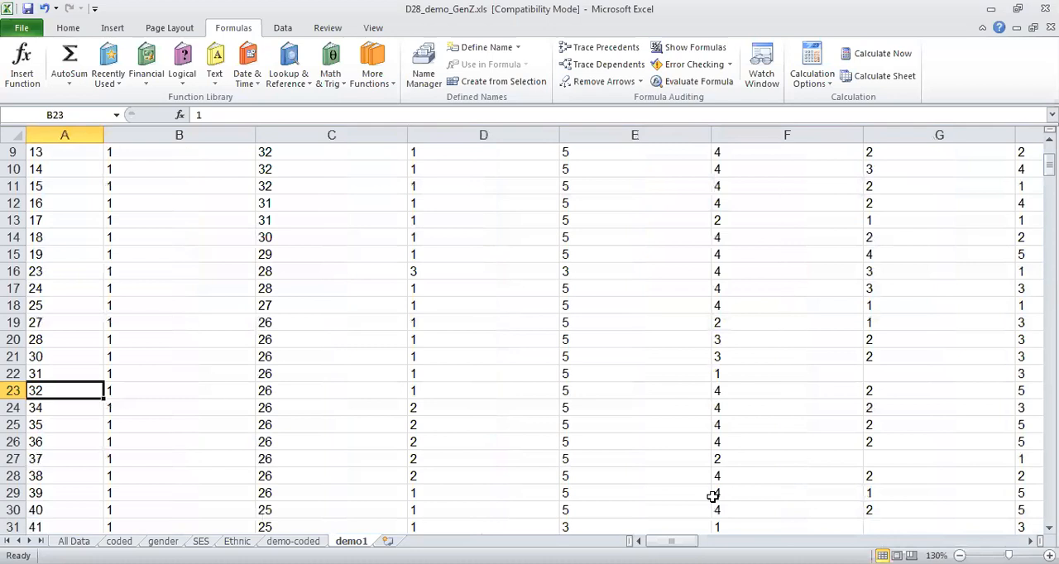
pyautogui.press('Down')
pyautogui.press('Down')
pyautogui.press('Down')
pyautogui.press('Down')
pyautogui.press('Down')
pyautogui.press('Down')
pyautogui.press('Down')
pyautogui.press('Down')
pyautogui.press('Down')
pyautogui.press('Down')
pyautogui.press('Down')
pyautogui.press('Down')
pyautogui.press('Down')
pyautogui.press('Down')
pyautogui.press('Down')
pyautogui.press('Down')
pyautogui.press('Down')
pyautogui.press('Down')
pyautogui.press('Down')
pyautogui.press('Down')
pyautogui.press('Down')
pyautogui.press('Down')
pyautogui.press('Down')
pyautogui.press('Down')
pyautogui.press('Down')
pyautogui.press('Down')
pyautogui.press('Down')
pyautogui.press('Down')
pyautogui.press('Down')
pyautogui.press('Down')
pyautogui.press('Down')
pyautogui.press('Down')
pyautogui.press('Down')
pyautogui.press('Down')
pyautogui.press('Down')
pyautogui.press('Down')
pyautogui.press('Down')
pyautogui.press('Down')
pyautogui.press('Down')
pyautogui.press('Down')
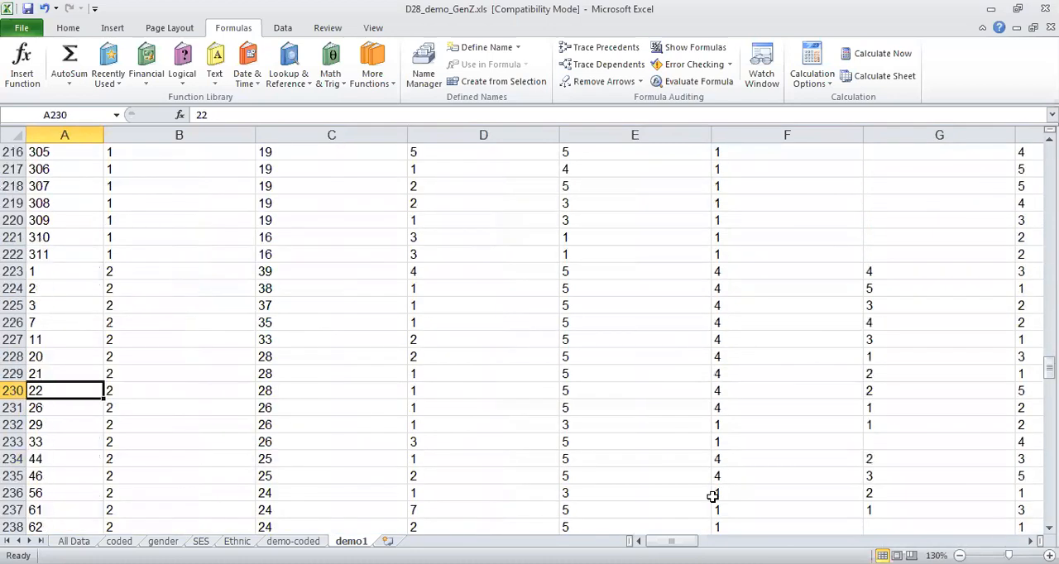
pyautogui.press('Down')
pyautogui.press('Down')
pyautogui.press('Down')
pyautogui.press('Down')
pyautogui.press('Down')
pyautogui.press('Down')
pyautogui.press('Down')
pyautogui.press('Down')
pyautogui.press('Down')
pyautogui.press('Down')
pyautogui.press('Down')
pyautogui.press('Down')
pyautogui.press('Down')
pyautogui.press('Down')
pyautogui.press('Down')
pyautogui.press('Down')
pyautogui.press('Down')
pyautogui.press('Down')
pyautogui.press('Down')
pyautogui.press('Down')
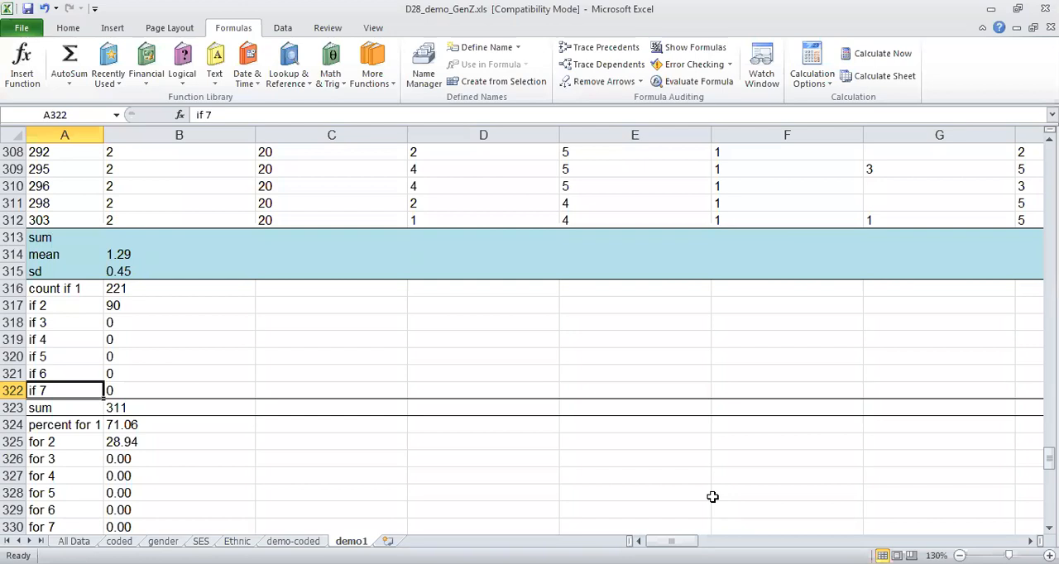
# Select the empty cell B313 beside the sum label, directly below the gender data.
pyautogui.press('Up')
pyautogui.press('Up')
pyautogui.press('Up')
pyautogui.press('Up')
pyautogui.press('Up')
pyautogui.press('Up')
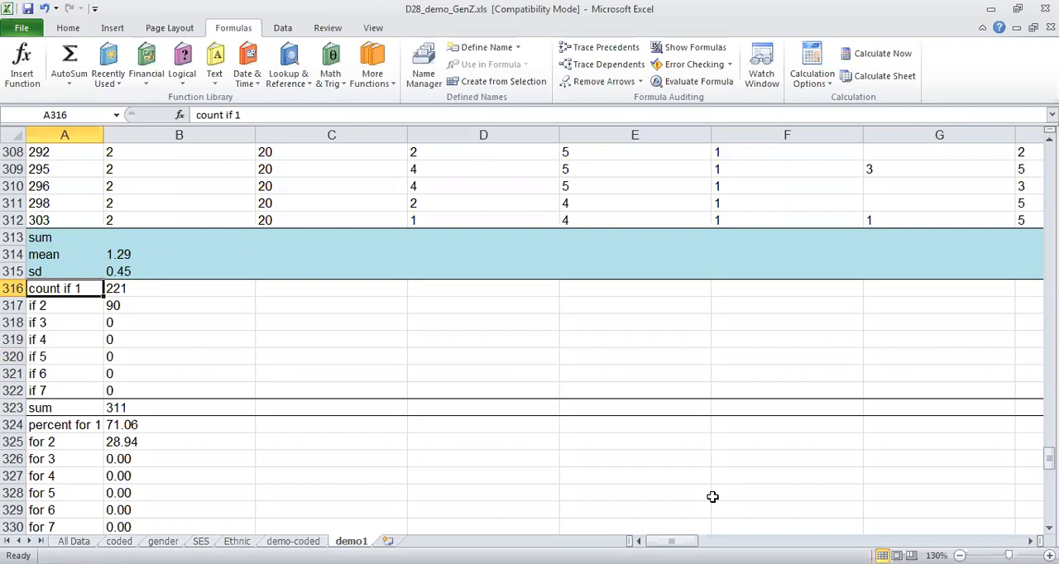
pyautogui.press('Up')
pyautogui.press('Up')
pyautogui.press('Up')
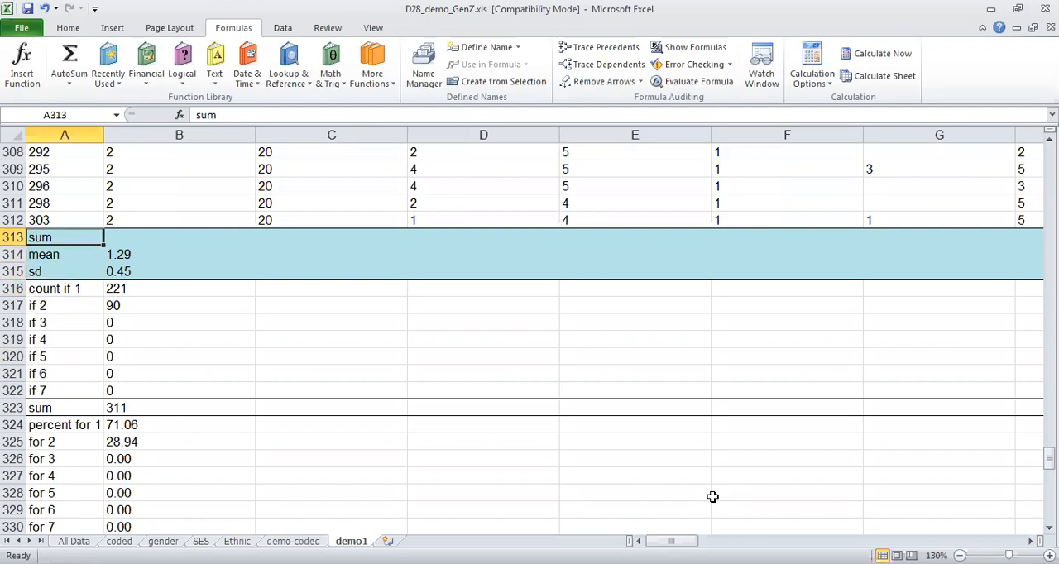
pyautogui.click(278, 115)
pyautogui.click(130, 240)
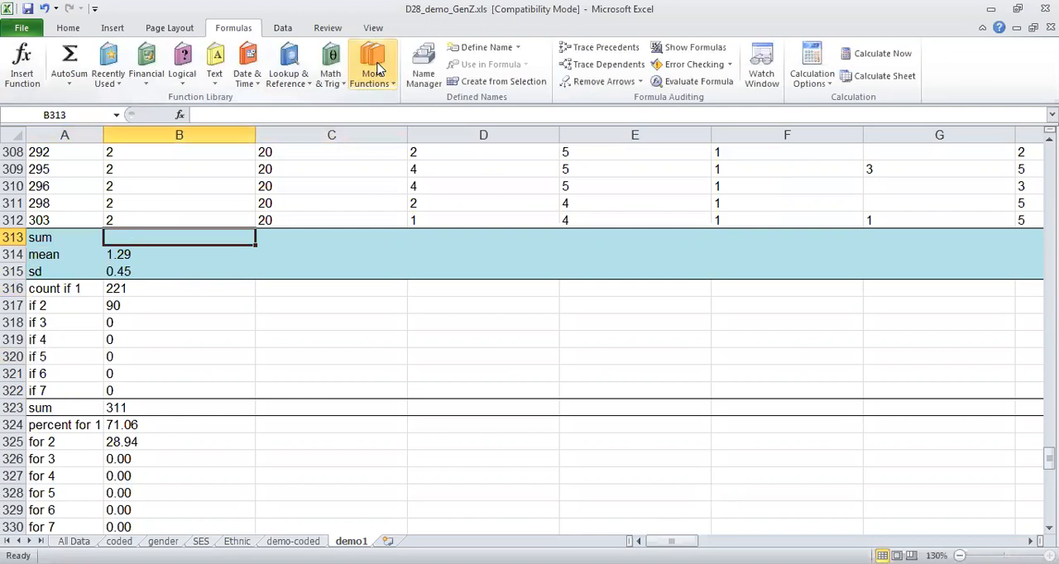
pyautogui.click(378, 70)
pyautogui.moveTo(397, 99)
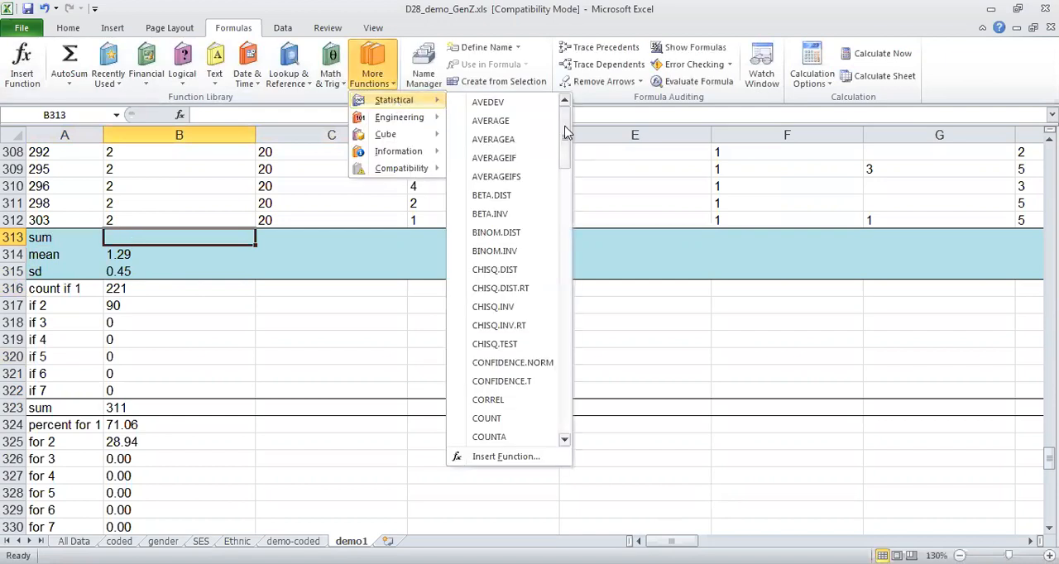
pyautogui.moveTo(566, 133); pyautogui.dragTo(578, 379)
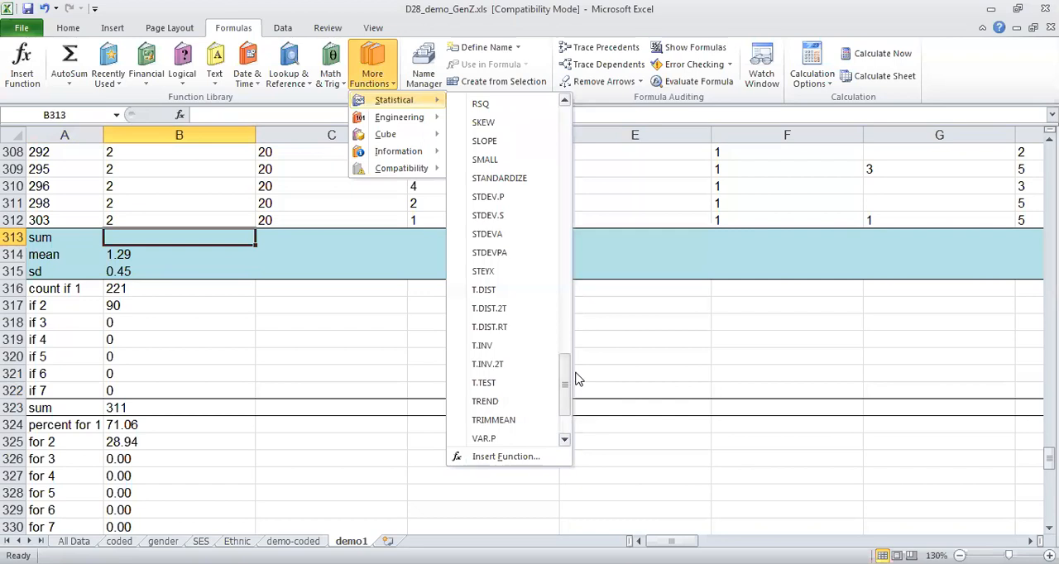
pyautogui.click(281, 228)
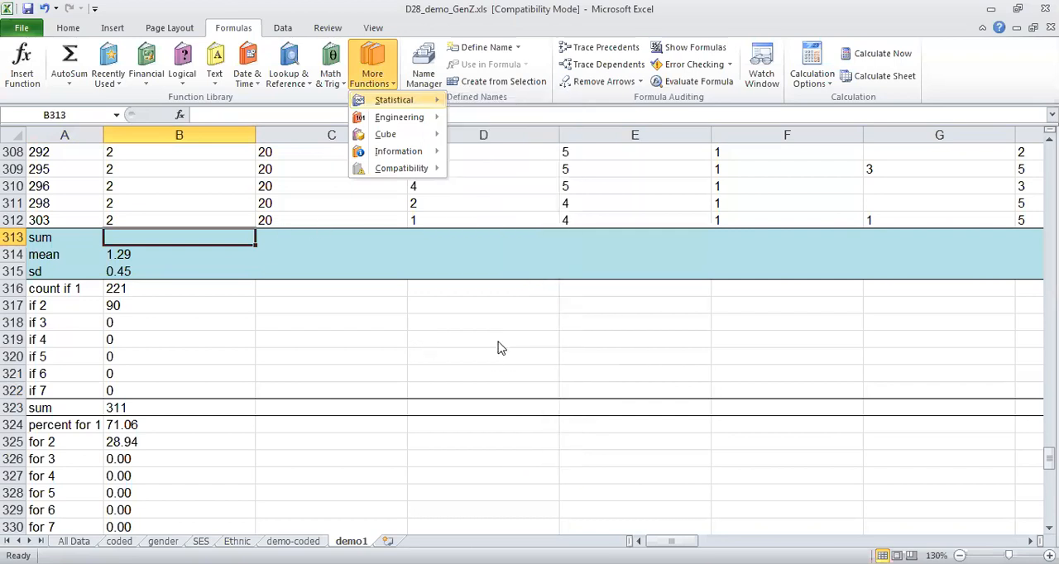
pyautogui.click(68, 28)
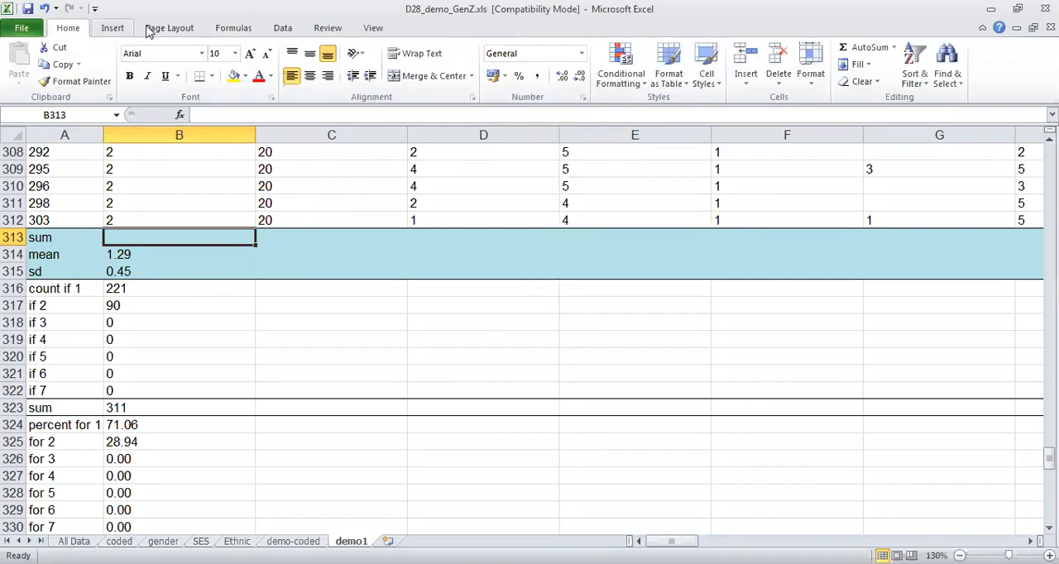
# Total the gender column in B313 with AutoSum over the range B2:B312.
pyautogui.click(240, 29)
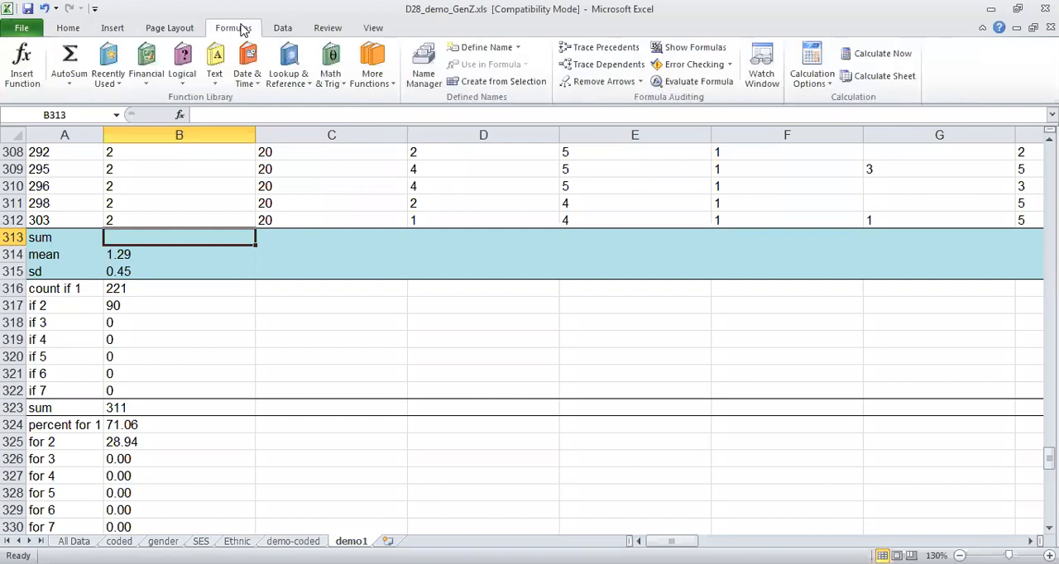
pyautogui.click(68, 71)
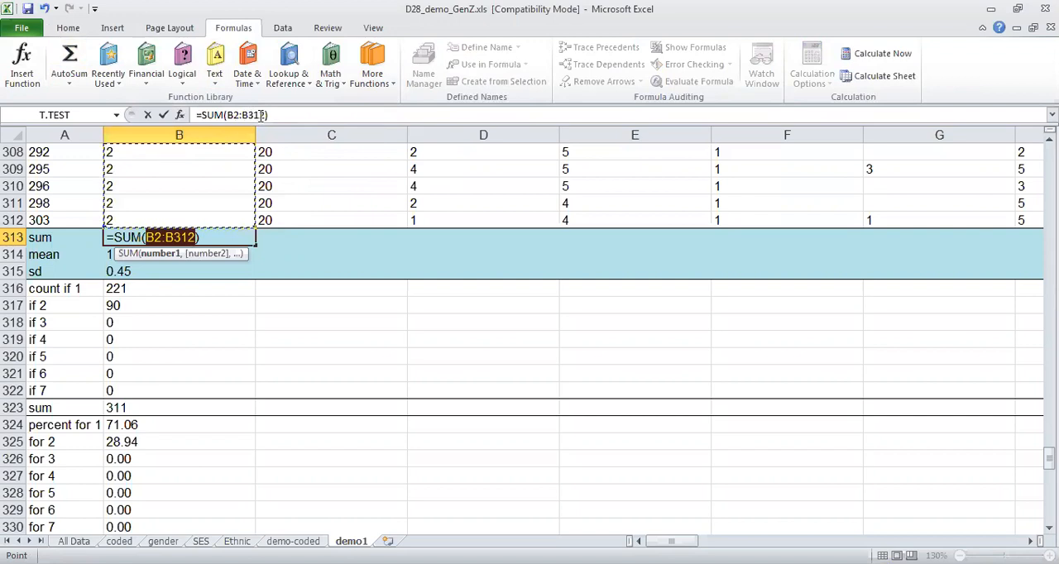
pyautogui.press('Return')
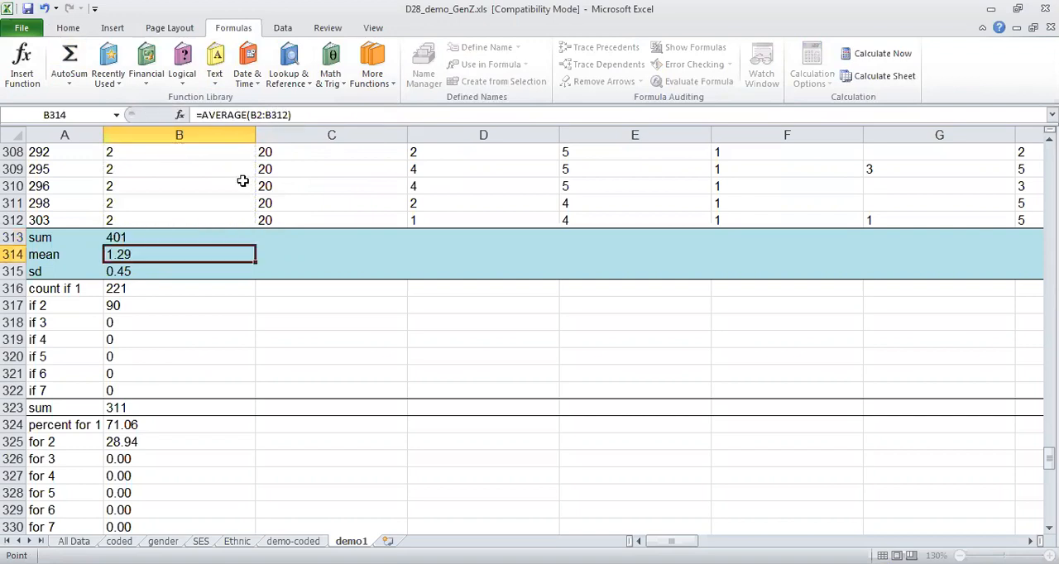
# Add a second AVERAGE function over B2:B312 to the existing formula in the mean cell B314.
pyautogui.press('Up')
pyautogui.press('Down')
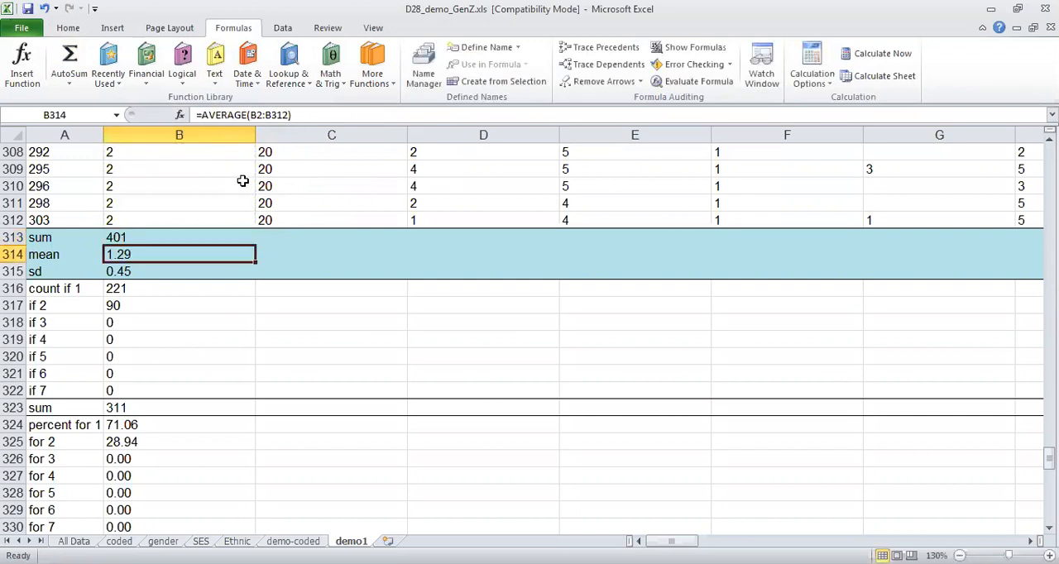
pyautogui.click(382, 86)
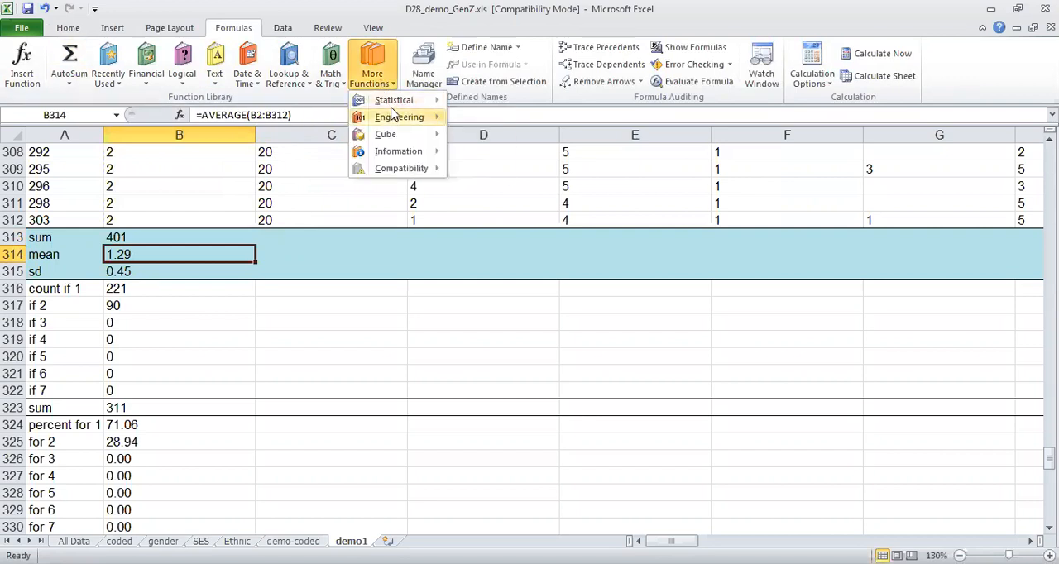
pyautogui.moveTo(395, 100)
pyautogui.click(499, 122)
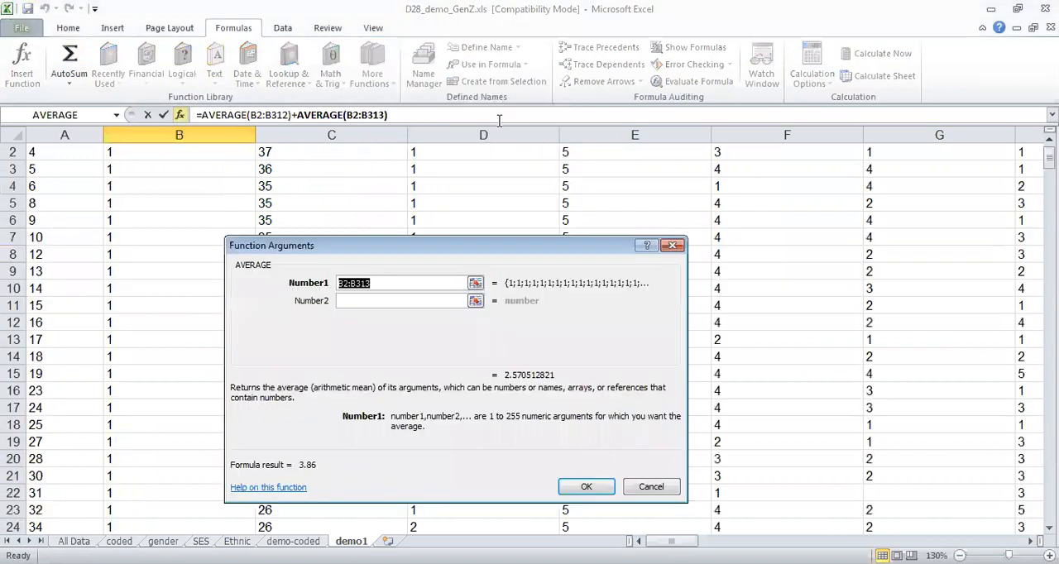
pyautogui.click(373, 283)
pyautogui.press('BackSpace')
pyautogui.write('2')
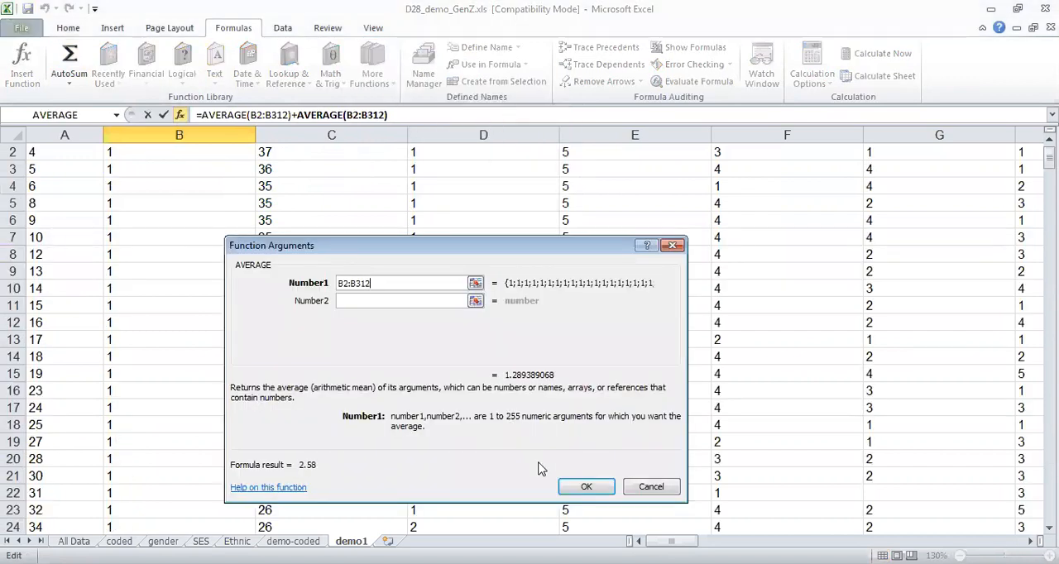
pyautogui.click(576, 487)
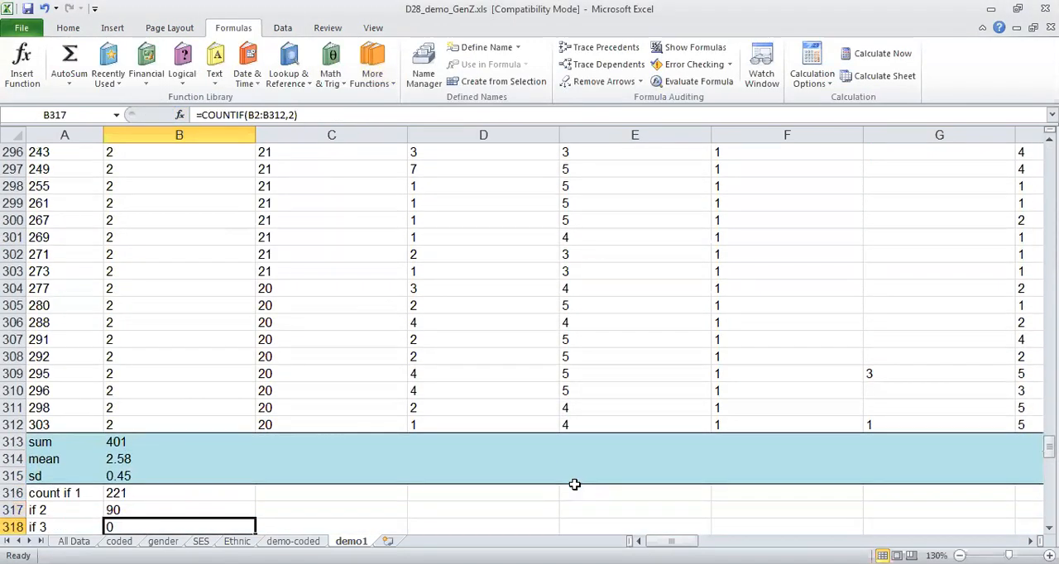
# Examine the formulas in column B's summary cells, from the sum in B313 to the percentage in B324.
pyautogui.press('Up')
pyautogui.press('Up')
pyautogui.press('Up')
pyautogui.press('Up')
pyautogui.press('Up')
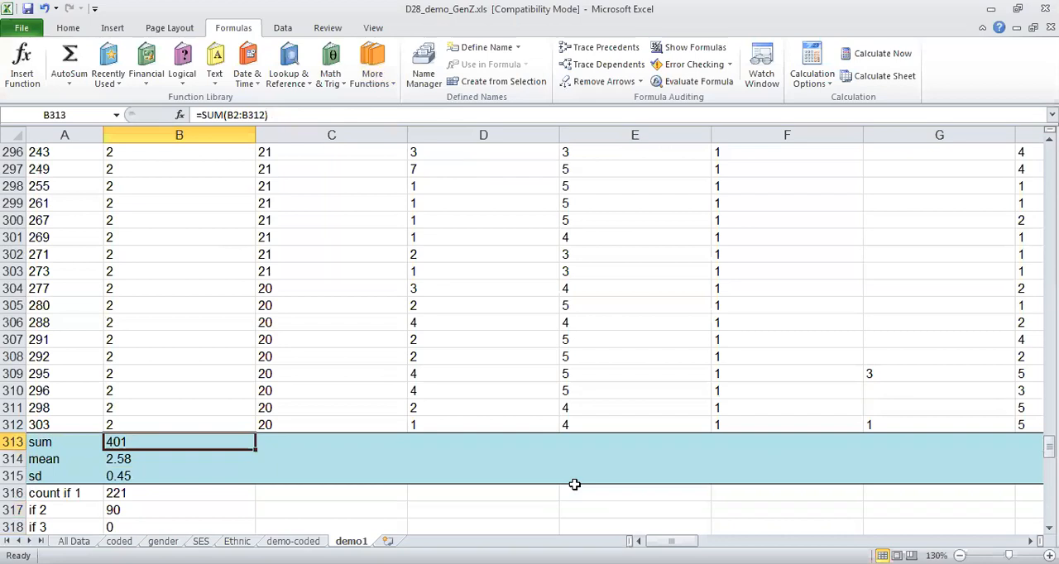
pyautogui.press('Down')
pyautogui.press('Down')
pyautogui.press('Down')
pyautogui.press('Down')
pyautogui.press('Down')
pyautogui.press('Down')
pyautogui.press('Down')
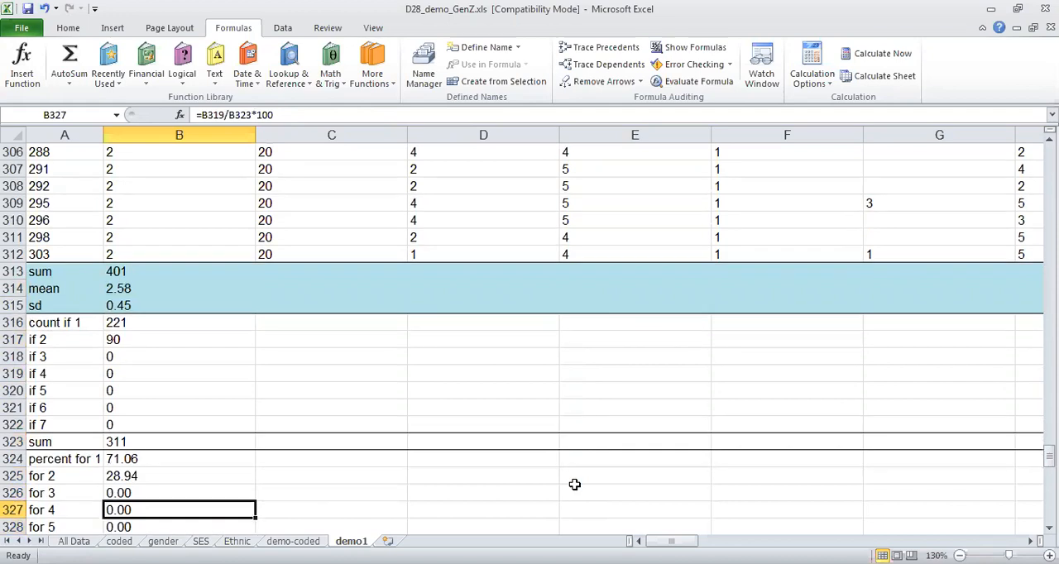
pyautogui.press('Up')
pyautogui.press('Up')
pyautogui.press('Up')
pyautogui.press('Up')
pyautogui.press('Up')
pyautogui.press('Up')
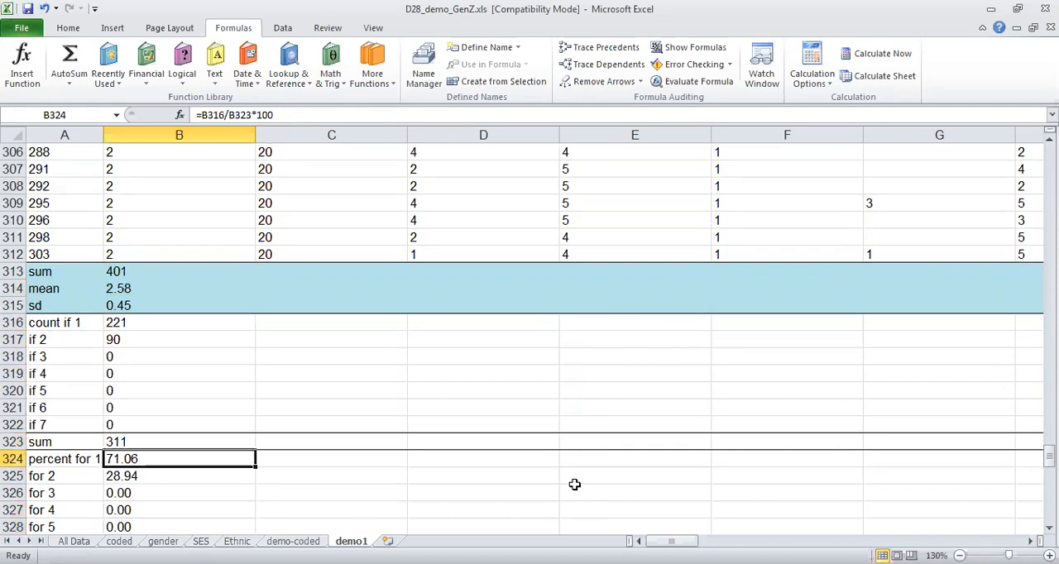
# Calculate the standard deviation of the age column in C315 with STDEV.S over the range C2:C312.
pyautogui.press('Up')
pyautogui.press('Up')
pyautogui.press('Up')
pyautogui.press('Up')
pyautogui.press('Up')
pyautogui.press('Up')
pyautogui.press('Right')
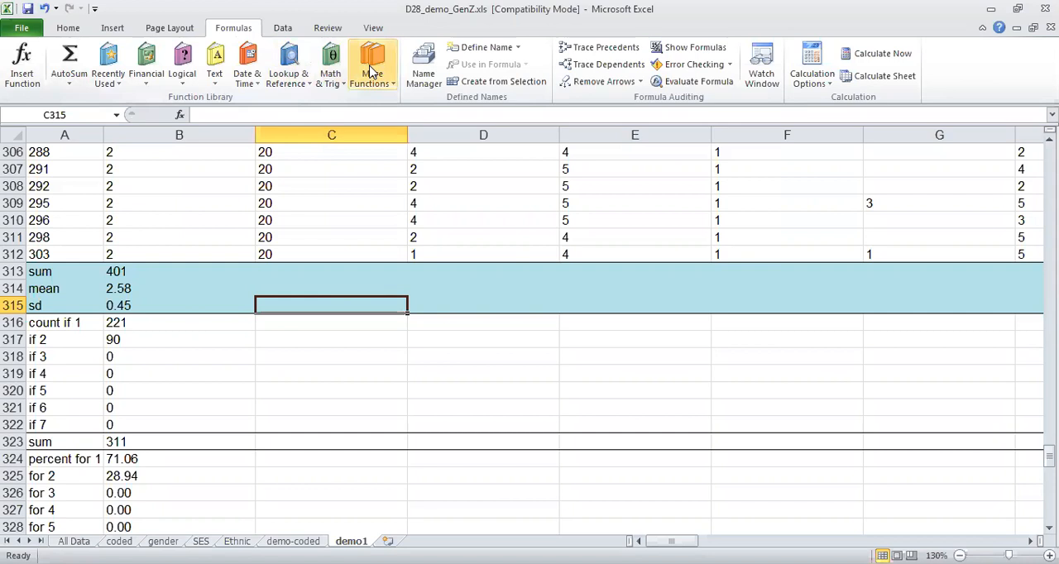
pyautogui.click(372, 75)
pyautogui.moveTo(391, 106)
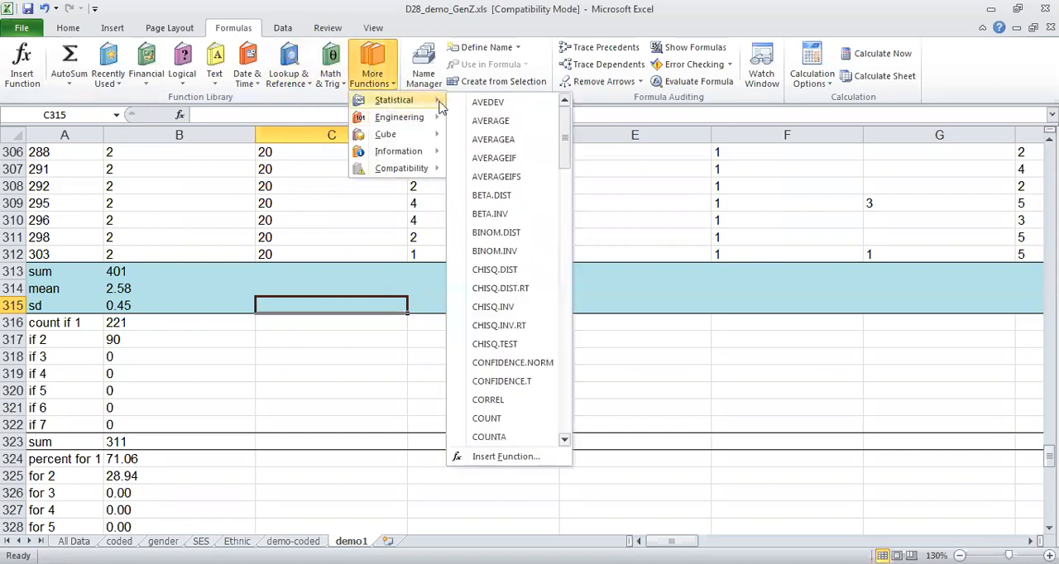
pyautogui.moveTo(569, 148); pyautogui.dragTo(577, 380)
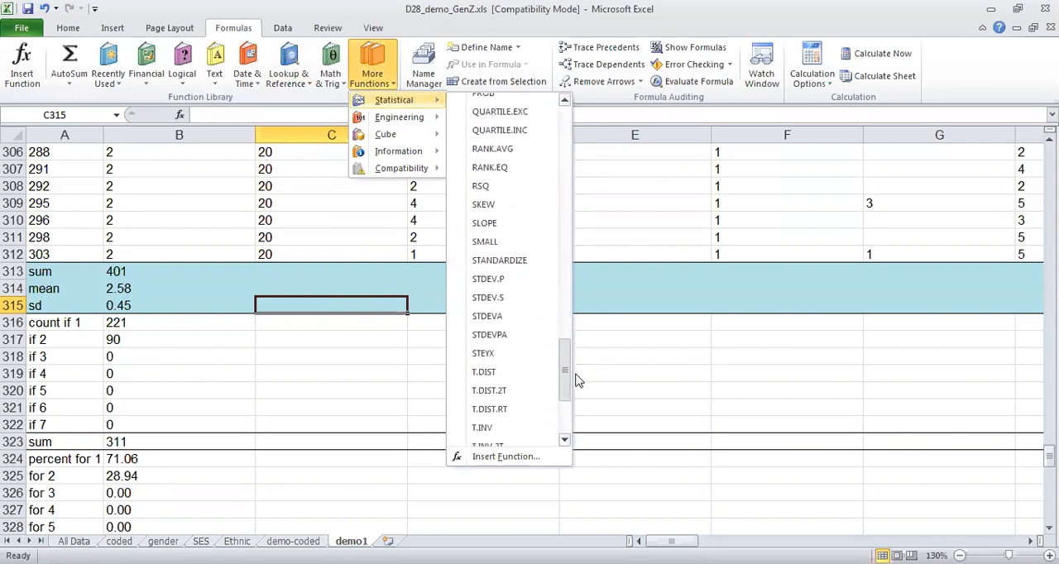
pyautogui.click(508, 301)
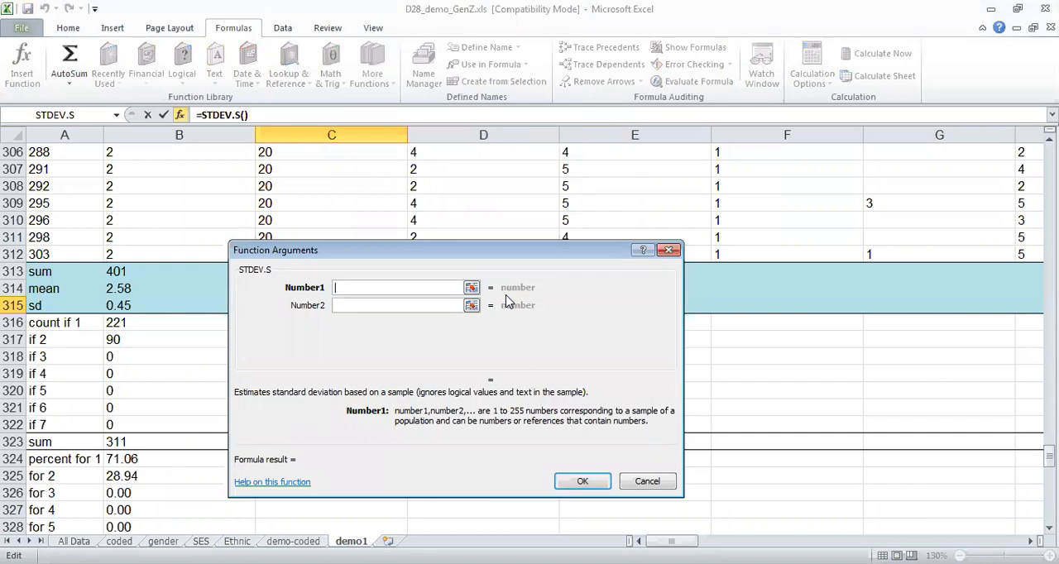
pyautogui.write('C2:C312')
pyautogui.click(580, 483)
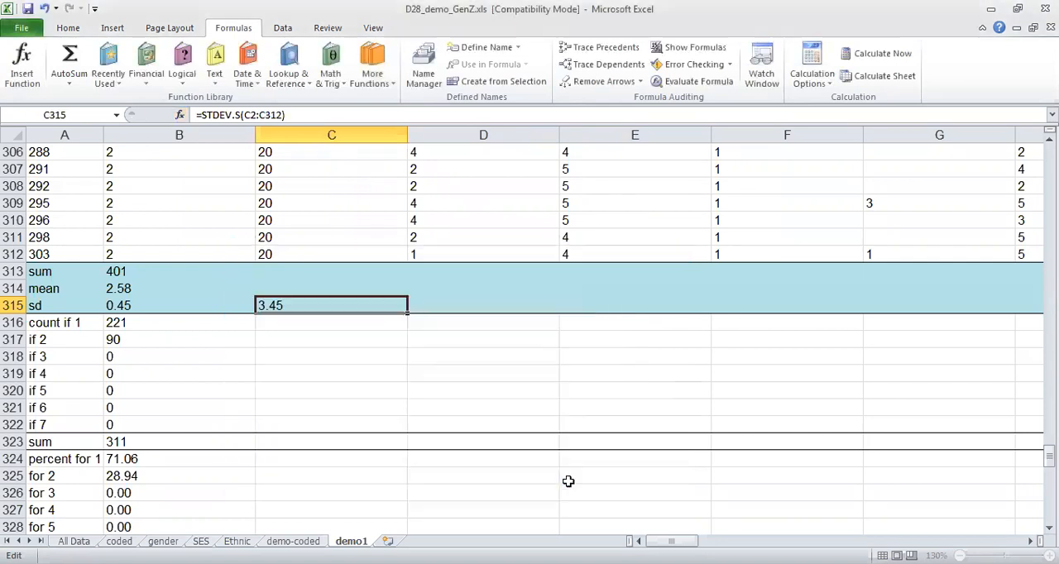
pyautogui.press('Return')
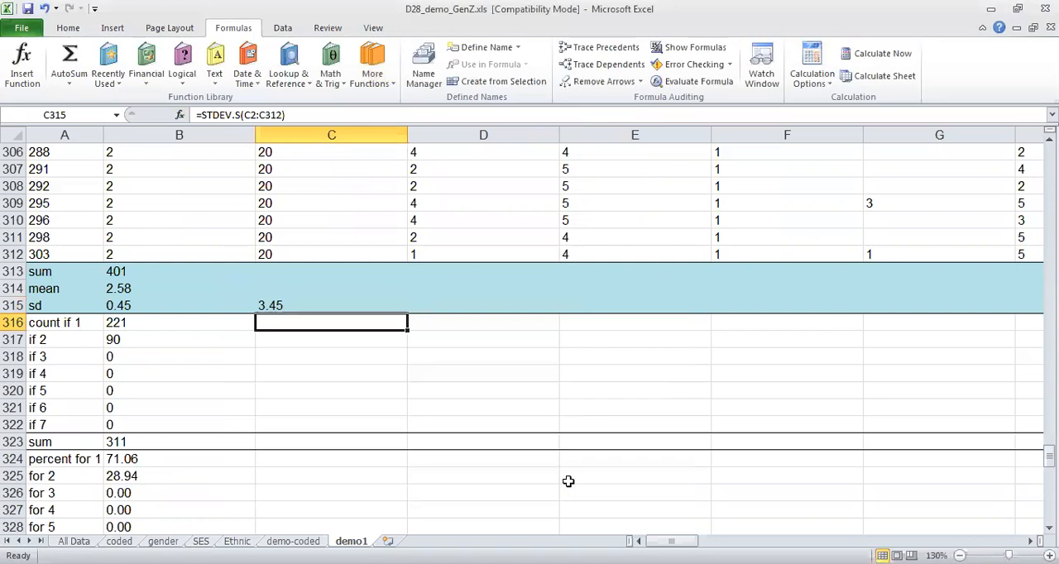
# Calculate the mean age in C314 with the AVERAGE function over the range C2:C312.
pyautogui.press('Up')
pyautogui.press('Up')
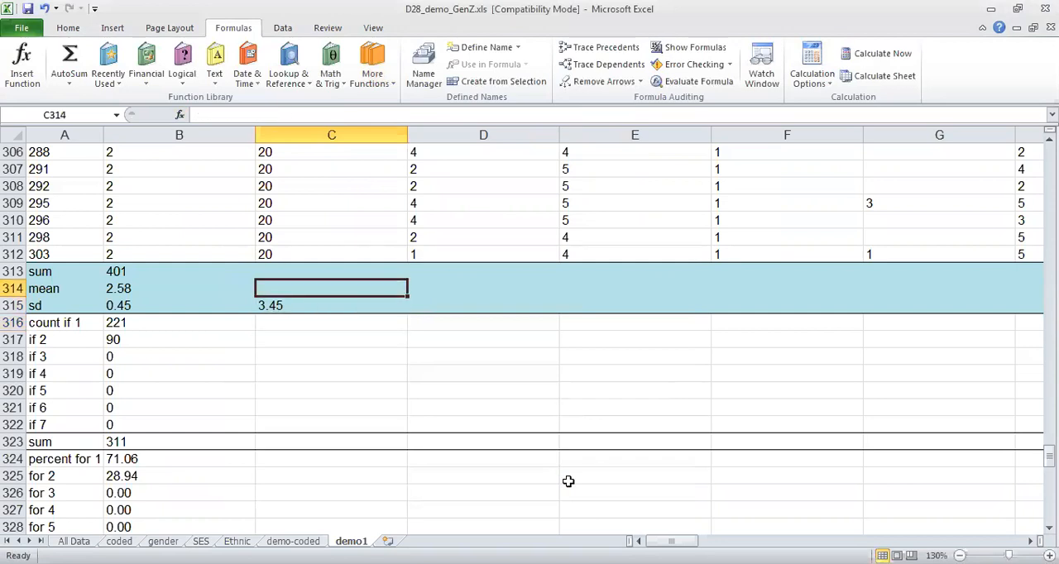
pyautogui.click(387, 86)
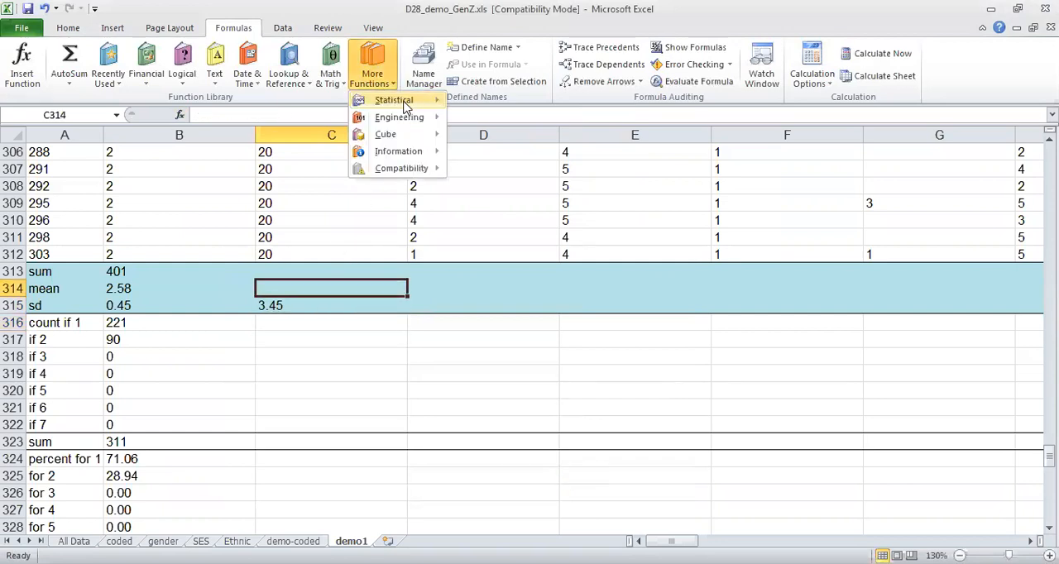
pyautogui.moveTo(403, 100)
pyautogui.click(491, 121)
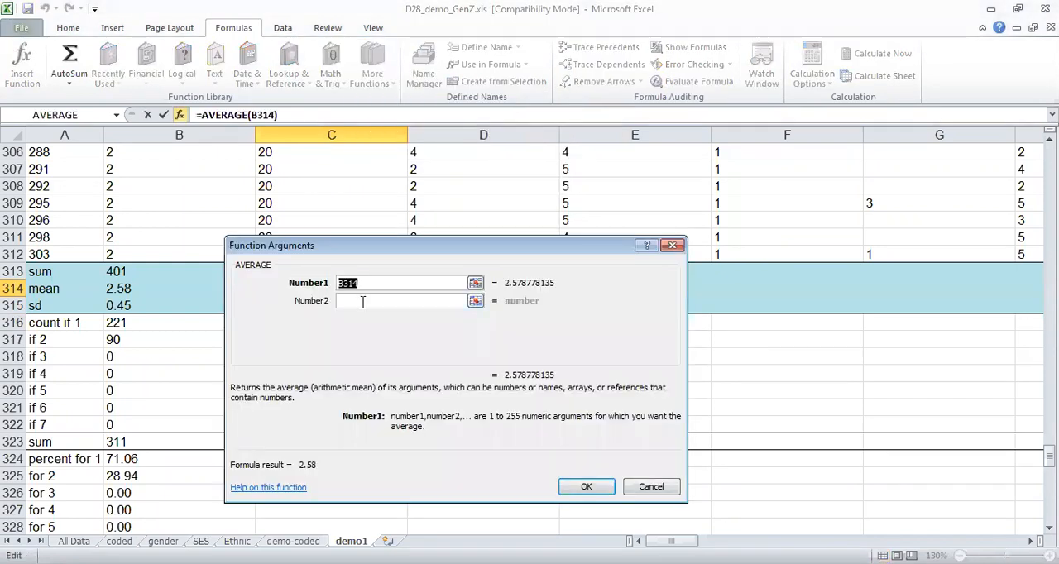
pyautogui.write('C2:C312')
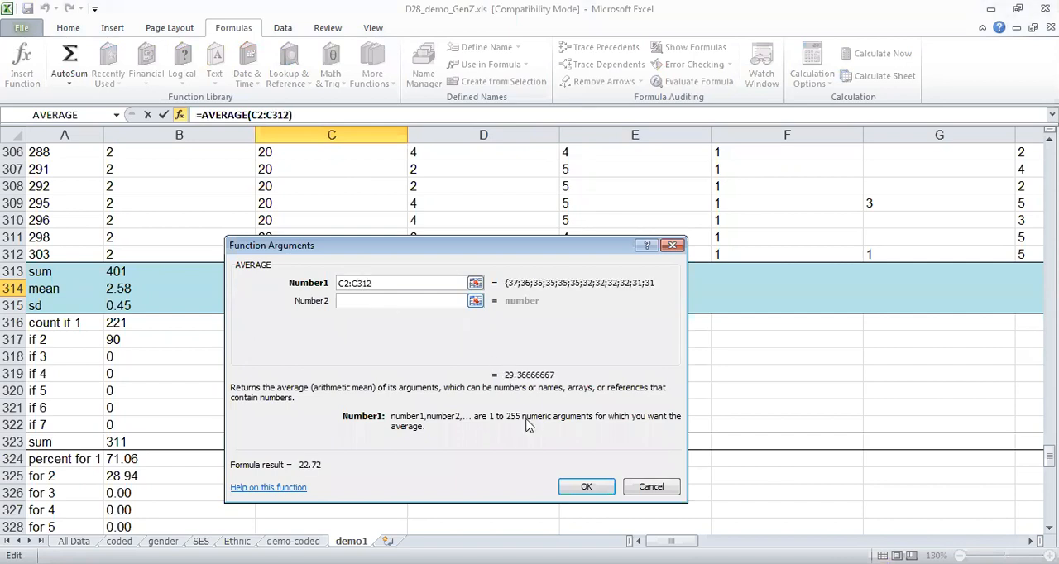
pyautogui.click(590, 487)
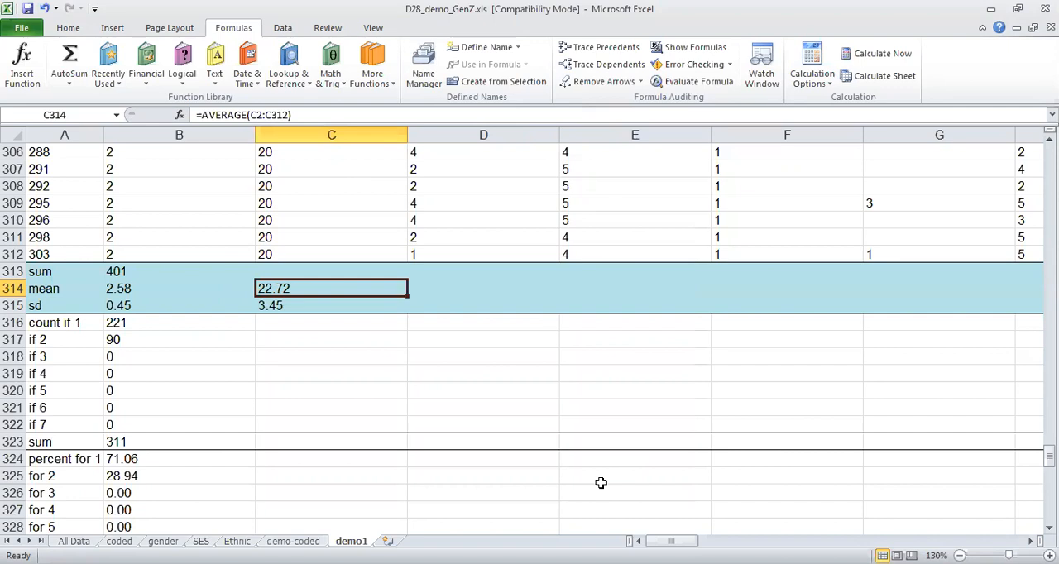
pyautogui.press('Down')
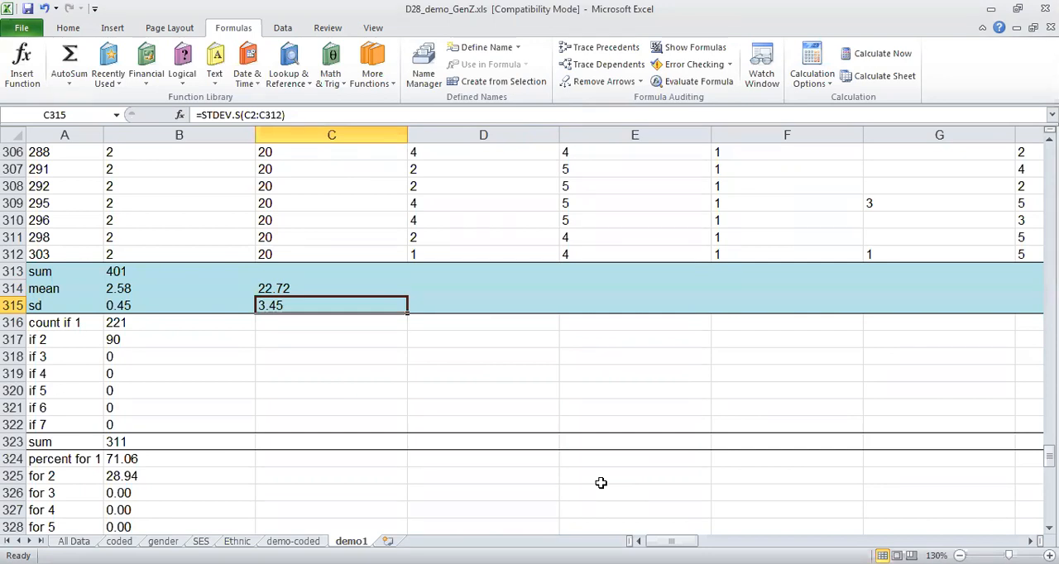
# Examine the age column from its header in row 1 down through the female and male records.
pyautogui.press('pageup')
pyautogui.press('pageup')
pyautogui.press('pageup')
pyautogui.press('pageup')
pyautogui.press('pageup')
pyautogui.press('pageup')
pyautogui.press('pageup')
pyautogui.press('pageup')
pyautogui.press('pageup')
pyautogui.press('pageup')
pyautogui.press('pageup')
pyautogui.press('pageup')
pyautogui.press('pageup')
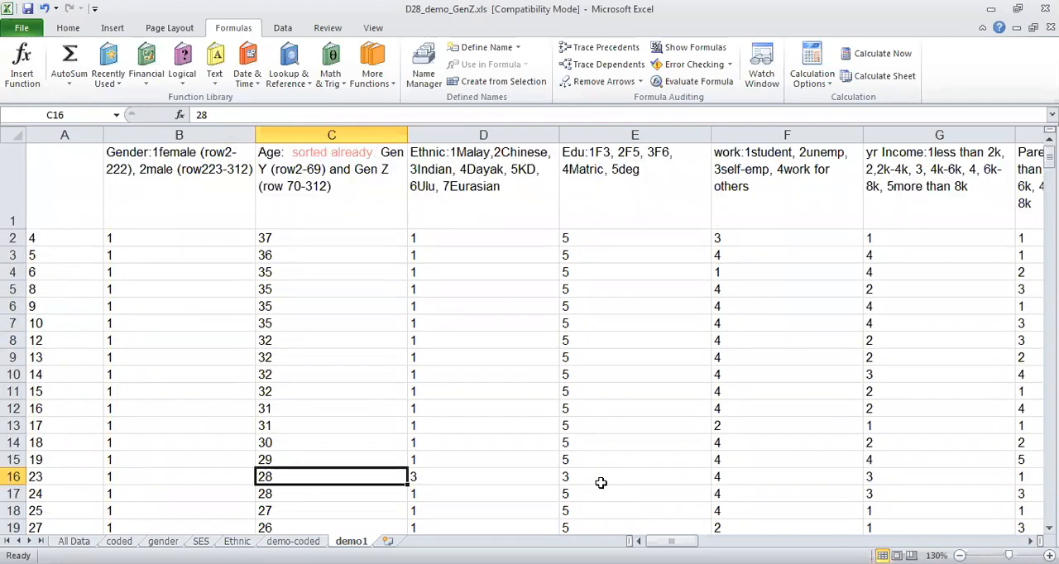
pyautogui.press('pagedown')
pyautogui.press('pagedown')
pyautogui.press('pagedown')
pyautogui.press('pagedown')
pyautogui.press('pagedown')
pyautogui.press('pagedown')
pyautogui.press('pagedown')
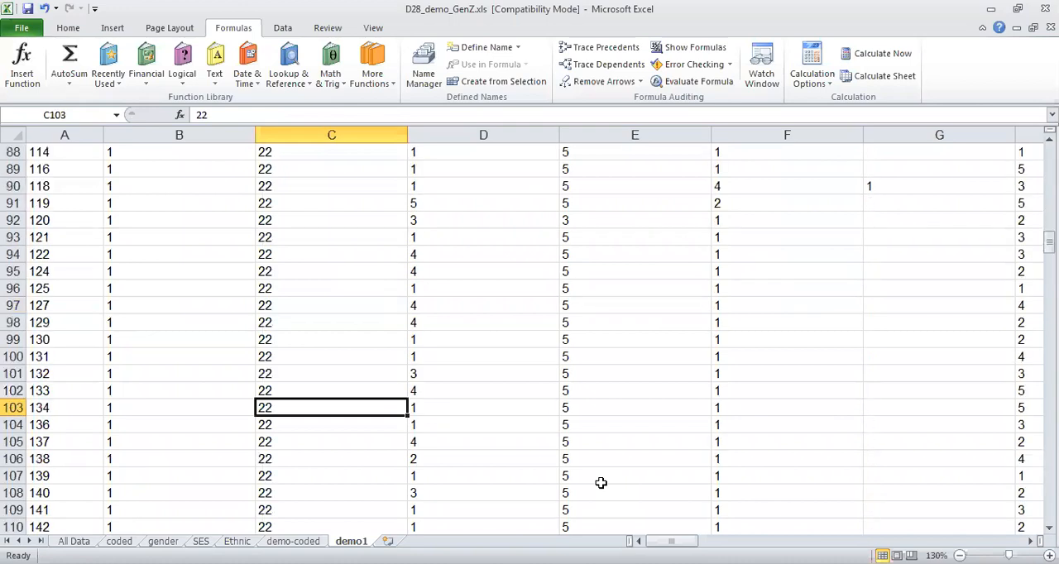
pyautogui.press('pagedown')
pyautogui.press('pagedown')
pyautogui.press('pagedown')
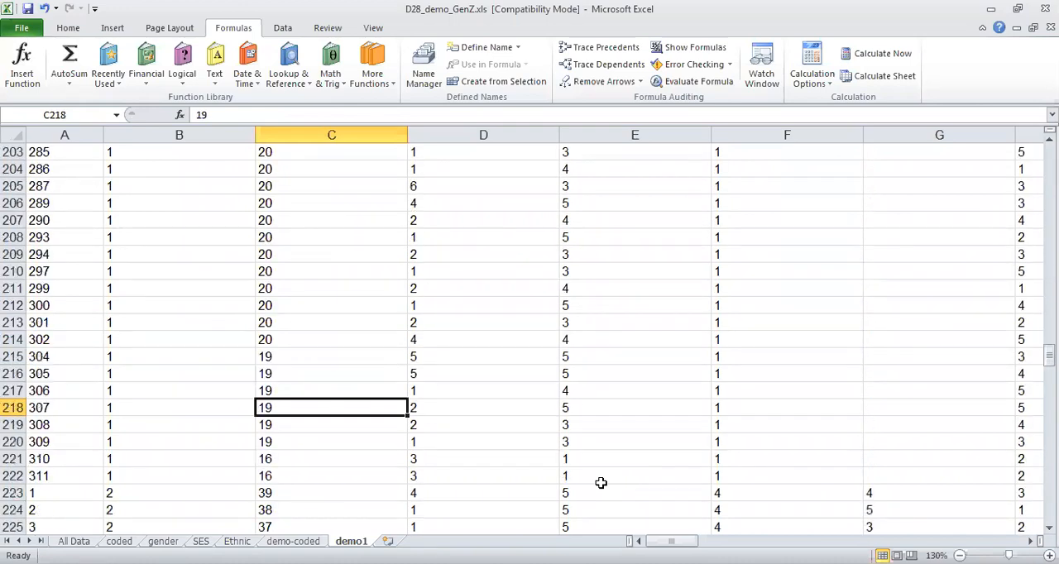
pyautogui.press('pagedown')
pyautogui.press('pagedown')
pyautogui.press('pagedown')
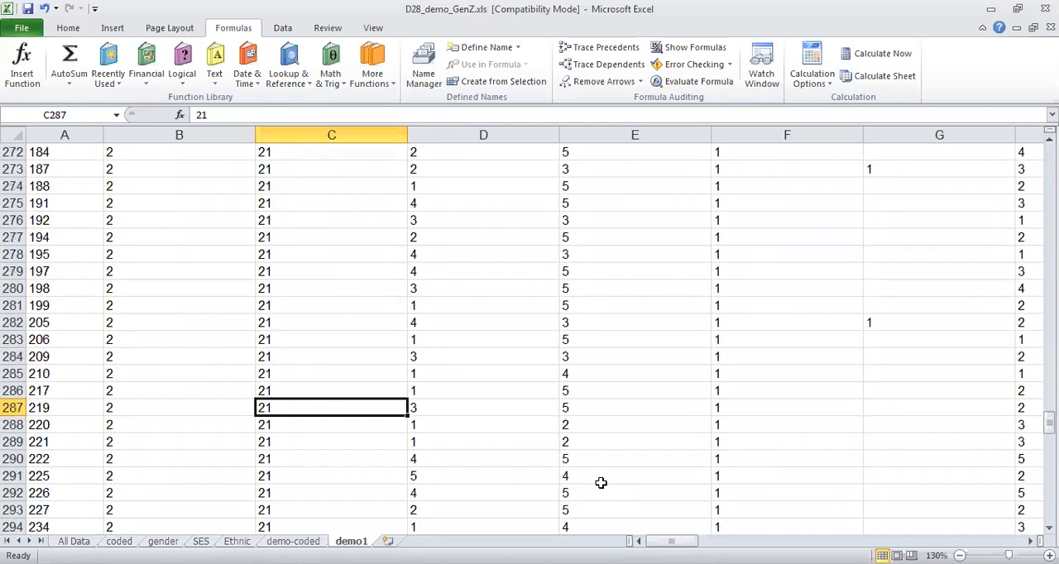
# Examine the summary rows beneath the age column, from the sum in row 313 to the percentage in row 324.
pyautogui.press('Down')
pyautogui.press('Down')
pyautogui.press('Down')
pyautogui.press('Down')
pyautogui.press('Down')
pyautogui.press('Down')
pyautogui.press('Down')
pyautogui.press('Down')
pyautogui.press('Down')
pyautogui.press('Down')
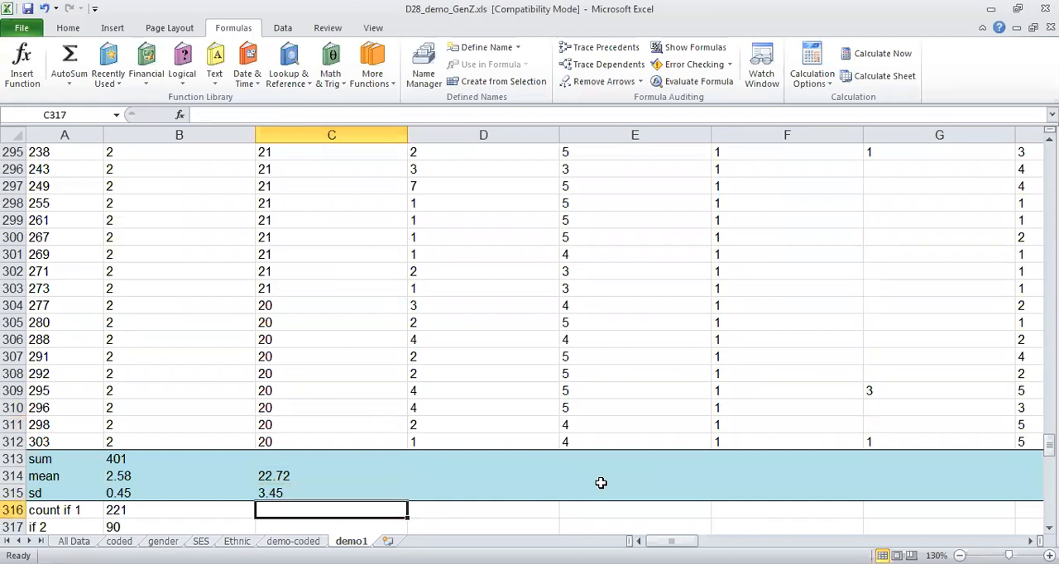
pyautogui.press('Down')
pyautogui.press('Down')
pyautogui.press('Down')
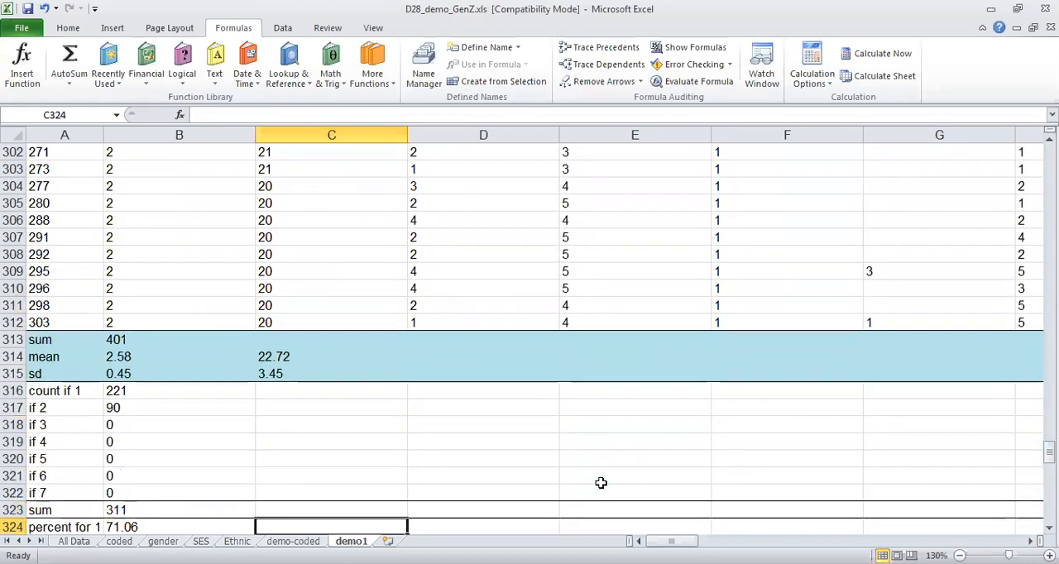
pyautogui.press('Up')
pyautogui.press('Up')
pyautogui.press('Up')
pyautogui.press('Up')
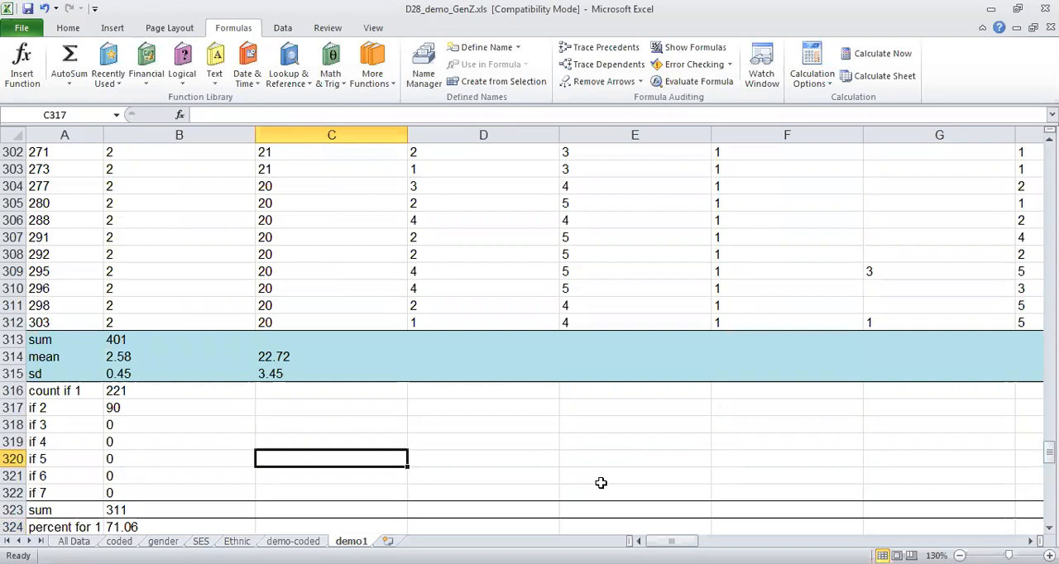
pyautogui.press('Up')
pyautogui.press('Up')
pyautogui.press('Up')
pyautogui.press('Up')
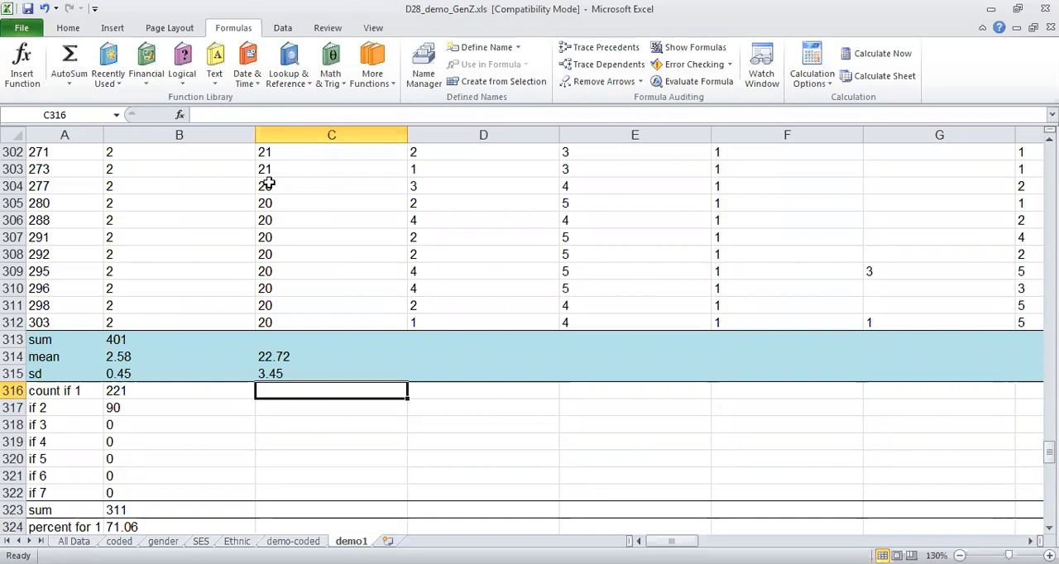
# Count the respondents with ethnic code 1 in C316 using COUNTIFS with range D2:D312 and criterion 1.
pyautogui.click(381, 63)
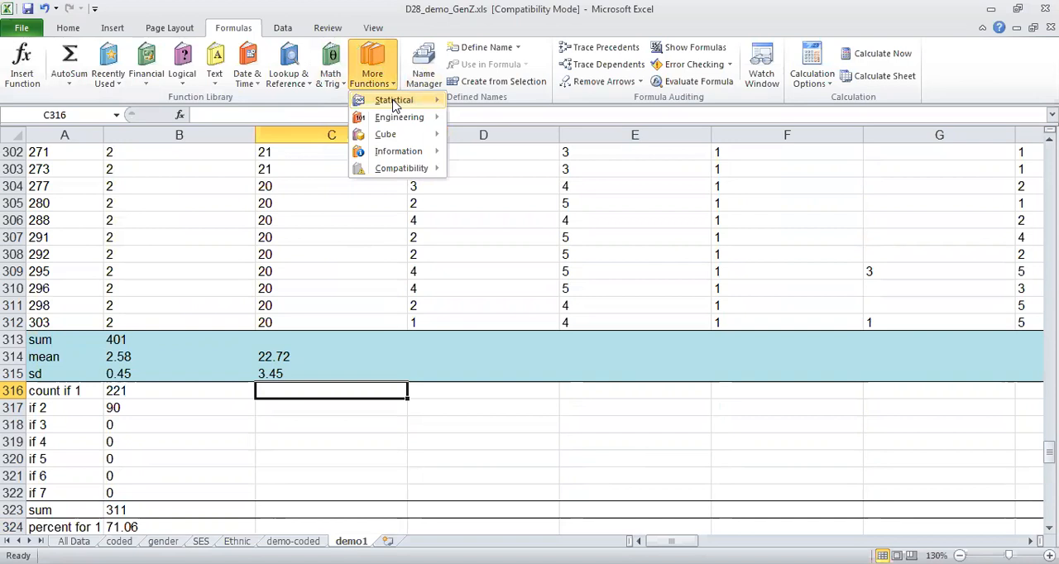
pyautogui.moveTo(394, 100)
pyautogui.scroll(-3, 571, 143)
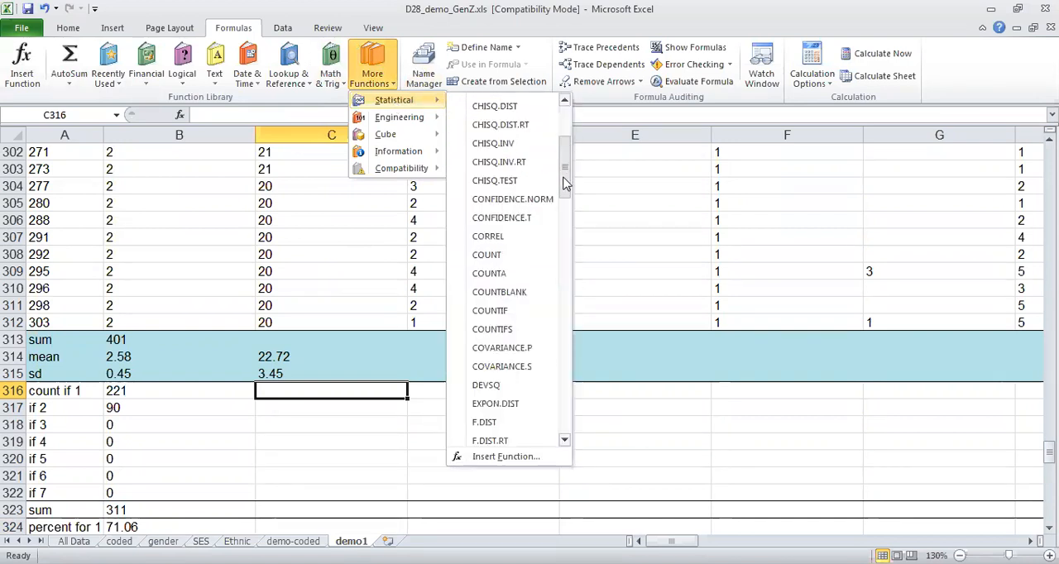
pyautogui.click(508, 330)
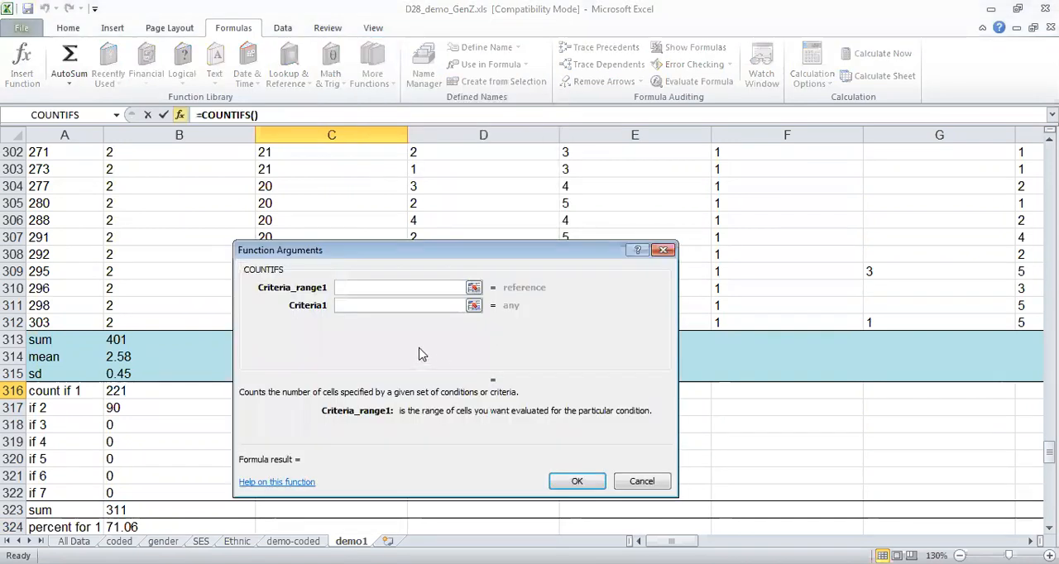
pyautogui.click(473, 288)
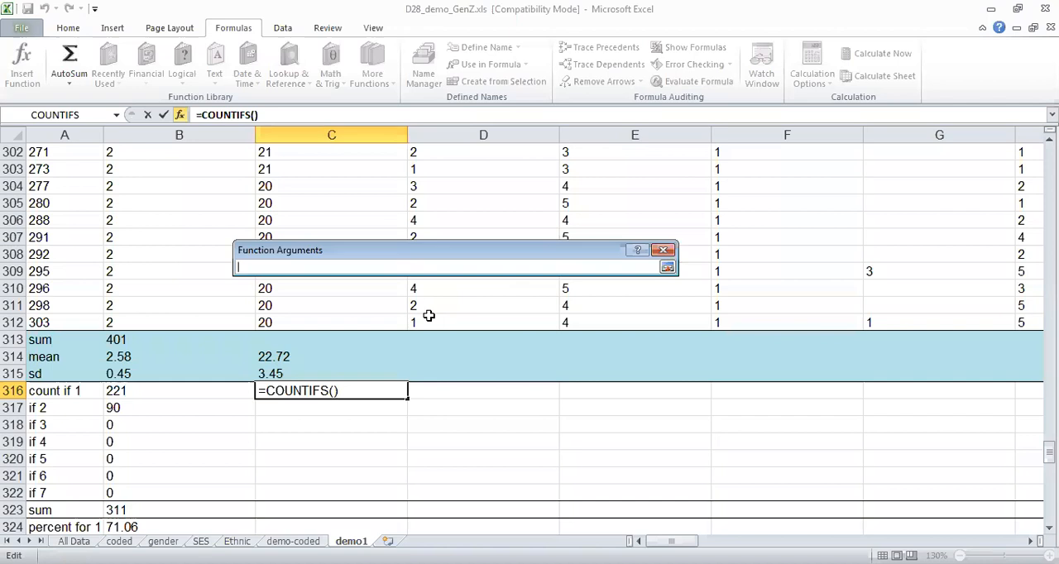
pyautogui.moveTo(446, 321); pyautogui.dragTo(448, 229)
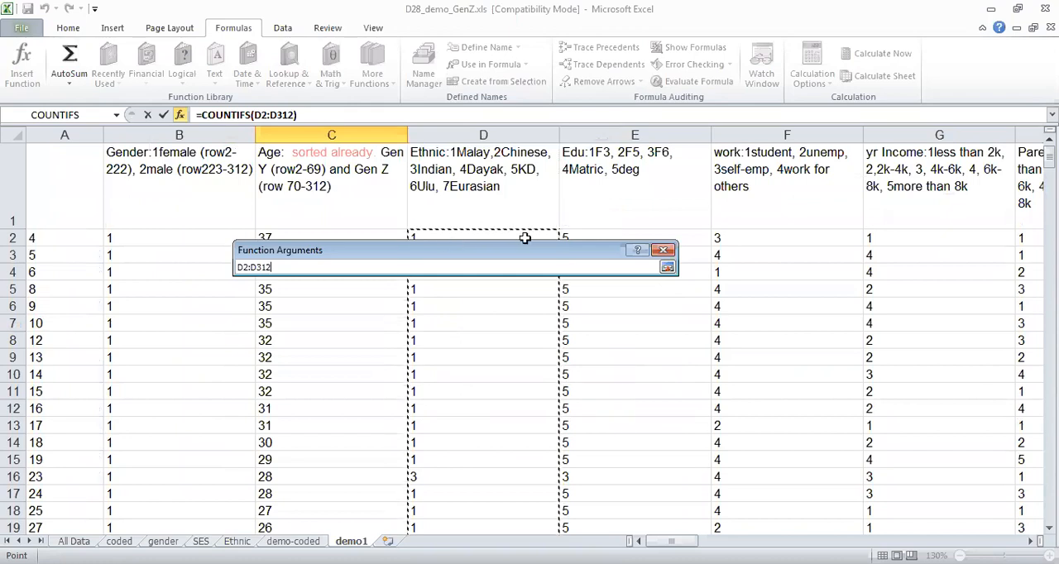
pyautogui.click(667, 269)
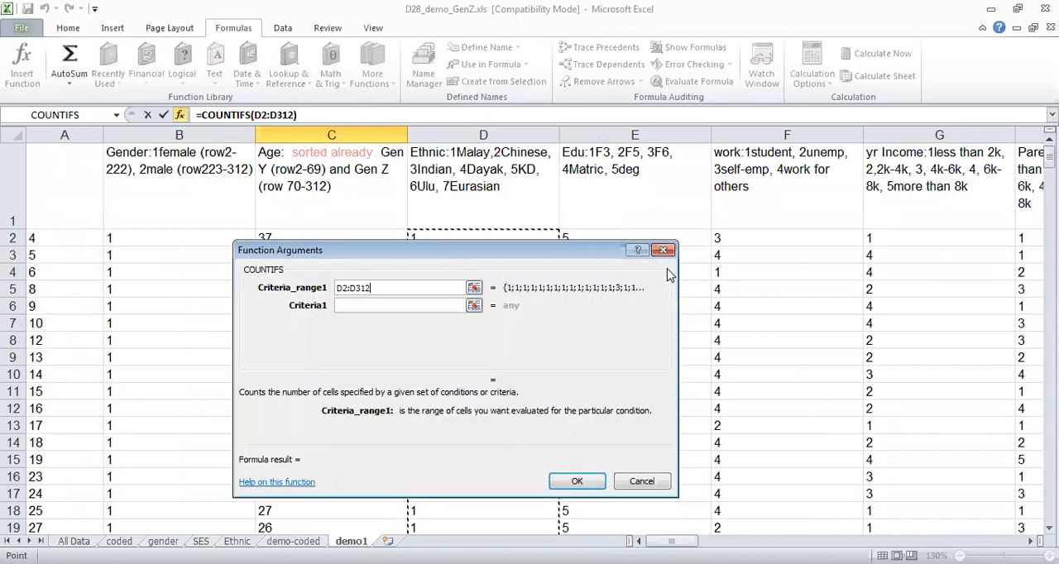
pyautogui.click(419, 306)
pyautogui.write('1')
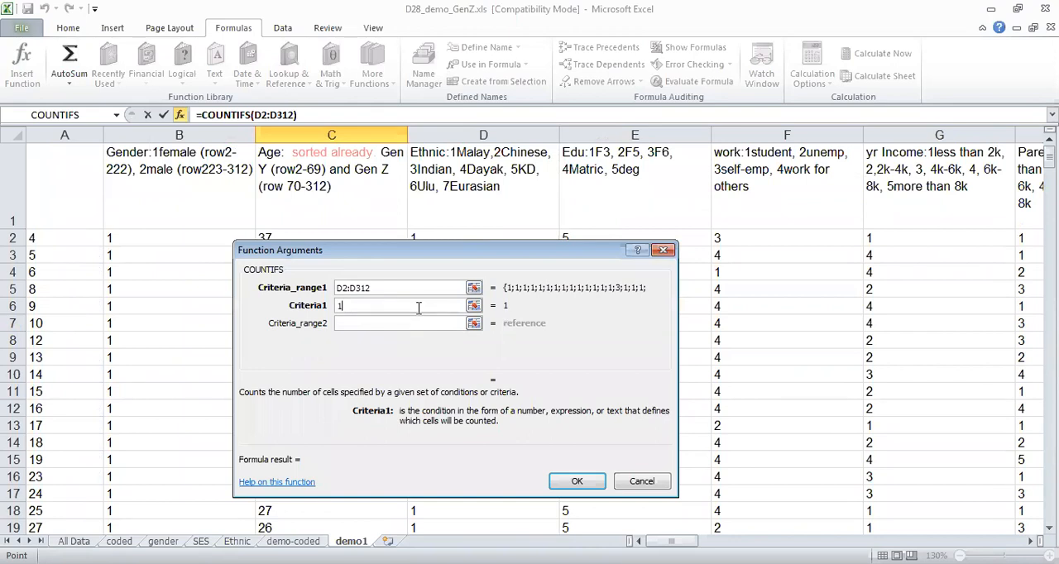
pyautogui.click(577, 483)
# Move the COUNTIFS formula from C316 to D316 in the ethnic column, keeping its range D2:D312.
pyautogui.press('Down')
pyautogui.press('Down')
pyautogui.press('Down')
pyautogui.press('Down')
pyautogui.press('Down')
pyautogui.press('Down')
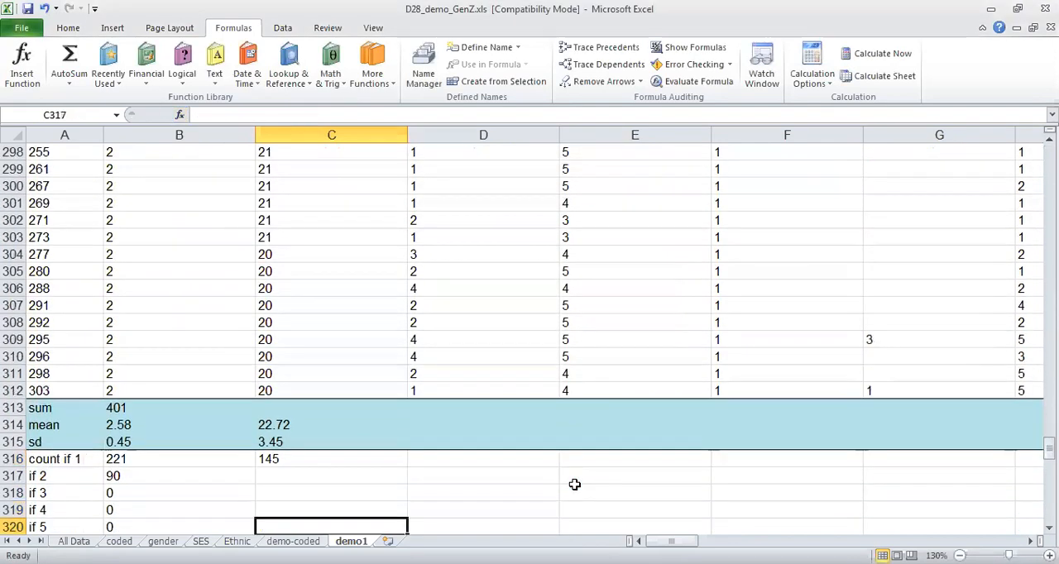
pyautogui.click(303, 429)
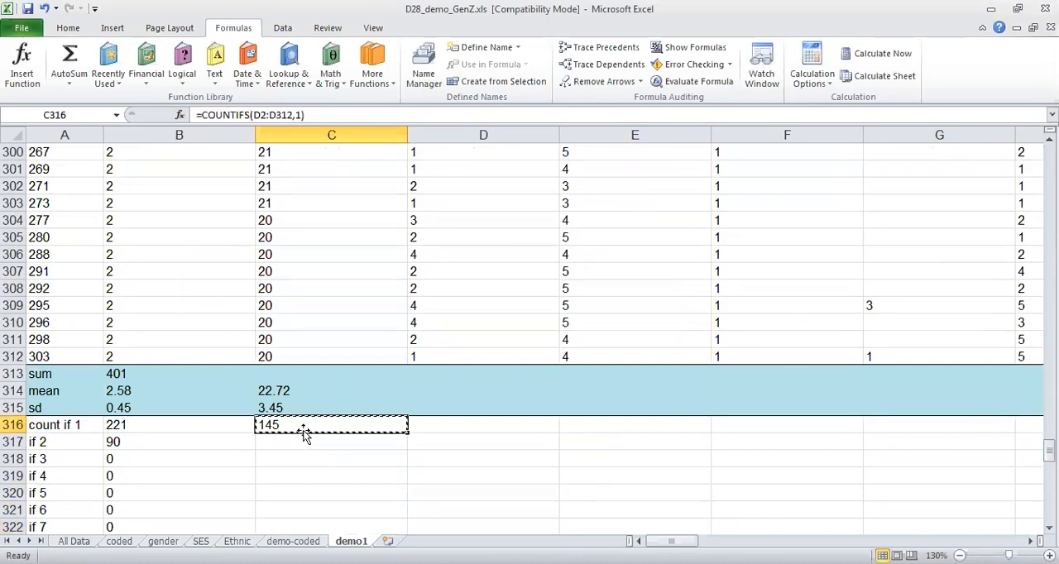
pyautogui.hotkey('ctrl', 'c')
pyautogui.click(439, 427)
pyautogui.press('Return')
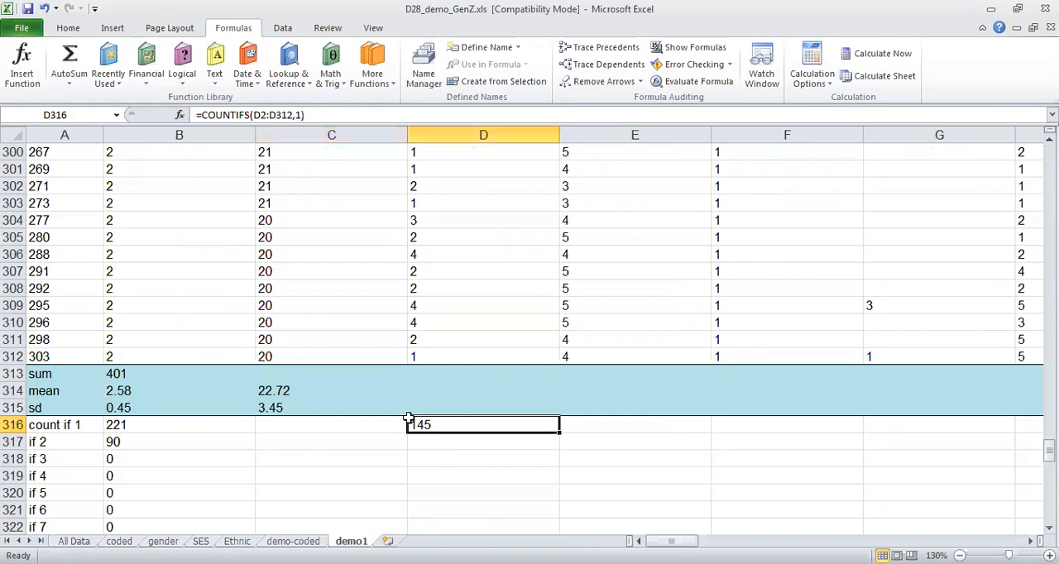
# Fill the COUNTIFS formula in D316 down through D322 for the remaining ethnic codes.
pyautogui.click(323, 116)
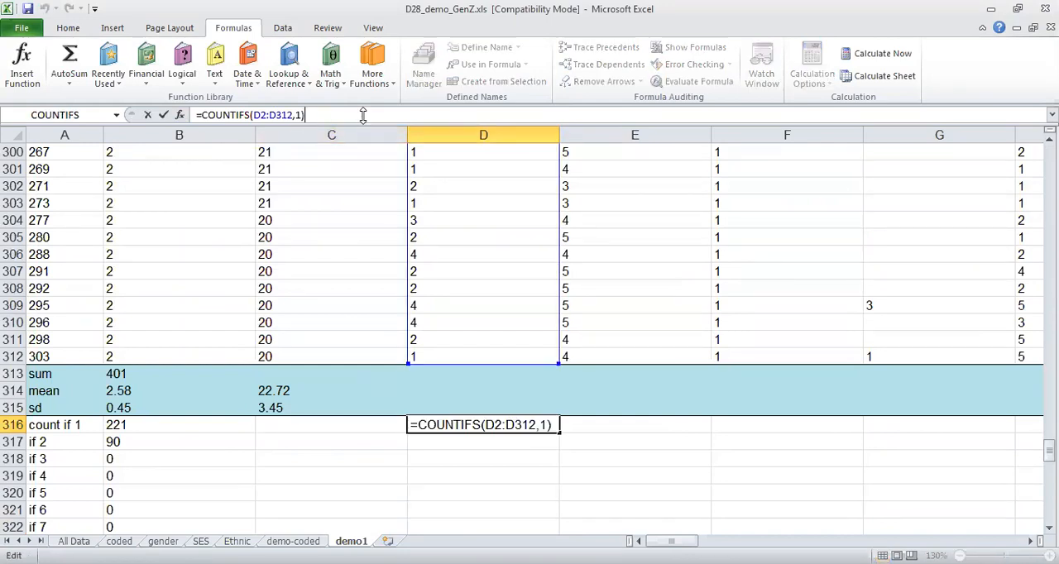
pyautogui.moveTo(1049, 451)
pyautogui.mouseDown()
pyautogui.moveTo(1026, 157)
pyautogui.moveTo(1047, 266)
pyautogui.moveTo(1048, 463)
pyautogui.moveTo(1048, 450)
pyautogui.mouseUp()
pyautogui.press('Return')
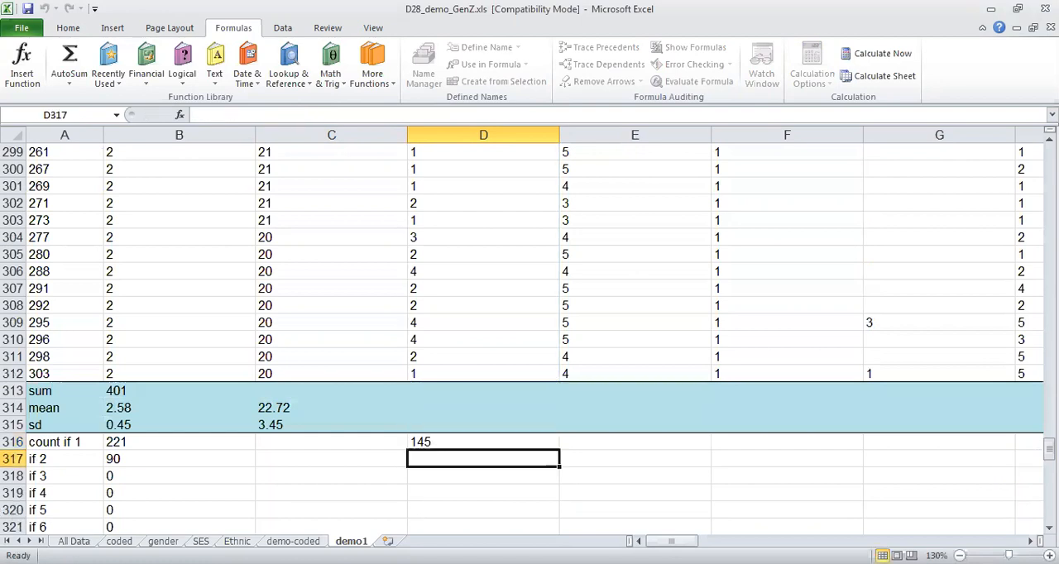
pyautogui.click(483, 442)
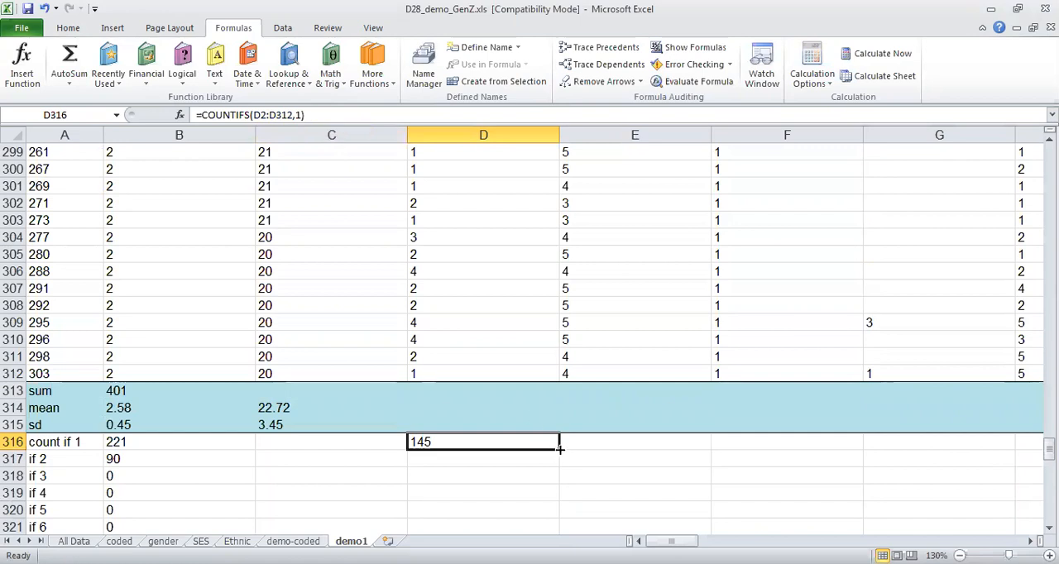
pyautogui.moveTo(559, 449); pyautogui.dragTo(544, 501)
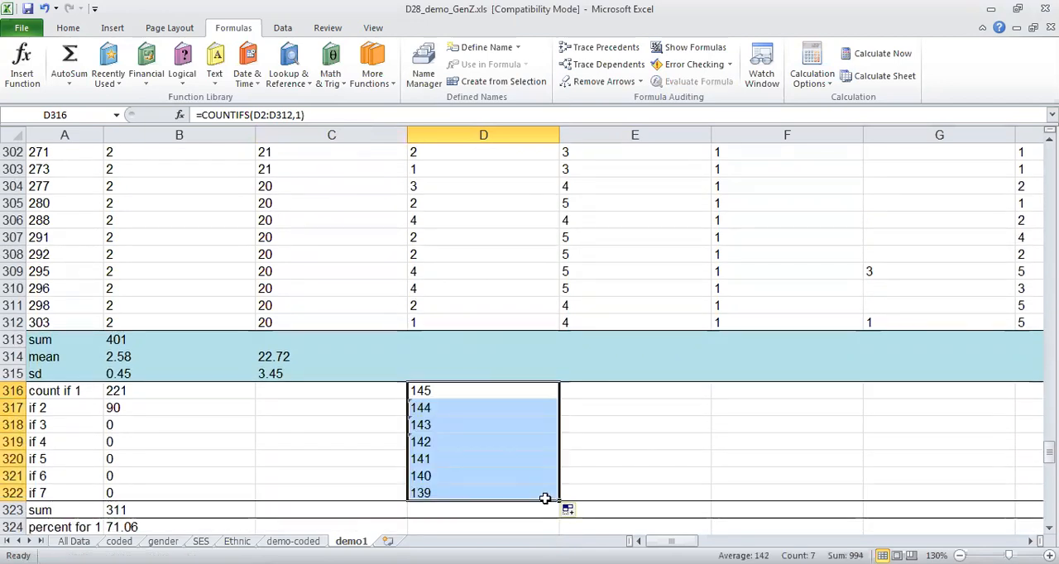
# Change the start of the COUNTIFS range in D317 to D2.
pyautogui.click(424, 409)
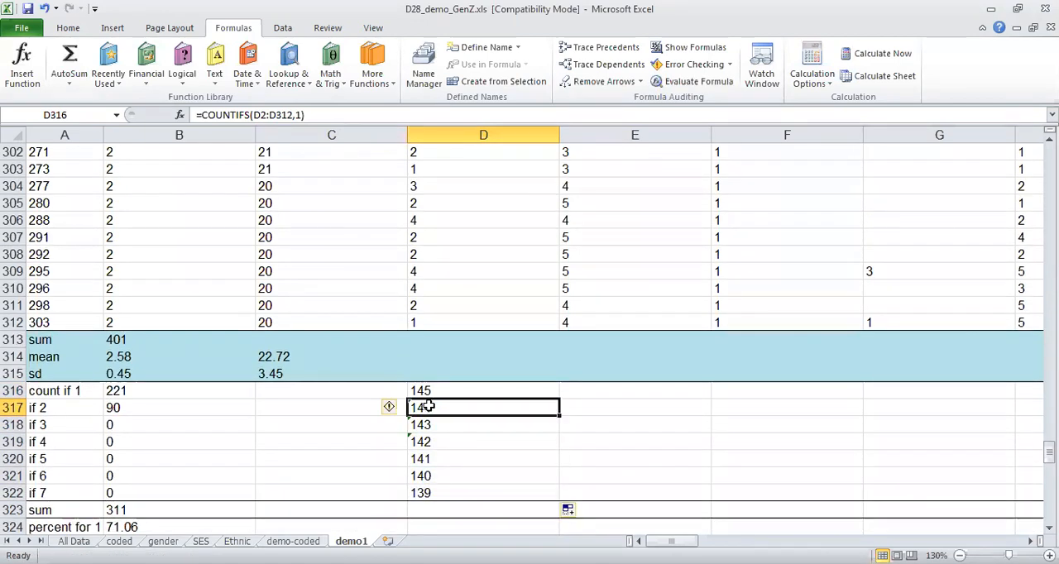
pyautogui.click(304, 115)
pyautogui.moveTo(304, 115); pyautogui.dragTo(262, 115)
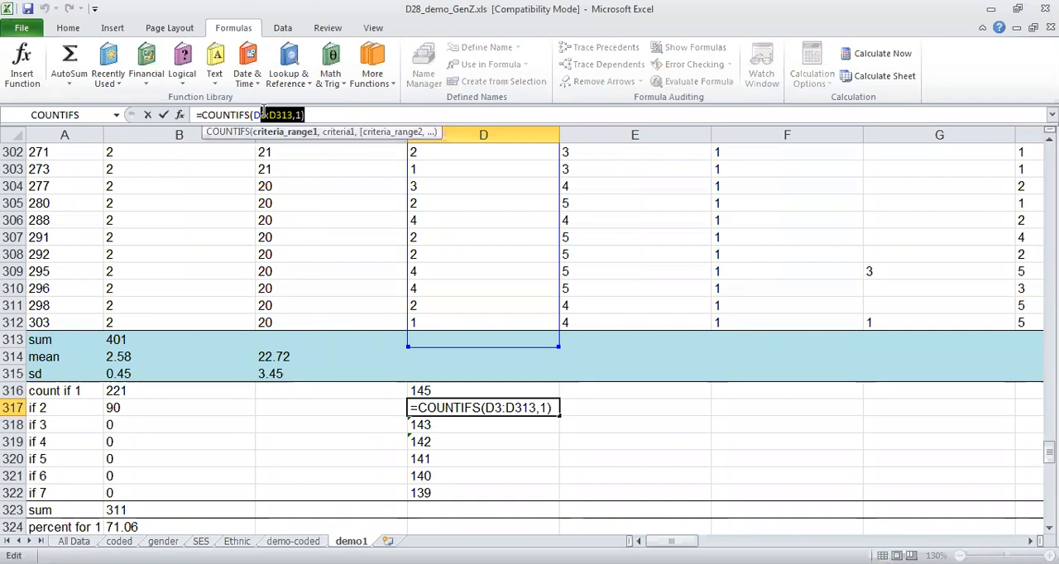
pyautogui.click(263, 115)
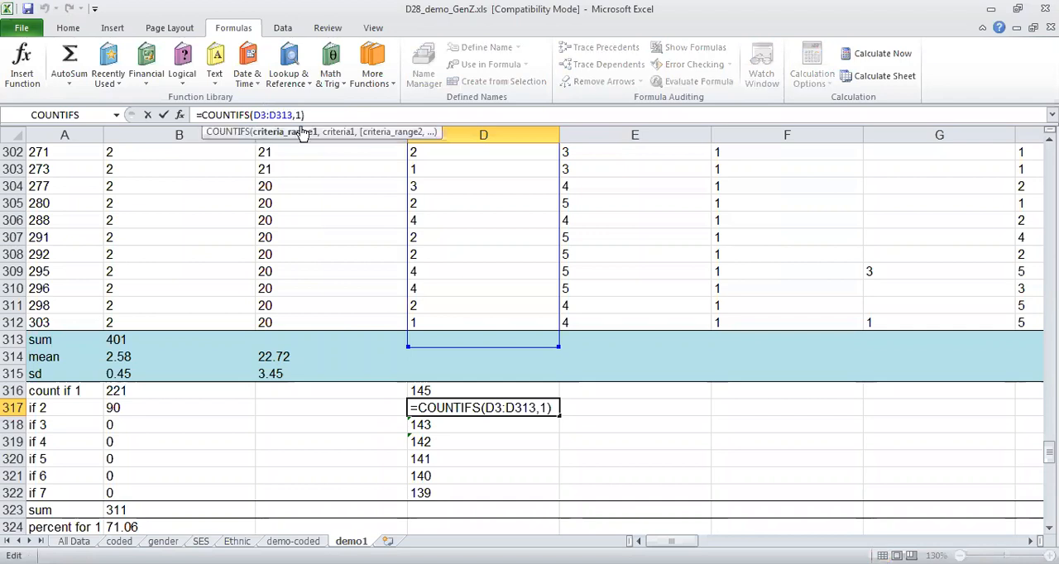
pyautogui.press('BackSpace')
pyautogui.write('2')
pyautogui.press('Return')
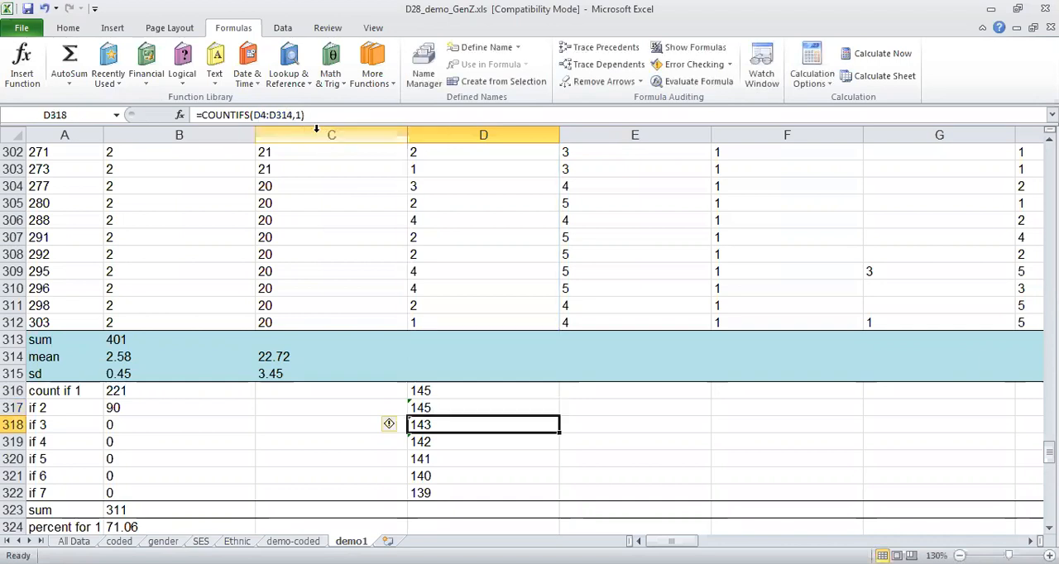
# Copy the formula text =COUNTIFS(D2:D312,1) from D316 and paste it into each cell from D317 to D322.
pyautogui.click(445, 395)
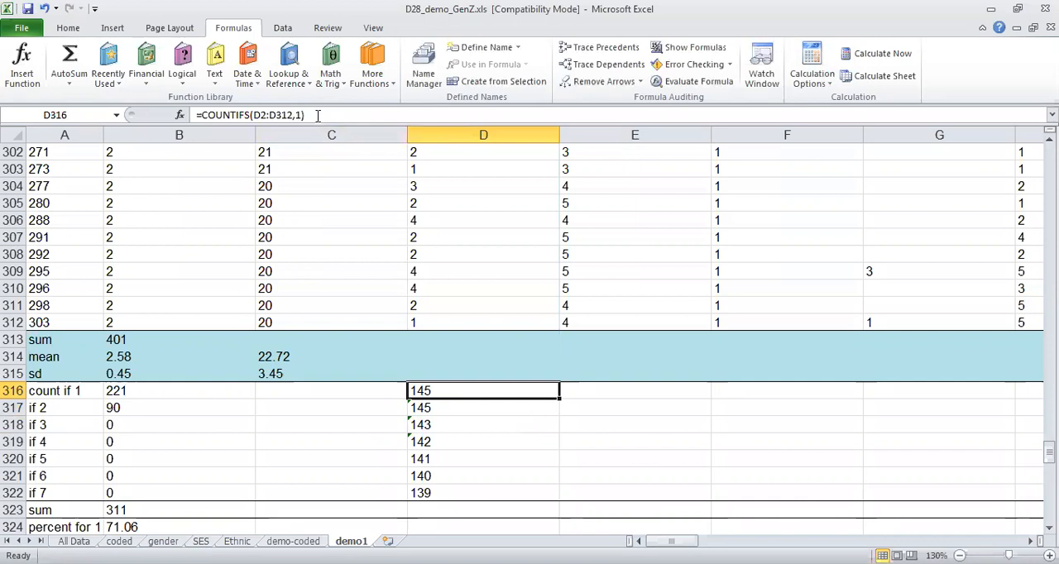
pyautogui.moveTo(305, 115); pyautogui.dragTo(80, 108)
pyautogui.press('Return')
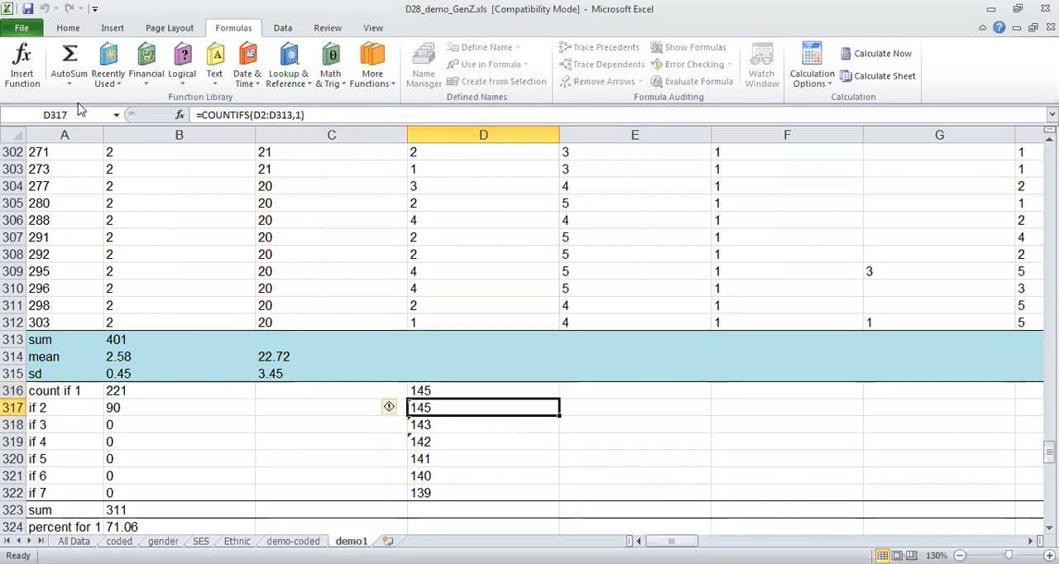
pyautogui.hotkey('ctrl', 'v')
pyautogui.press('Down')
pyautogui.hotkey('ctrl', 'v')
pyautogui.press('Down')
pyautogui.hotkey('ctrl', 'v')
pyautogui.press('Down')
pyautogui.press('Down')
pyautogui.hotkey('ctrl', 'v')
pyautogui.press('Down')
pyautogui.hotkey('ctrl', 'v')
pyautogui.press('Down')
# Set the COUNTIFS criterion to 2 in D317 and to 3 in D318.
pyautogui.press('Up')
pyautogui.press('Up')
pyautogui.press('Up')
pyautogui.press('Up')
pyautogui.press('Up')
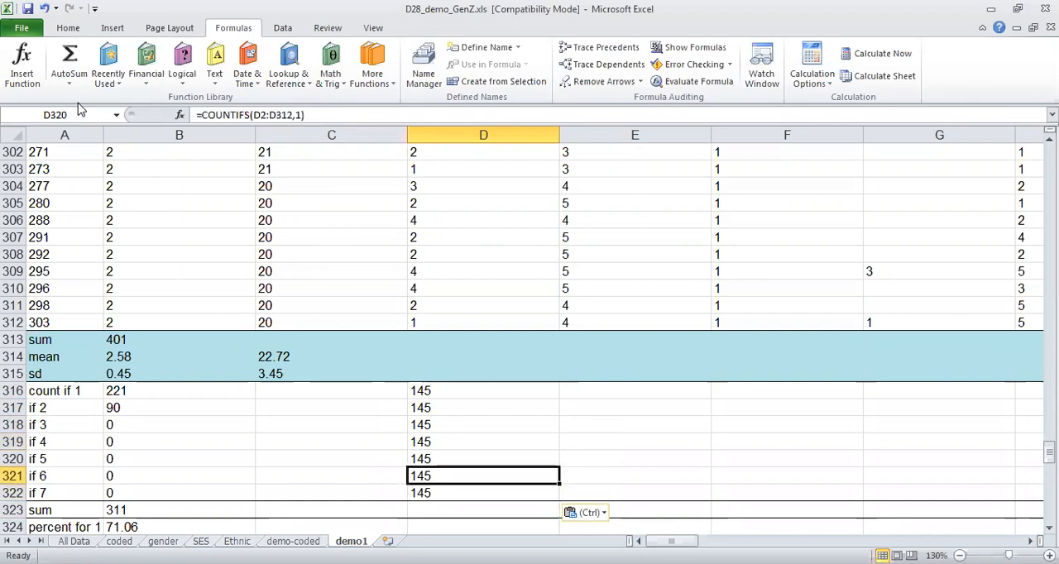
pyautogui.press('Up')
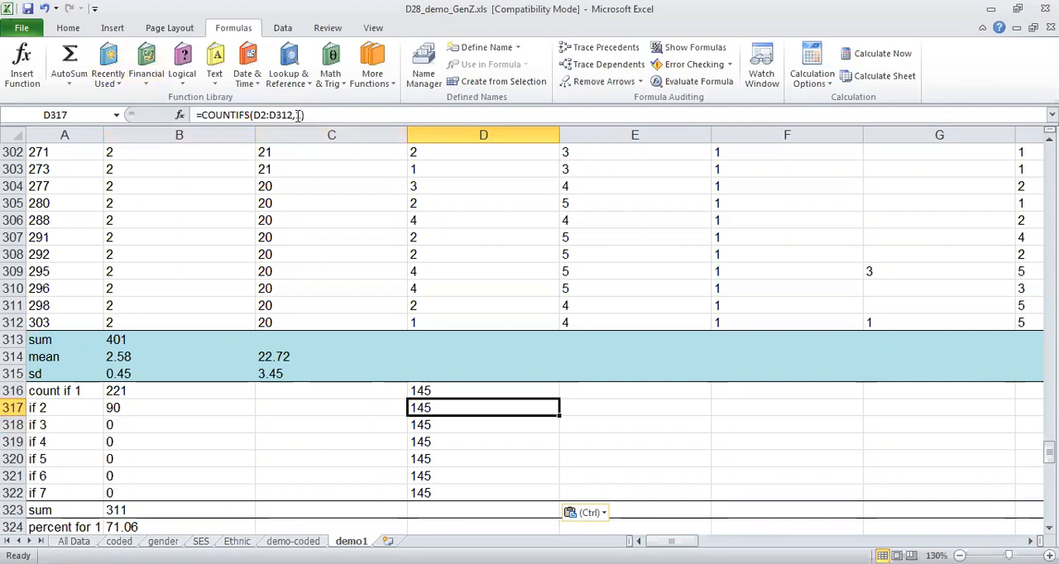
pyautogui.click(299, 115)
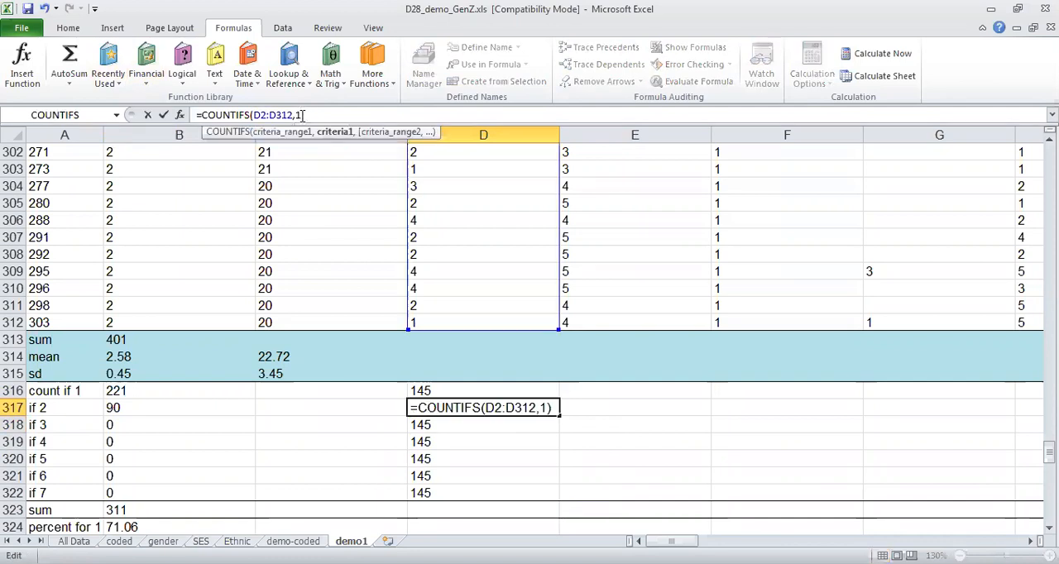
pyautogui.press('Delete')
pyautogui.write('2')
pyautogui.press('Return')
pyautogui.click(300, 115)
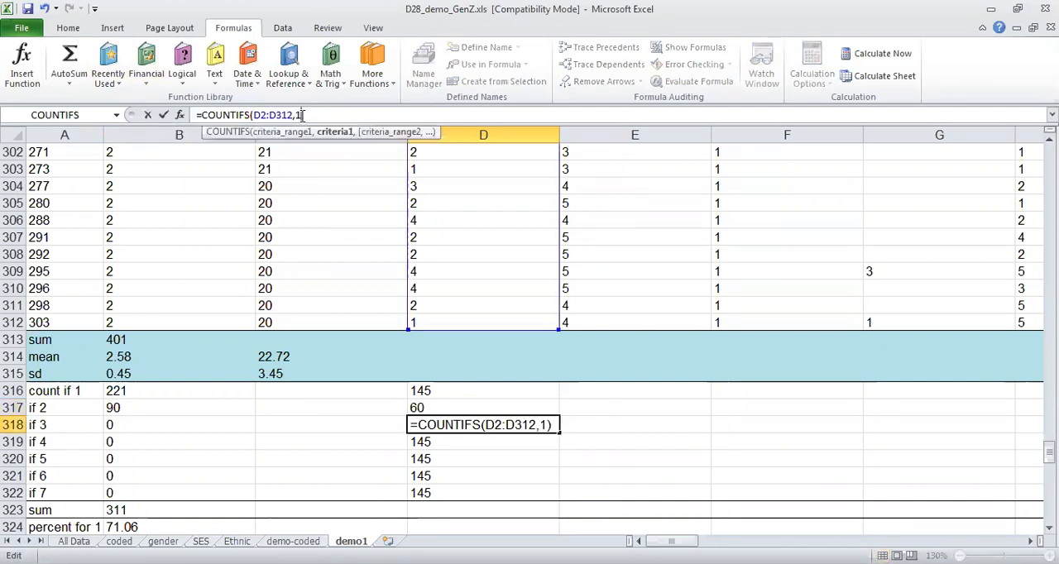
pyautogui.write('3')
pyautogui.press('Return')
# Set the COUNTIFS criterion to 4 in D319 and to 5 in D320.
pyautogui.click(300, 115)
pyautogui.press('Delete')
pyautogui.write('4')
pyautogui.press('Return')
pyautogui.click(301, 115)
pyautogui.press('Delete')
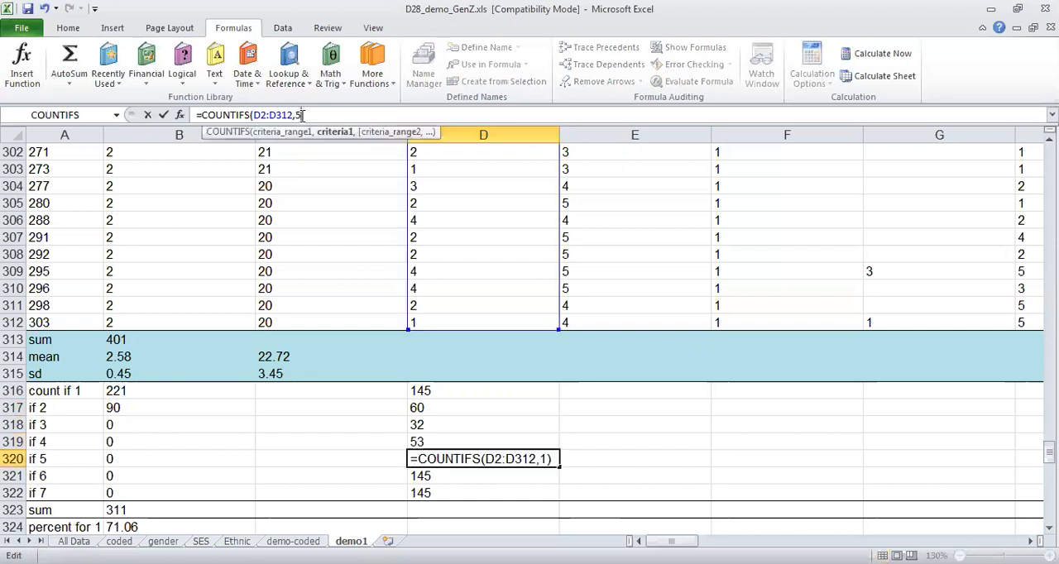
pyautogui.write('5')
pyautogui.press('Return')
# Set the COUNTIFS criterion to 6 in D321 and to 7 in D322.
pyautogui.click(302, 115)
pyautogui.press('Delete')
pyautogui.write('6')
pyautogui.press('Return')
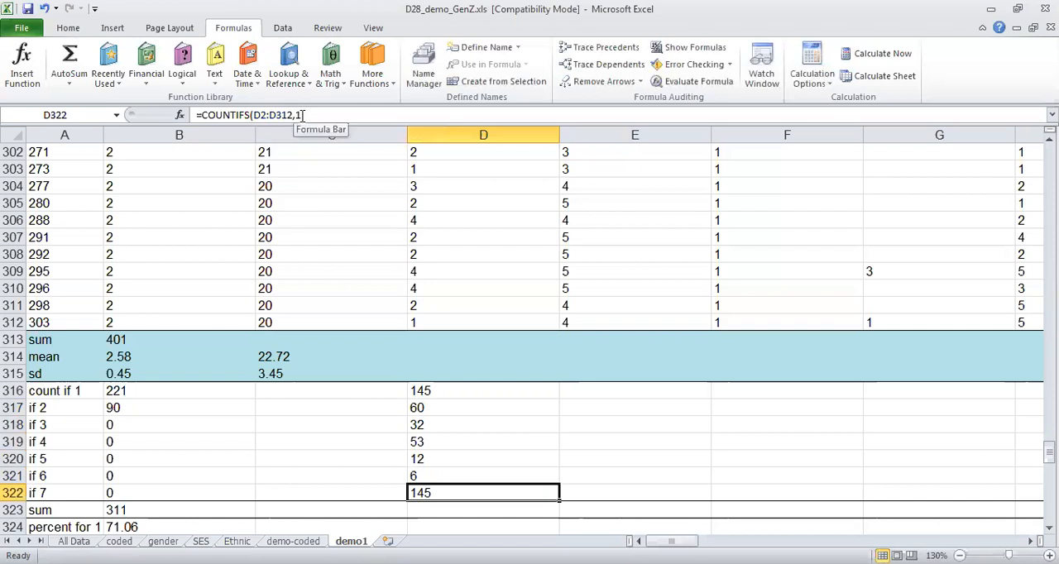
pyautogui.click(301, 115)
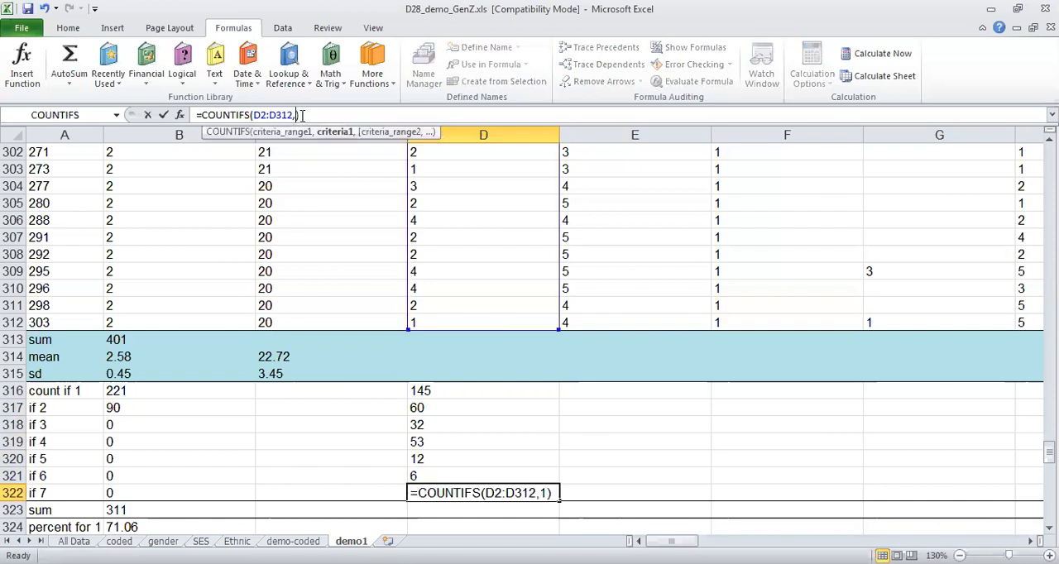
pyautogui.press('Delete')
pyautogui.write('7')
pyautogui.press('Return')
# Review the ethnic code legend in header cell D1 against the counts in D316:D322.
pyautogui.press('pageup')
pyautogui.press('pageup')
pyautogui.press('pageup')
pyautogui.press('pageup')
pyautogui.press('pageup')
pyautogui.press('pageup')
pyautogui.press('pageup')
pyautogui.press('pageup')
pyautogui.press('pageup')
pyautogui.press('pageup')
pyautogui.press('pageup')
pyautogui.press('pageup')
pyautogui.press('pageup')
pyautogui.press('pageup')
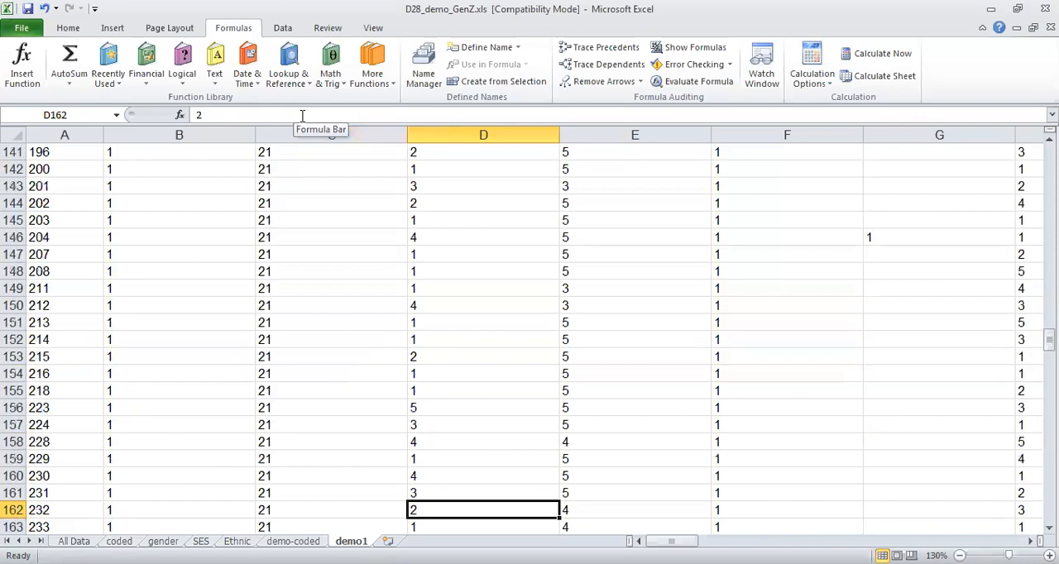
pyautogui.click(455, 162)
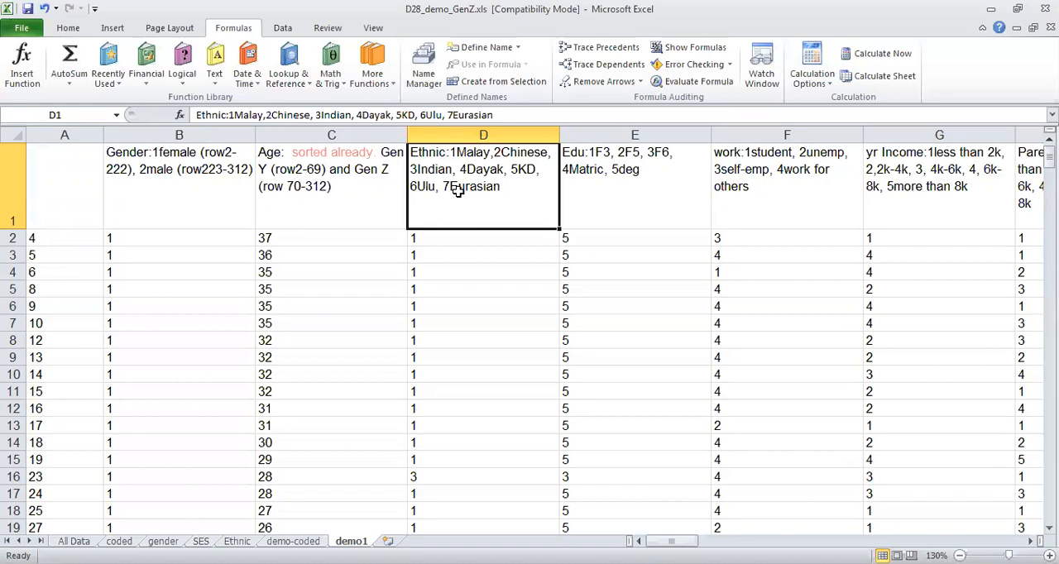
pyautogui.press('pagedown')
pyautogui.press('pagedown')
pyautogui.press('pagedown')
pyautogui.press('pagedown')
pyautogui.press('pagedown')
pyautogui.press('pagedown')
pyautogui.press('pagedown')
pyautogui.press('pagedown')
pyautogui.press('pagedown')
pyautogui.press('pagedown')
pyautogui.press('pagedown')
pyautogui.press('pagedown')
pyautogui.press('pagedown')
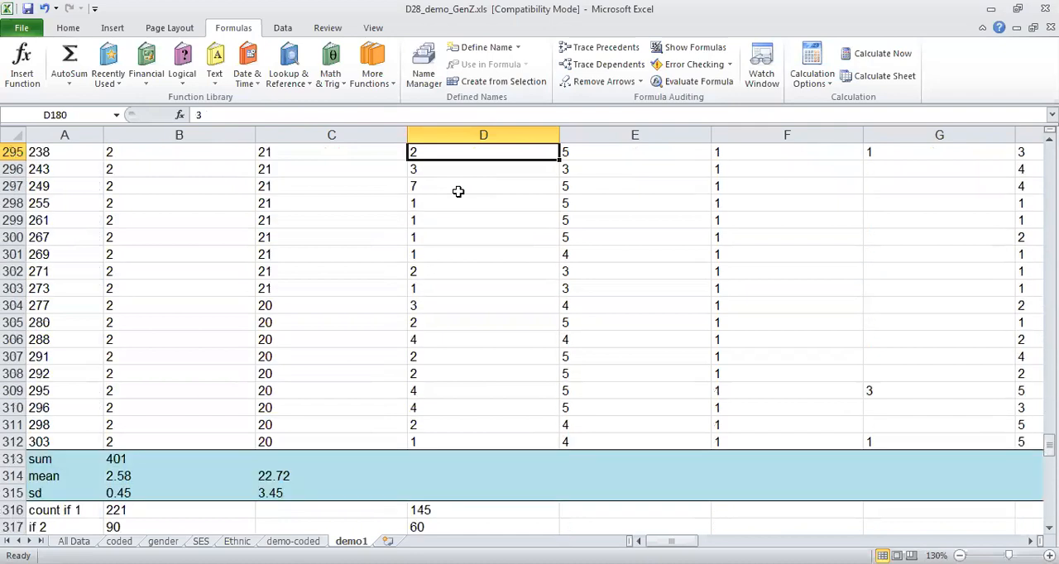
pyautogui.press('pagedown')
pyautogui.press('Up')
pyautogui.press('Up')
pyautogui.press('Up')
pyautogui.press('Up')
pyautogui.press('Down')
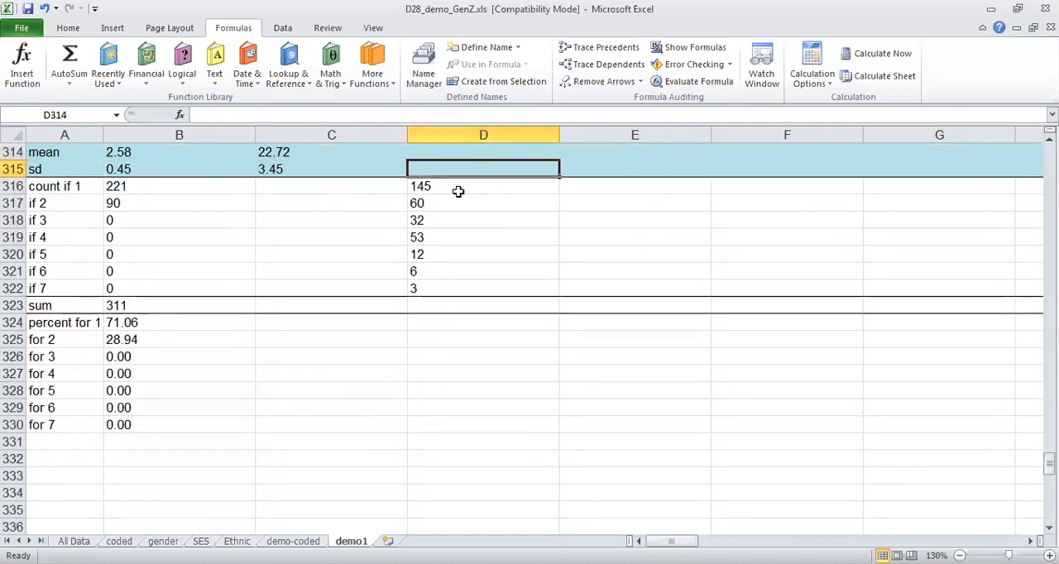
# Freeze the top row of the demo1 sheet so the variable code headers stay in view.
pyautogui.press('Down')
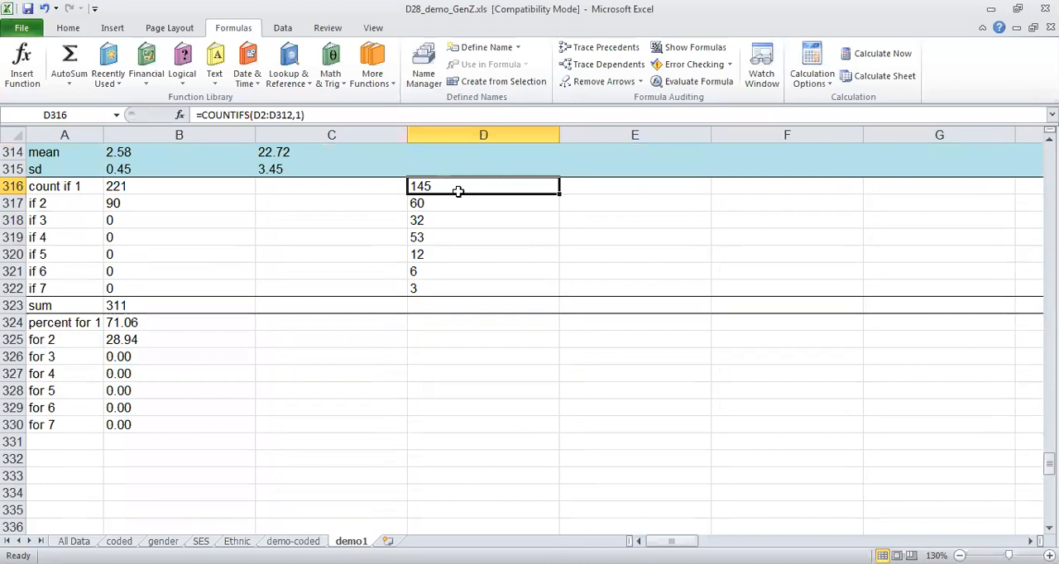
pyautogui.press('Down')
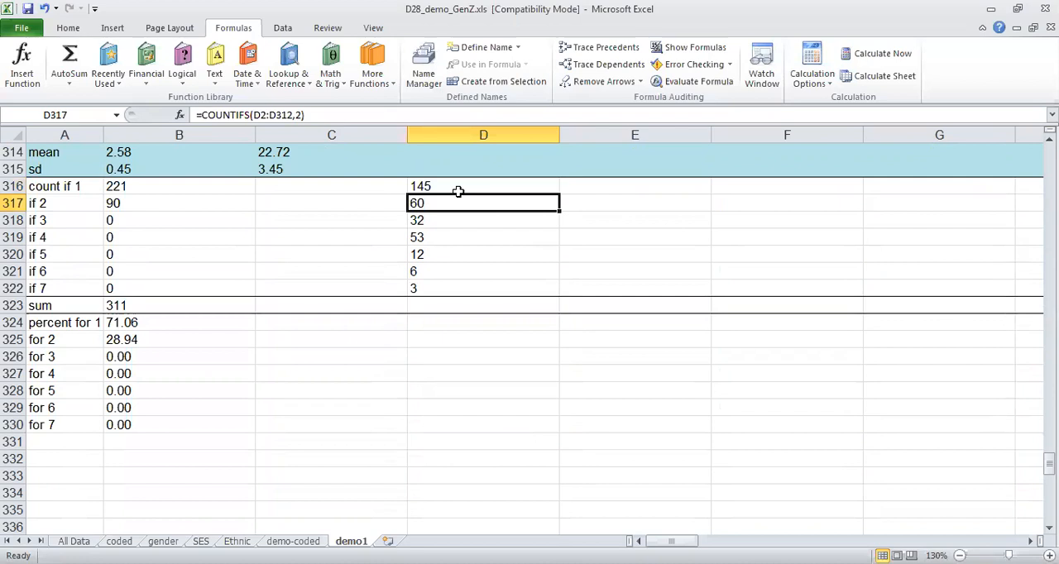
pyautogui.press('pageup')
pyautogui.press('pageup')
pyautogui.press('pageup')
pyautogui.press('pageup')
pyautogui.press('pageup')
pyautogui.press('pageup')
pyautogui.press('pageup')
pyautogui.press('pageup')
pyautogui.press('pageup')
pyautogui.press('pageup')
pyautogui.press('pageup')
pyautogui.press('pageup')
pyautogui.press('pageup')
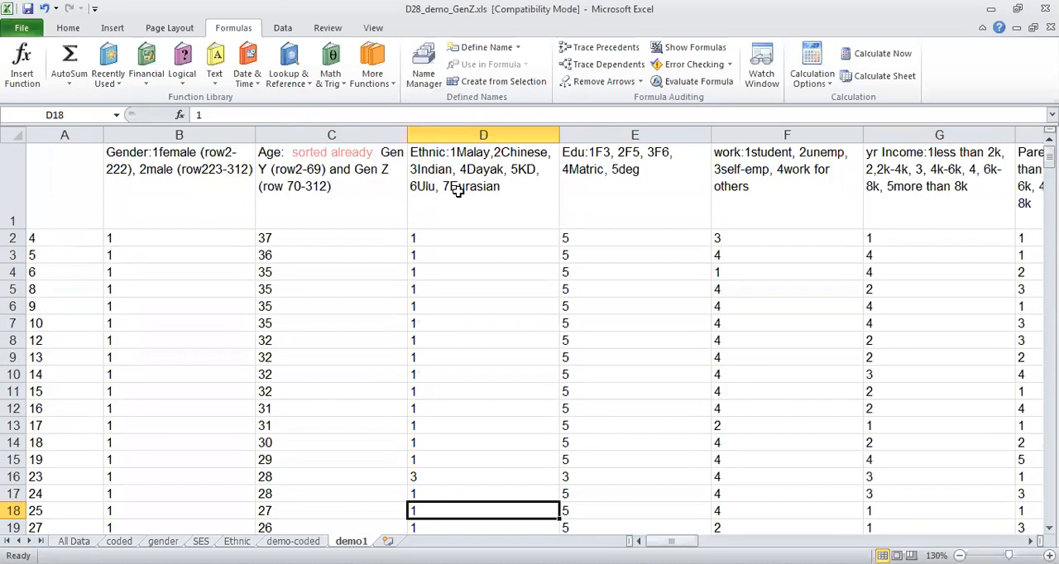
pyautogui.click(12, 169)
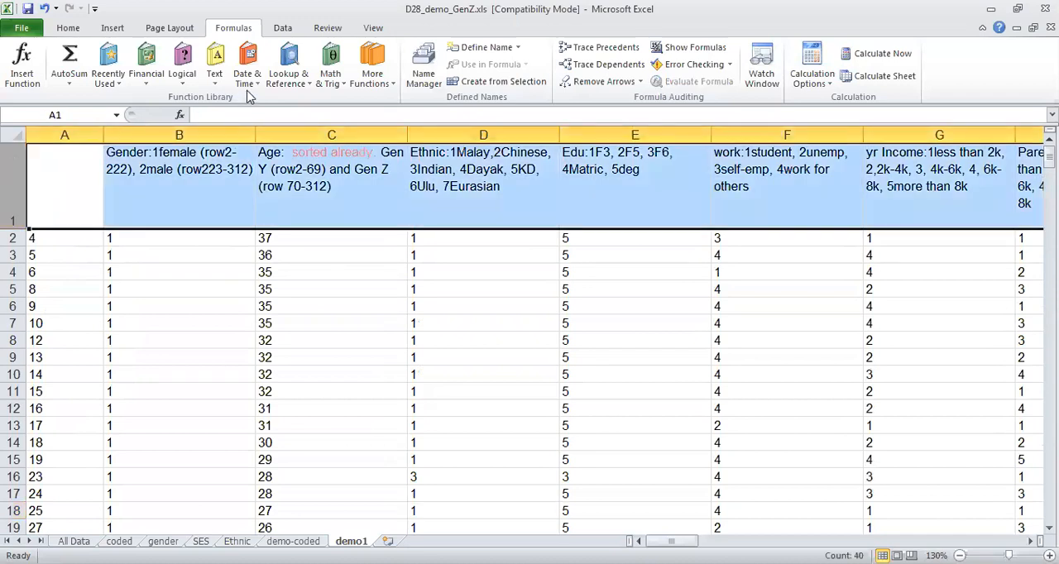
pyautogui.click(374, 30)
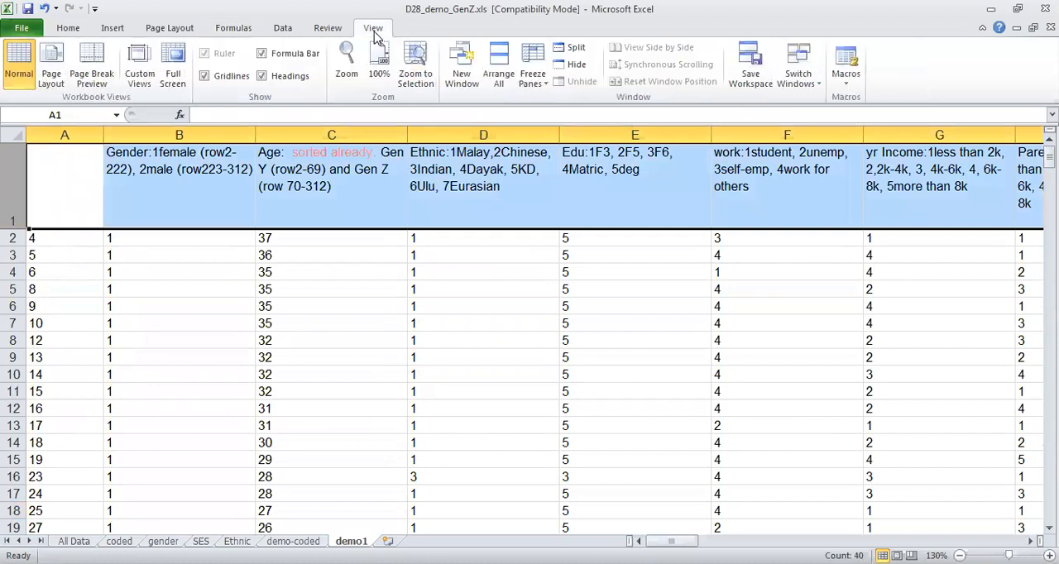
pyautogui.click(529, 67)
pyautogui.click(587, 147)
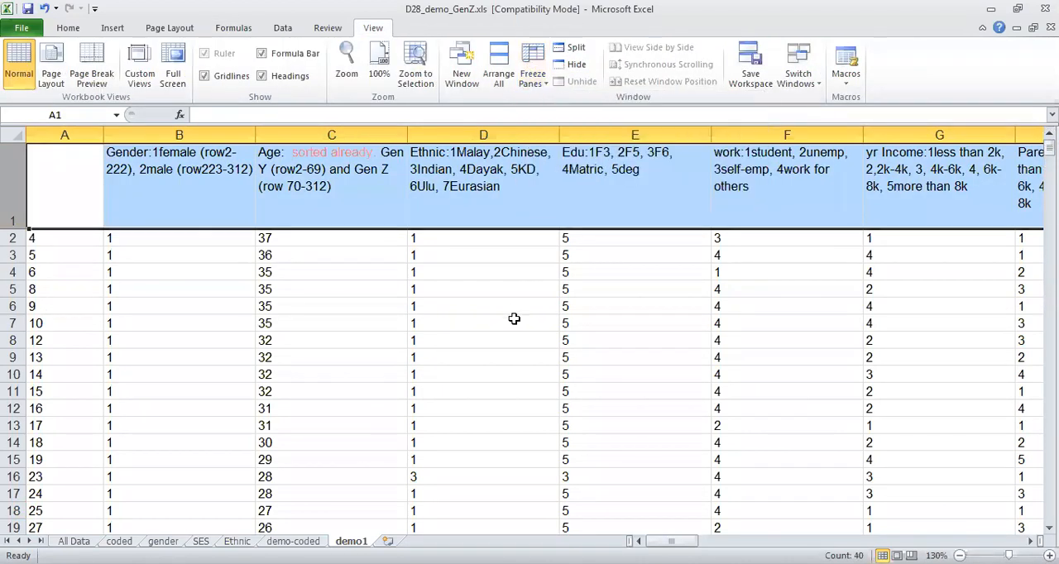
# Compare the ethnic counts in D316:D322 and the gender counts in B316:B317 with the code legends in the header row.
pyautogui.click(518, 307)
pyautogui.press('pagedown')
pyautogui.press('pagedown')
pyautogui.press('pagedown')
pyautogui.press('pagedown')
pyautogui.press('pagedown')
pyautogui.press('pagedown')
pyautogui.press('pagedown')
pyautogui.press('pagedown')
pyautogui.press('pagedown')
pyautogui.press('pagedown')
pyautogui.press('pagedown')
pyautogui.press('pagedown')
pyautogui.press('pagedown')
pyautogui.press('pagedown')
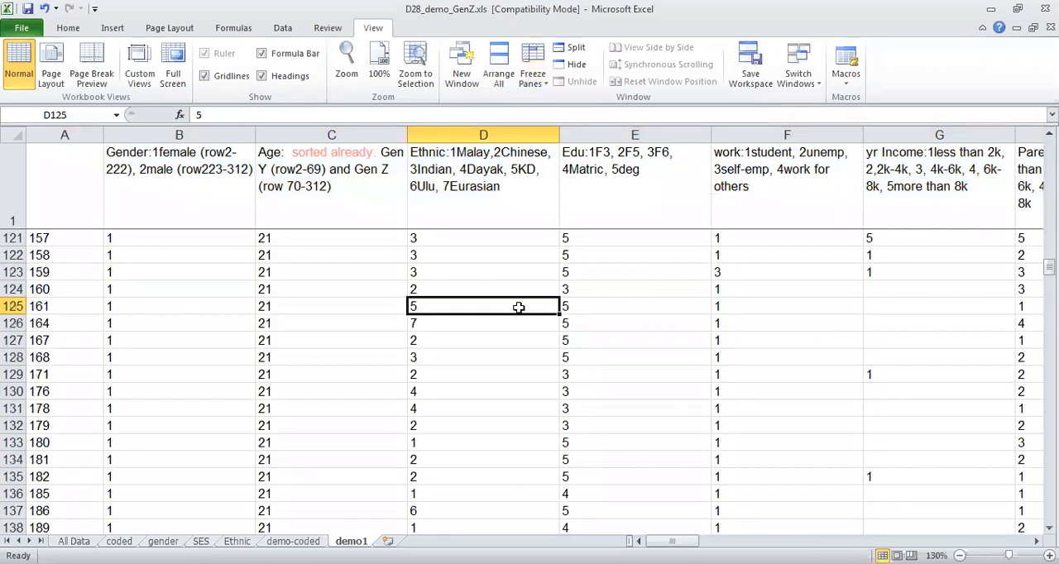
pyautogui.press('pagedown')
pyautogui.press('pagedown')
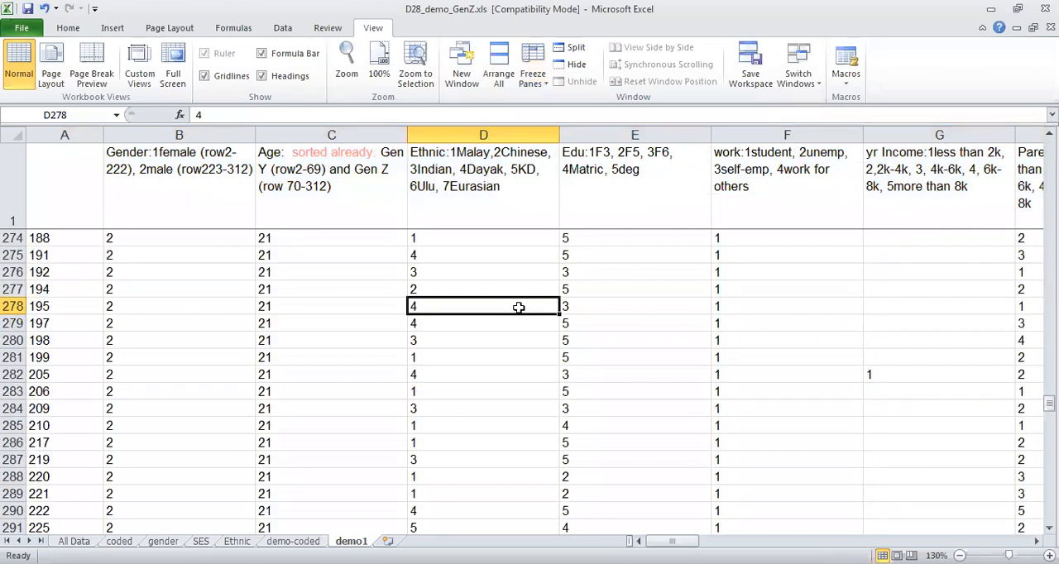
pyautogui.press('Down')
pyautogui.press('Down')
pyautogui.press('Down')
pyautogui.press('Down')
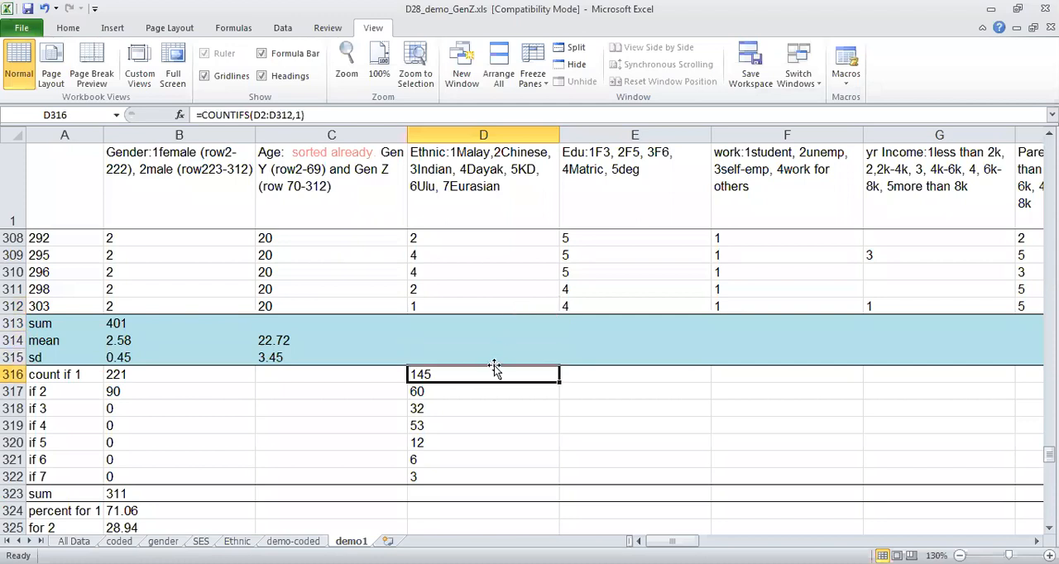
pyautogui.click(440, 401)
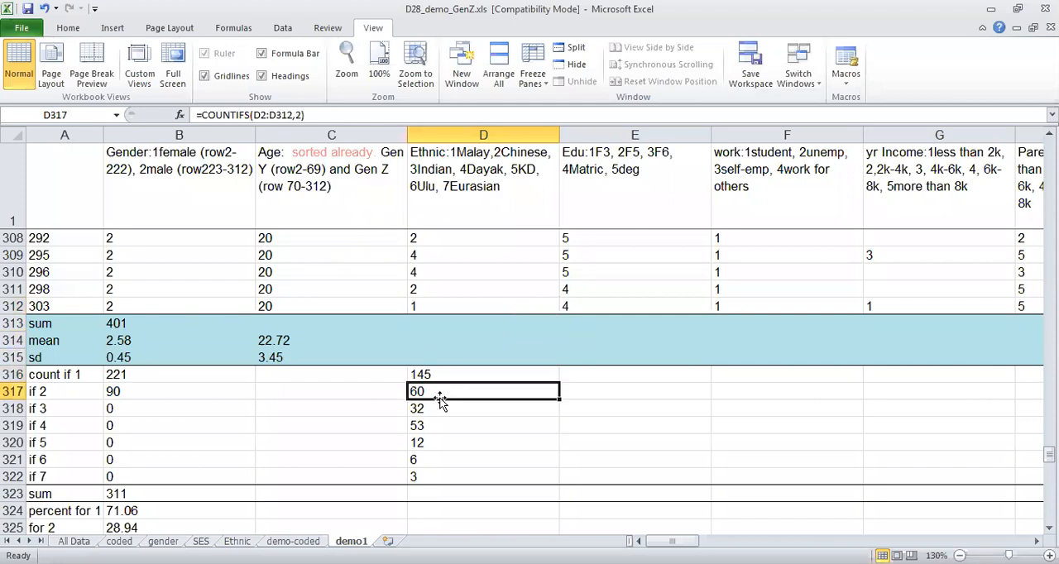
pyautogui.click(433, 408)
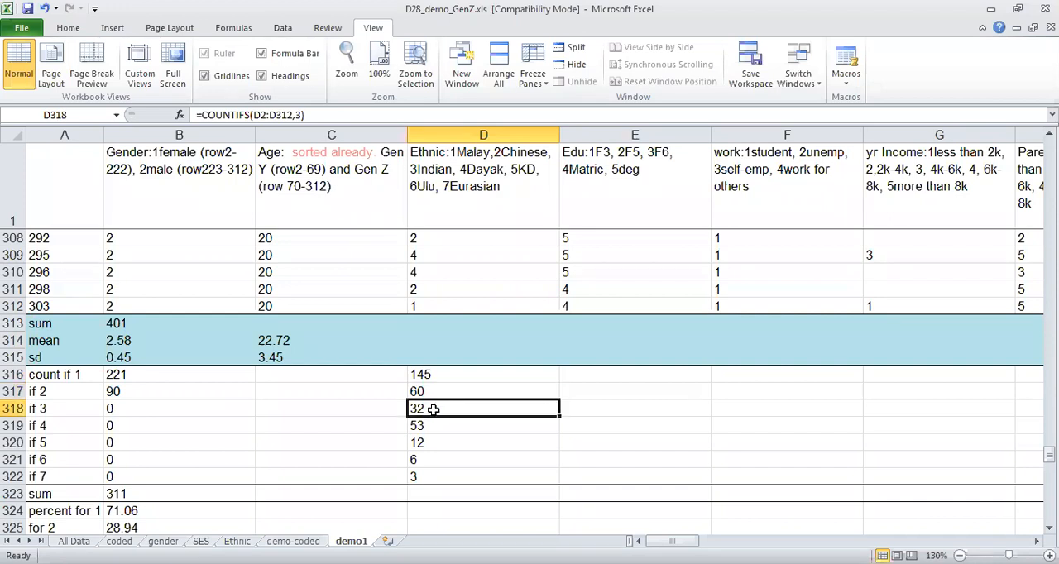
pyautogui.click(430, 424)
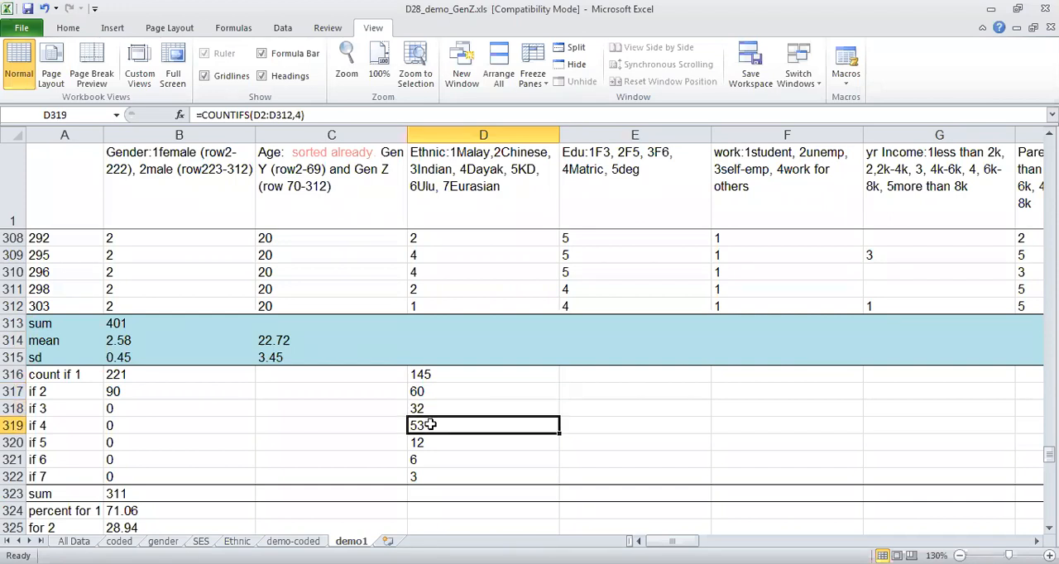
pyautogui.click(429, 443)
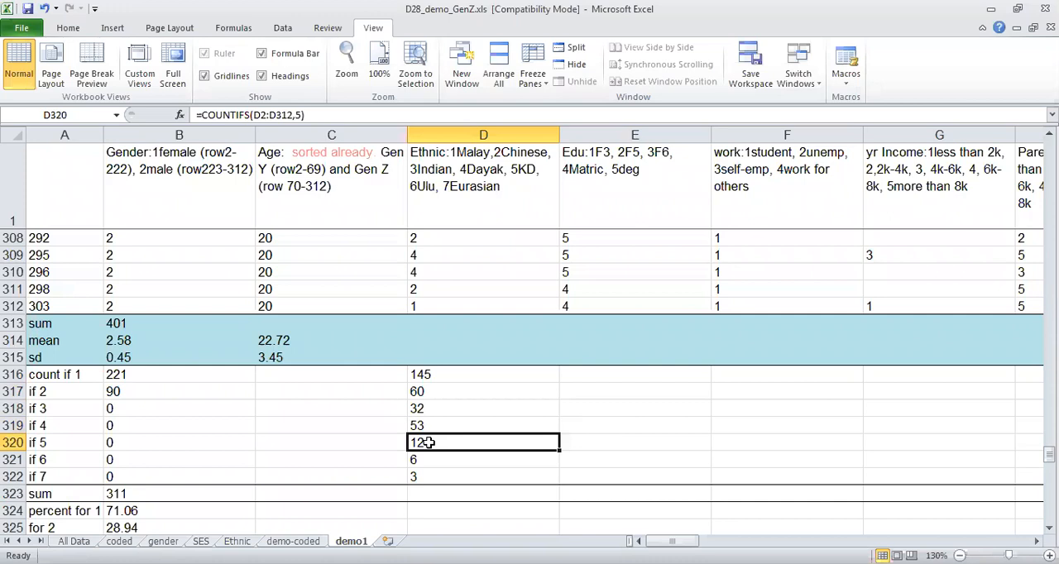
pyautogui.click(418, 461)
pyautogui.click(422, 479)
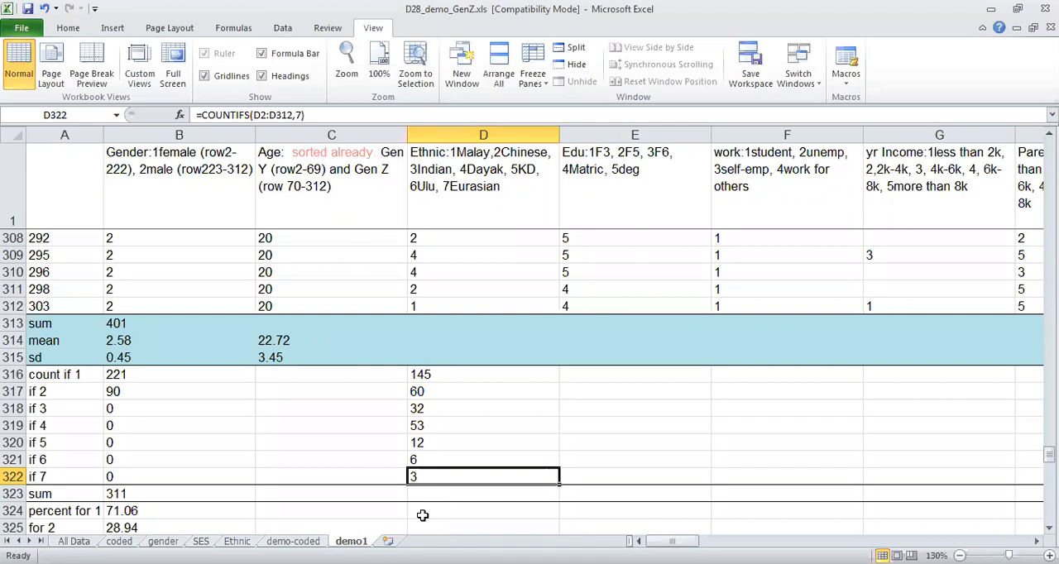
pyautogui.click(136, 375)
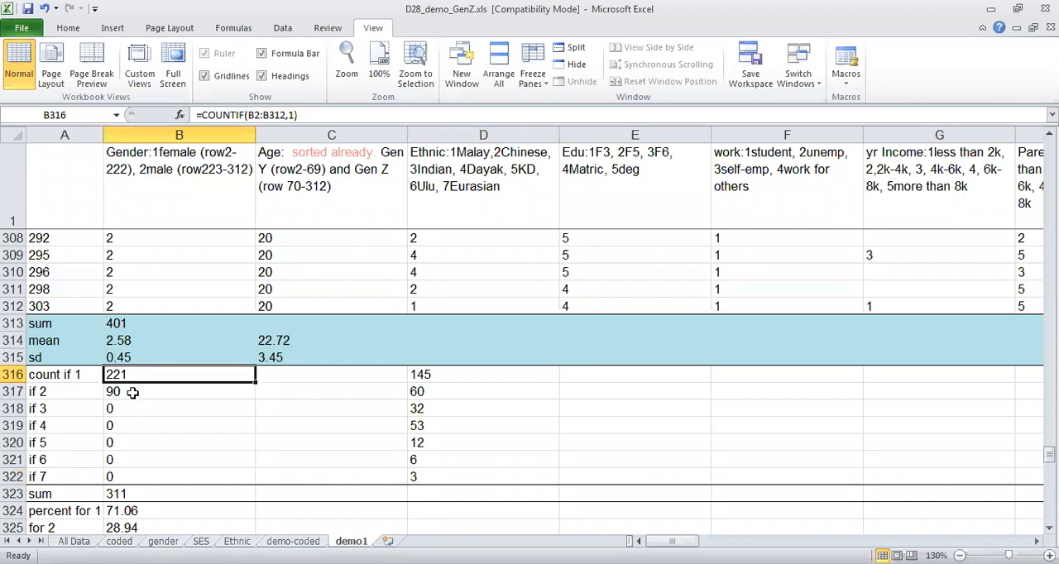
pyautogui.click(133, 394)
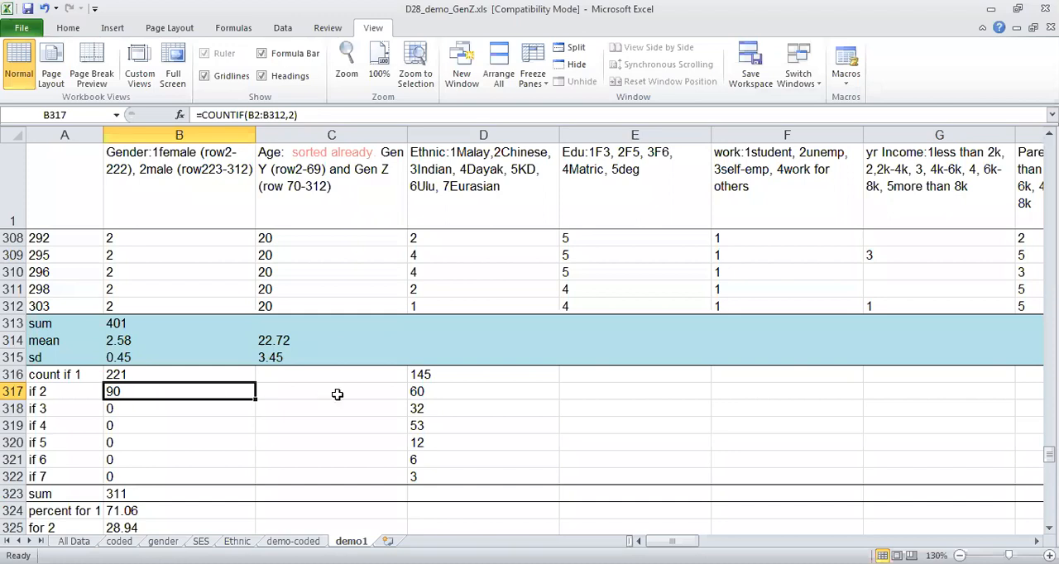
# Examine the code legends in header cells E1 to J1, from education through income and Muet to SPM.
pyautogui.click(619, 184)
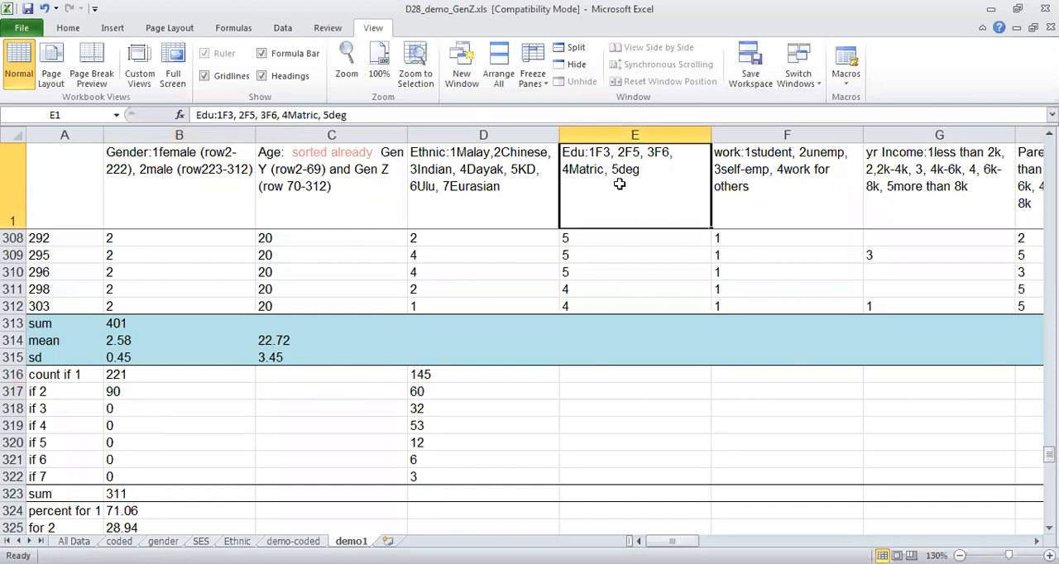
pyautogui.press('Right')
pyautogui.press('Right')
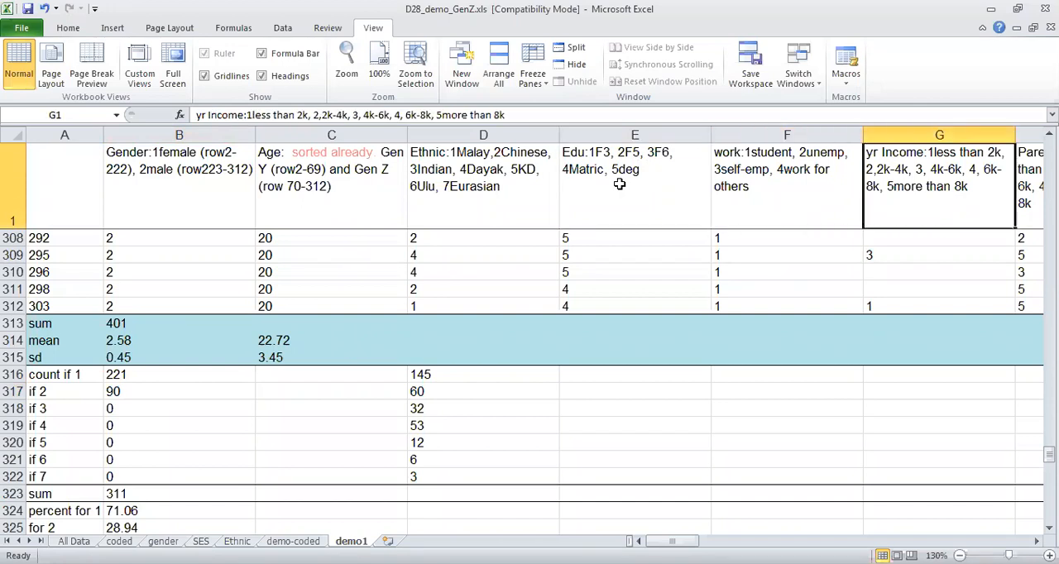
pyautogui.press('Right')
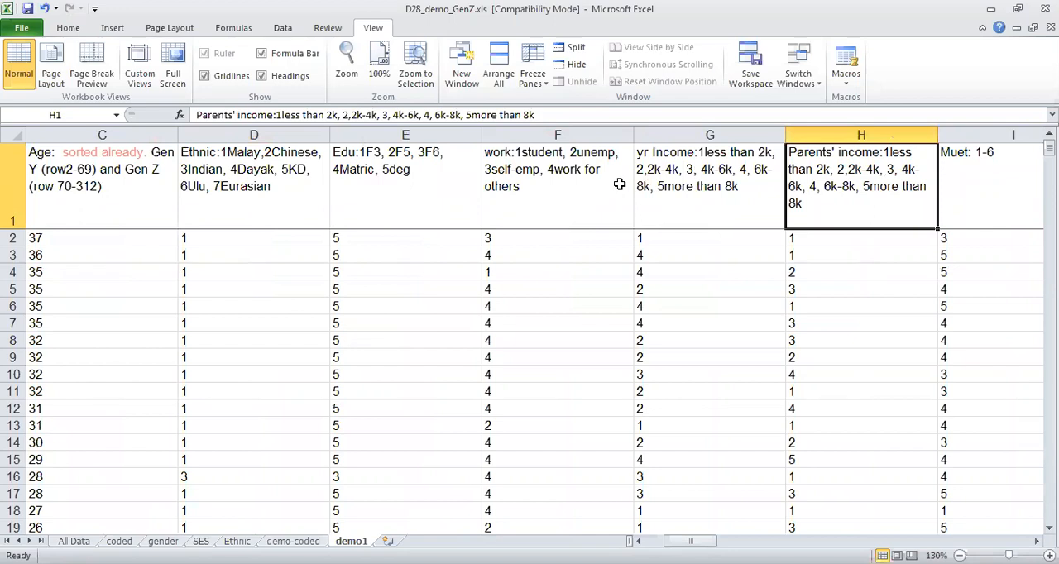
pyautogui.press('Right')
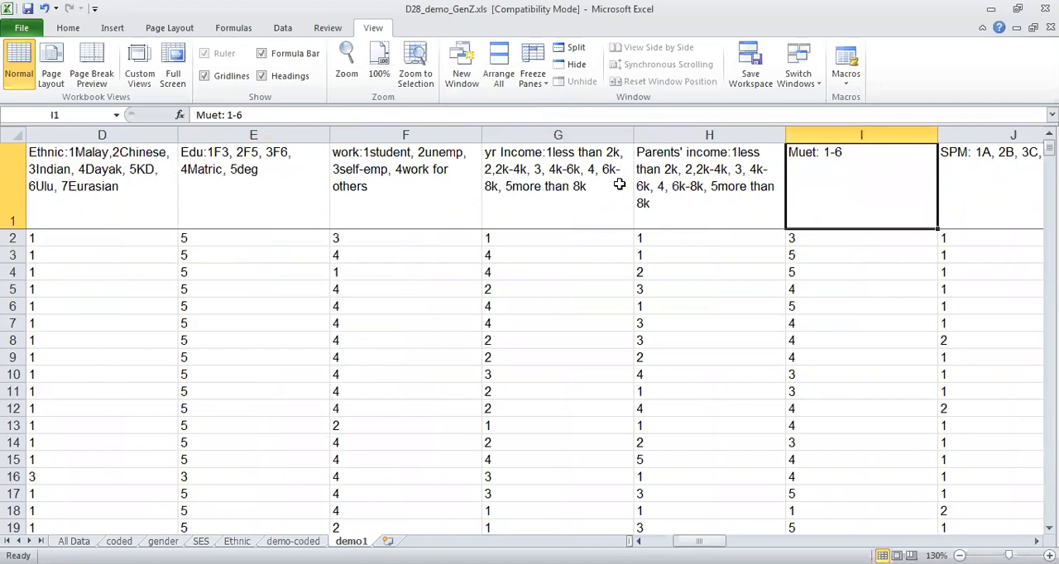
pyautogui.press('Right')
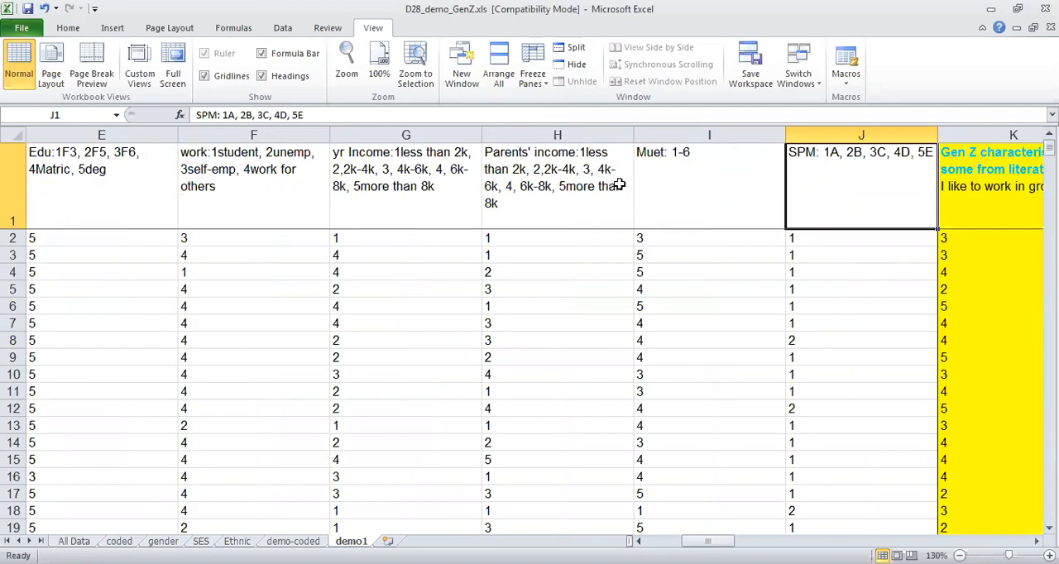
pyautogui.press('Left')
pyautogui.press('Left')
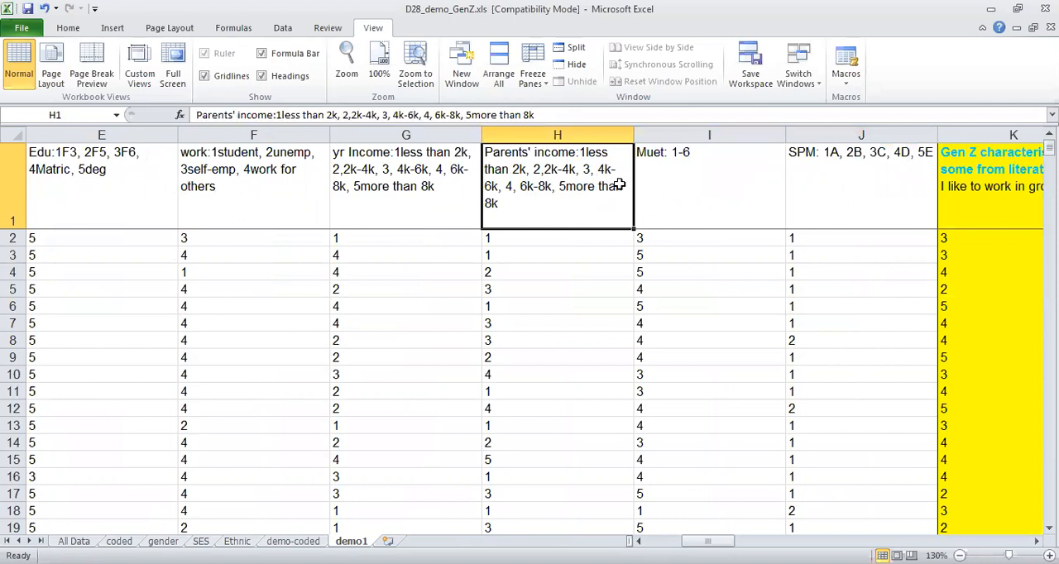
# Fill the COUNTIFS formula for code 1 from D316 across row 316 to column AM.
pyautogui.press('pagedown')
pyautogui.press('pagedown')
pyautogui.press('pagedown')
pyautogui.press('pagedown')
pyautogui.press('pagedown')
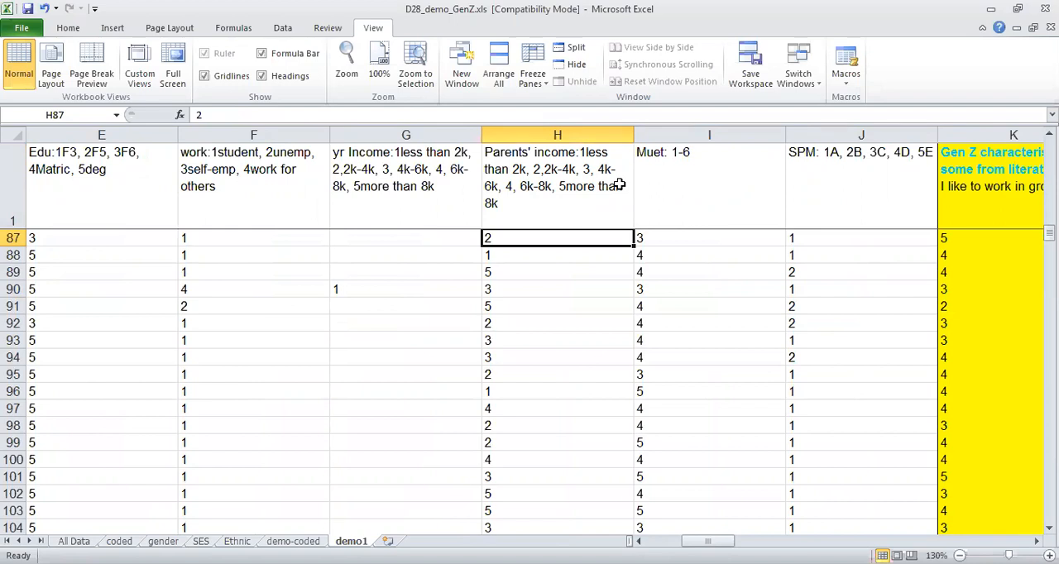
pyautogui.press('Left')
pyautogui.press('Left')
pyautogui.press('Left')
pyautogui.press('Left')
pyautogui.press('Left')
pyautogui.press('Left')
pyautogui.press('Left')
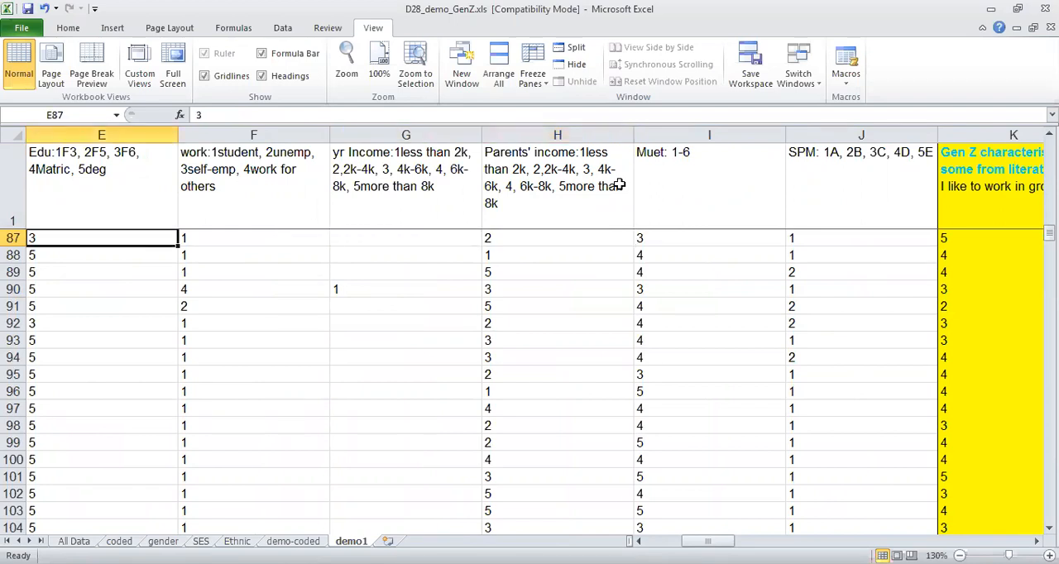
pyautogui.press('pagedown')
pyautogui.press('pagedown')
pyautogui.press('pagedown')
pyautogui.press('pagedown')
pyautogui.press('pagedown')
pyautogui.press('pagedown')
pyautogui.press('pagedown')
pyautogui.press('pagedown')
pyautogui.press('pagedown')
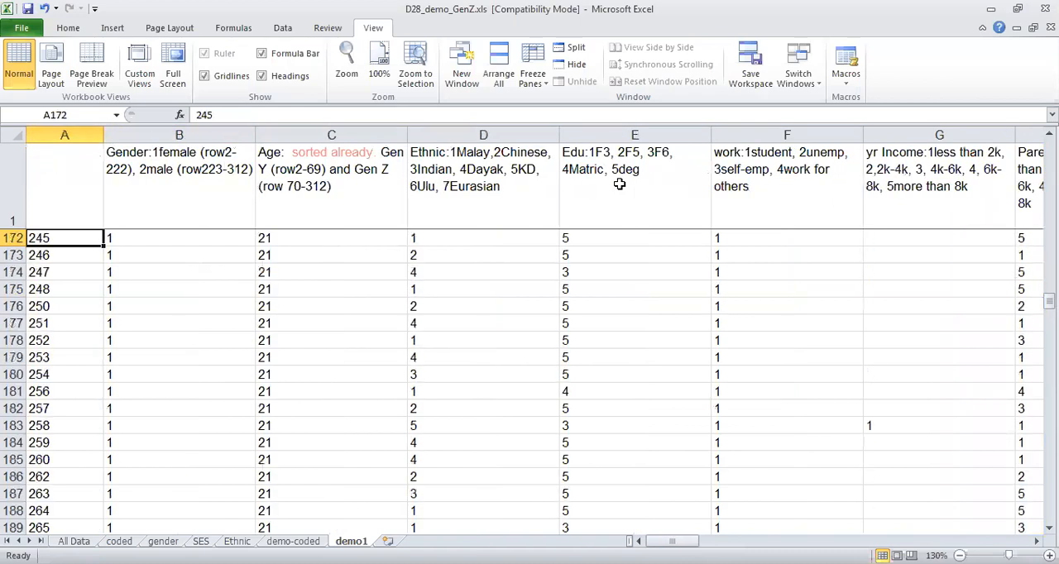
pyautogui.press('pagedown')
pyautogui.press('pagedown')
pyautogui.press('pagedown')
pyautogui.press('pagedown')
pyautogui.press('pagedown')
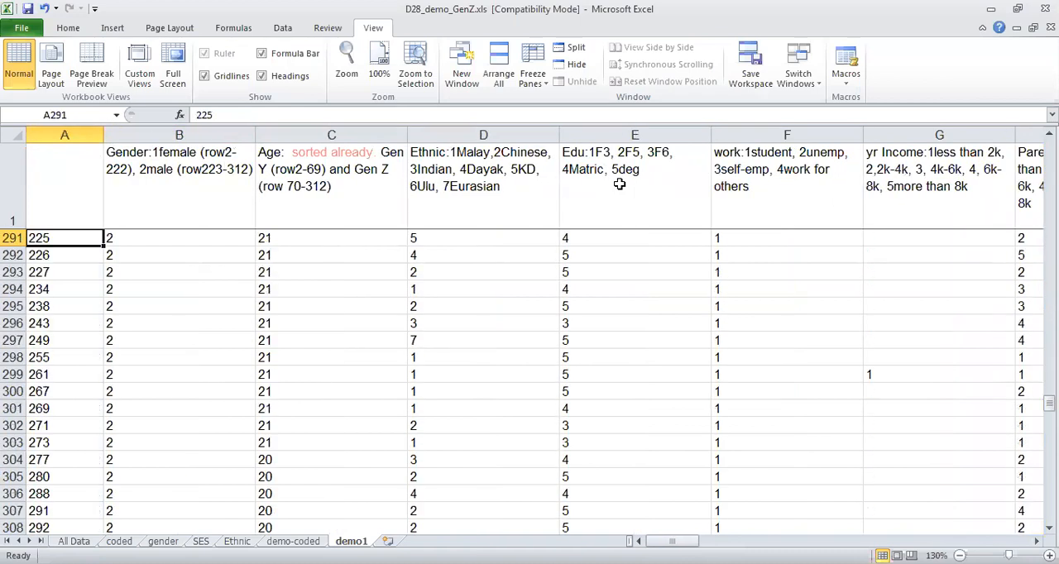
pyautogui.press('Up')
pyautogui.press('Up')
pyautogui.press('Up')
pyautogui.press('Up')
pyautogui.press('Up')
pyautogui.press('Up')
pyautogui.press('Up')
pyautogui.press('Up')
pyautogui.press('Up')
pyautogui.press('Up')
pyautogui.press('Up')
pyautogui.press('Up')
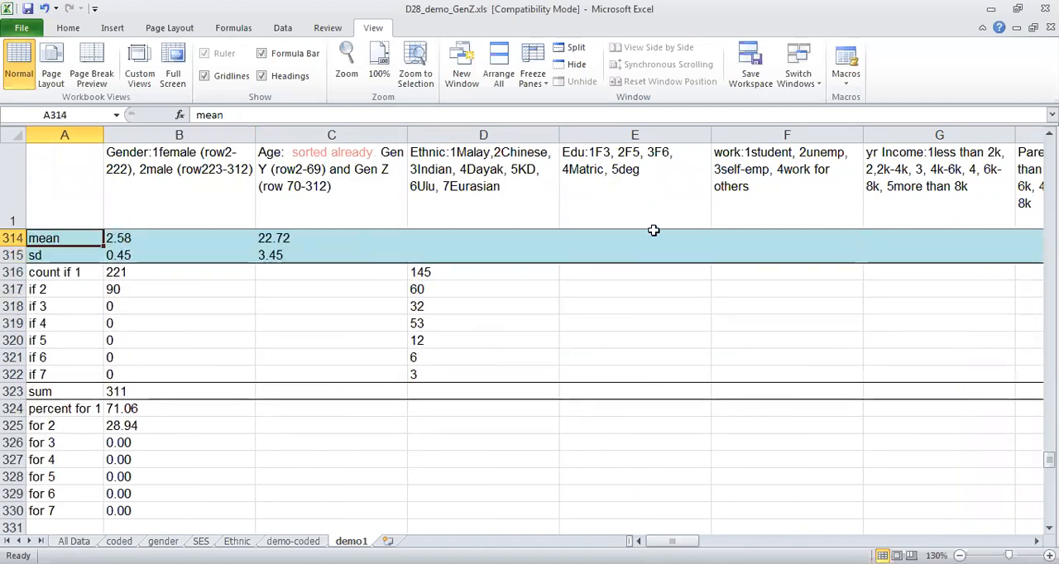
pyautogui.click(463, 274)
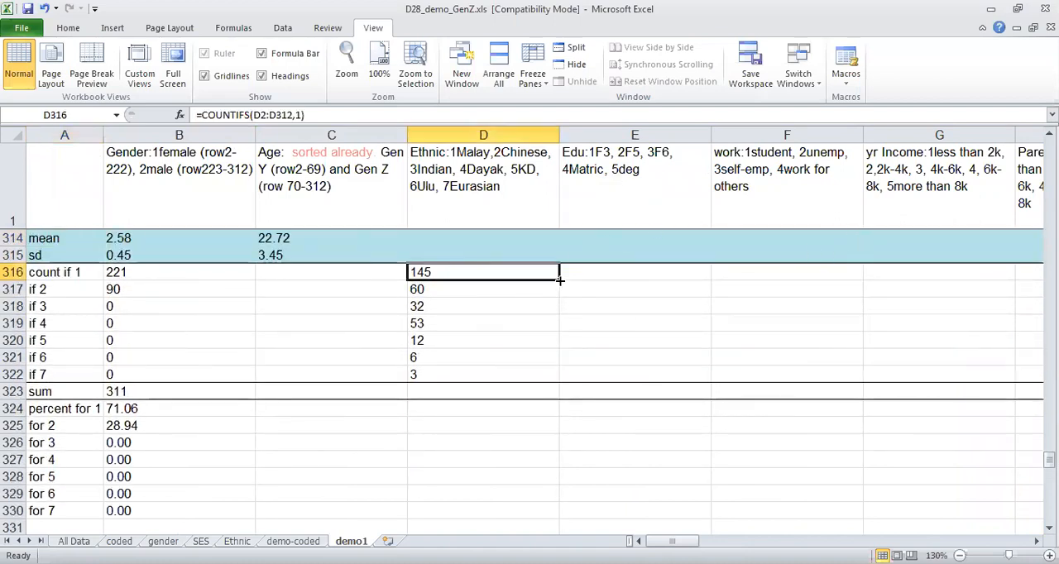
pyautogui.moveTo(560, 282); pyautogui.dragTo(505, 285)
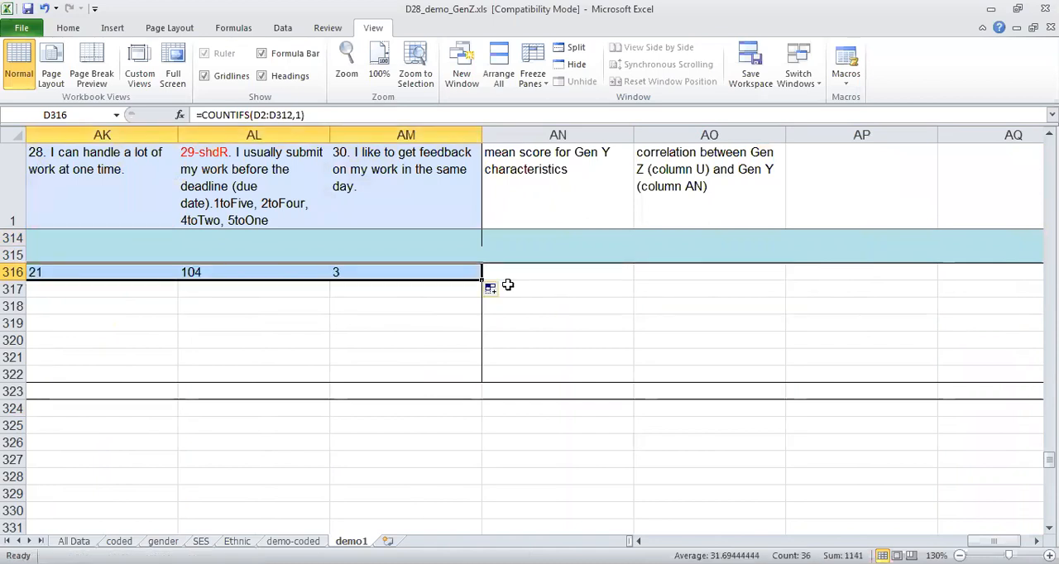
# Fill the COUNTIFS formula for code 2 from D317 across row 317 to column AM, and return to column A.
pyautogui.press('Home')
pyautogui.click(262, 289)
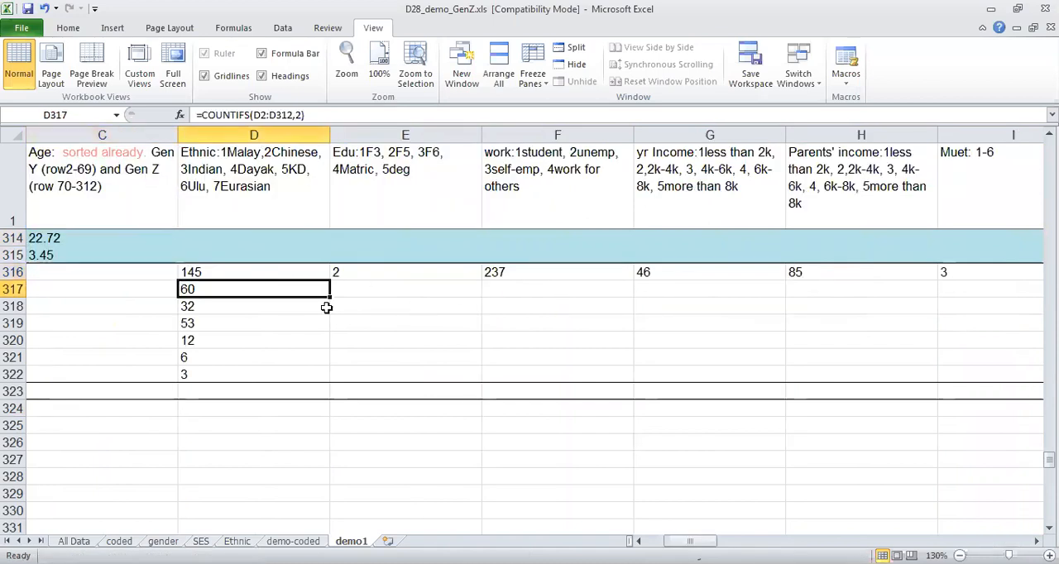
pyautogui.moveTo(330, 296); pyautogui.dragTo(460, 296)
pyautogui.click(424, 340)
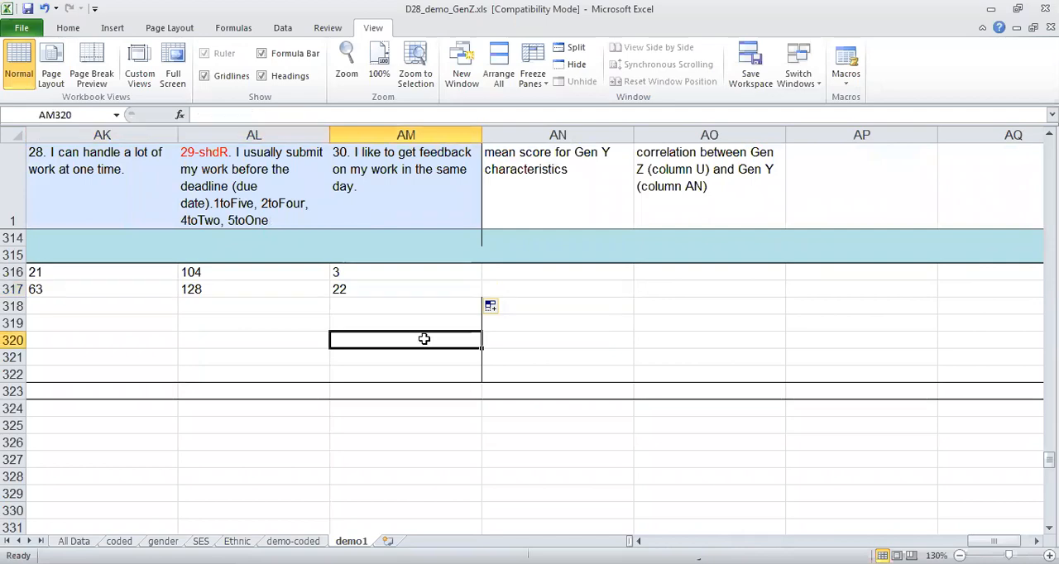
pyautogui.press('Left')
pyautogui.press('Left')
pyautogui.press('Left')
pyautogui.press('Left')
pyautogui.press('Left')
pyautogui.press('Left')
pyautogui.press('Left')
pyautogui.press('Left')
pyautogui.press('Left')
pyautogui.press('Left')
pyautogui.press('Left')
pyautogui.press('Left')
pyautogui.press('Left')
pyautogui.press('Left')
pyautogui.press('Left')
pyautogui.press('Left')
pyautogui.press('Left')
pyautogui.press('Left')
pyautogui.press('Left')
pyautogui.press('Left')
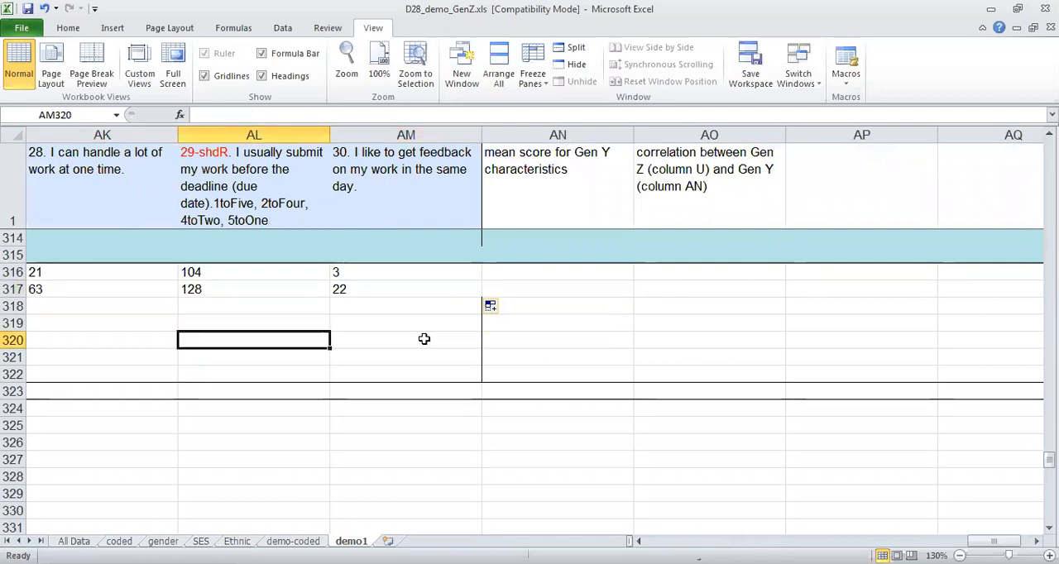
pyautogui.press('Left')
pyautogui.press('Left')
pyautogui.press('Left')
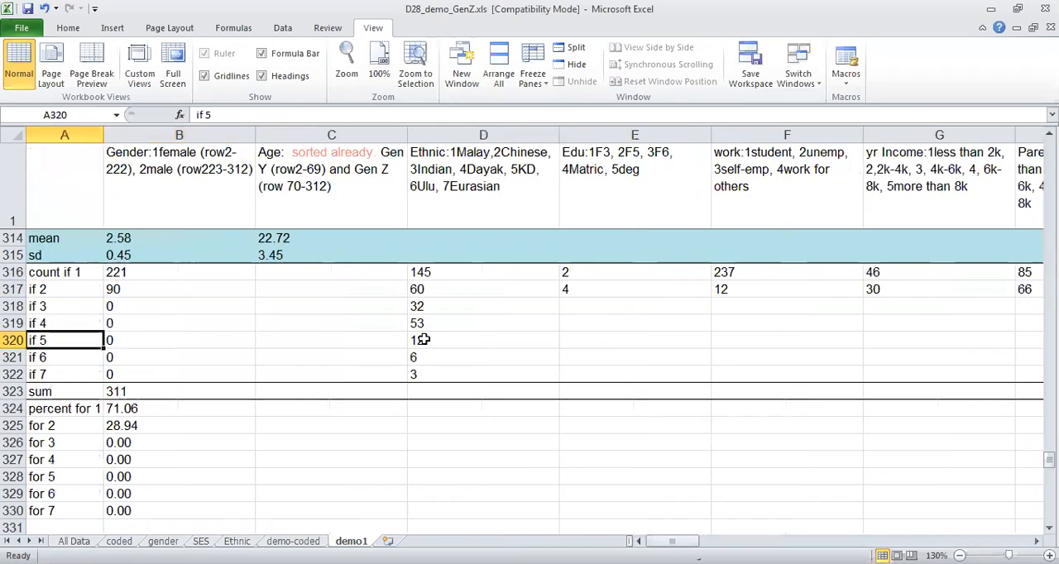